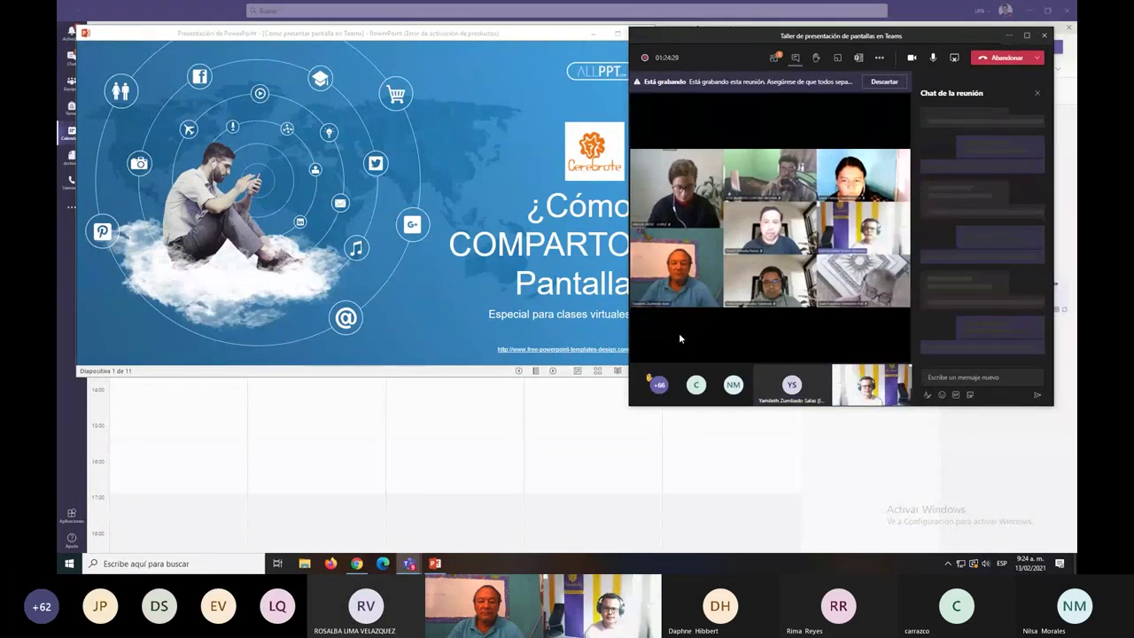
Admit the lobby guest and open Windows Mouse settings via a Start search for 'mouse'.
left_click(70, 564)
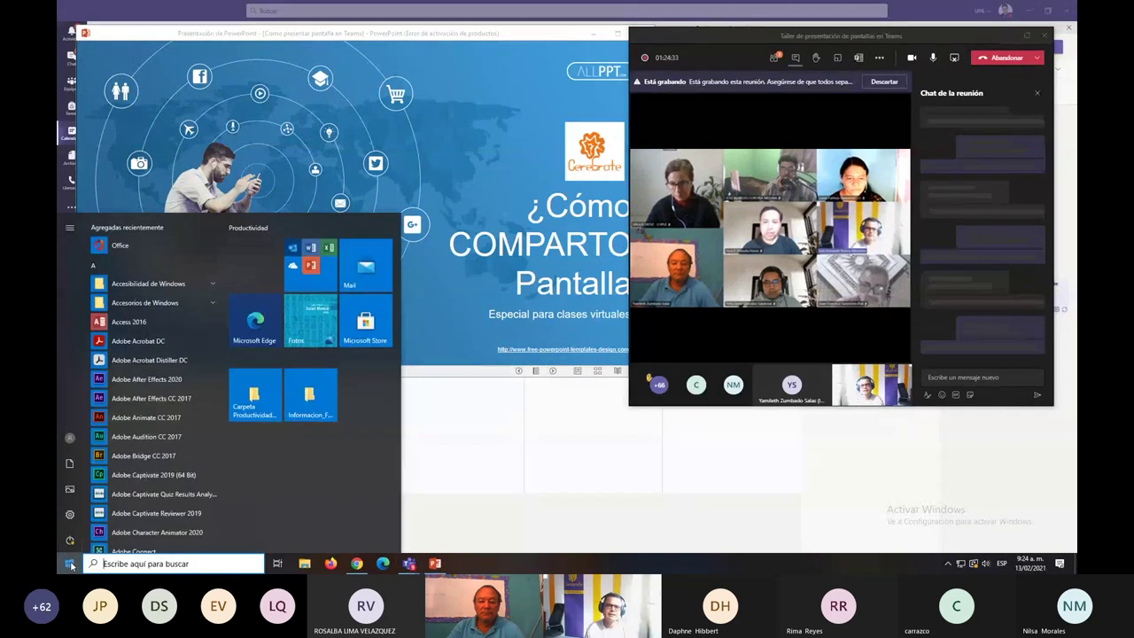
type("mouse")
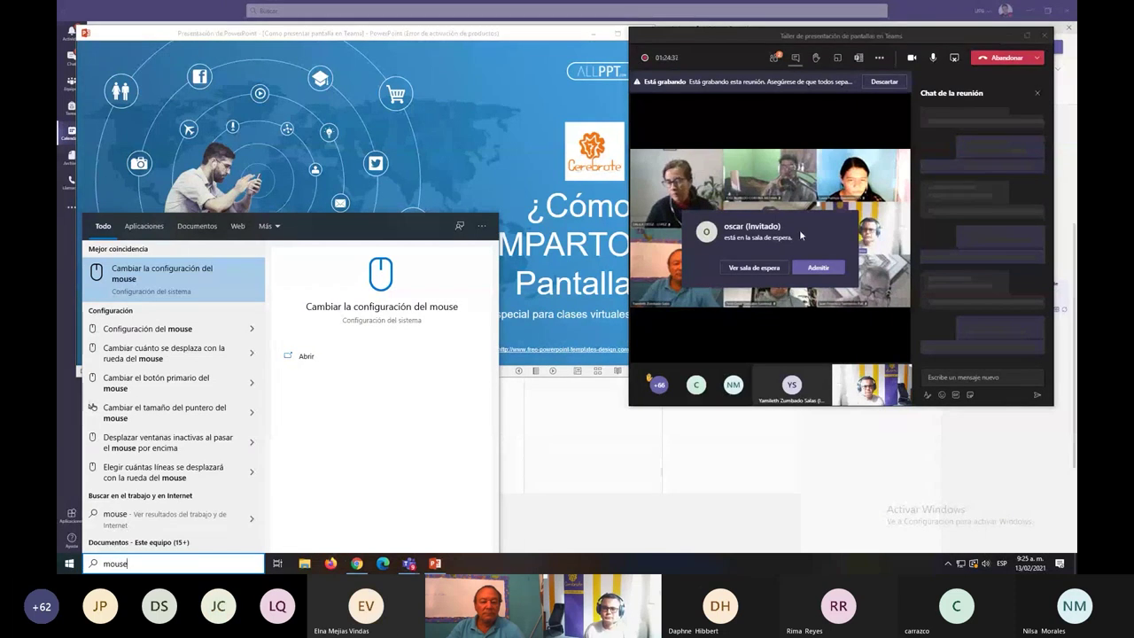
left_click(817, 269)
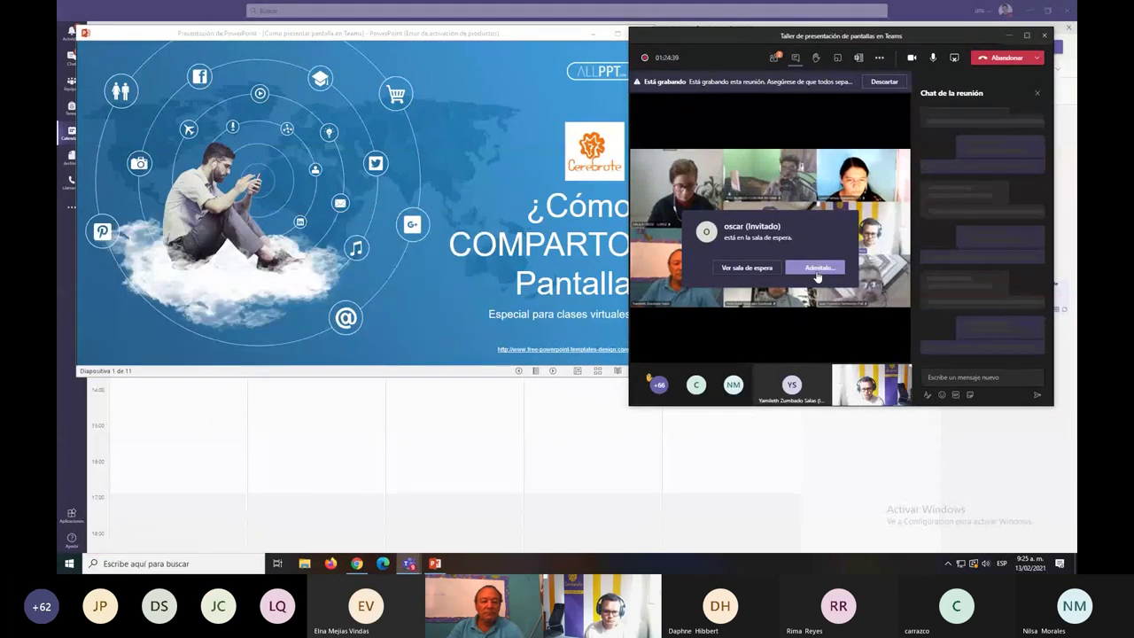
key("super")
type("m")
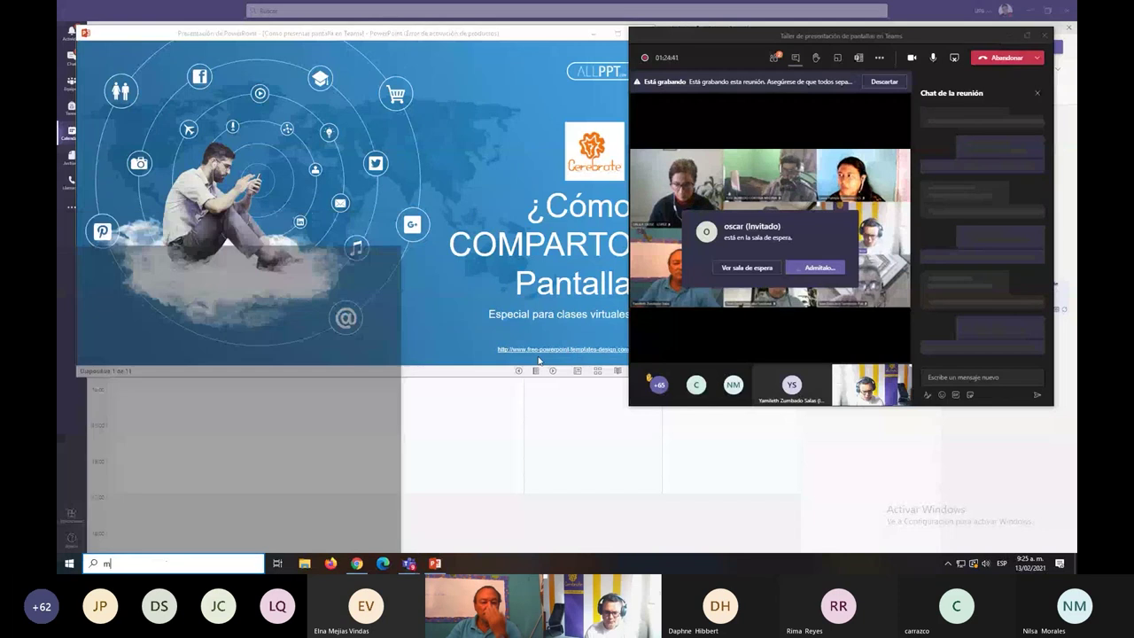
type("ouse")
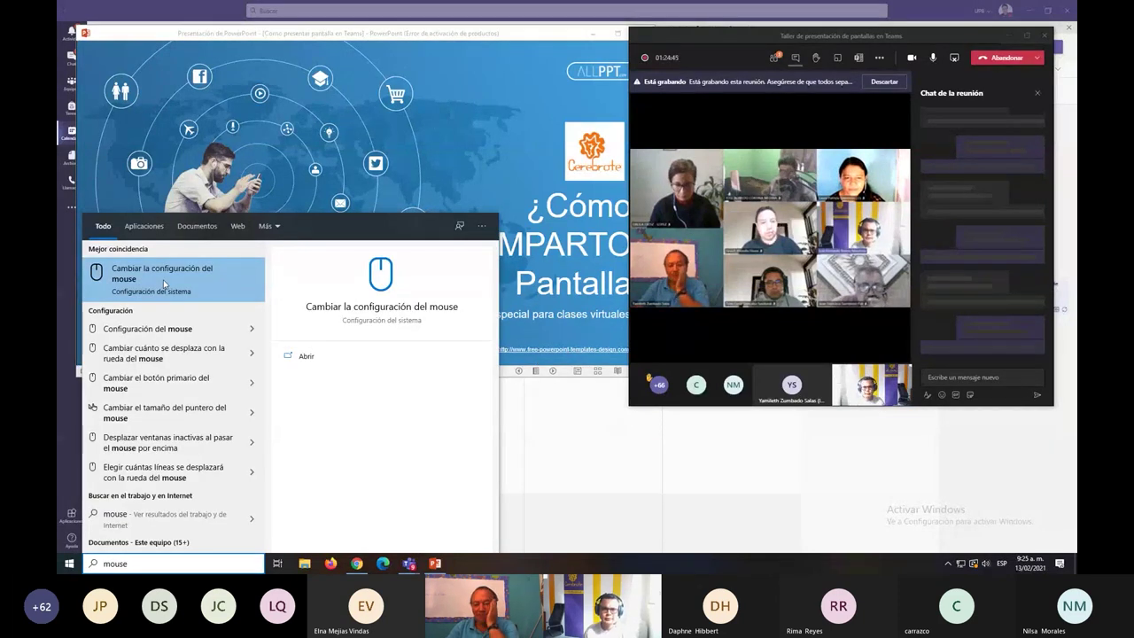
left_click(163, 279)
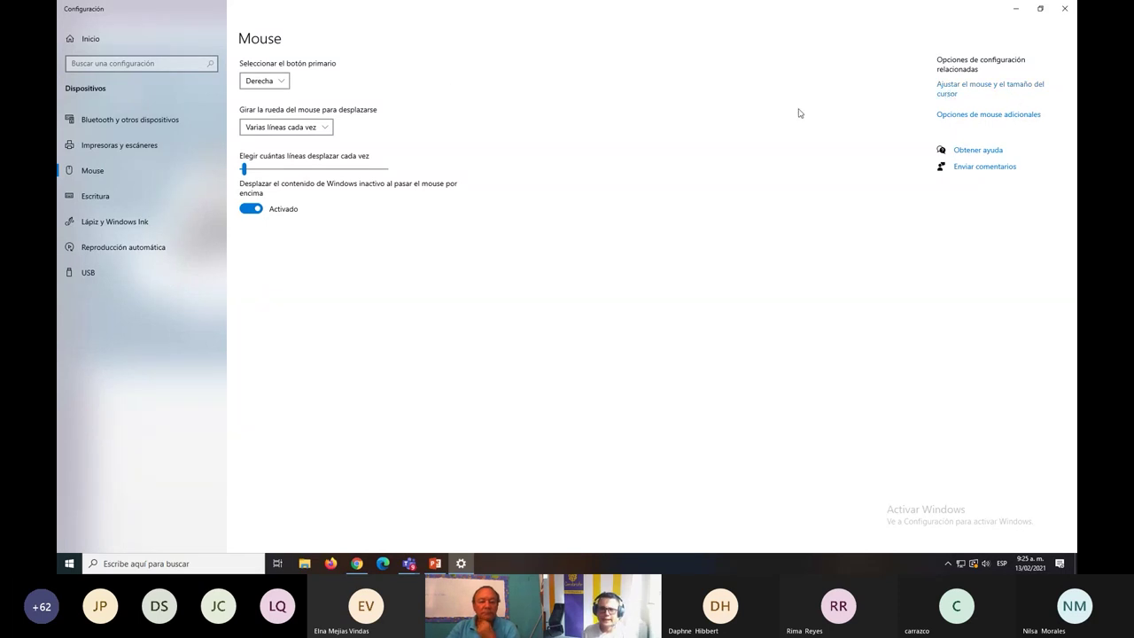
Keep the primary mouse button on Derecha and go to the Cursor y puntero settings.
left_click(264, 81)
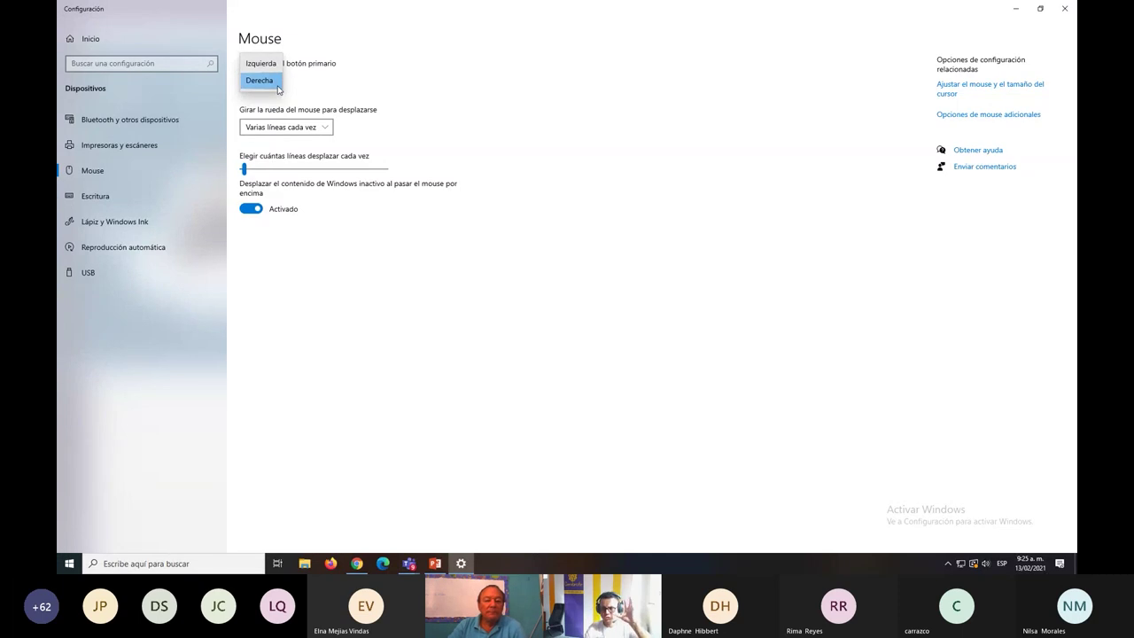
left_click(443, 90)
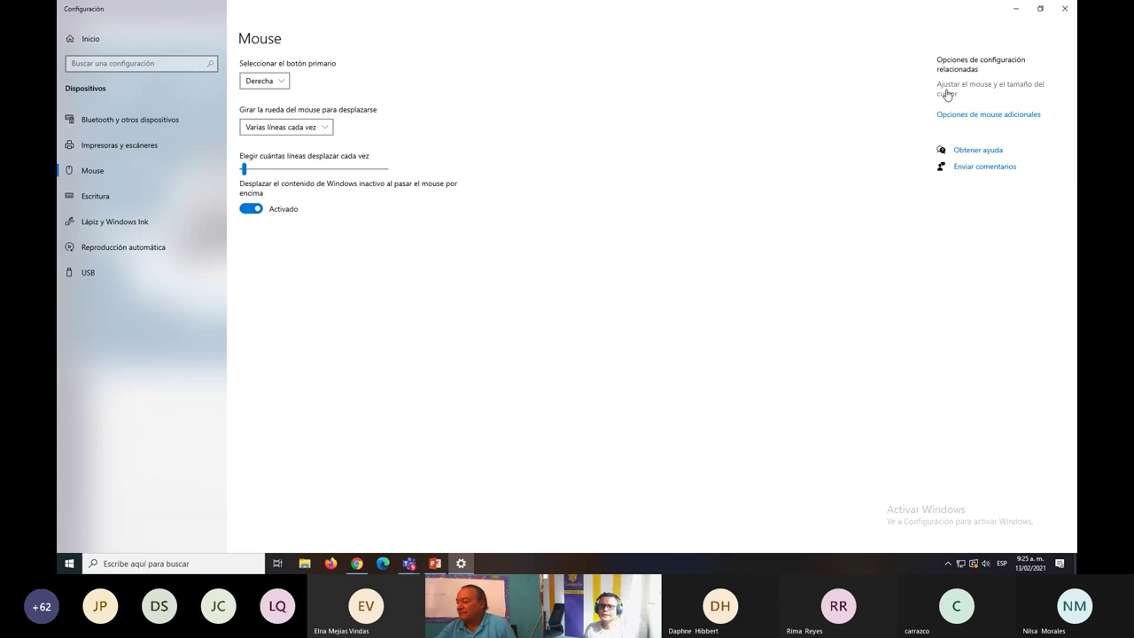
left_click(947, 93)
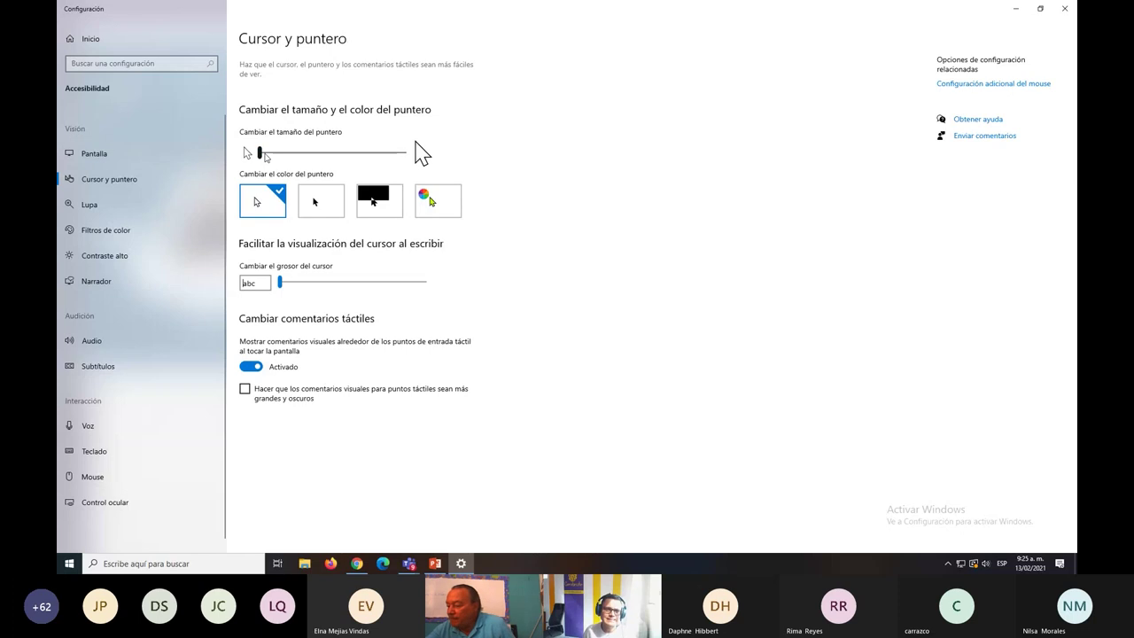
Enlarge the mouse pointer and give it a custom orange-yellow suggested colour.
left_click_drag(259, 152, 301, 153)
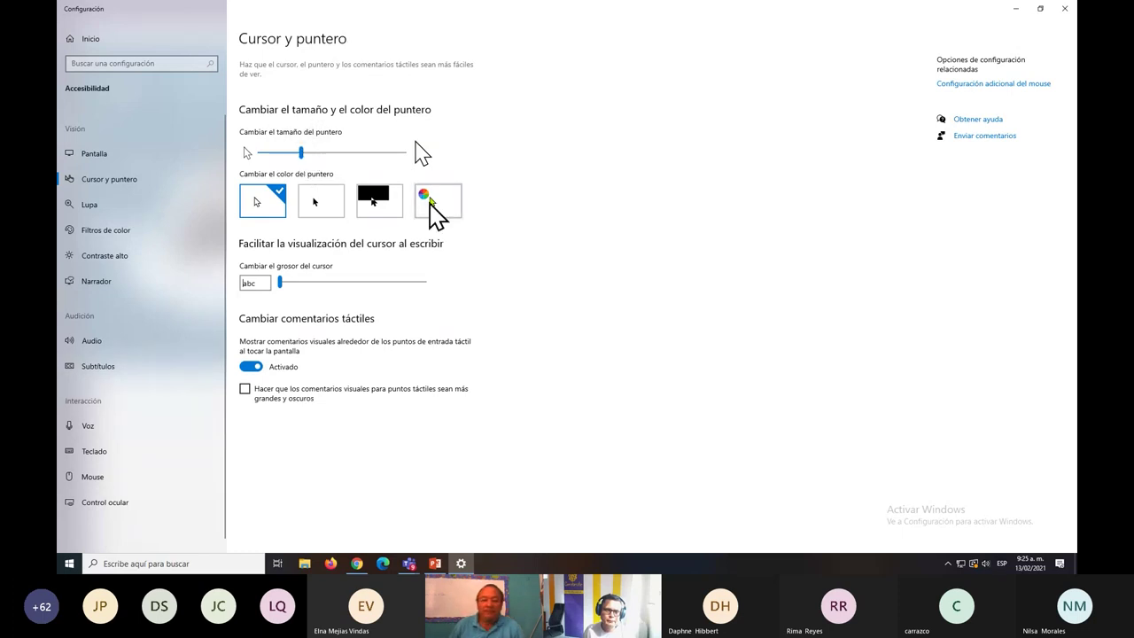
left_click(430, 198)
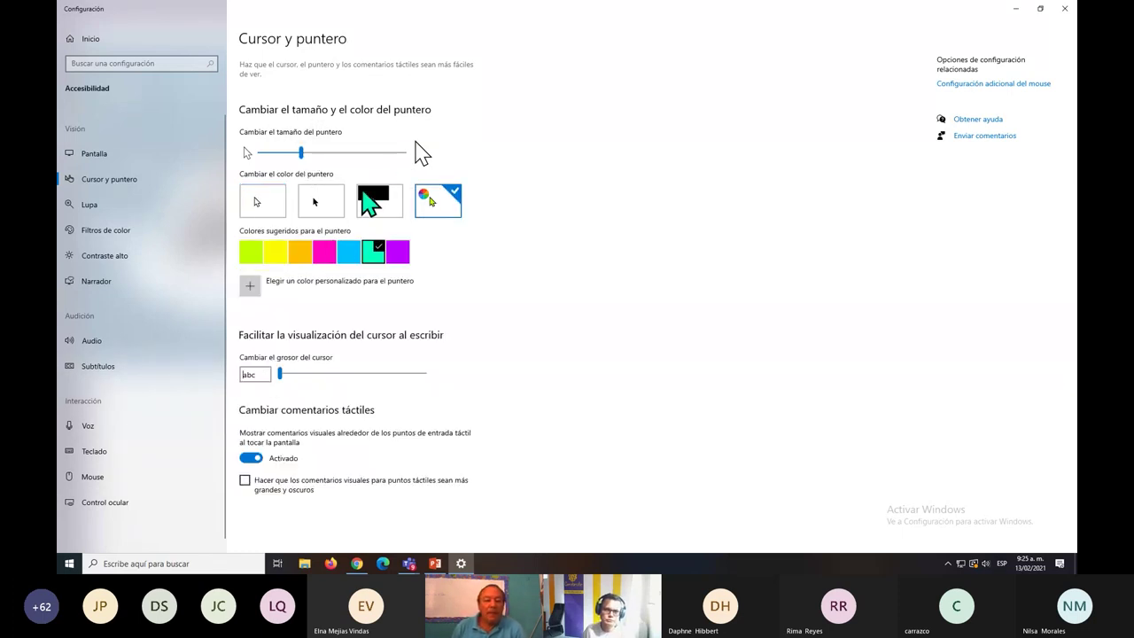
left_click(332, 248)
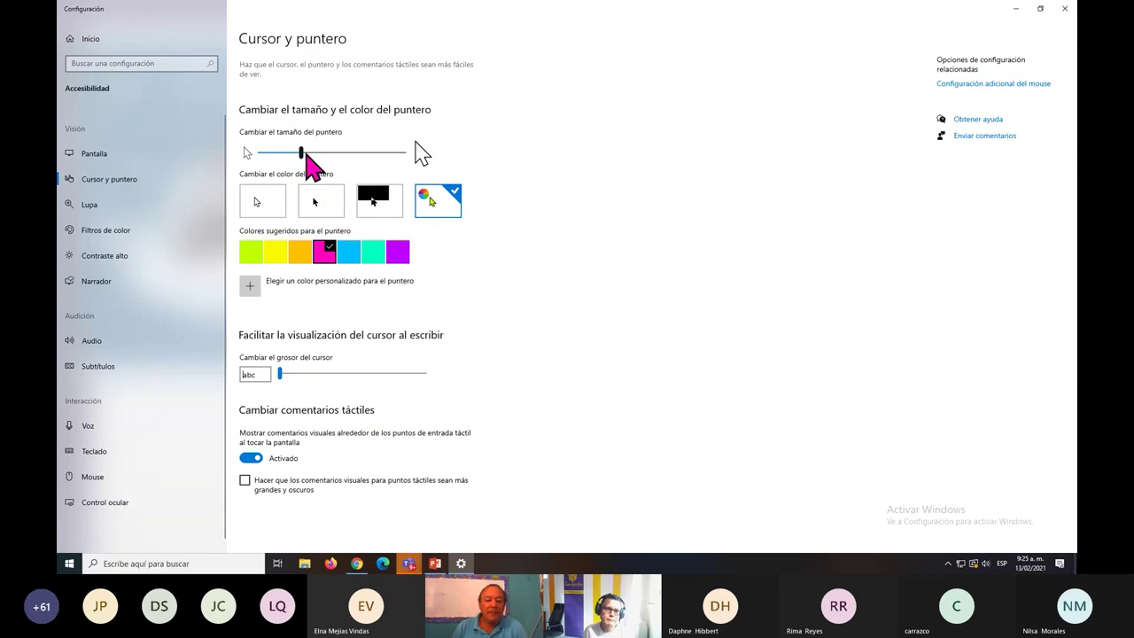
left_click_drag(301, 153, 301, 155)
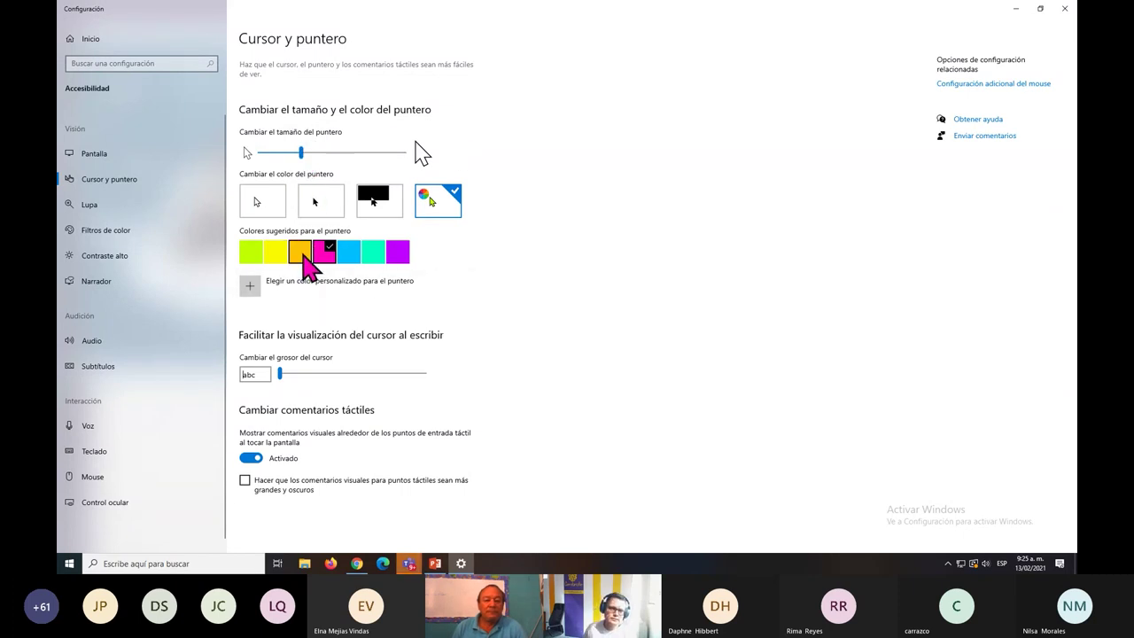
left_click(305, 253)
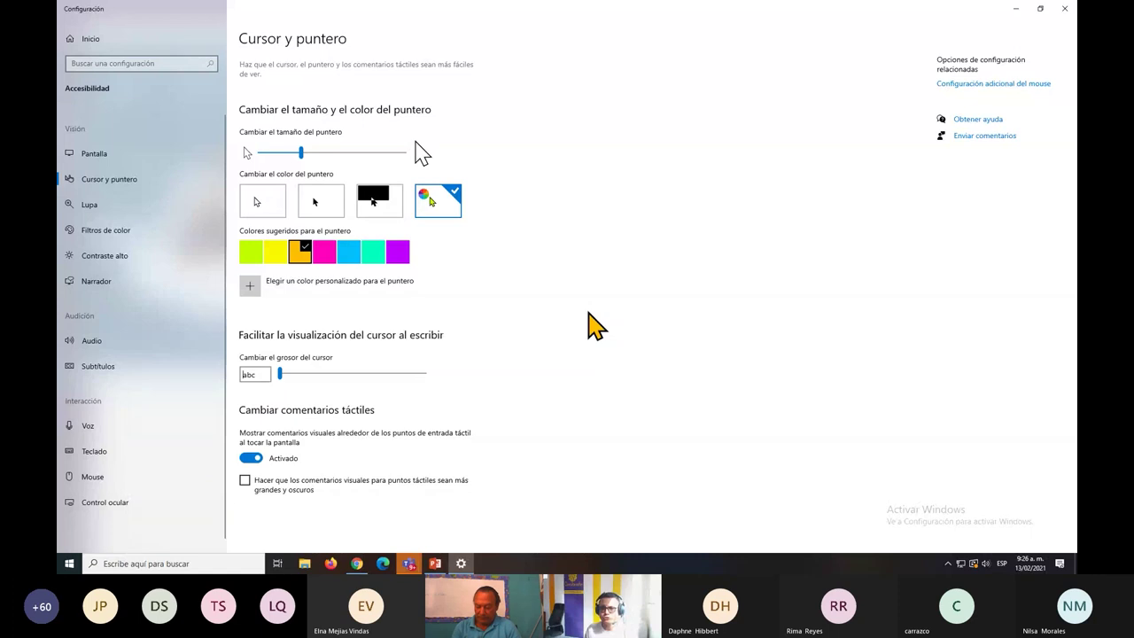
Switch to the Teams meeting and admit the guest waiting in the lobby.
key("alt+Tab")
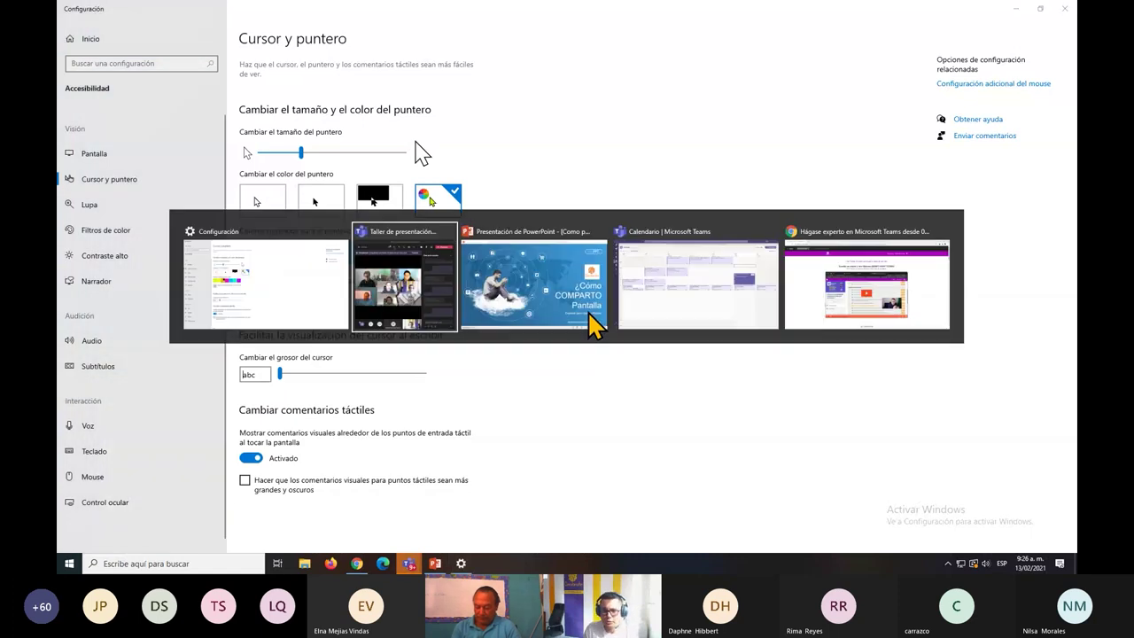
key("alt+Tab")
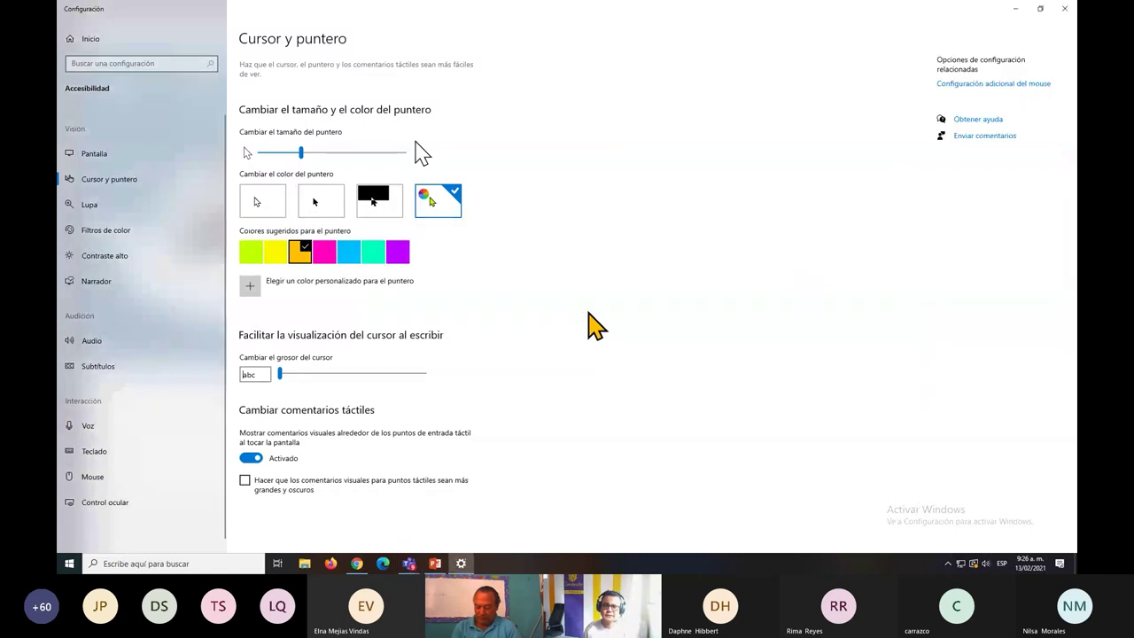
key("alt+Tab")
key("alt+Tab")
key("alt+Tab")
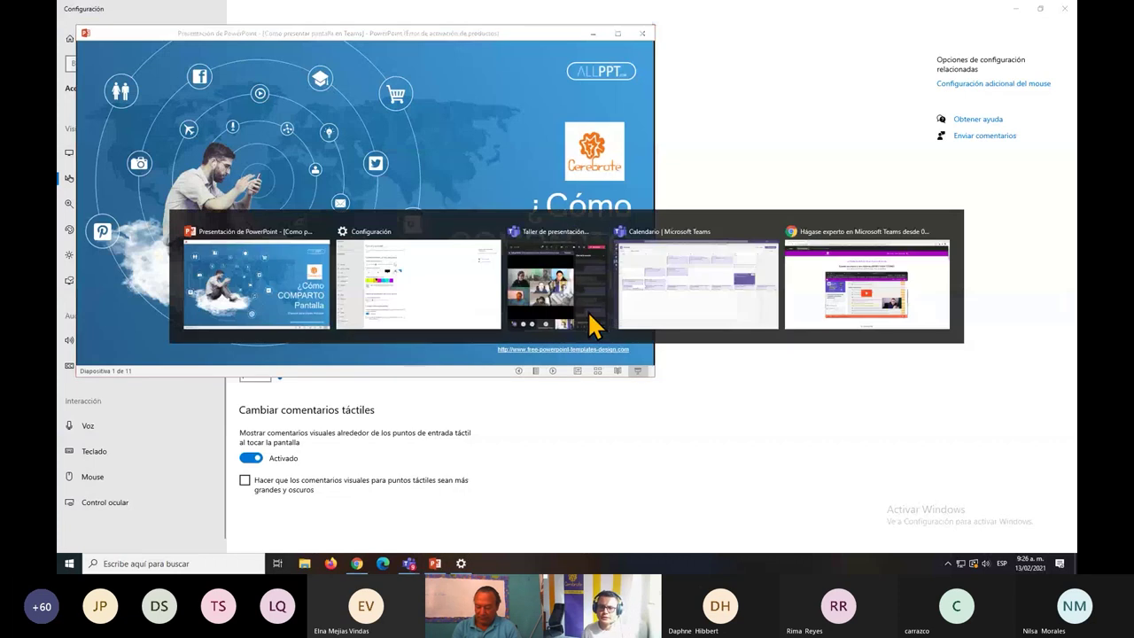
left_click(588, 310)
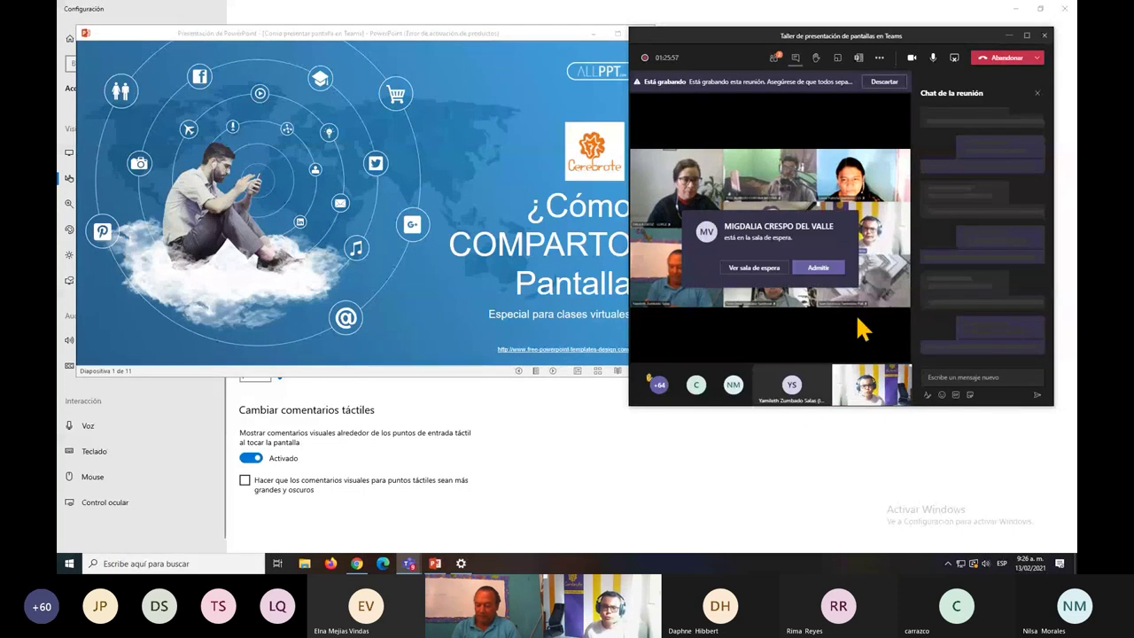
left_click(820, 277)
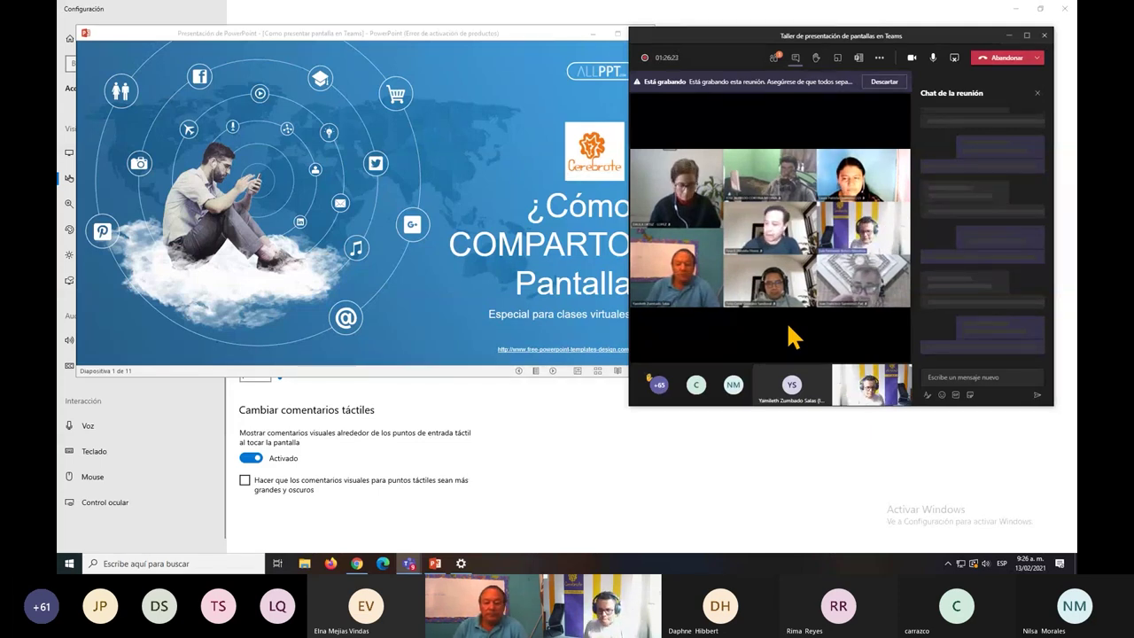
Return to Teams, view the lobby in the participants list and admit everyone waiting.
key("alt+Tab")
key("alt+Tab")
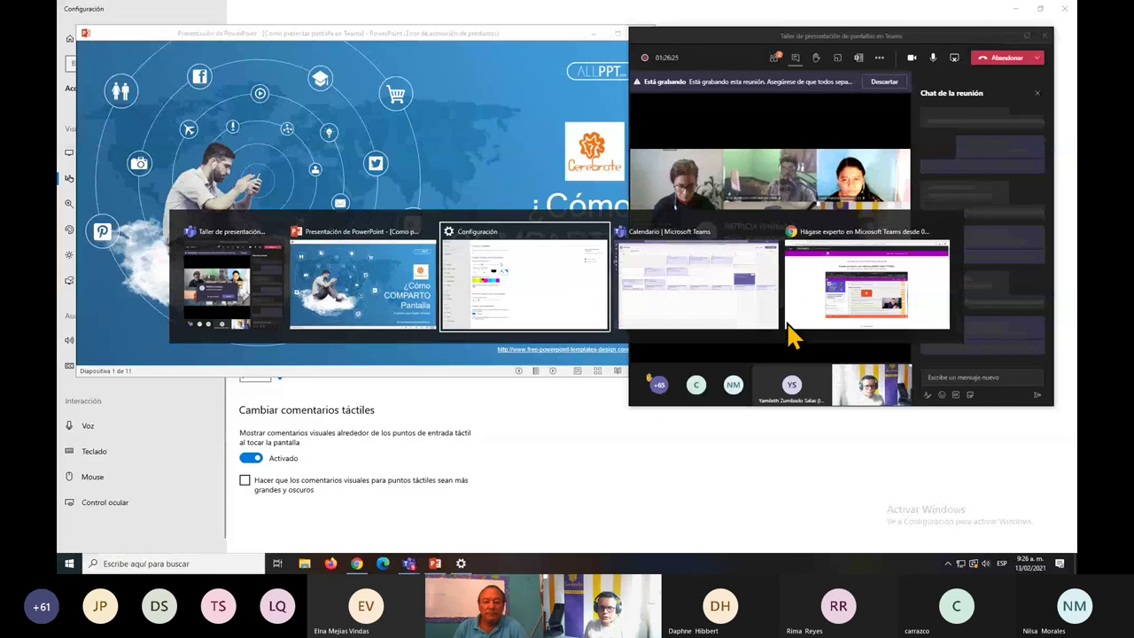
key("alt+Tab")
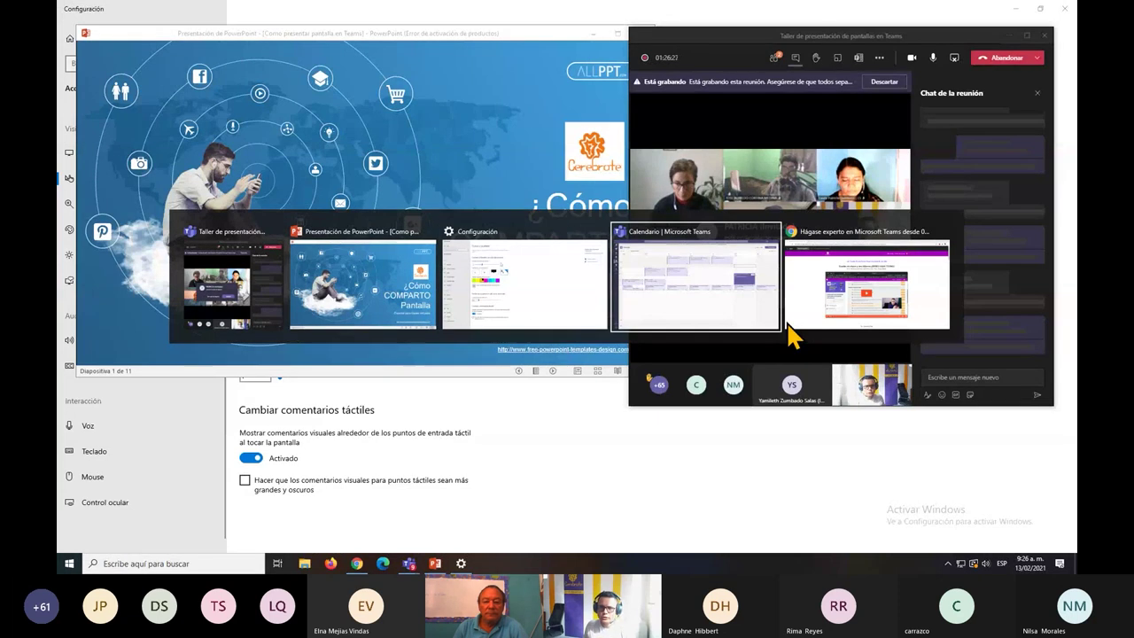
key("alt+Tab")
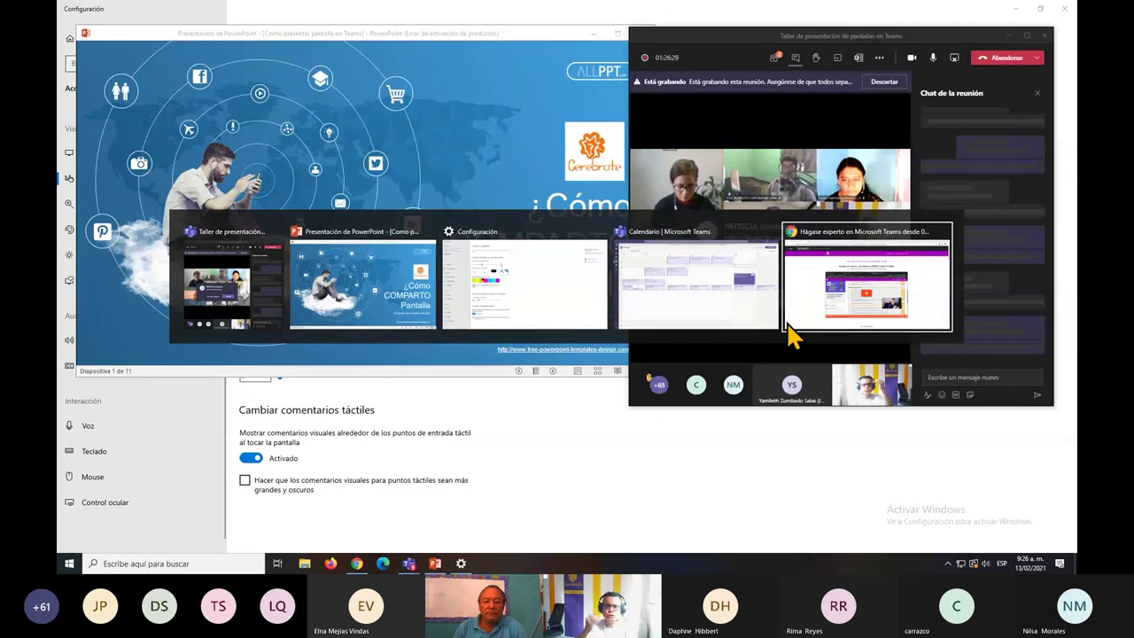
key("alt+Tab")
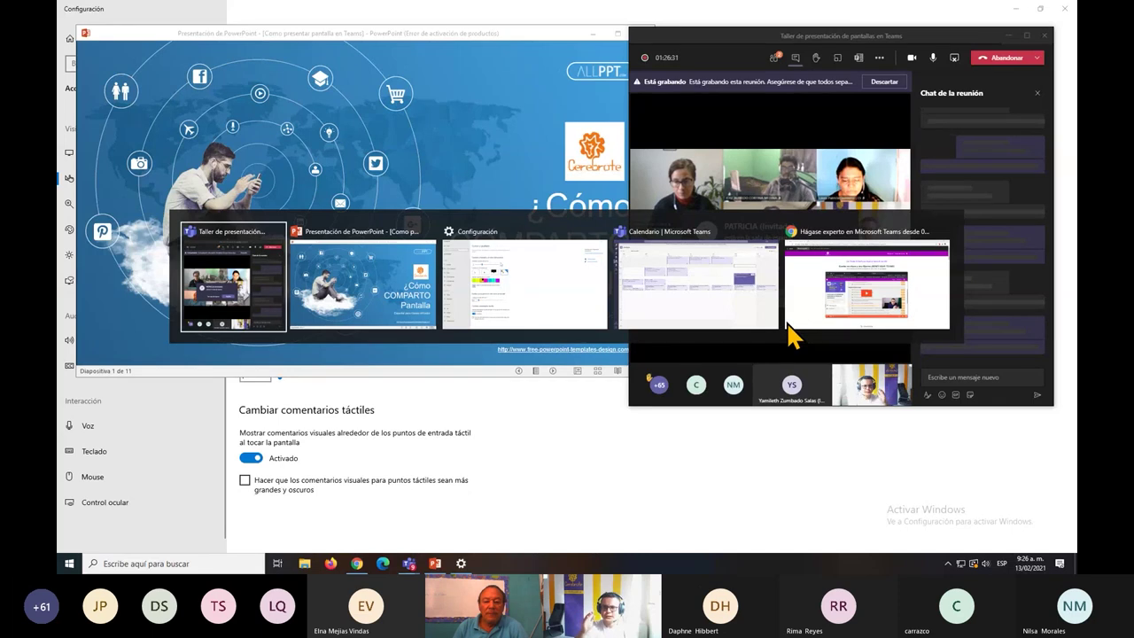
key("alt+Tab")
key("alt+Tab")
key("alt+Tab")
key("alt+Tab")
key("alt+Tab")
key("alt+Tab")
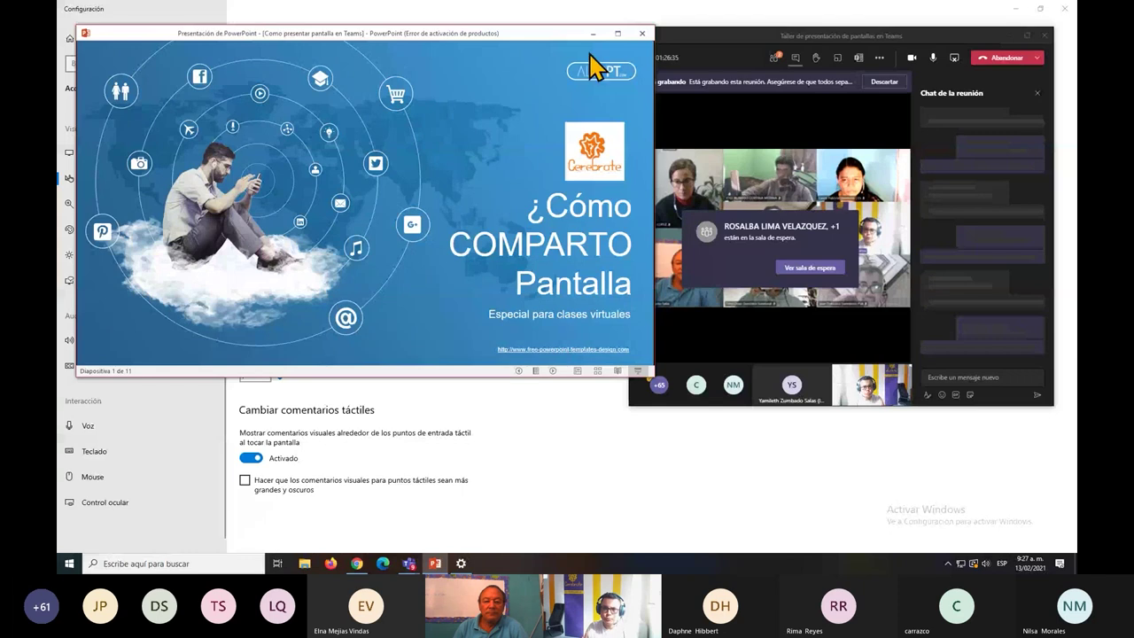
left_click(819, 273)
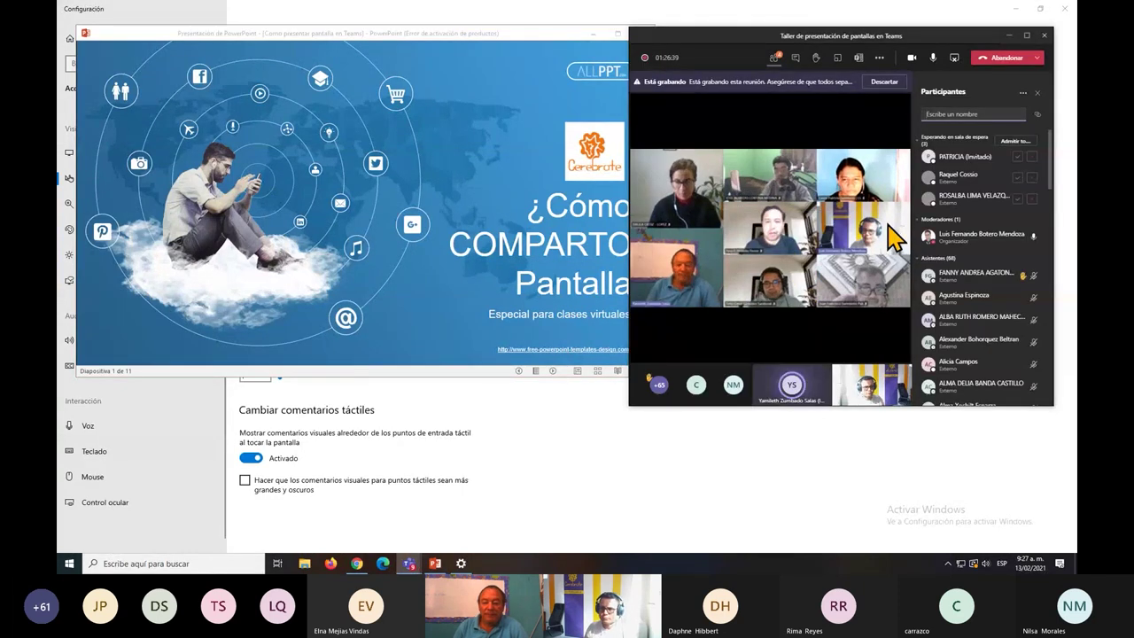
left_click(1014, 141)
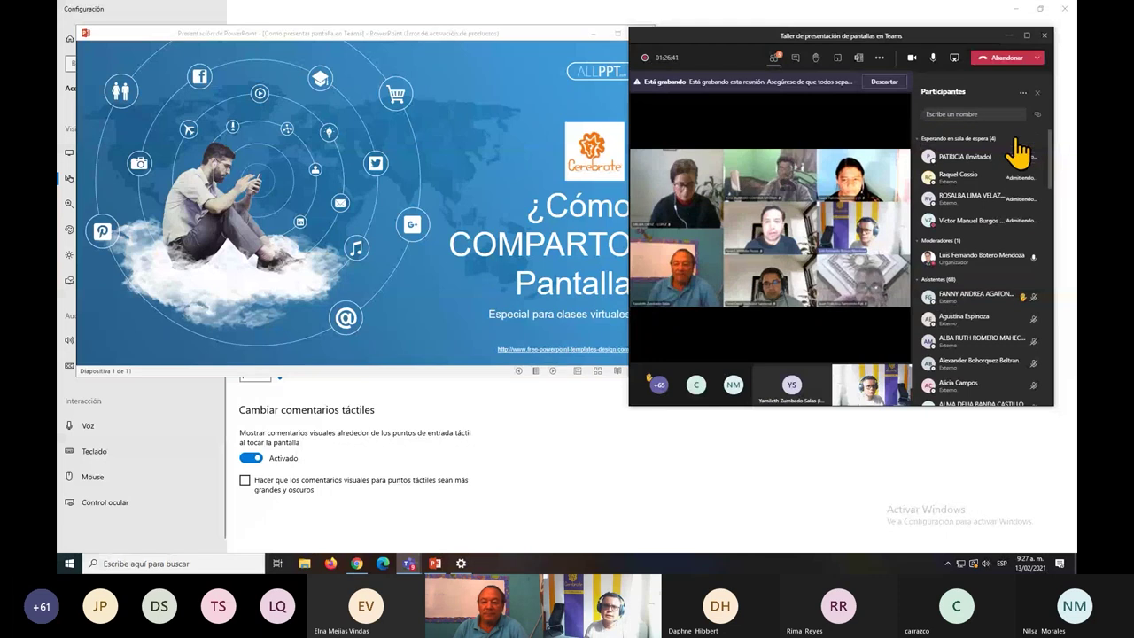
left_click(578, 42)
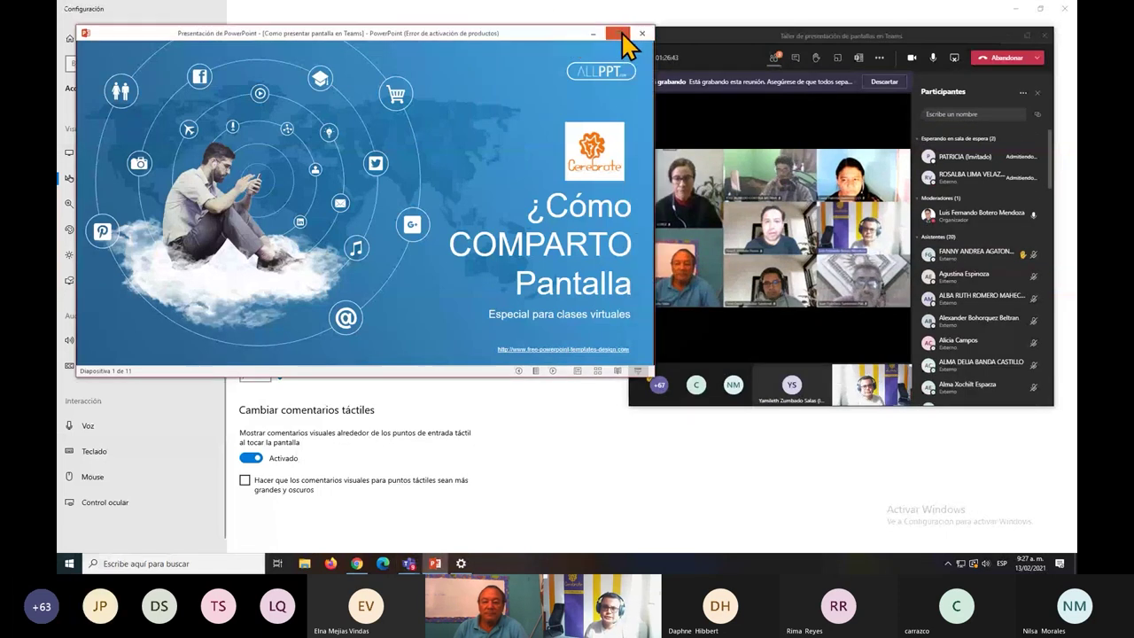
Maximize the PowerPoint window, check slide 2, then return to the title slide.
left_click(617, 33)
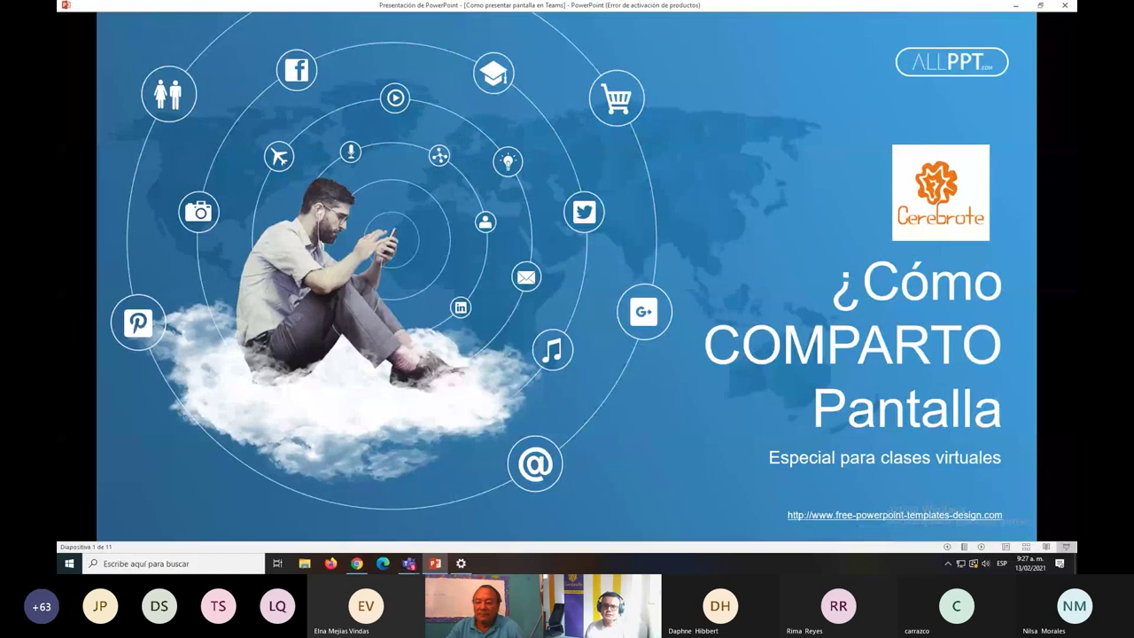
left_click(680, 184)
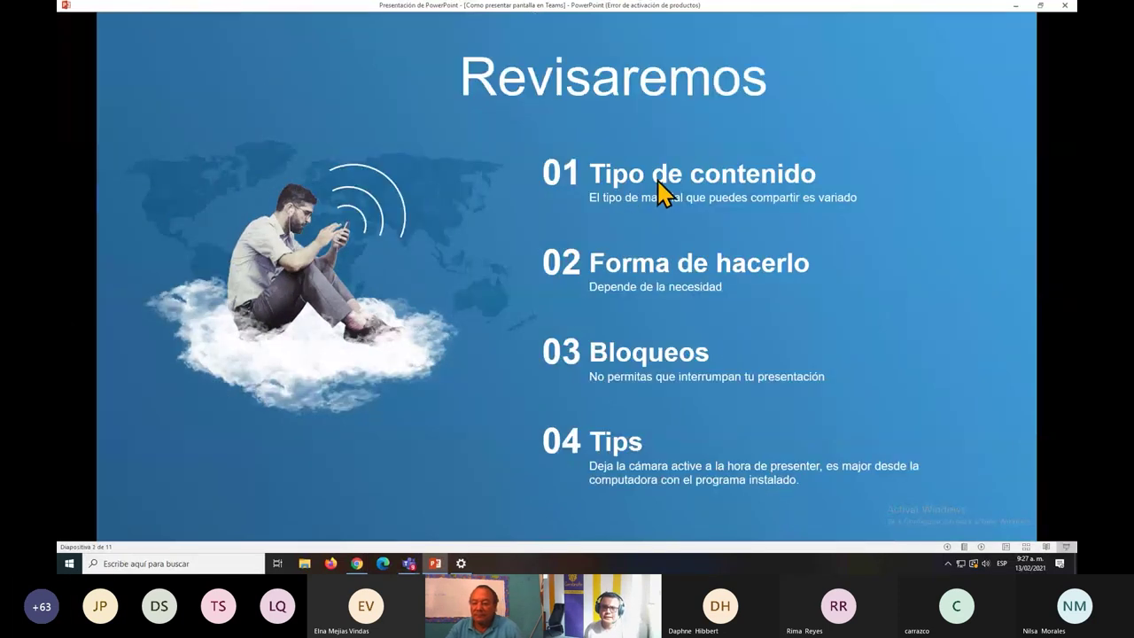
key("Left")
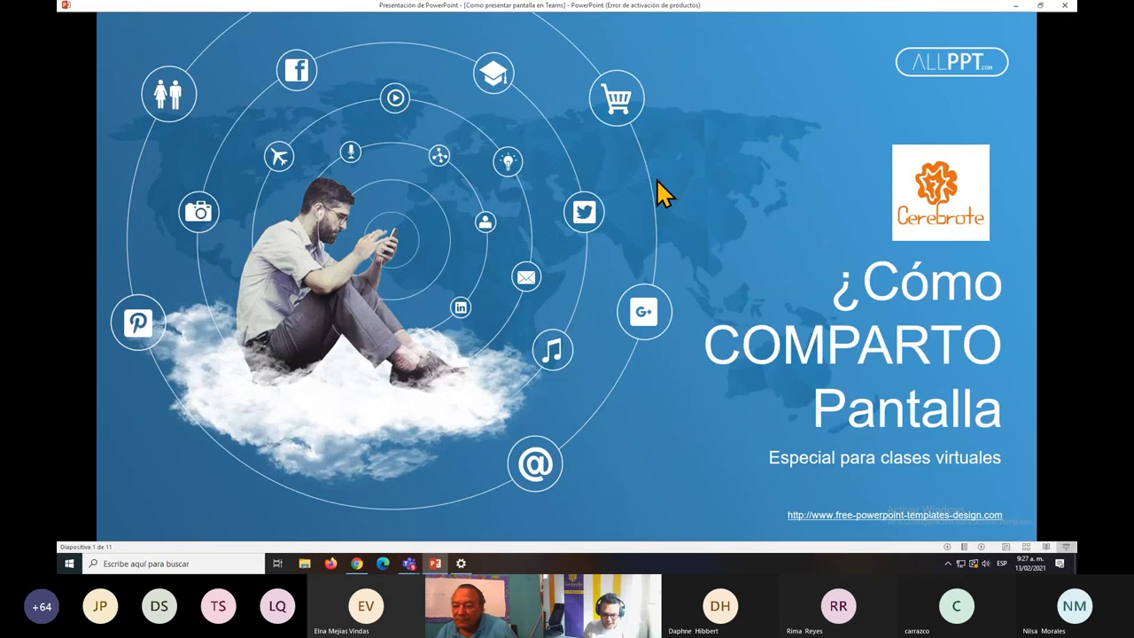
Cycle through the open windows with Alt+Tab, returning to the presentation.
key("alt+Tab")
key("alt+Tab")
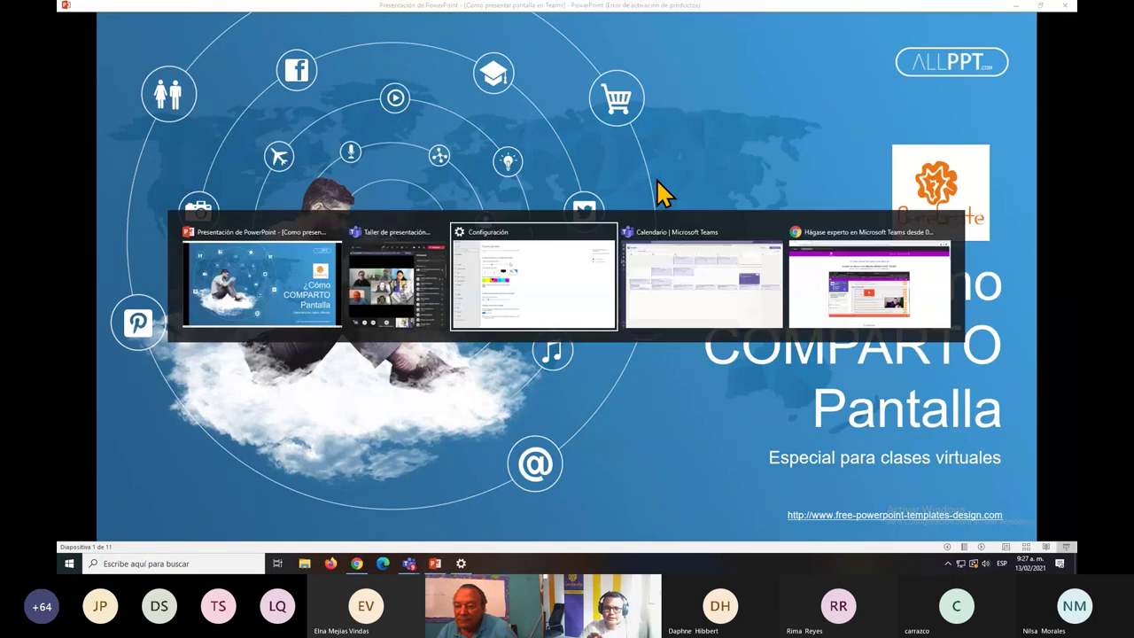
key("alt+Tab")
key("alt+Tab")
key("alt+Tab")
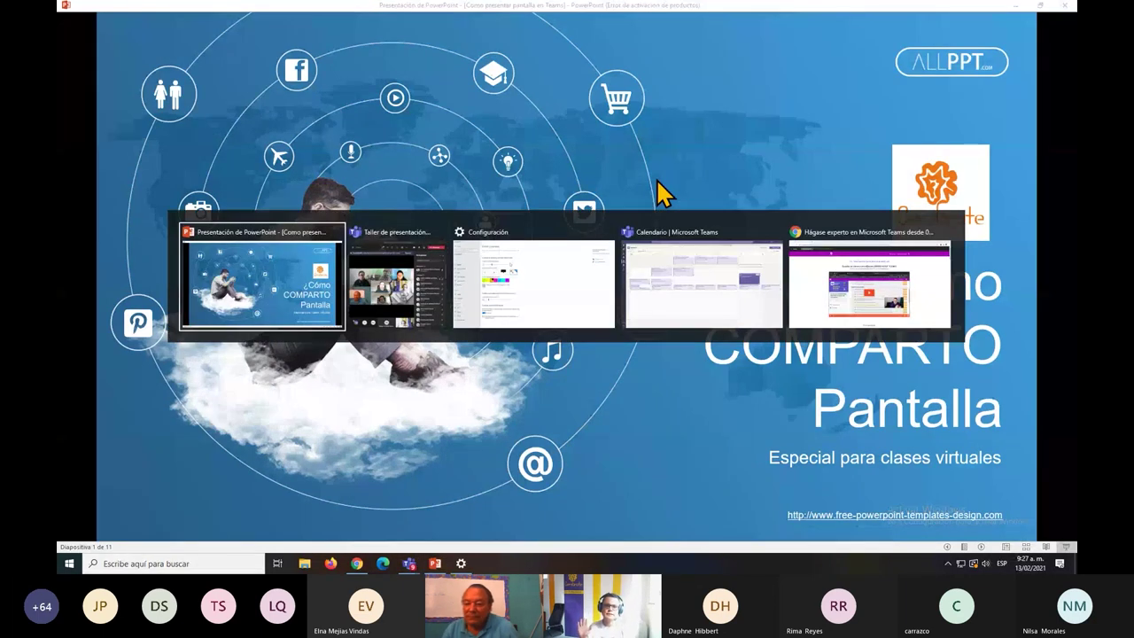
key("alt+Tab")
key("alt+Tab")
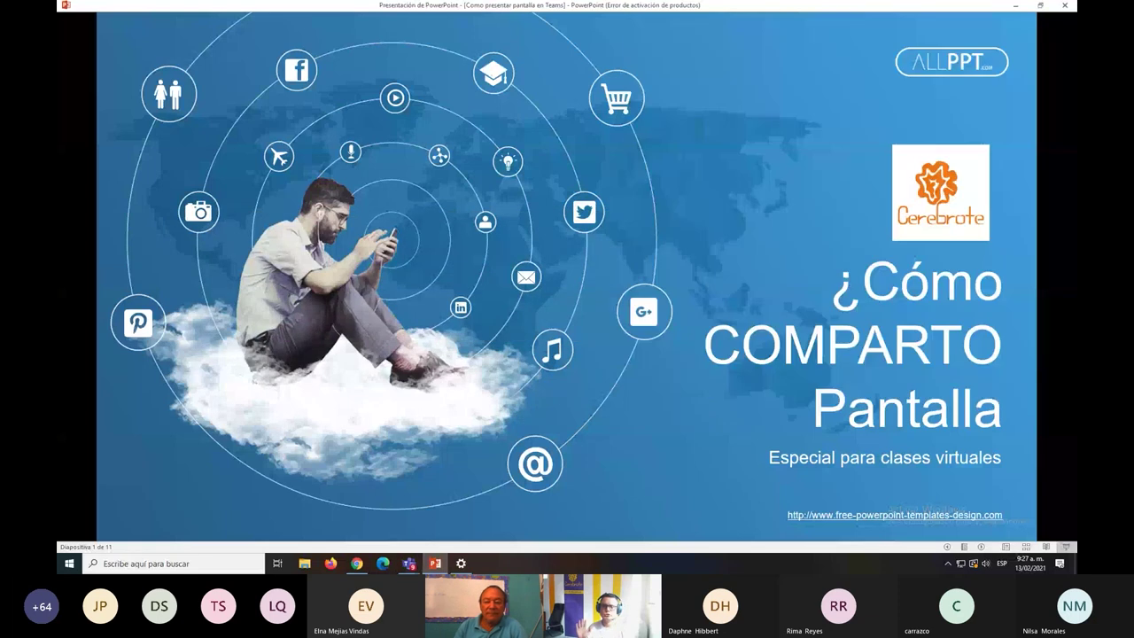
key("alt+Tab")
key("alt+Tab")
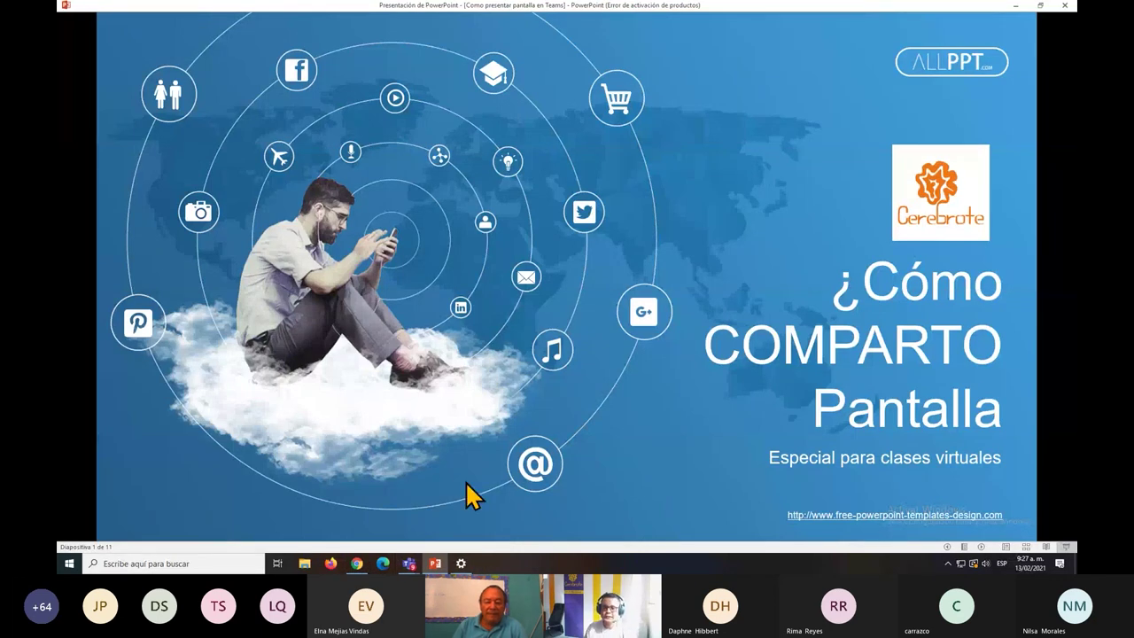
key("alt+Tab")
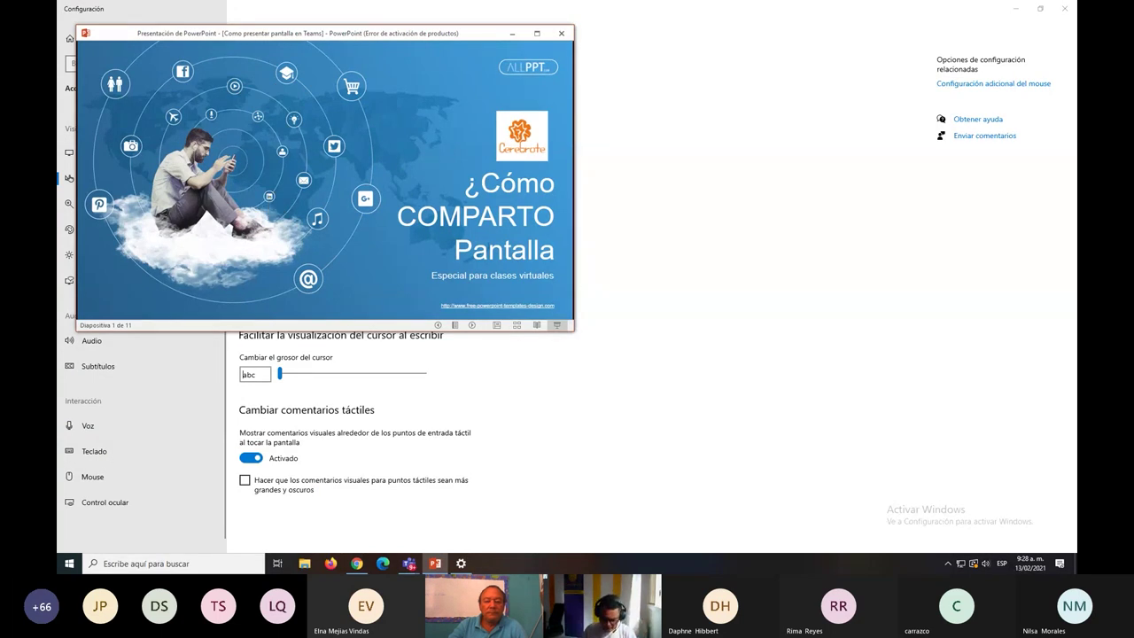
Arrange Teams and PowerPoint side by side and advance the shared deck to slide 2, 'Revisaremos'.
key("alt+Tab")
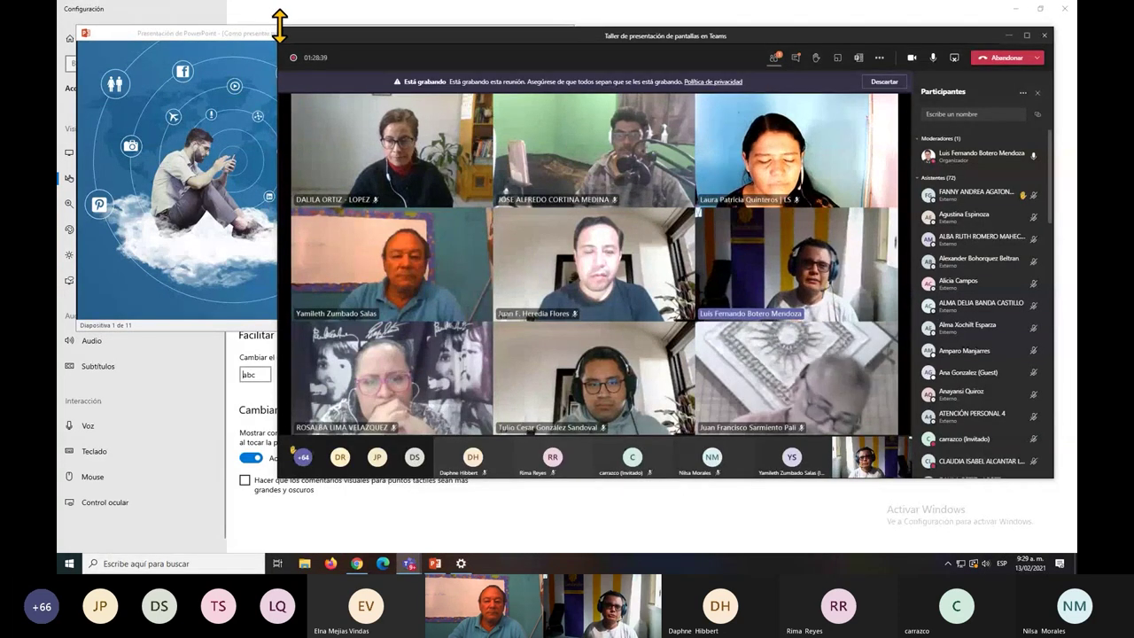
left_click_drag(280, 476, 605, 430)
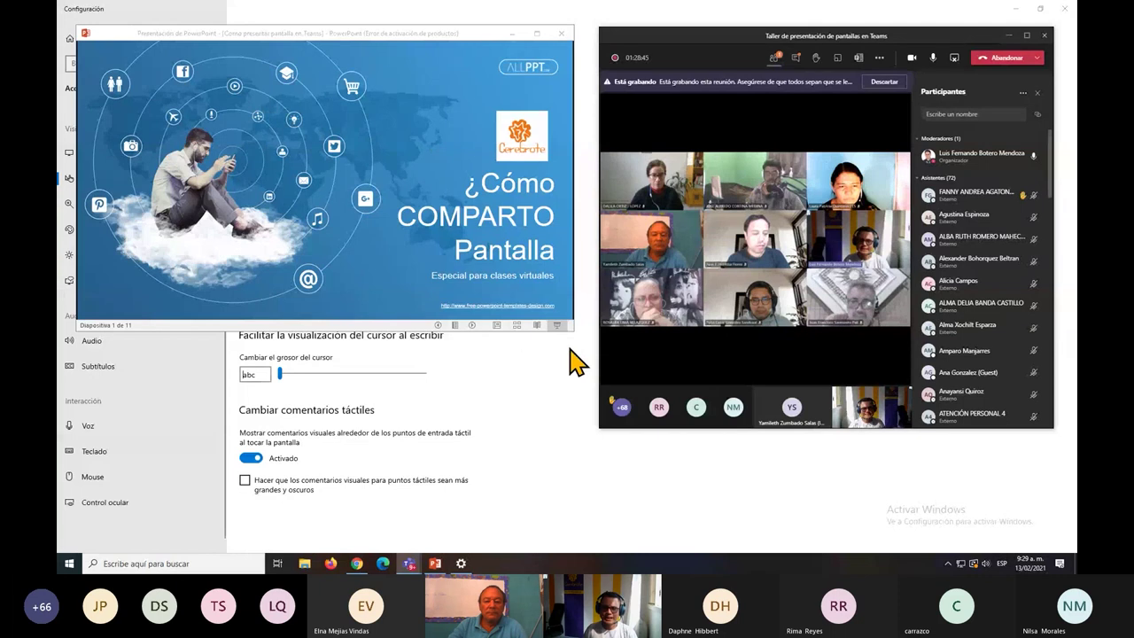
left_click_drag(574, 331, 358, 117)
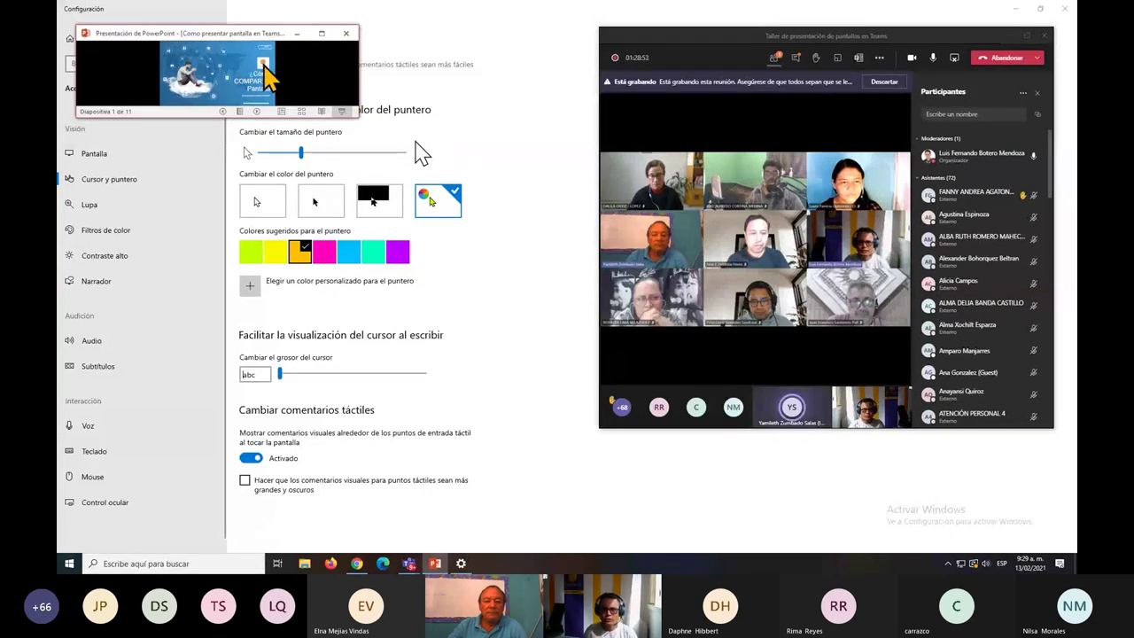
left_click_drag(358, 116, 591, 351)
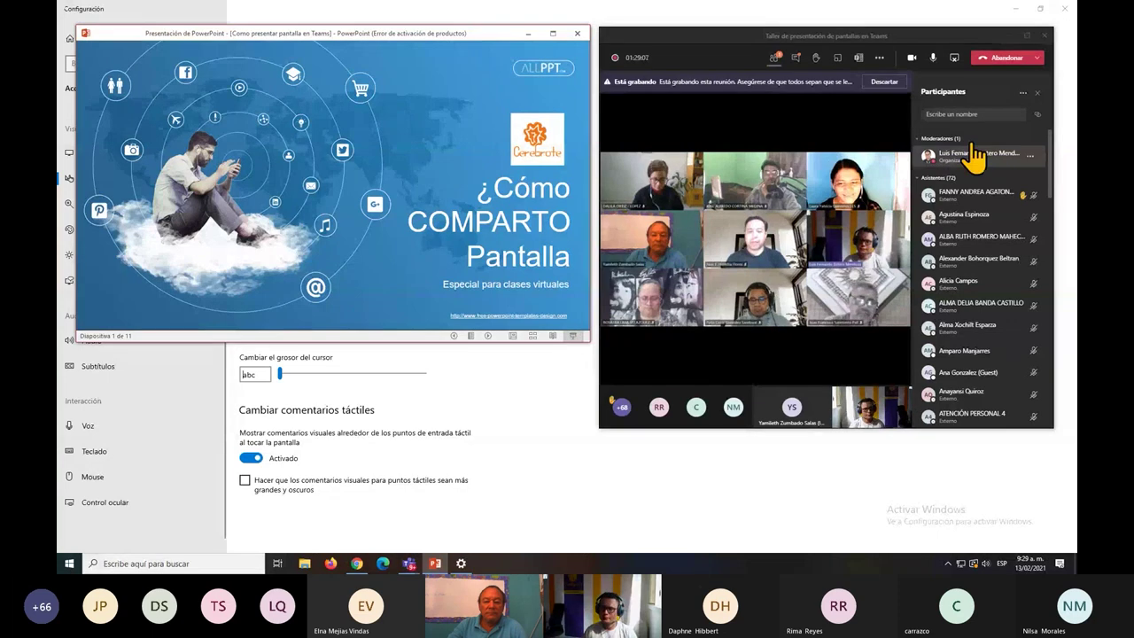
left_click(956, 60)
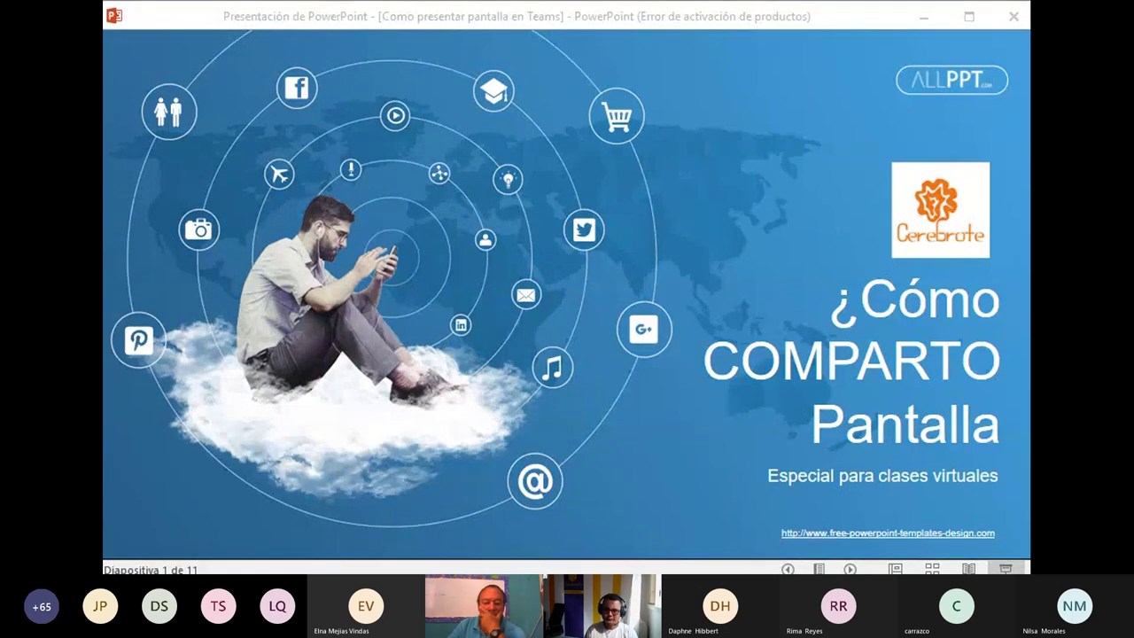
left_click(748, 267)
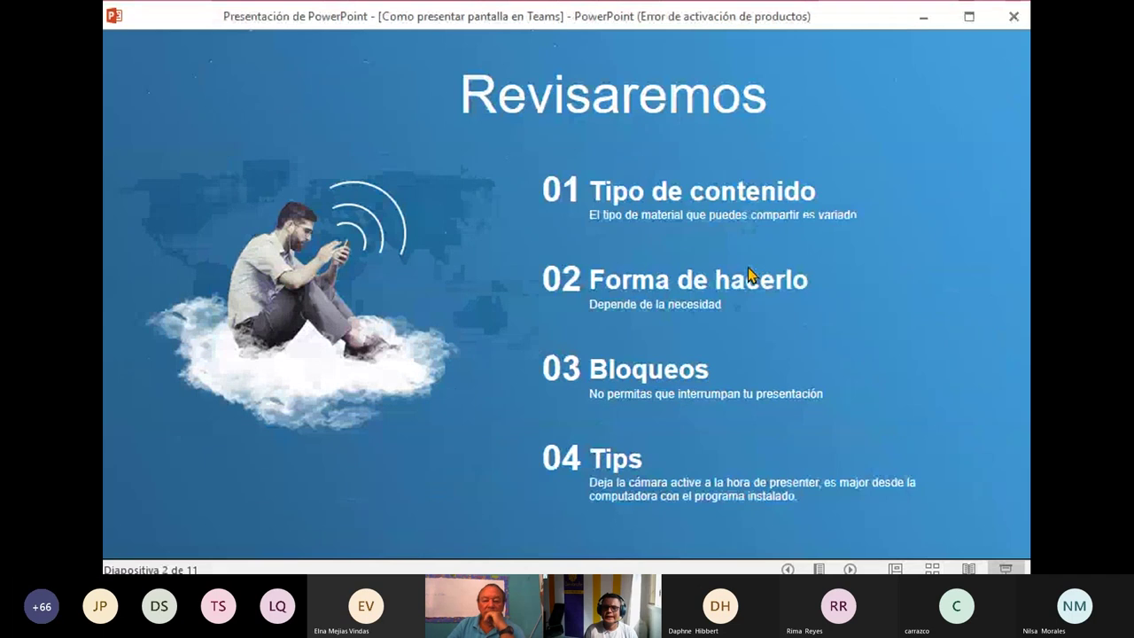
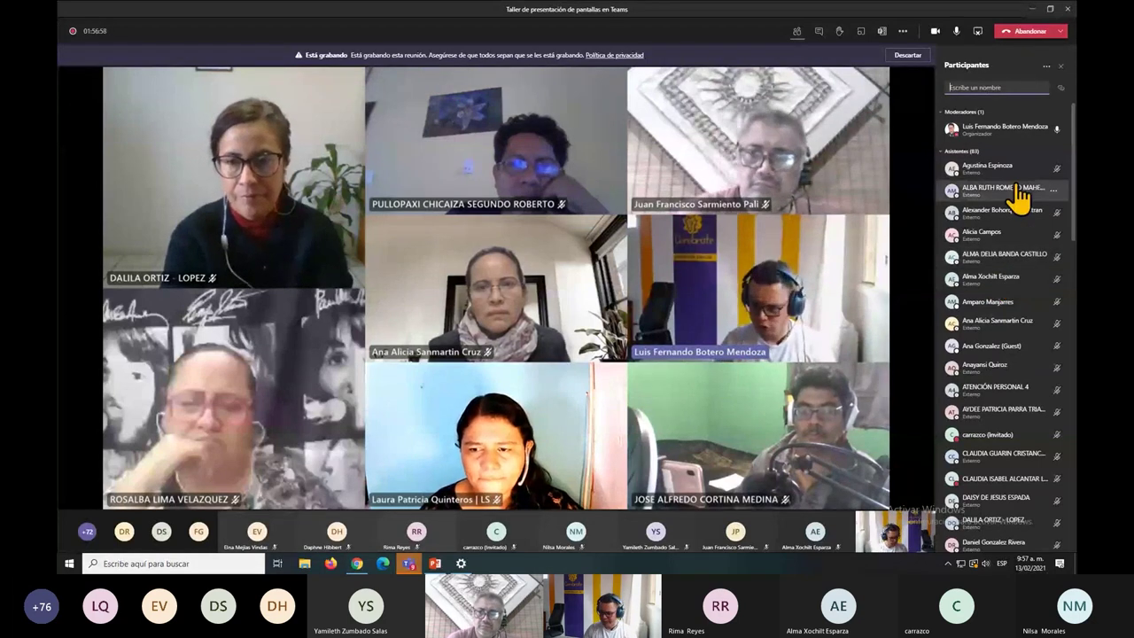
In the meeting options, set both lobby bypass and '¿Quién puede presentar?' to Todos, then save.
key("ctrl+equal")
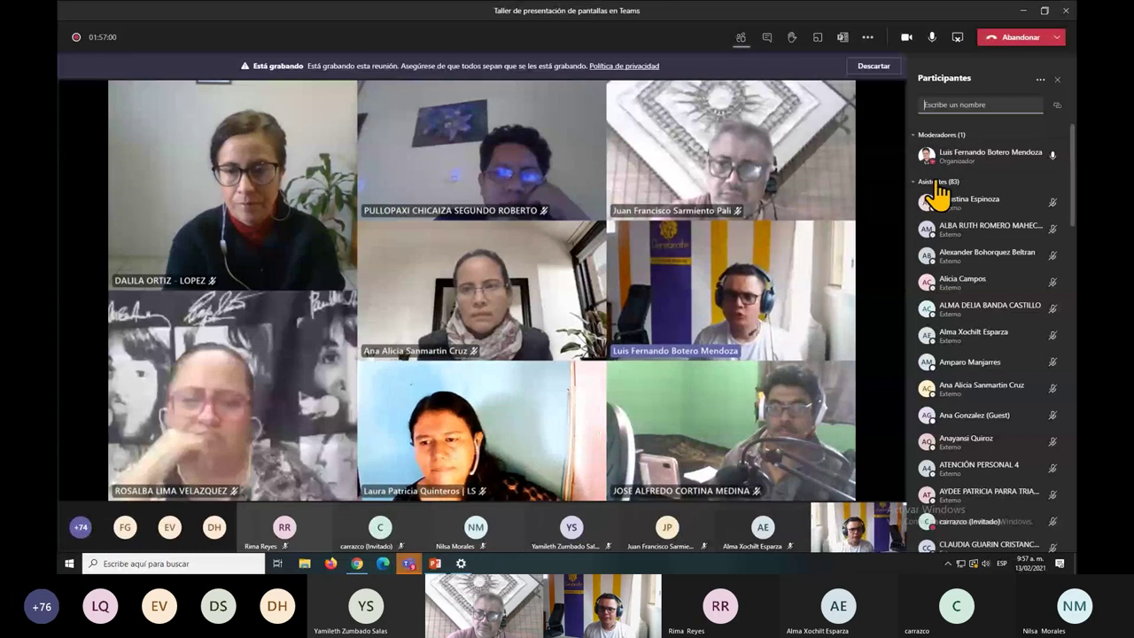
left_click(867, 37)
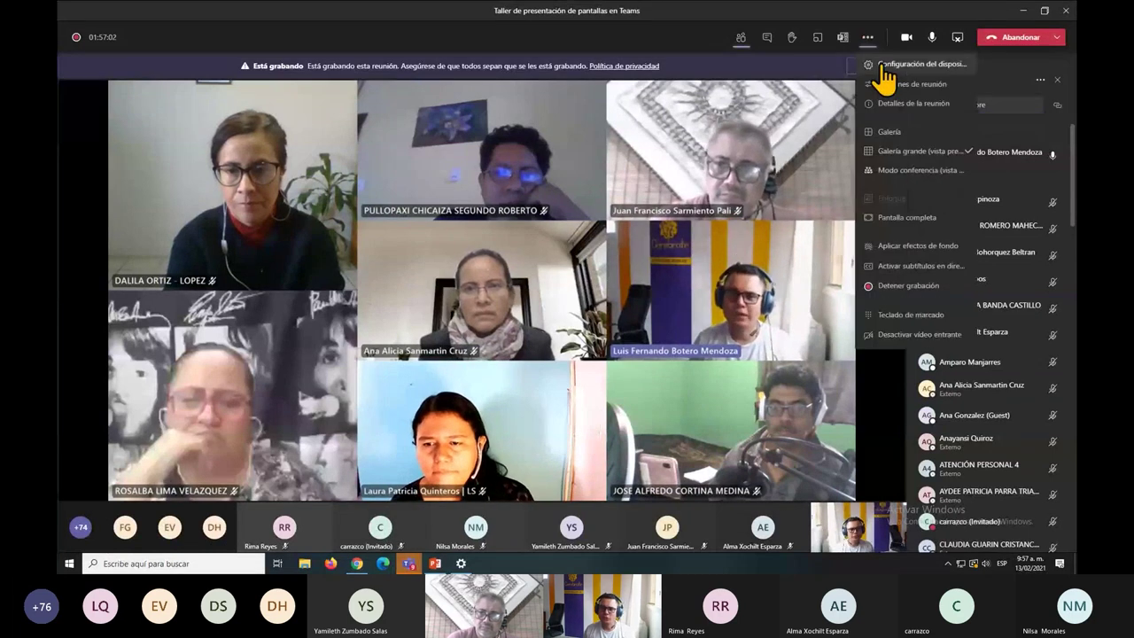
left_click(893, 84)
left_click(1048, 131)
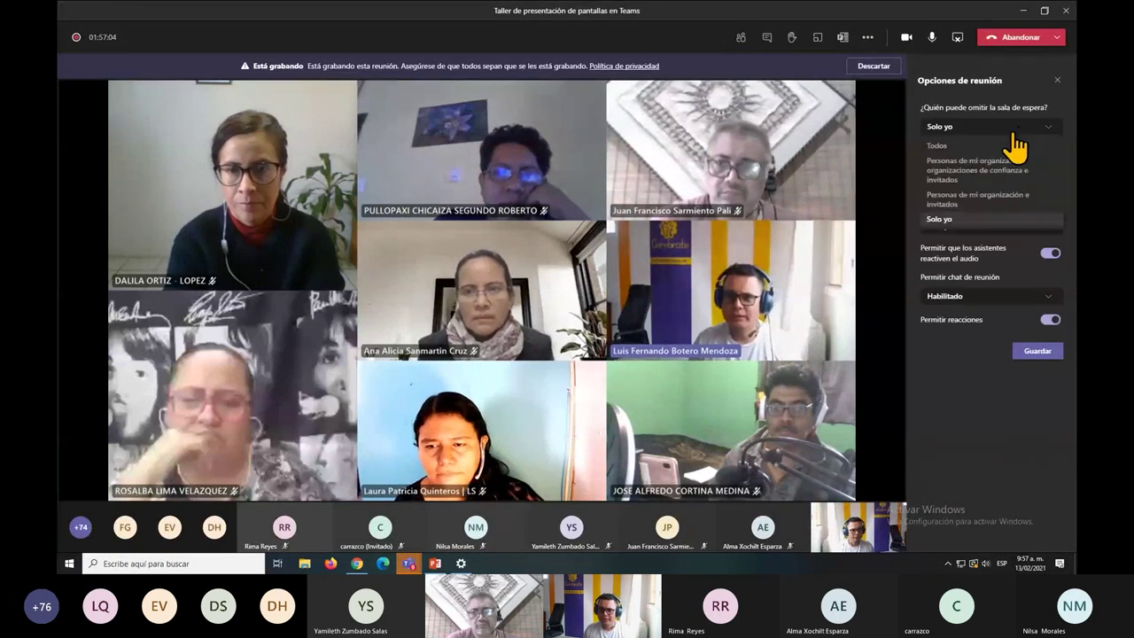
left_click(980, 147)
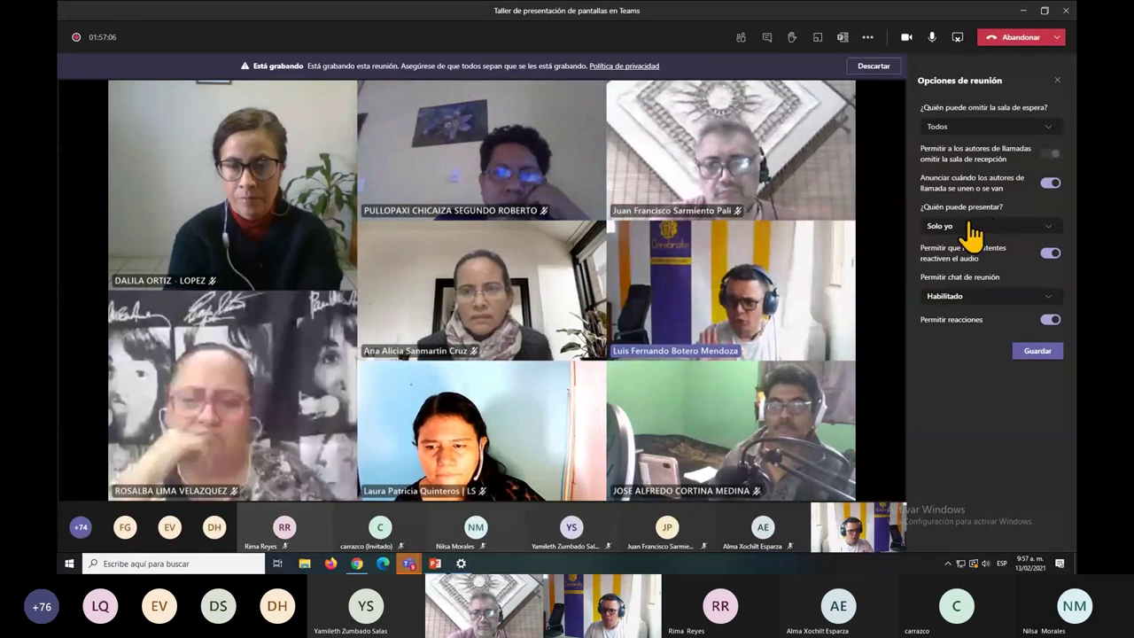
left_click(971, 227)
left_click(970, 245)
left_click(1045, 352)
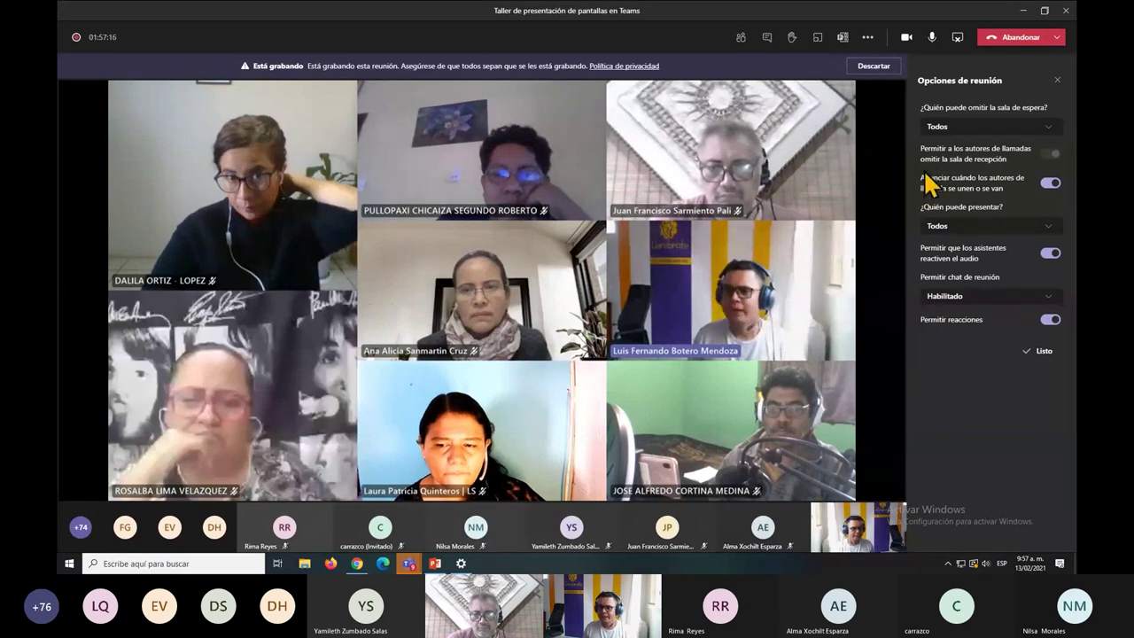
left_click(1057, 80)
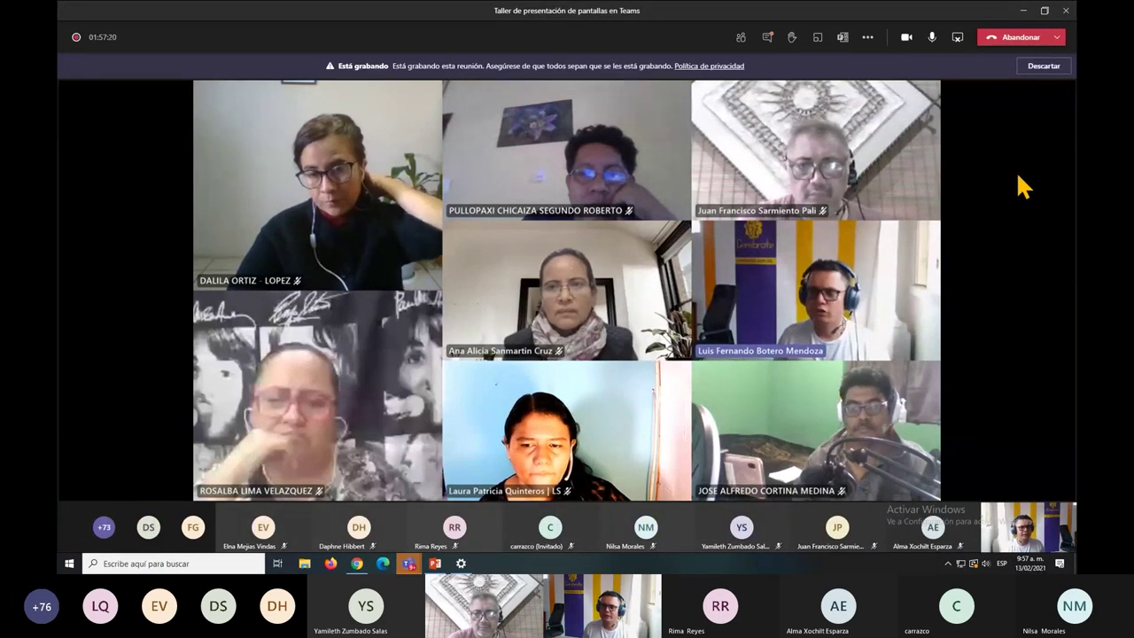
Open the Participants panel and look through all 84 people in the list.
left_click(741, 37)
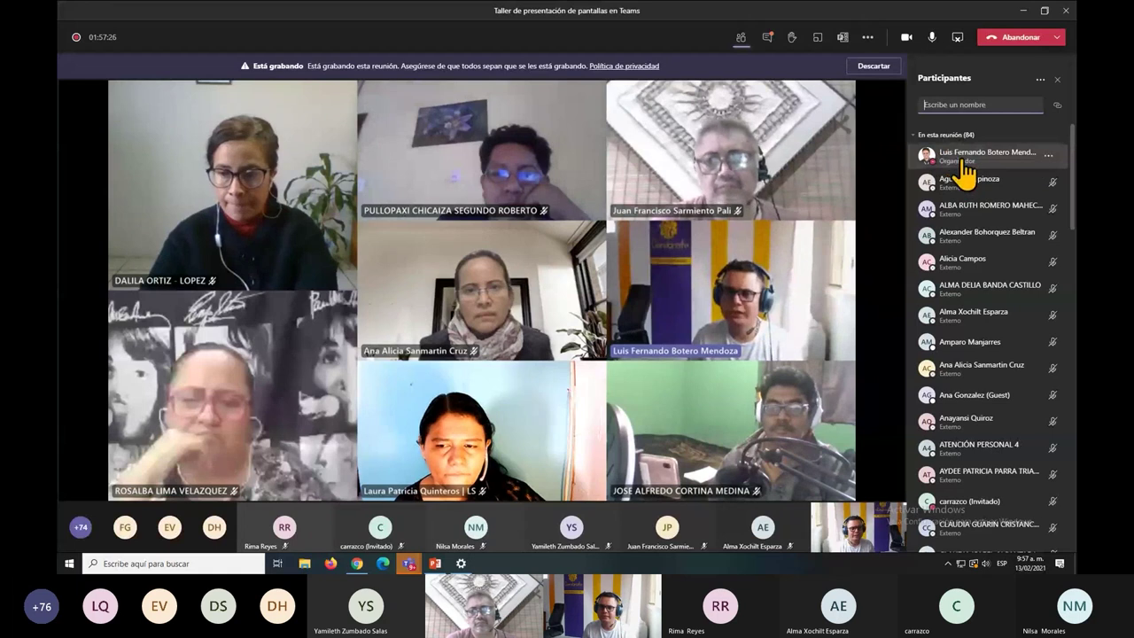
scroll(974, 455, "down", 7)
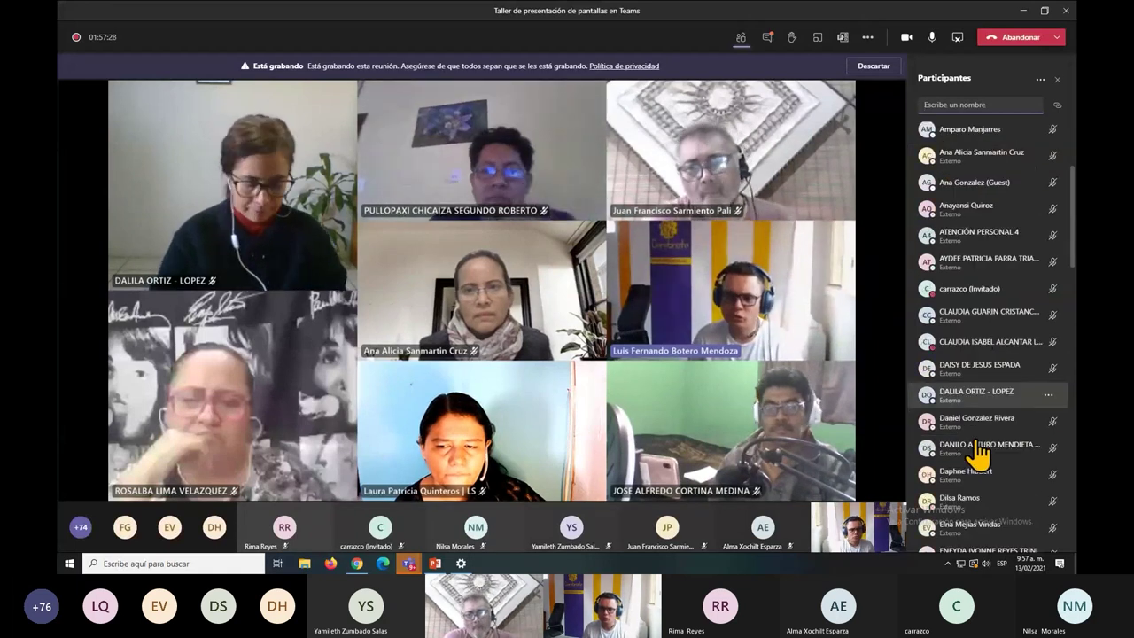
scroll(978, 454, "down", 3)
scroll(978, 454, "up", 4)
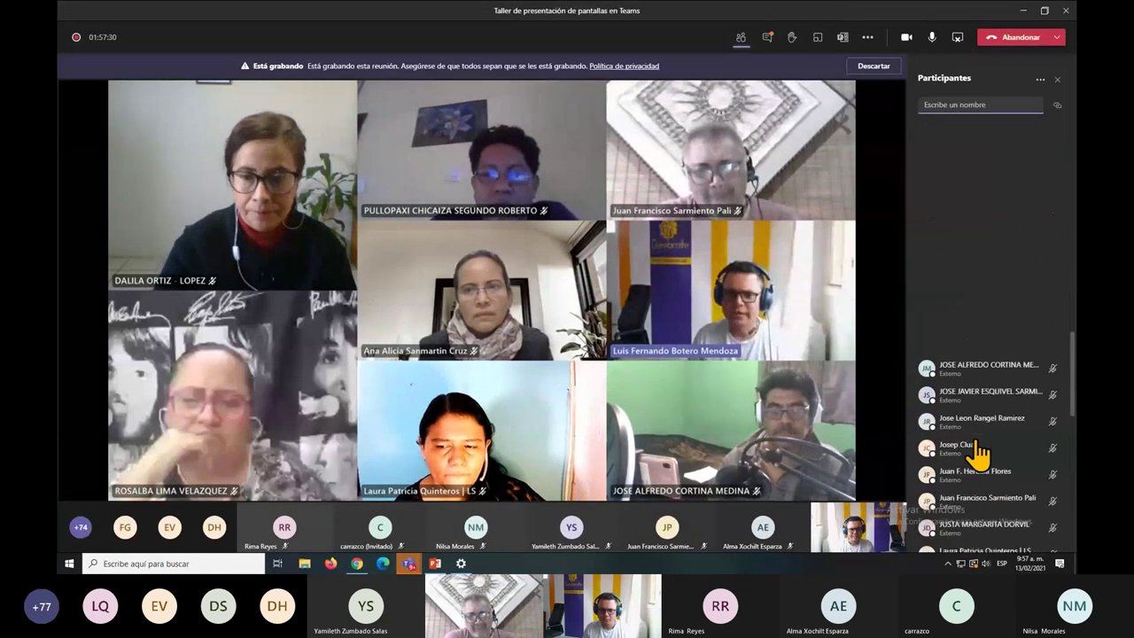
scroll(978, 454, "down", 5)
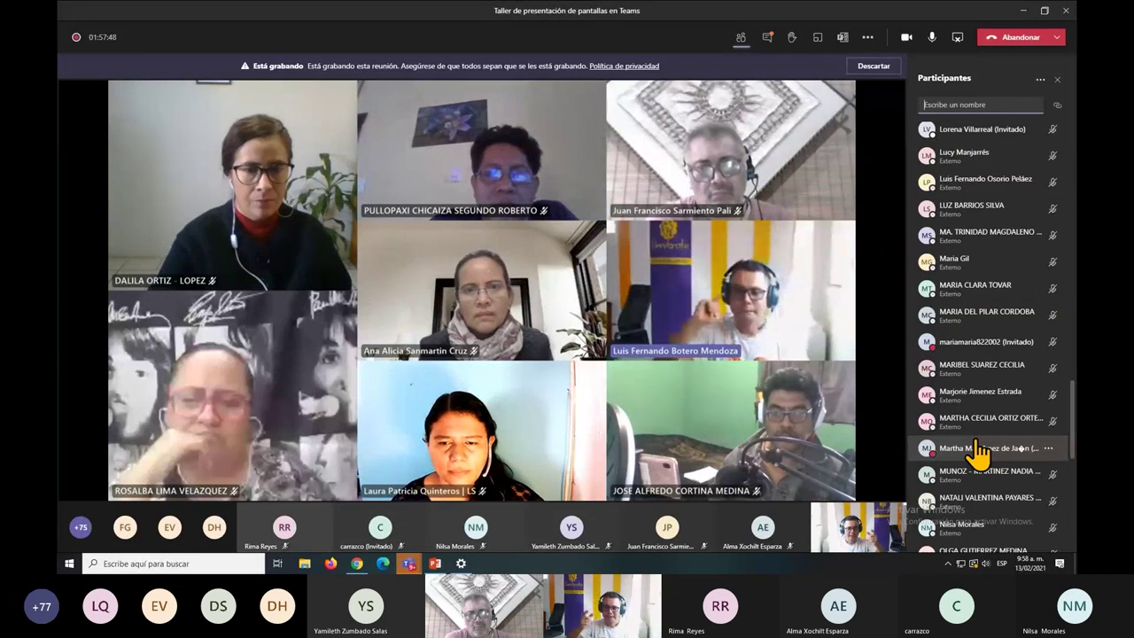
scroll(951, 352, "down", 6)
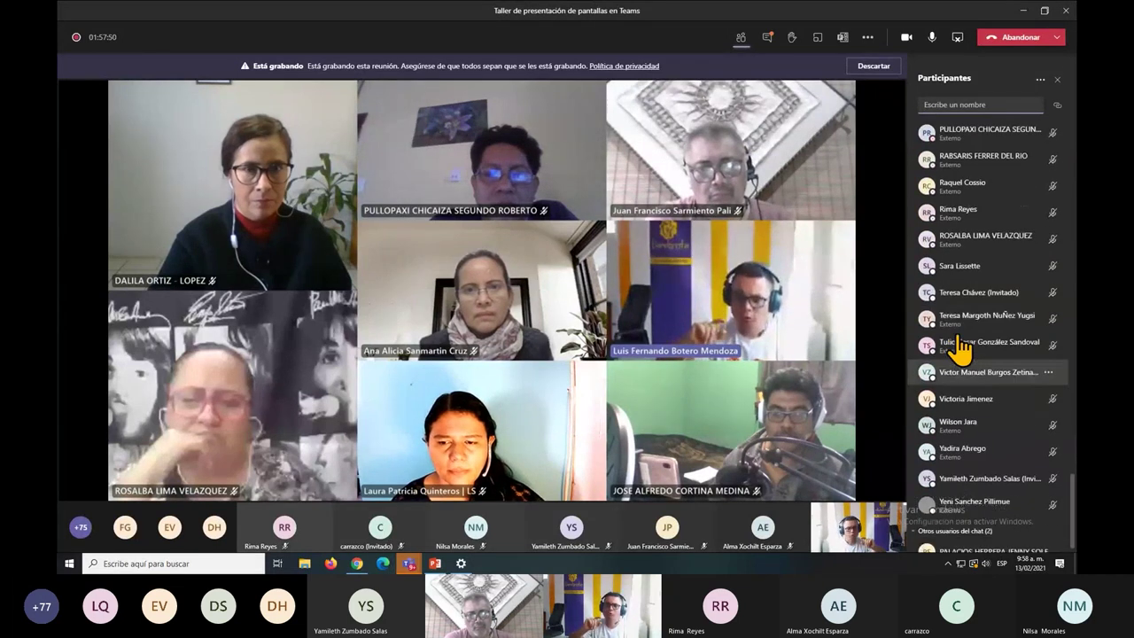
scroll(959, 350, "up", 10)
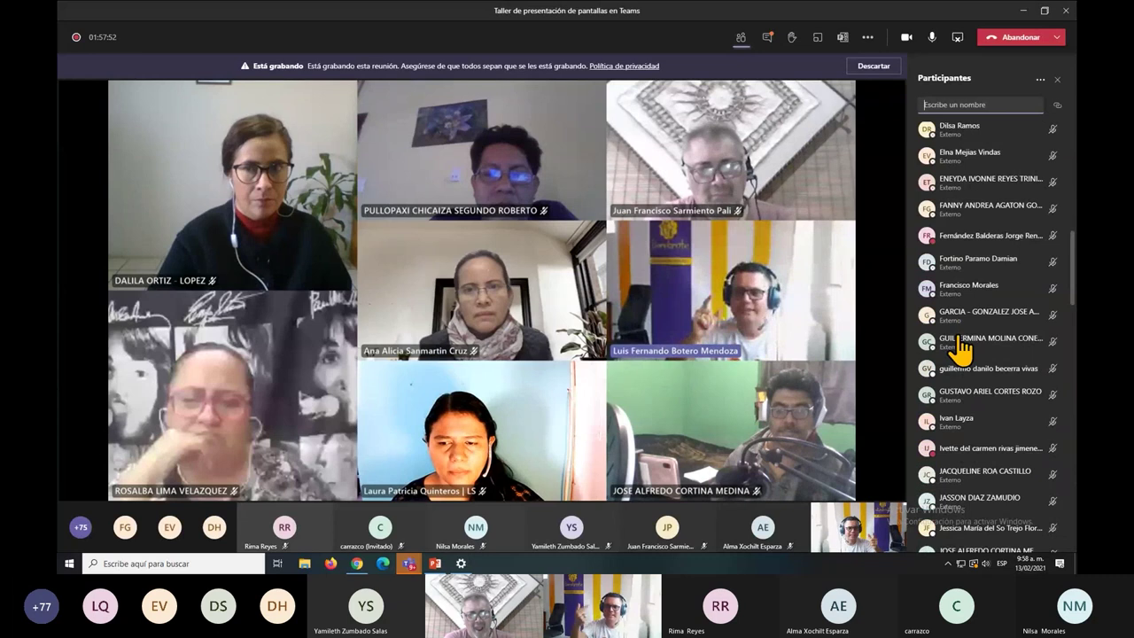
scroll(959, 350, "up", 6)
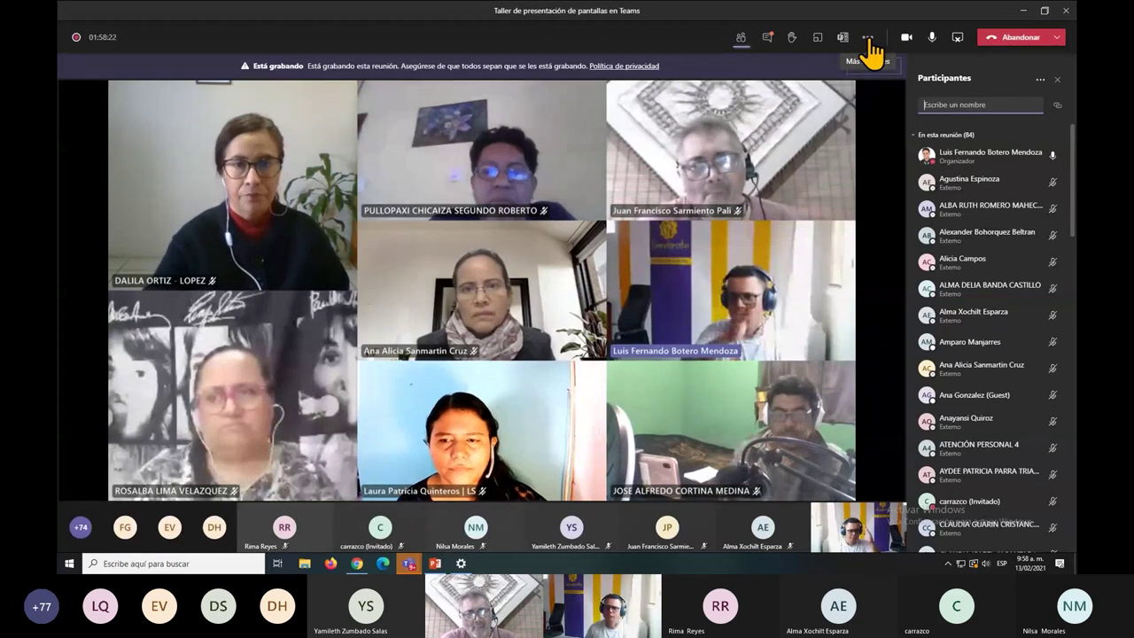
Set '¿Quién puede presentar?' to Solo yo in the meeting options and save.
left_click(868, 39)
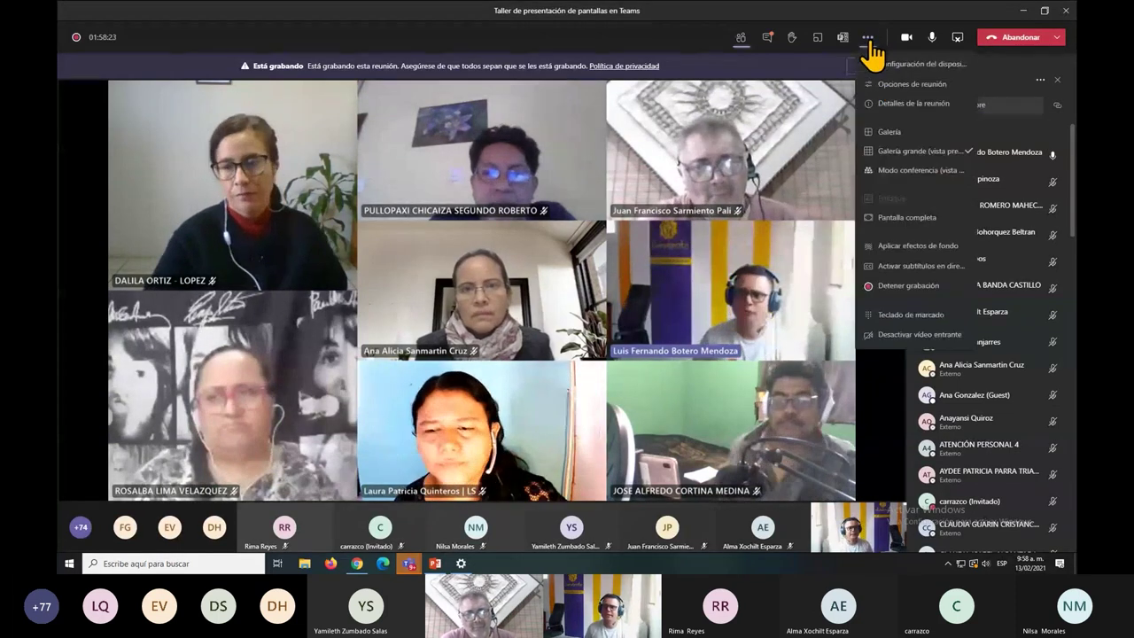
left_click(900, 85)
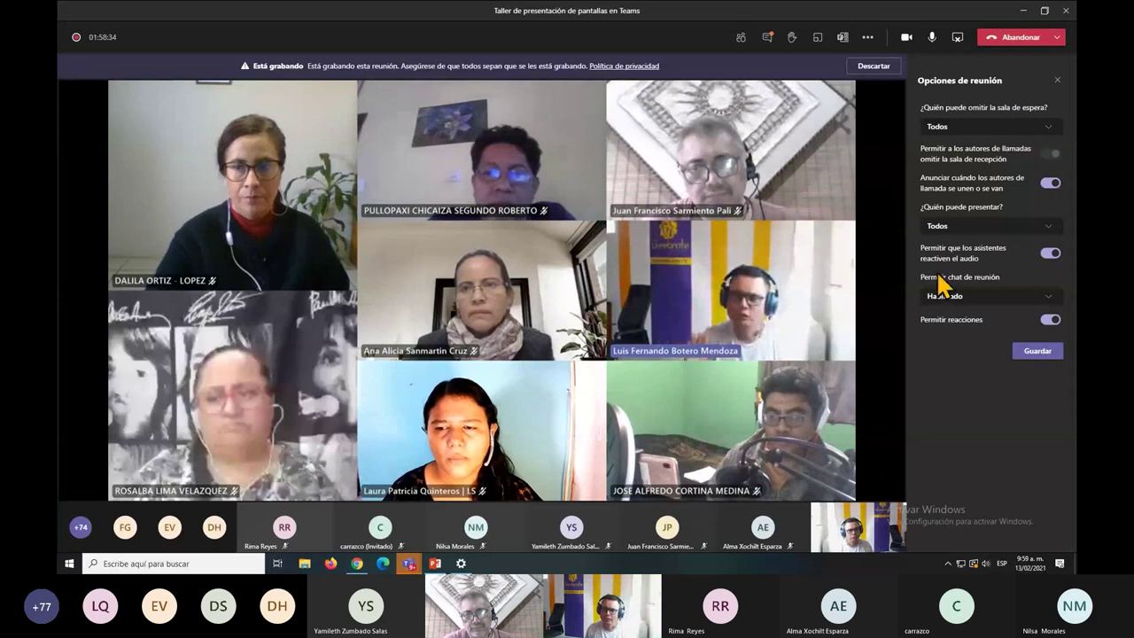
left_click(963, 228)
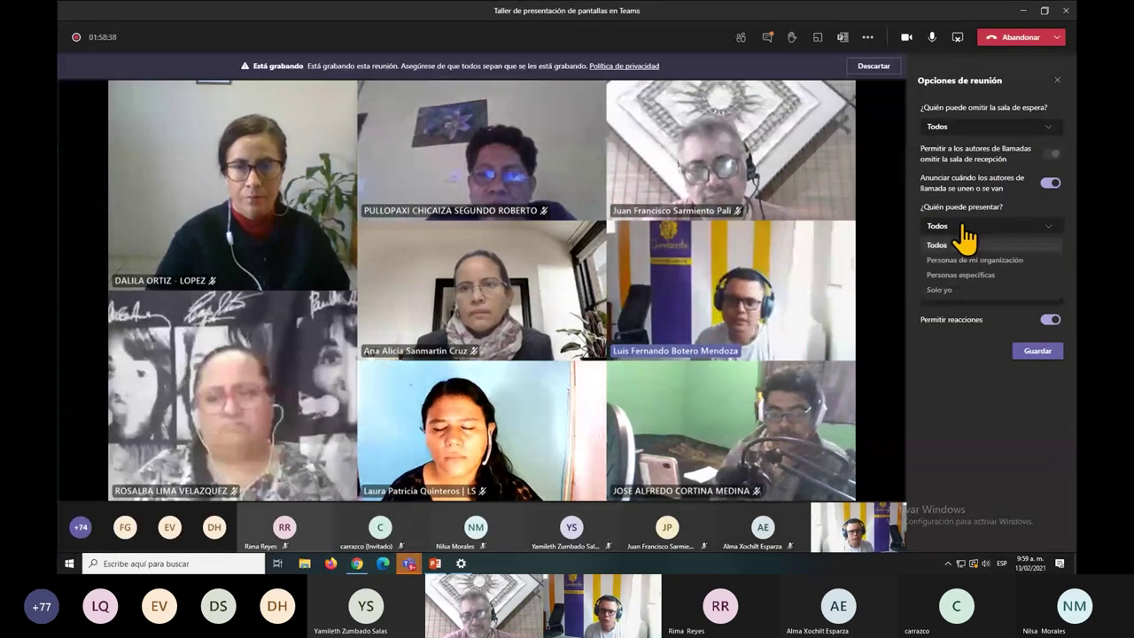
left_click(941, 290)
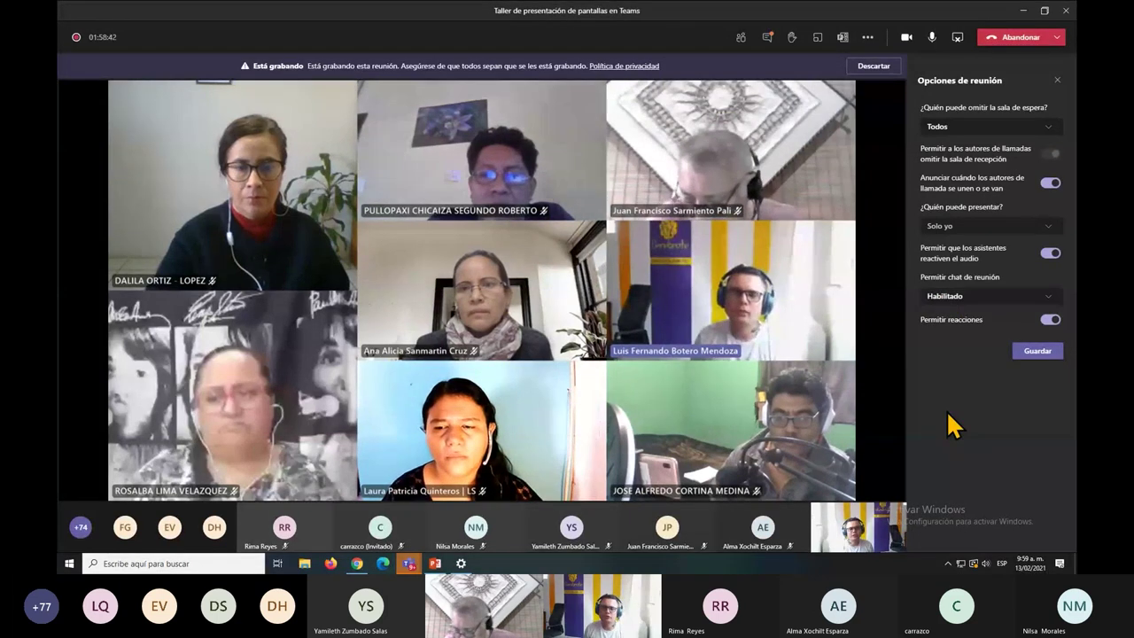
left_click(1038, 355)
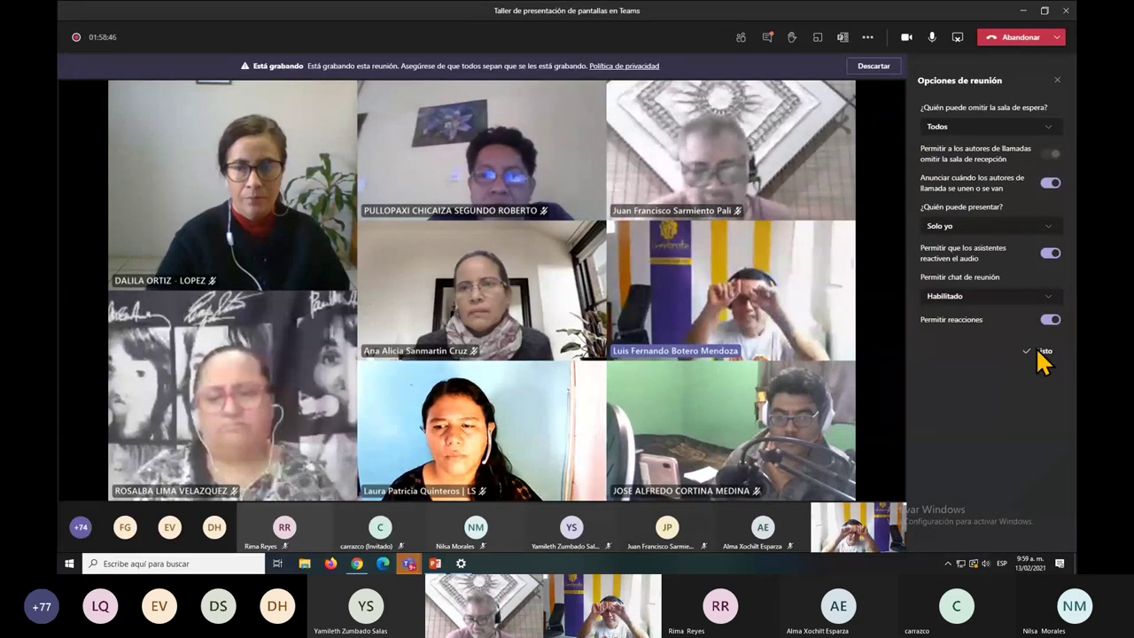
left_click(743, 39)
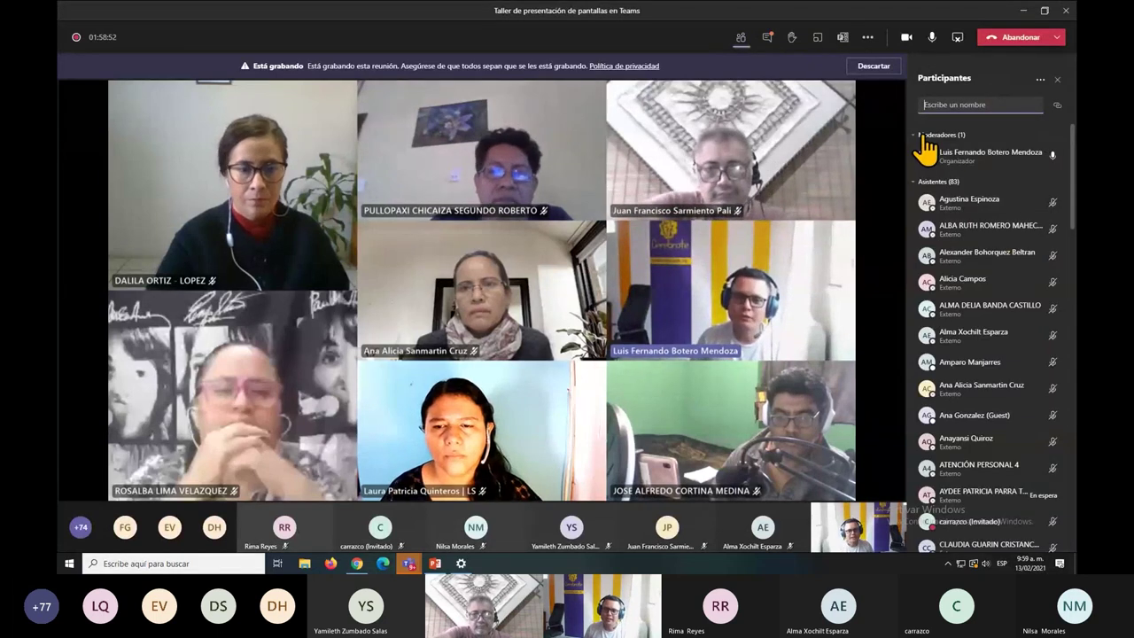
left_click_drag(918, 135, 993, 155)
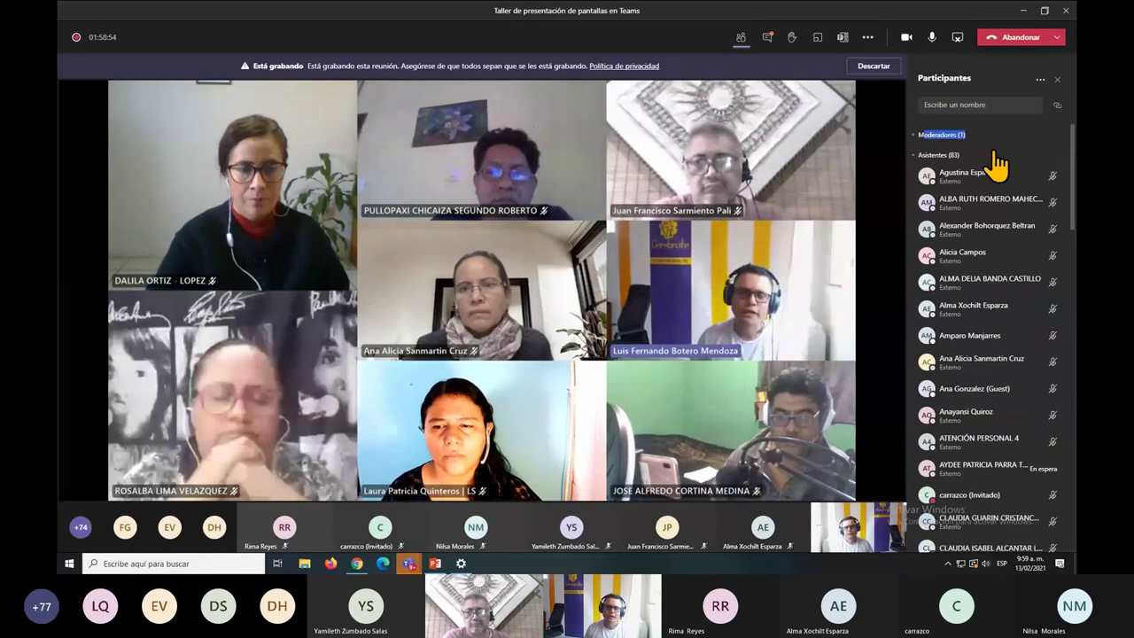
left_click(932, 138)
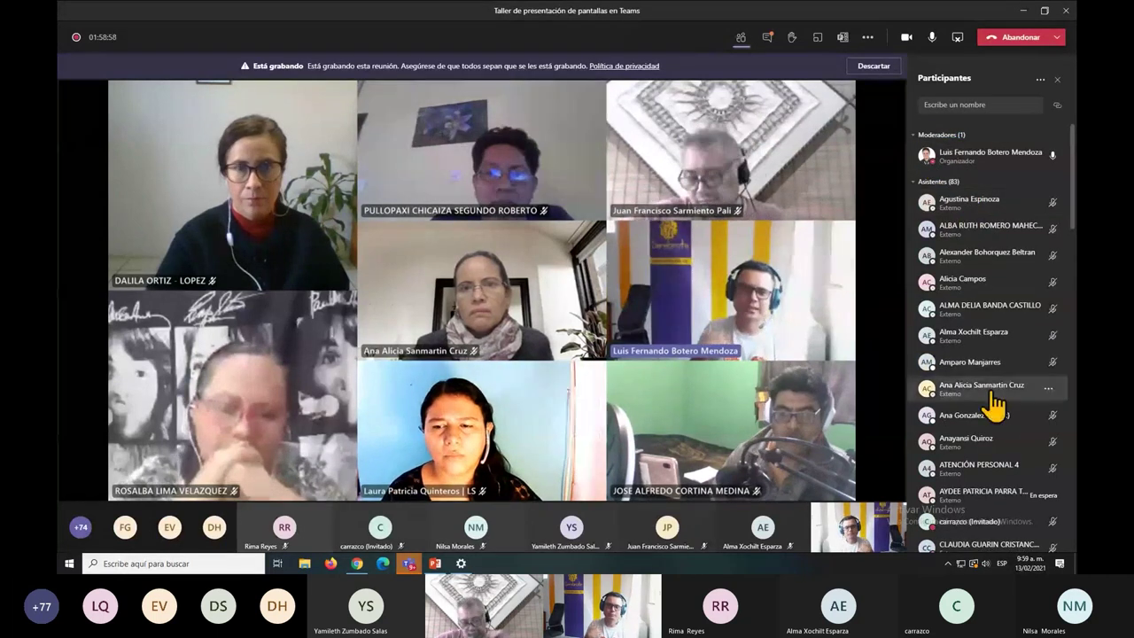
scroll(999, 458, "down", 3)
scroll(999, 458, "up", 3)
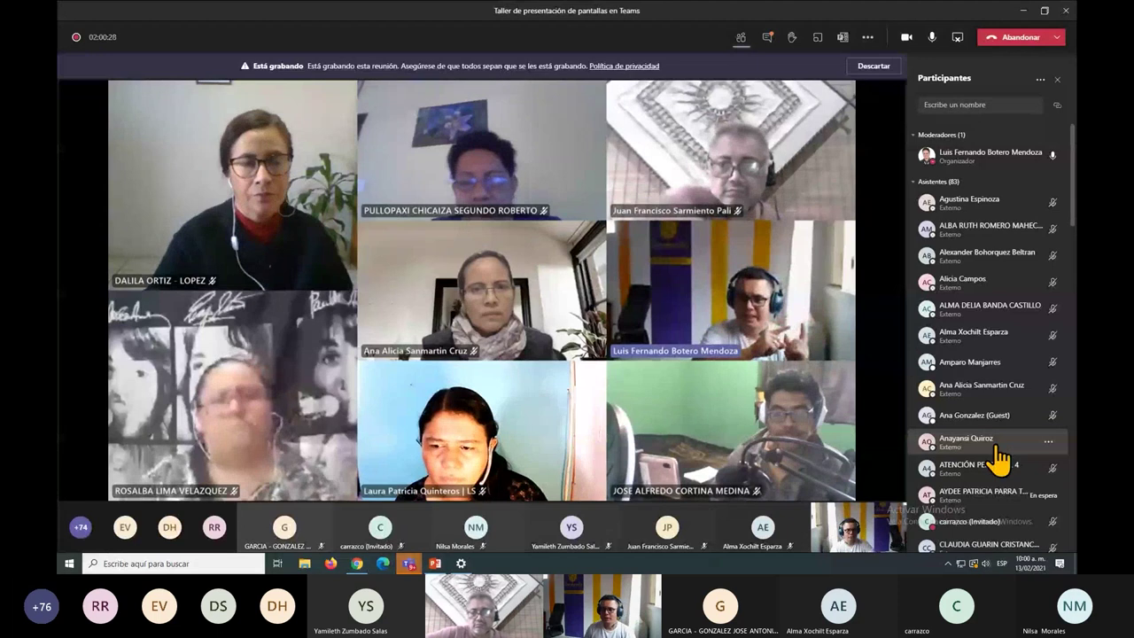
Scroll down the Participantes list, enlarge the interface, and open an external attendee's options menu.
scroll(975, 223, "down", 3)
scroll(985, 349, "down", 20)
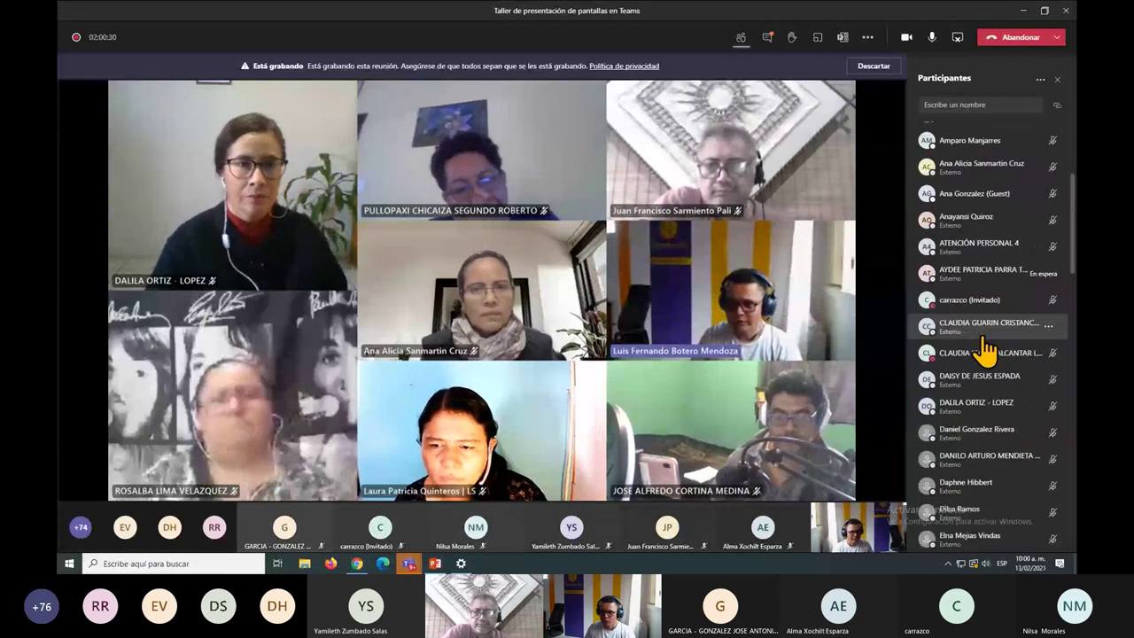
scroll(985, 349, "down", 6)
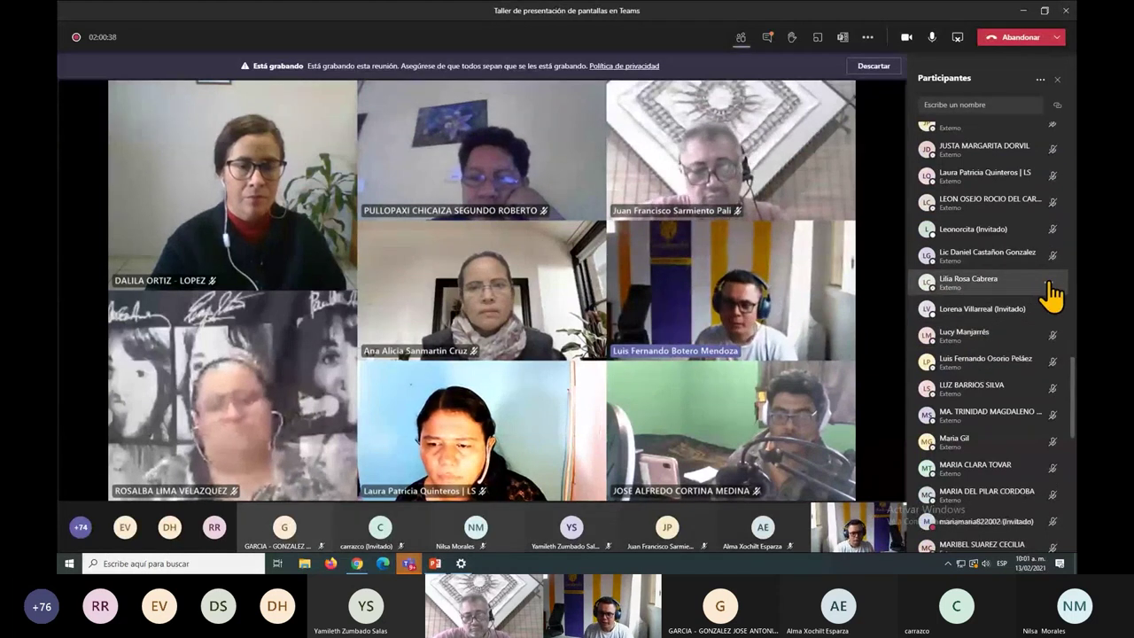
key("ctrl+equal")
key("ctrl+equal")
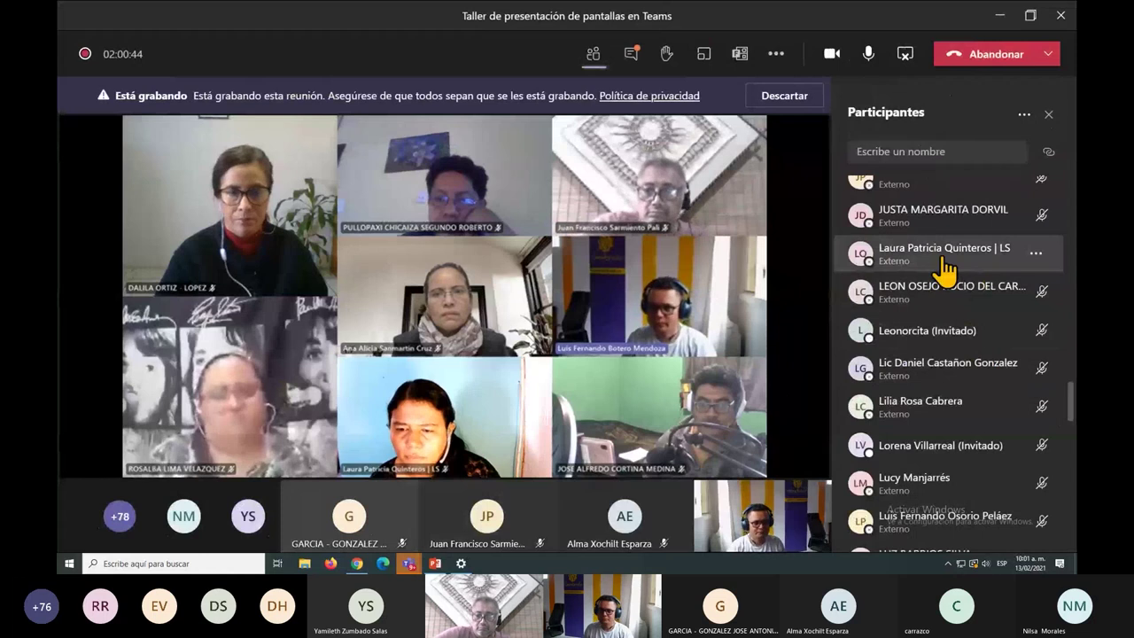
left_click(1035, 254)
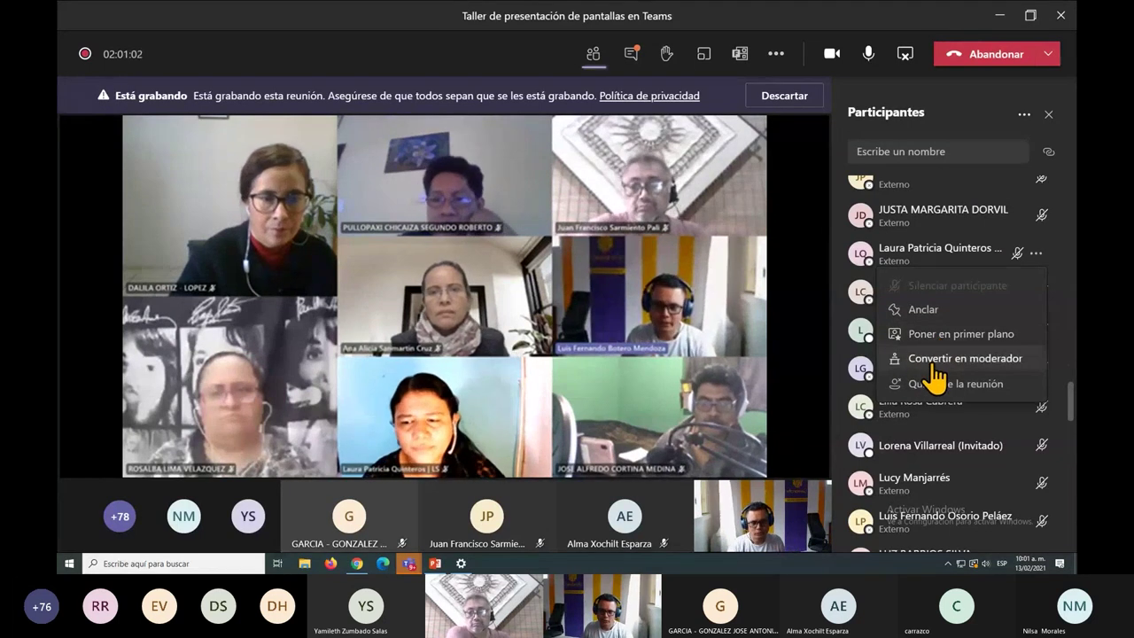
Make the external attendee a presenter with 'Convertir en moderador', leaving 2 presenters and 82 attendees.
left_click(935, 360)
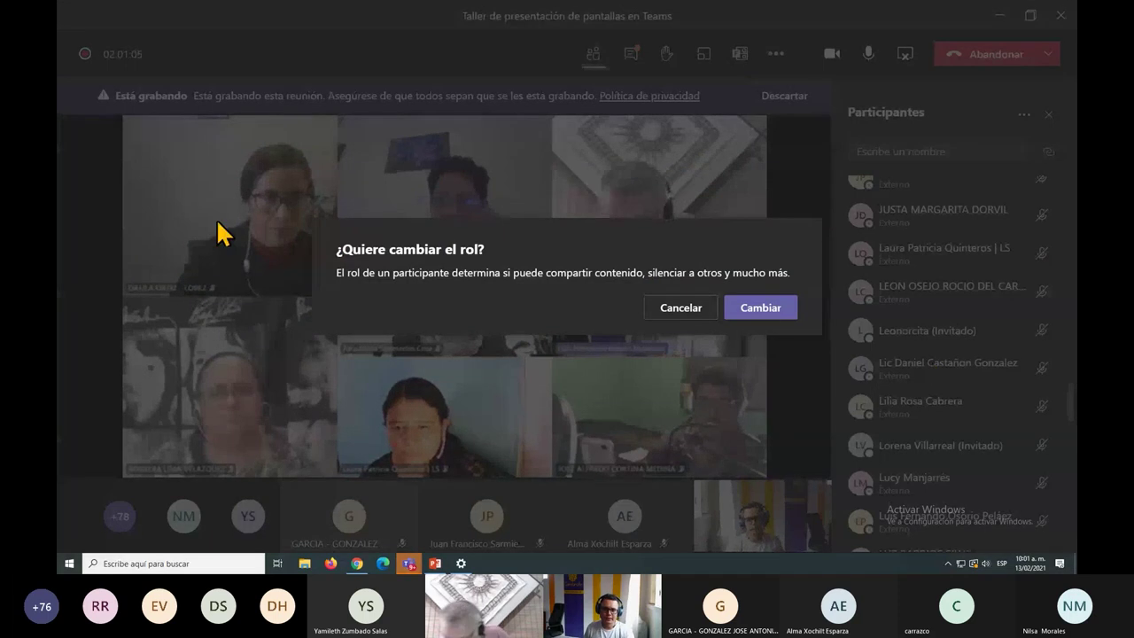
left_click(777, 319)
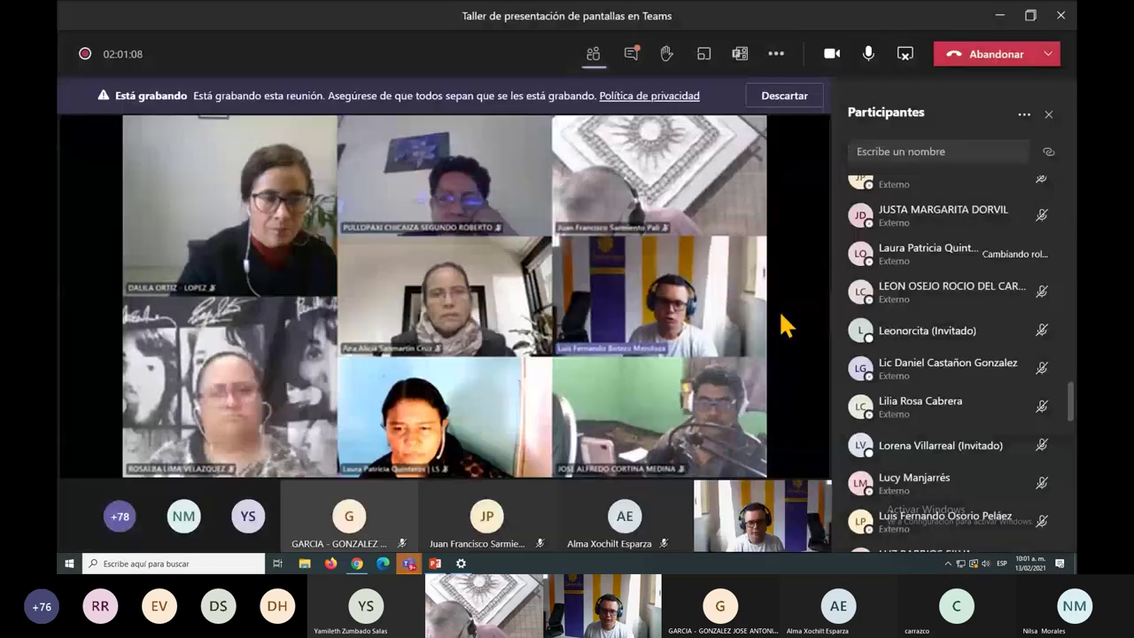
scroll(889, 421, "up", 10)
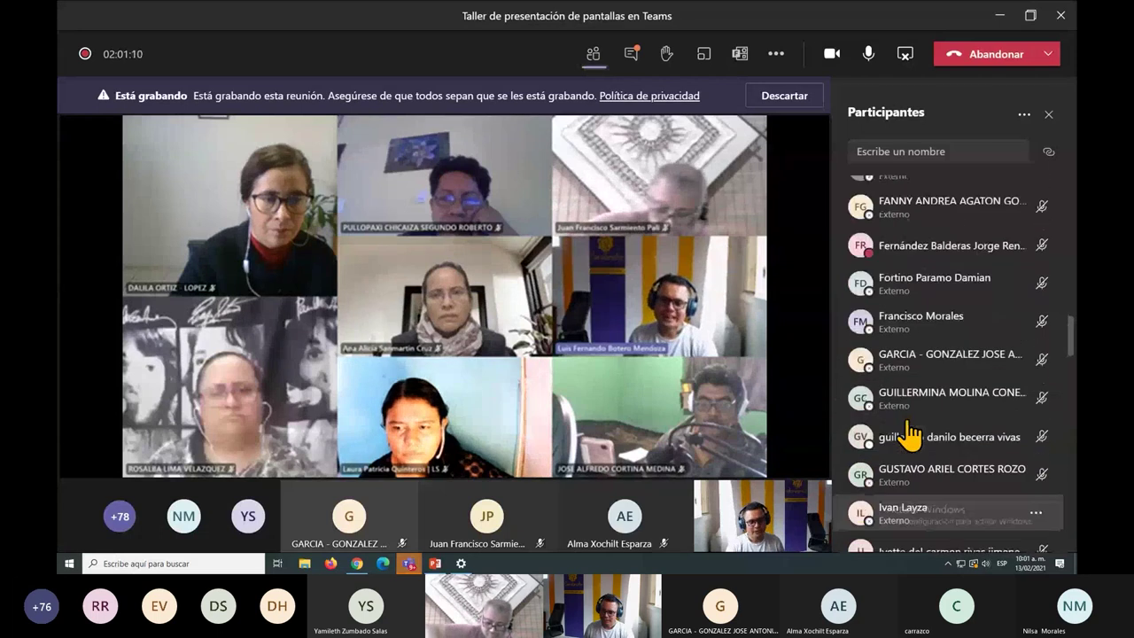
key("ctrl+minus")
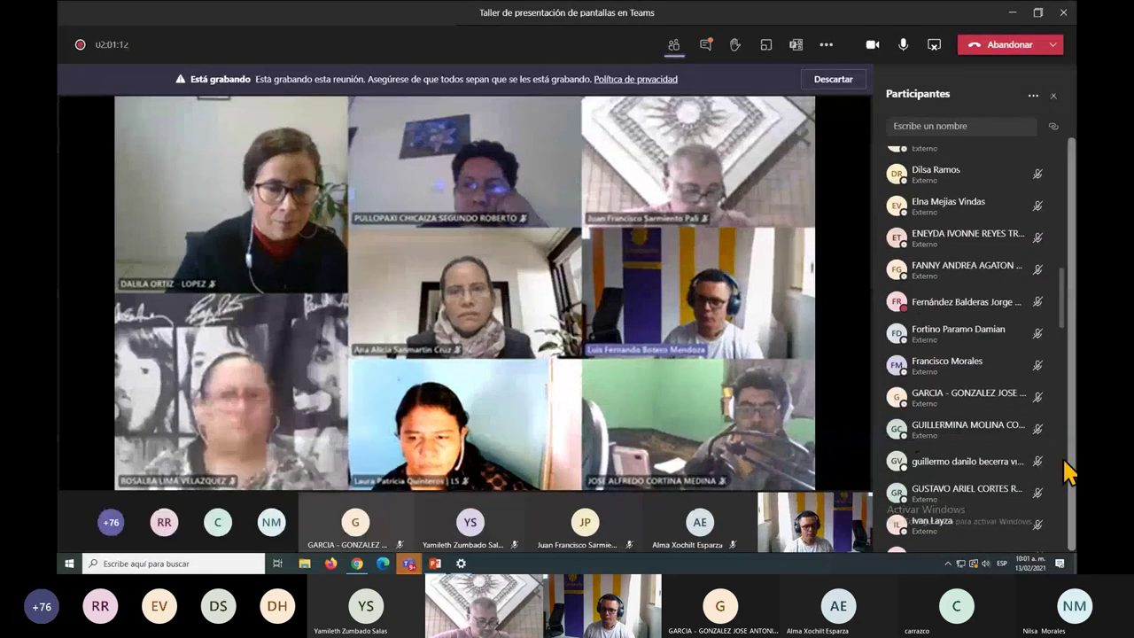
scroll(1014, 460, "up", 3)
scroll(1015, 461, "up", 8)
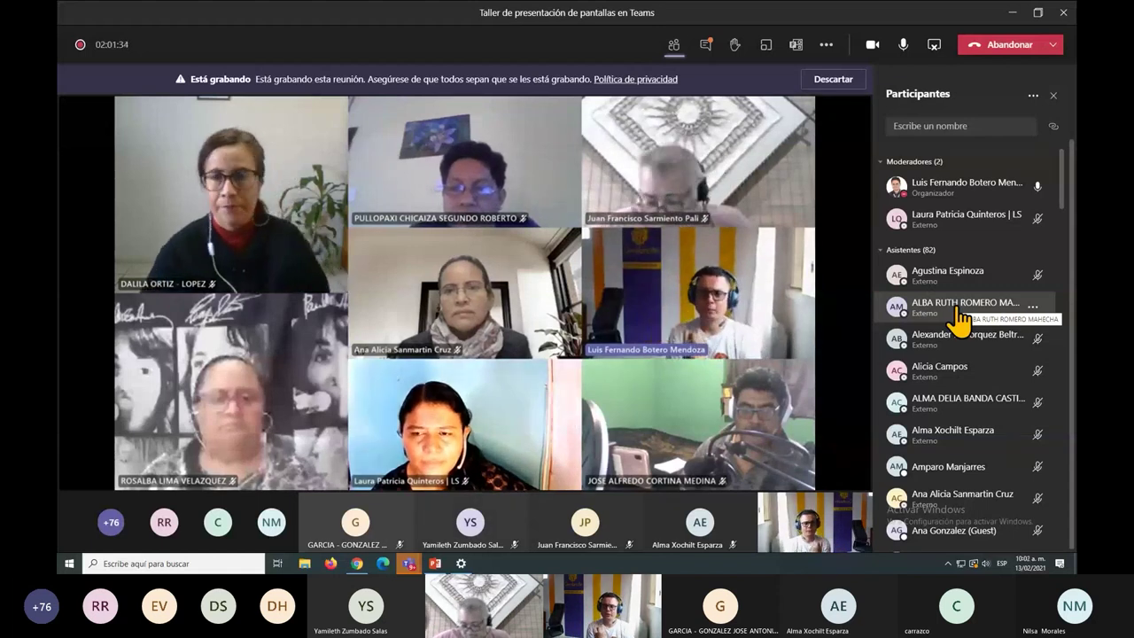
Turn the promoted presenter back into an attendee with 'Convertir en asistente' and confirm.
left_click(1034, 222)
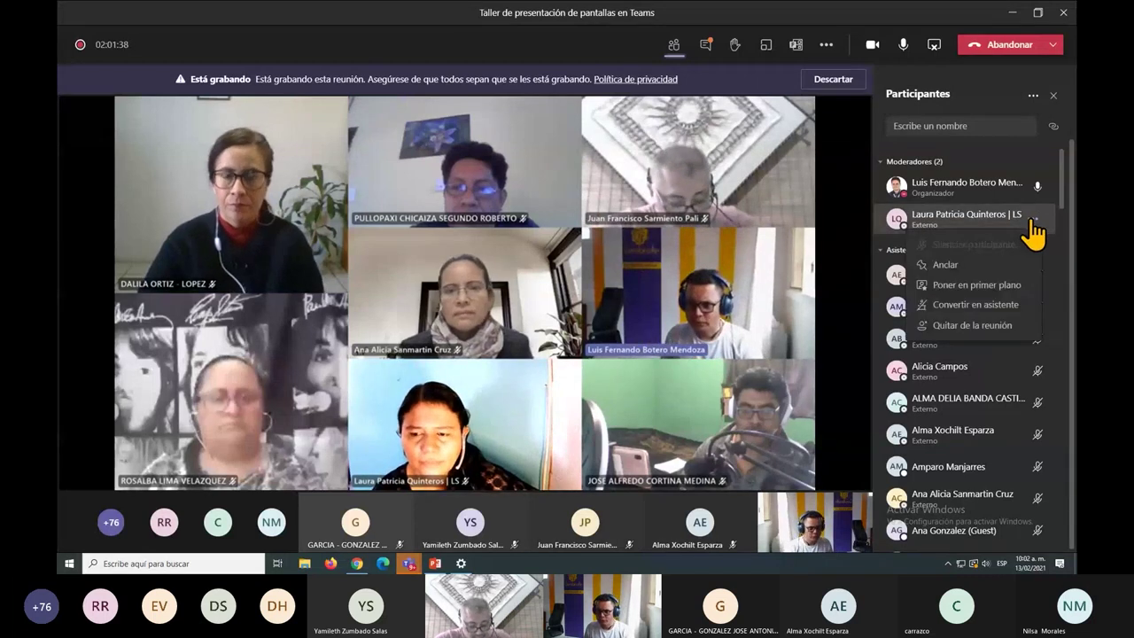
left_click(962, 305)
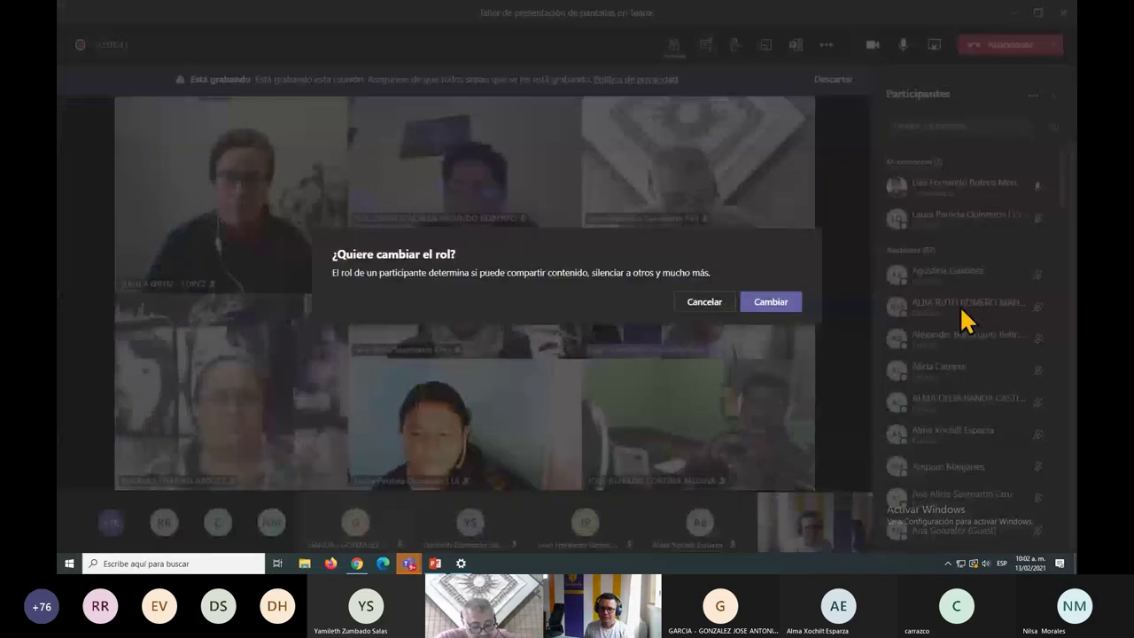
left_click(771, 302)
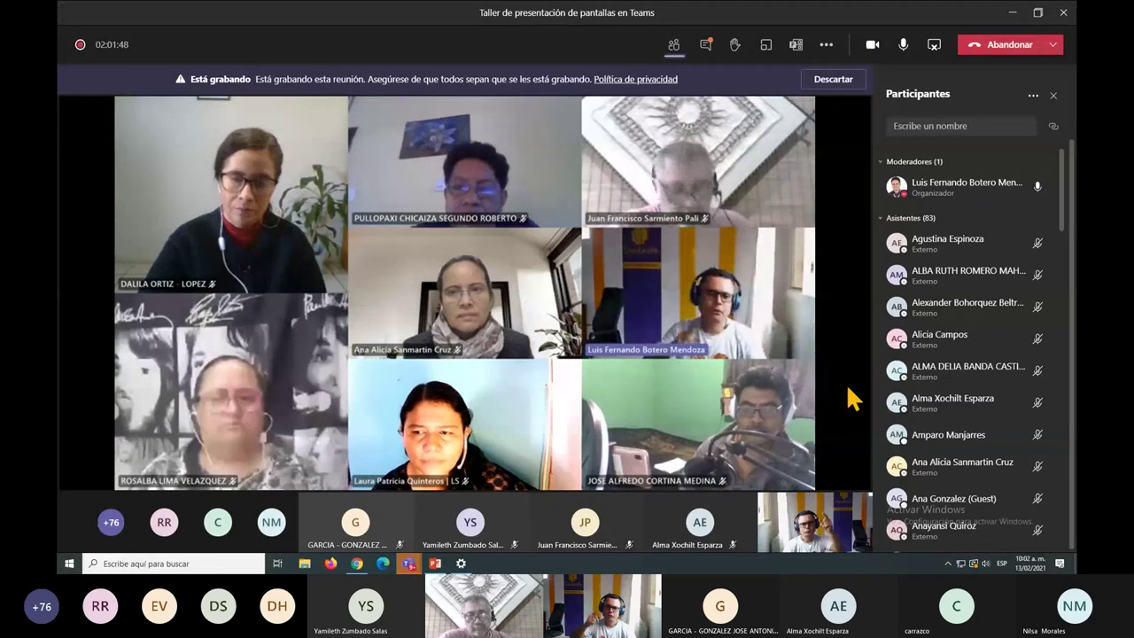
Set '¿Quién puede presentar?' back to Todos in the meeting options and save.
left_click(831, 55)
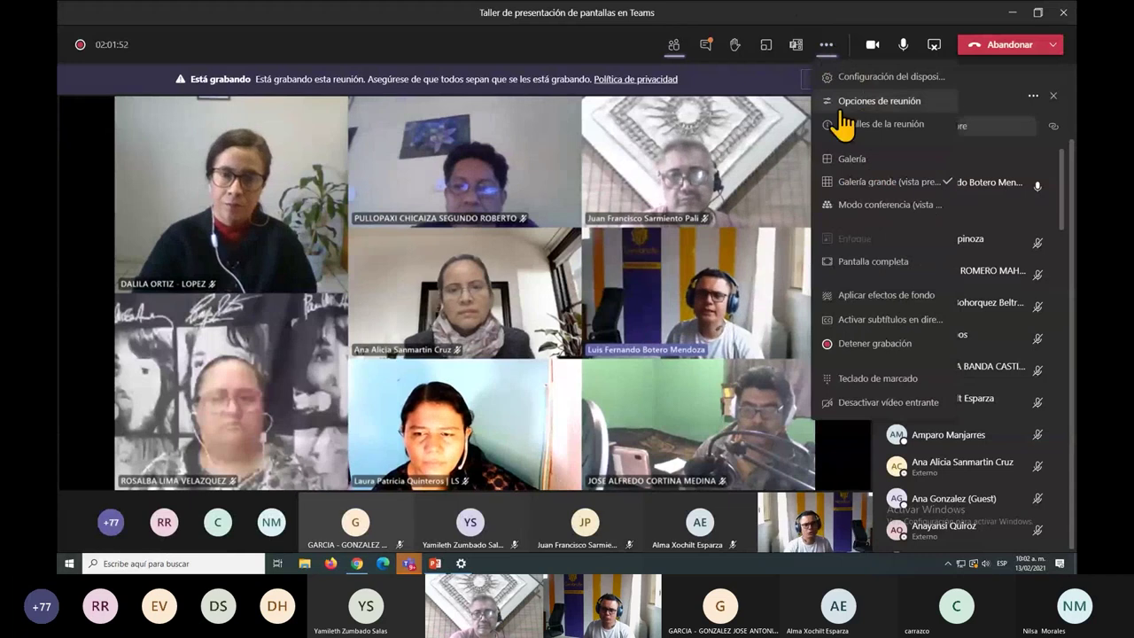
left_click(844, 101)
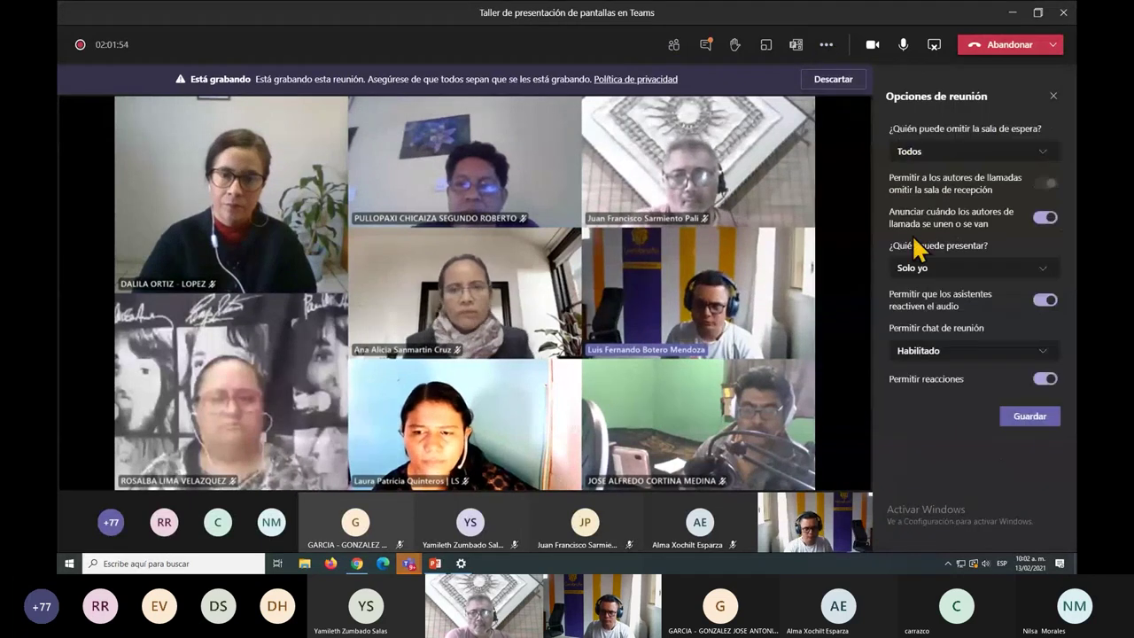
left_click(994, 271)
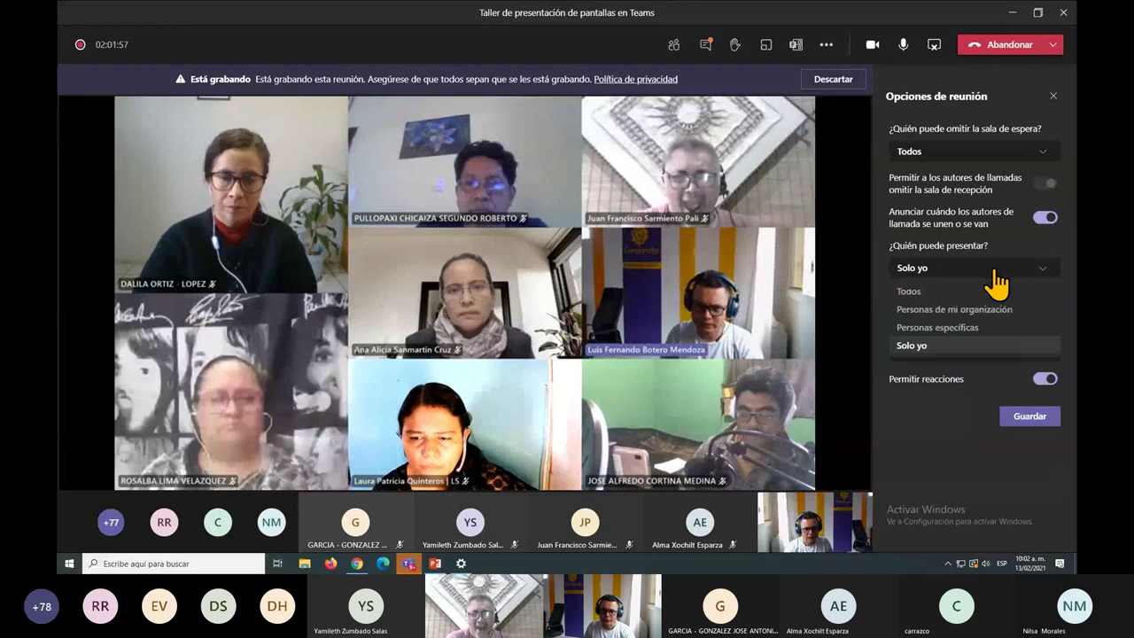
left_click(912, 292)
left_click(1019, 421)
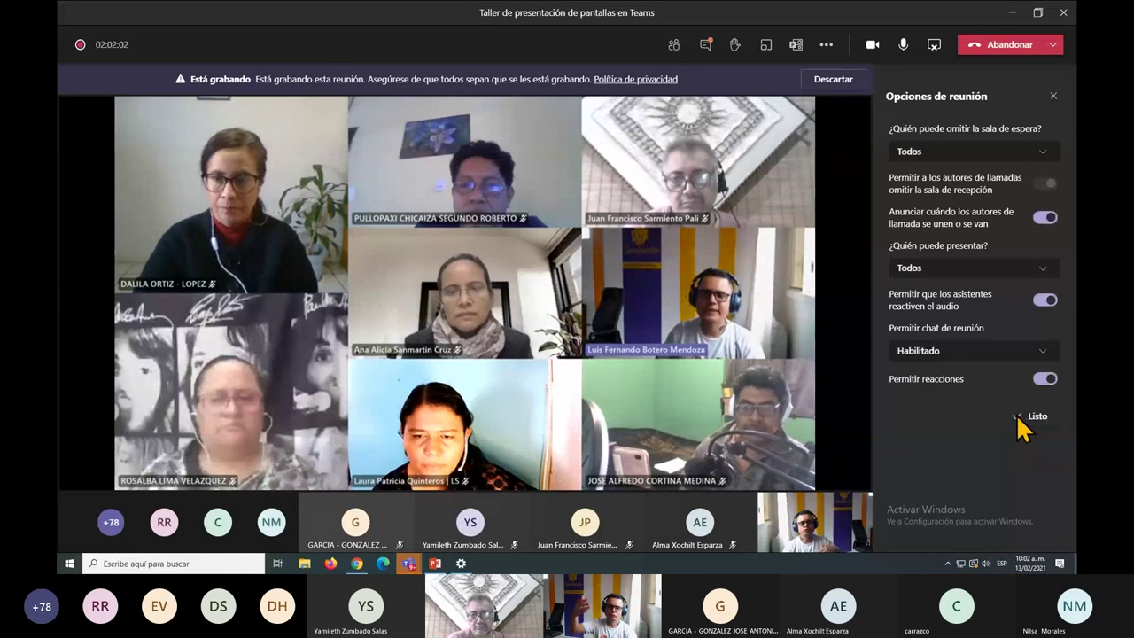
left_click(1053, 96)
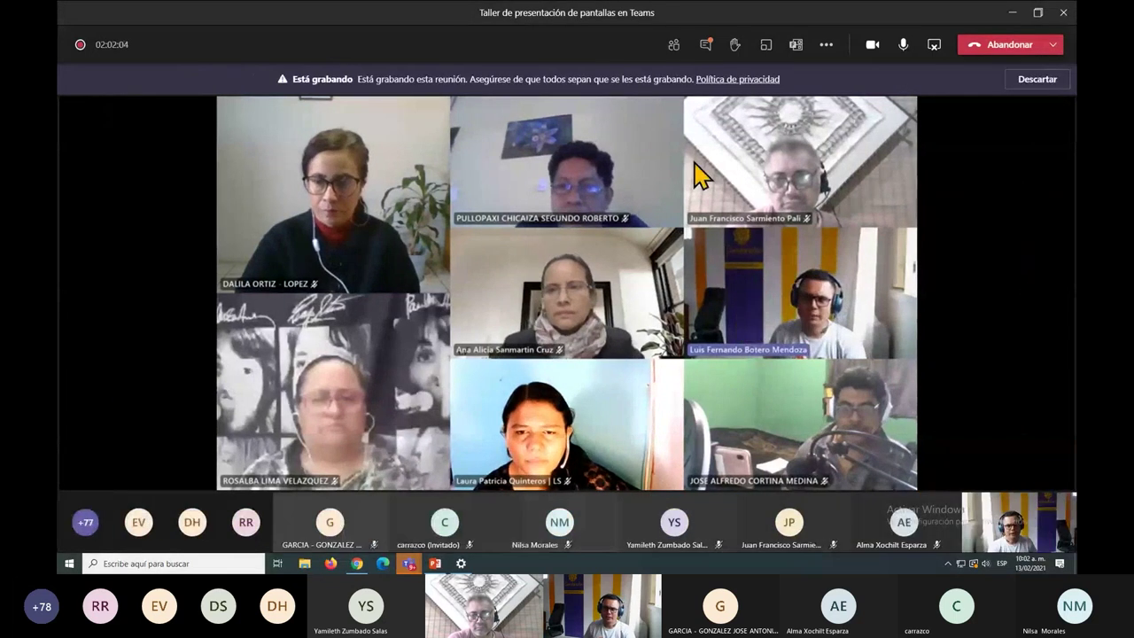
Show the participant list, now 86 people in one group, then stop sharing the screen.
left_click(675, 46)
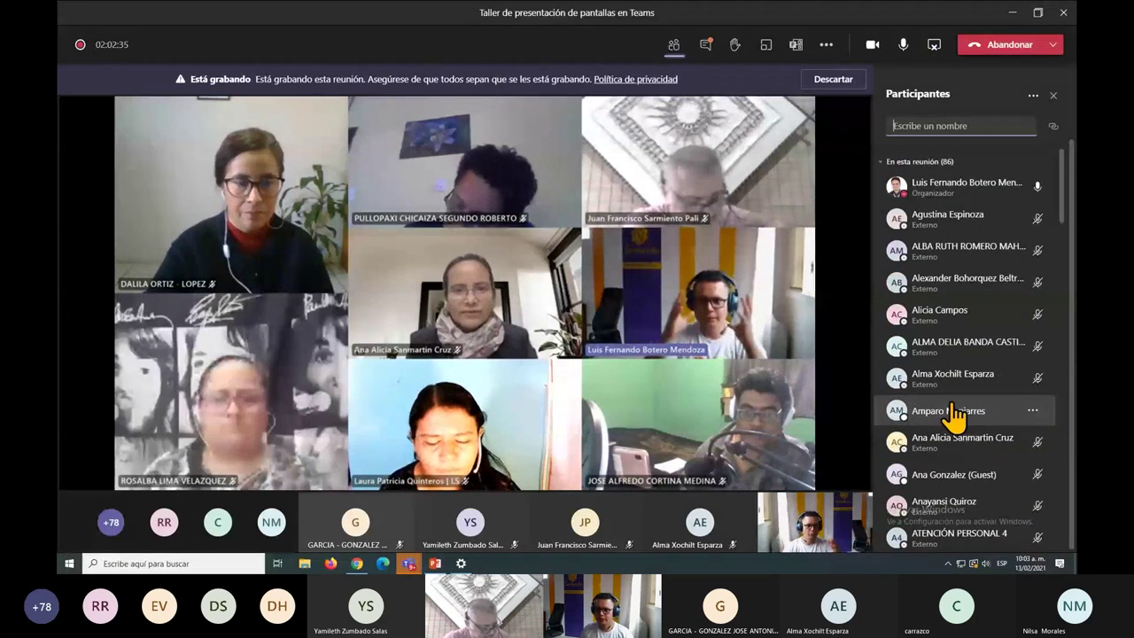
left_click(931, 53)
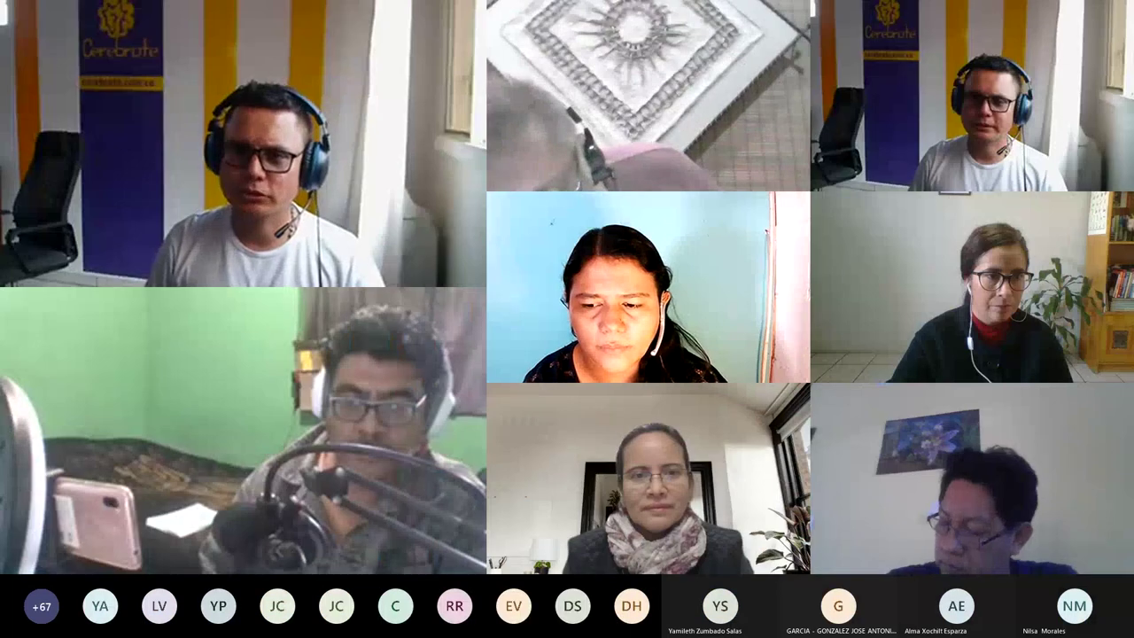
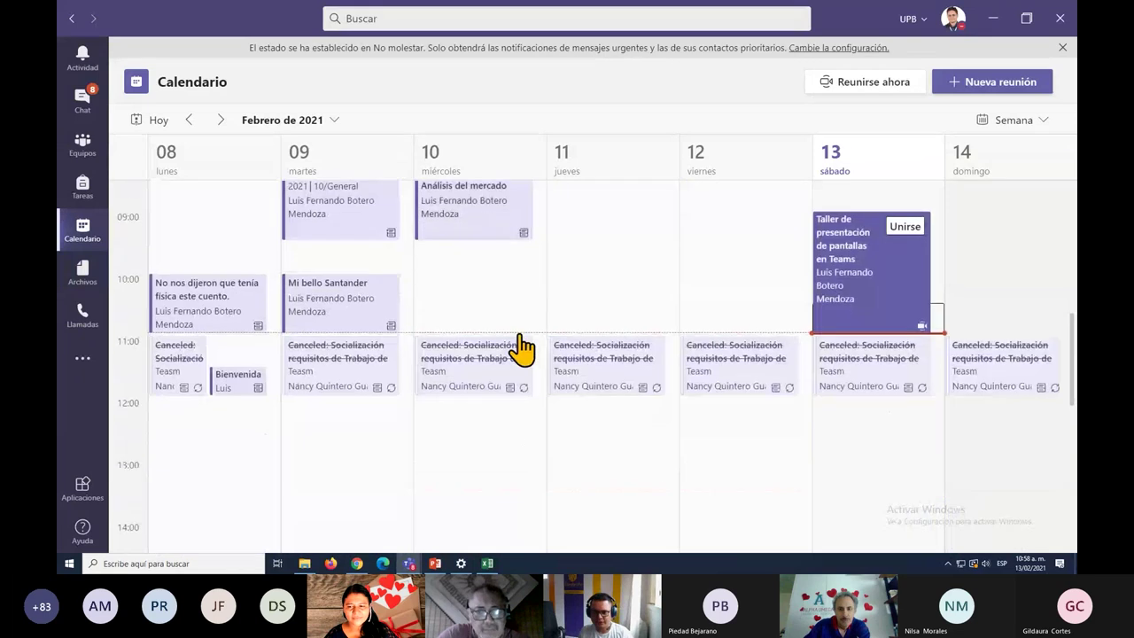
Start a new meeting in the Saturday 13 February 05:00 calendar slot.
scroll(456, 346, "up", 2)
scroll(595, 456, "down", 1)
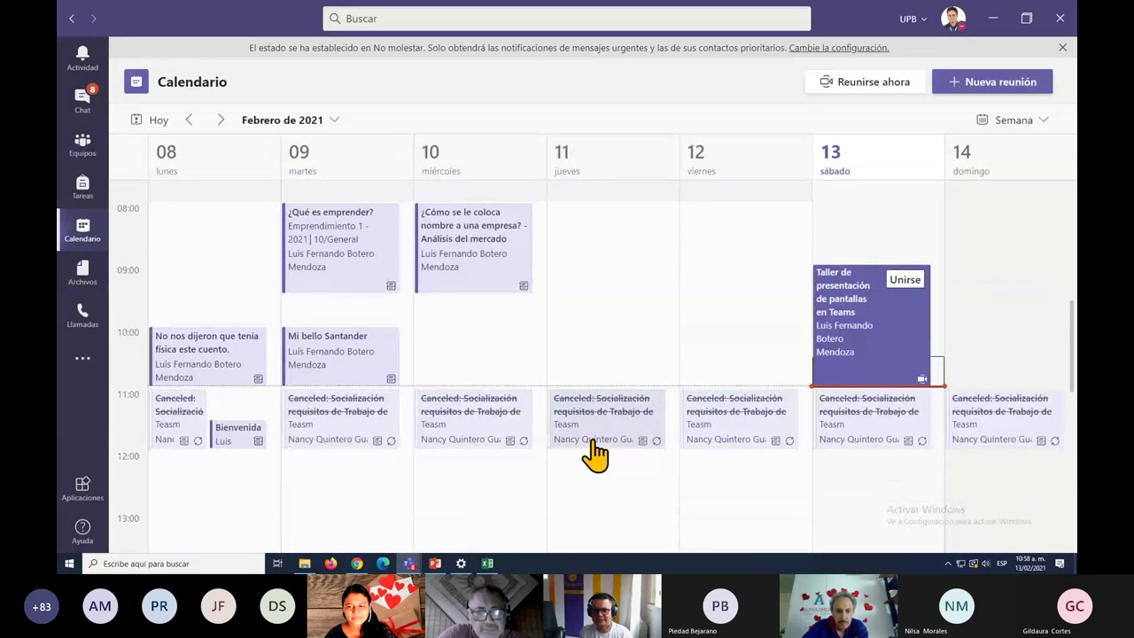
scroll(604, 447, "up", 1)
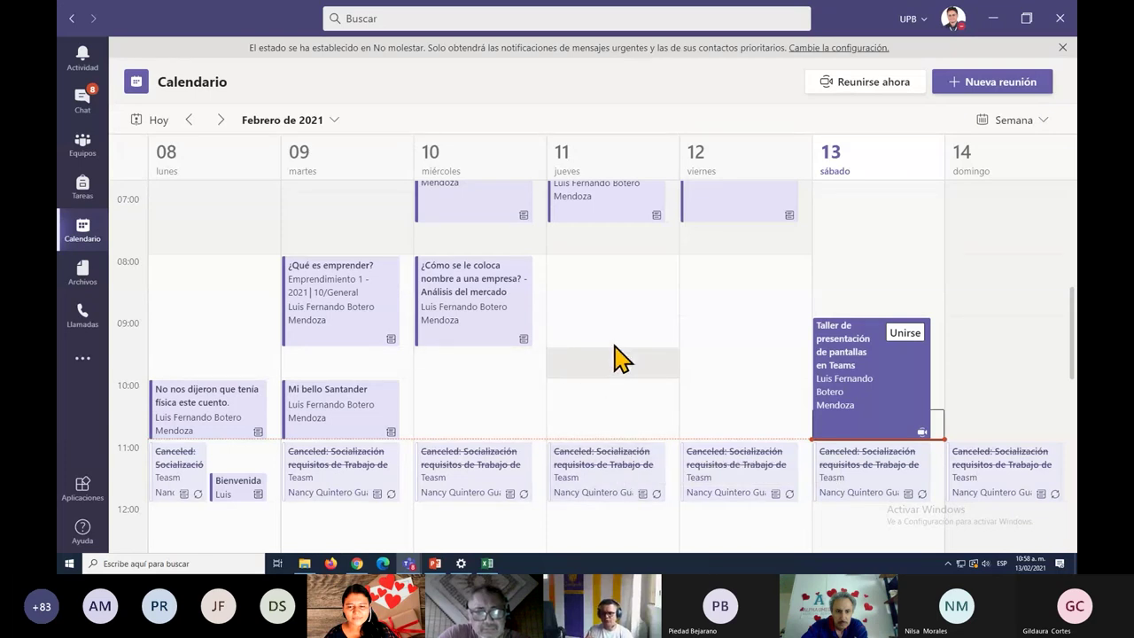
scroll(620, 360, "up", 3)
scroll(576, 390, "up", 4)
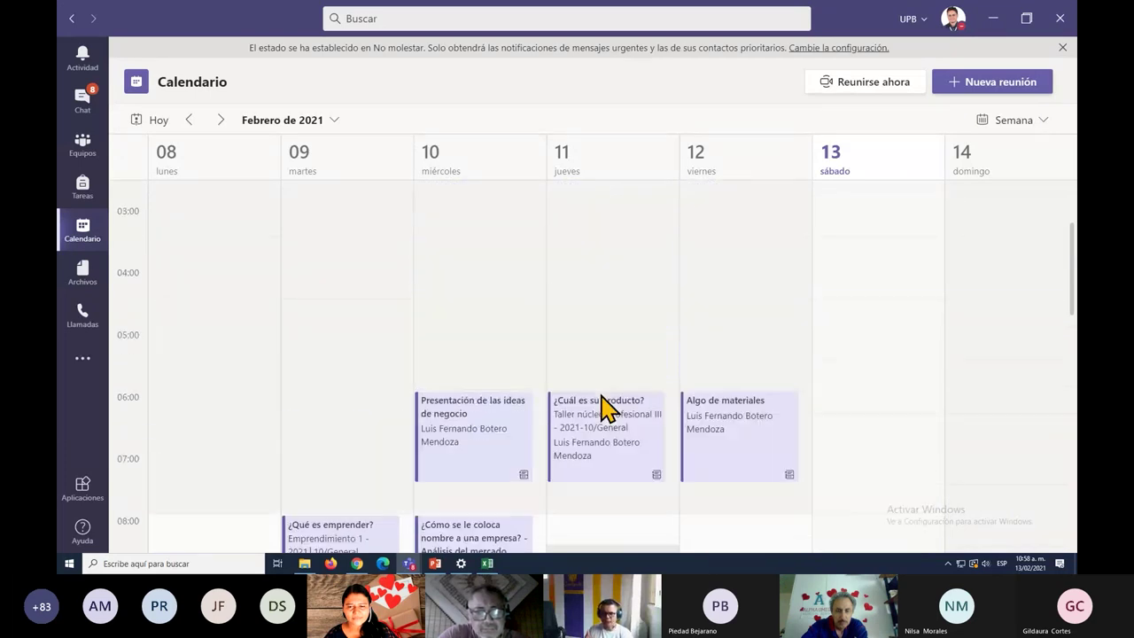
left_click(890, 355)
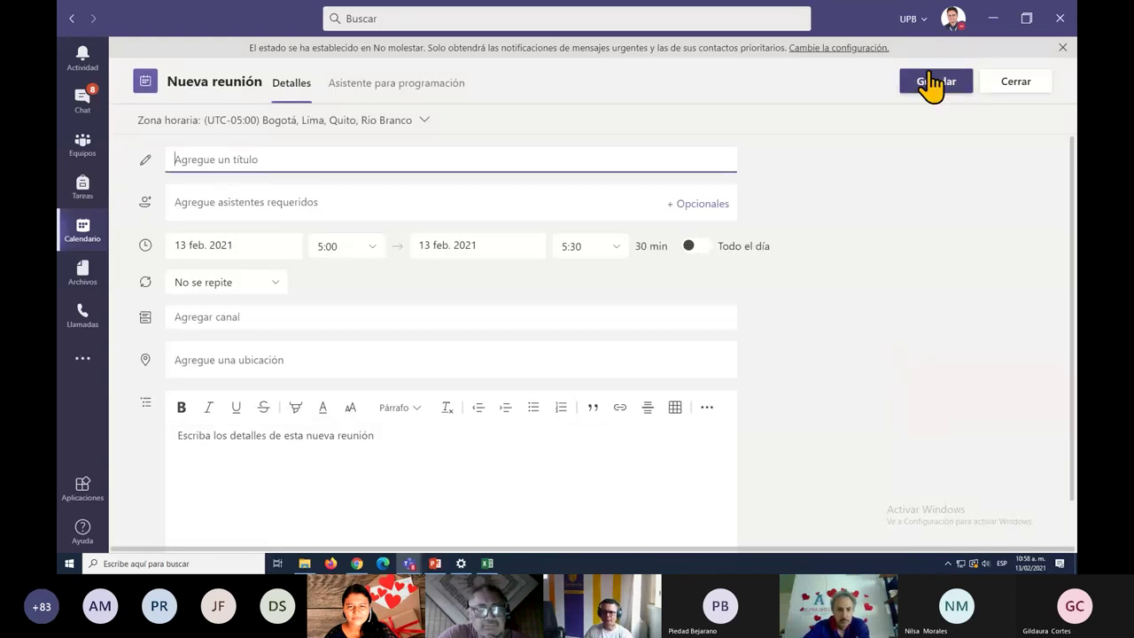
Title the meeting RECURRENTE, correcting the typos, and save it.
type("rECUURENTE")
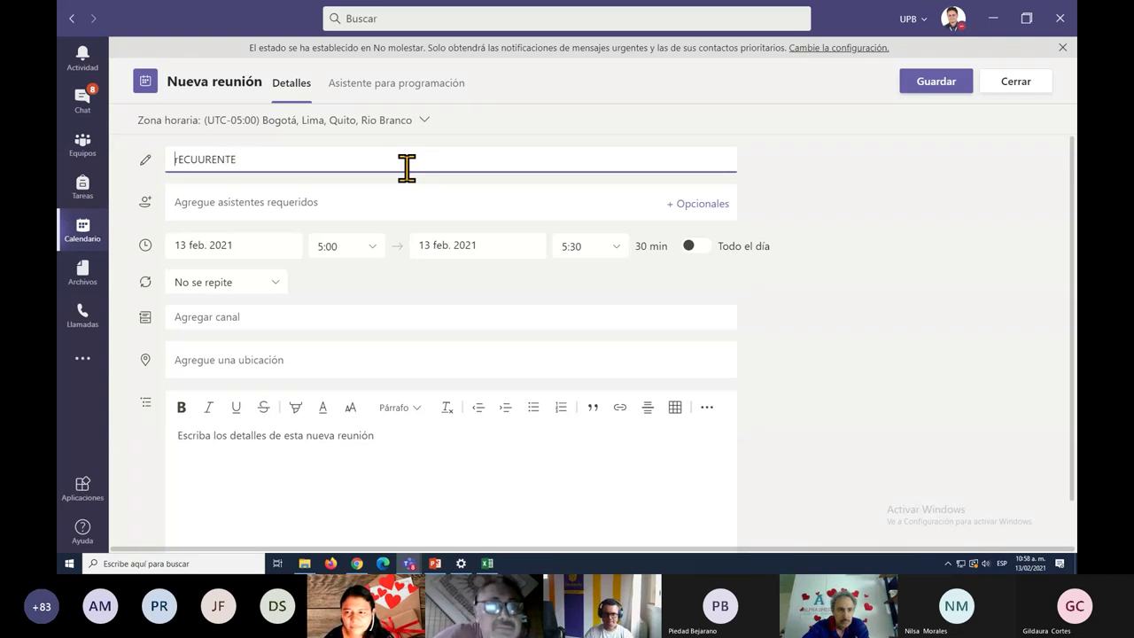
key("Home")
key("Delete")
type("R")
key("Right")
key("Right")
key("Right")
key("Delete")
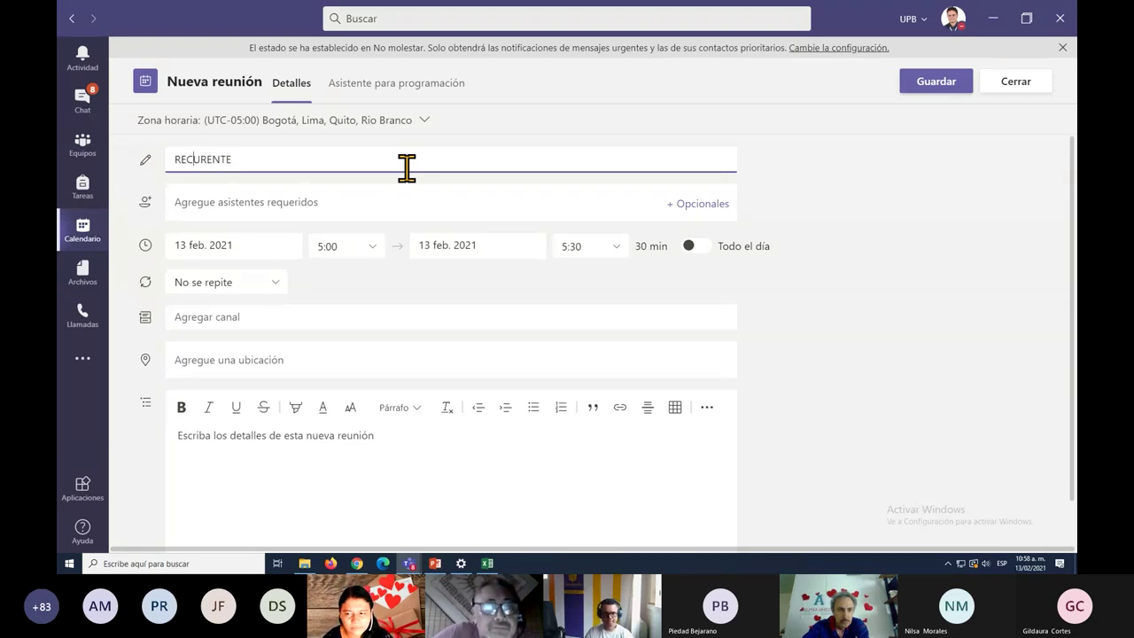
type("R")
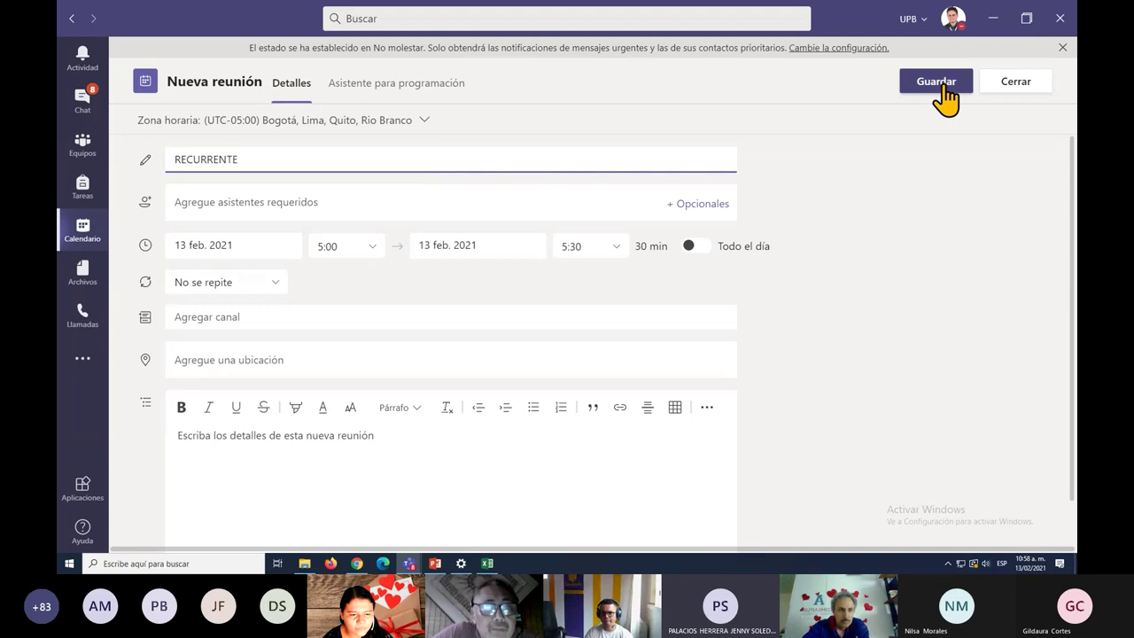
left_click(944, 98)
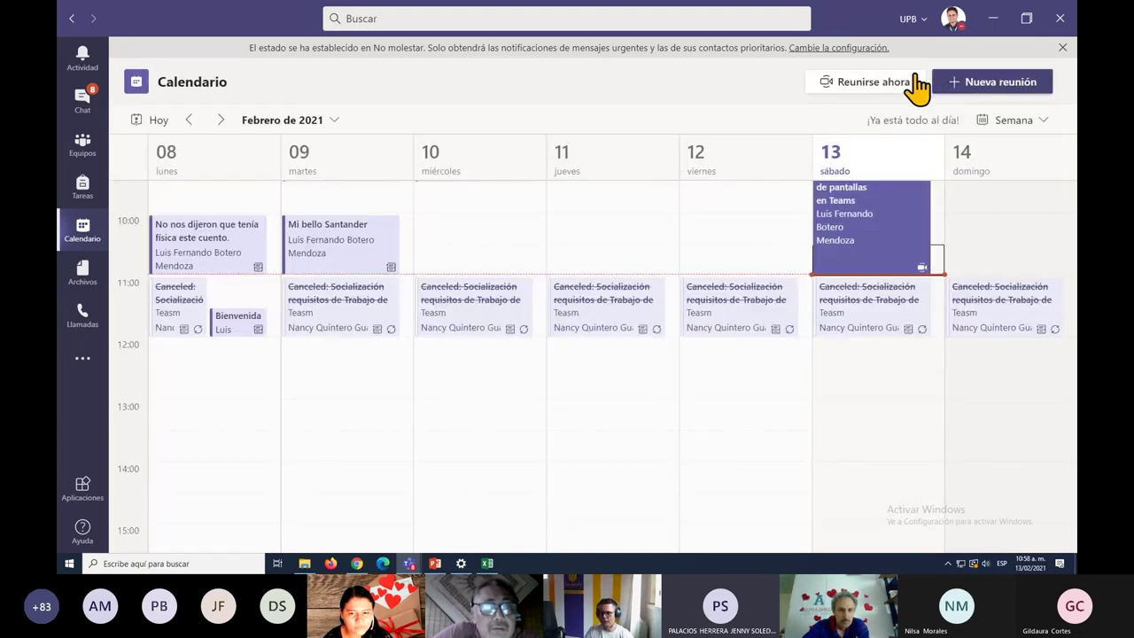
scroll(823, 448, "up", 2)
scroll(824, 447, "up", 3)
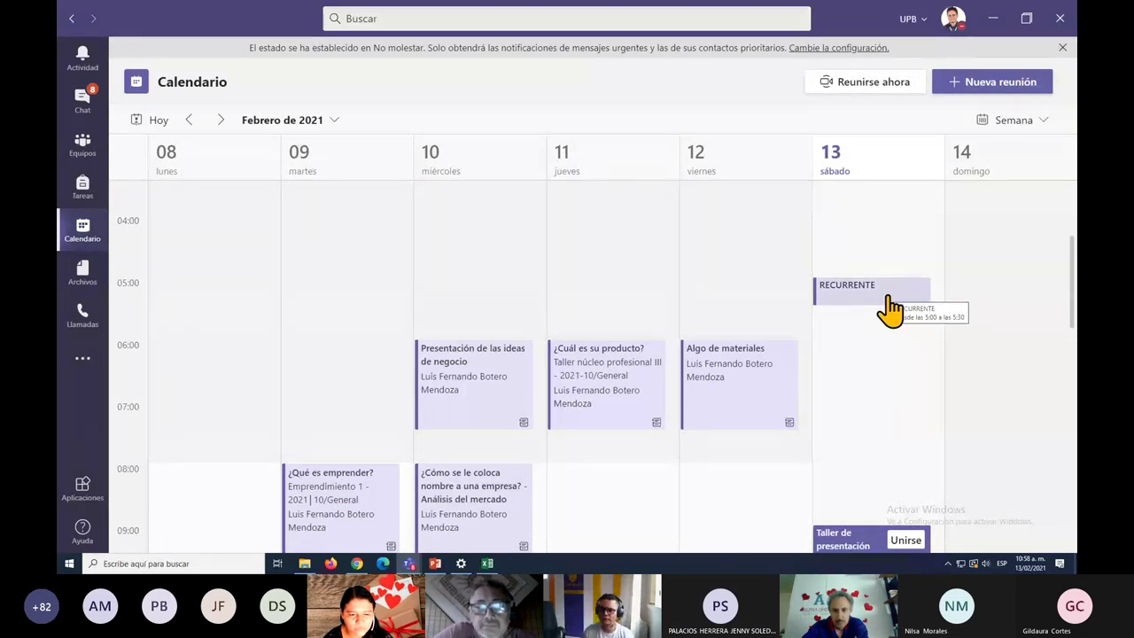
left_click(470, 372)
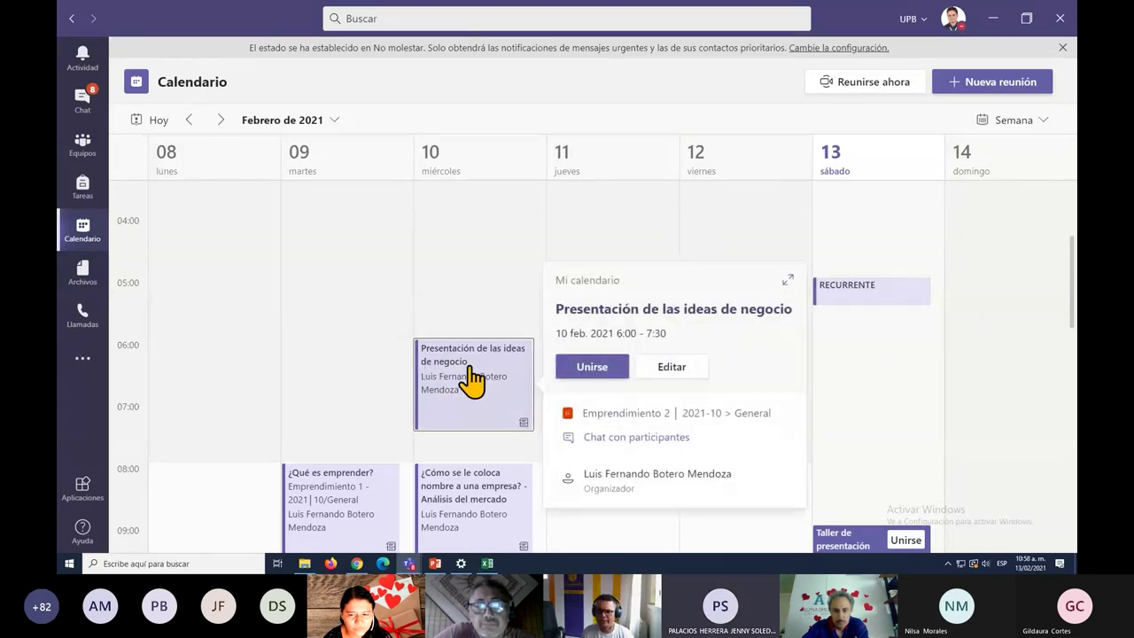
left_click(673, 372)
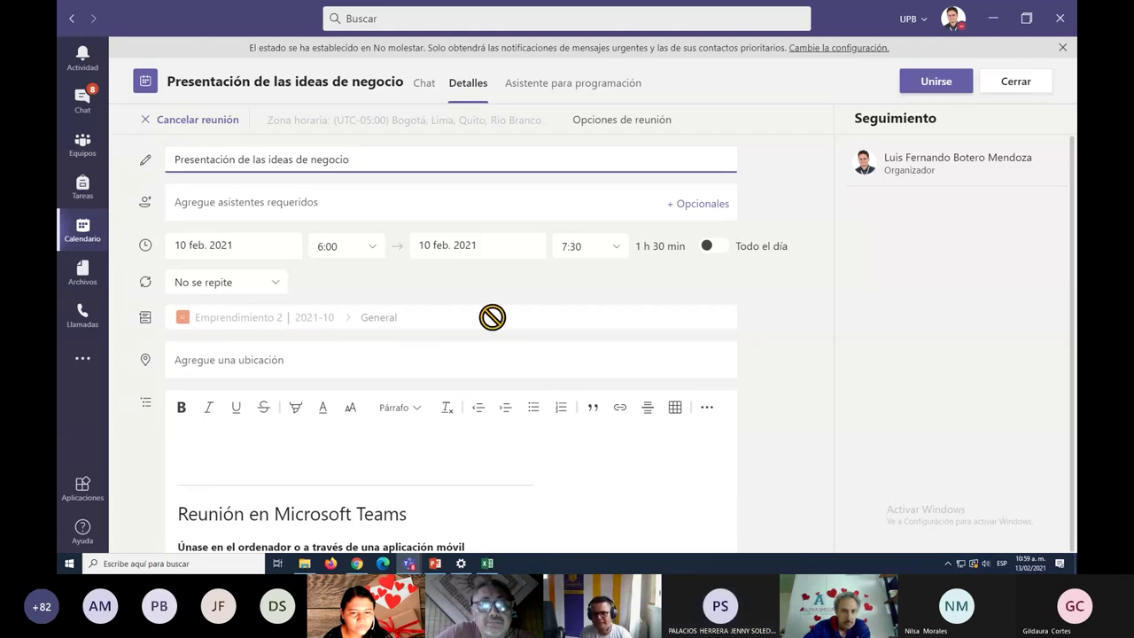
left_click(1001, 106)
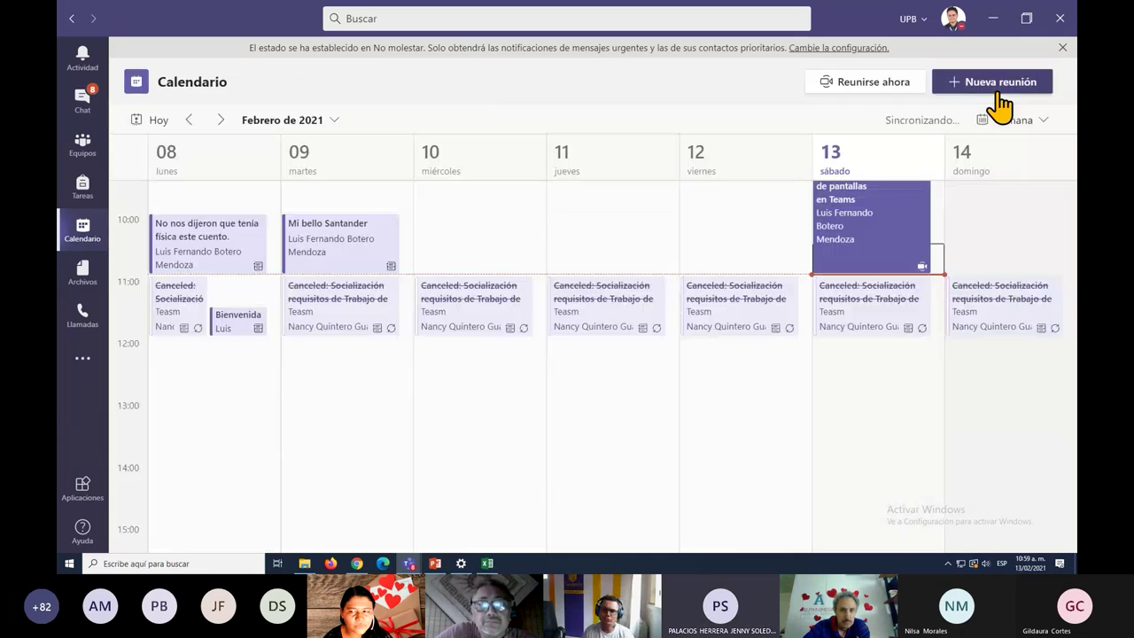
scroll(767, 354, "up", 6)
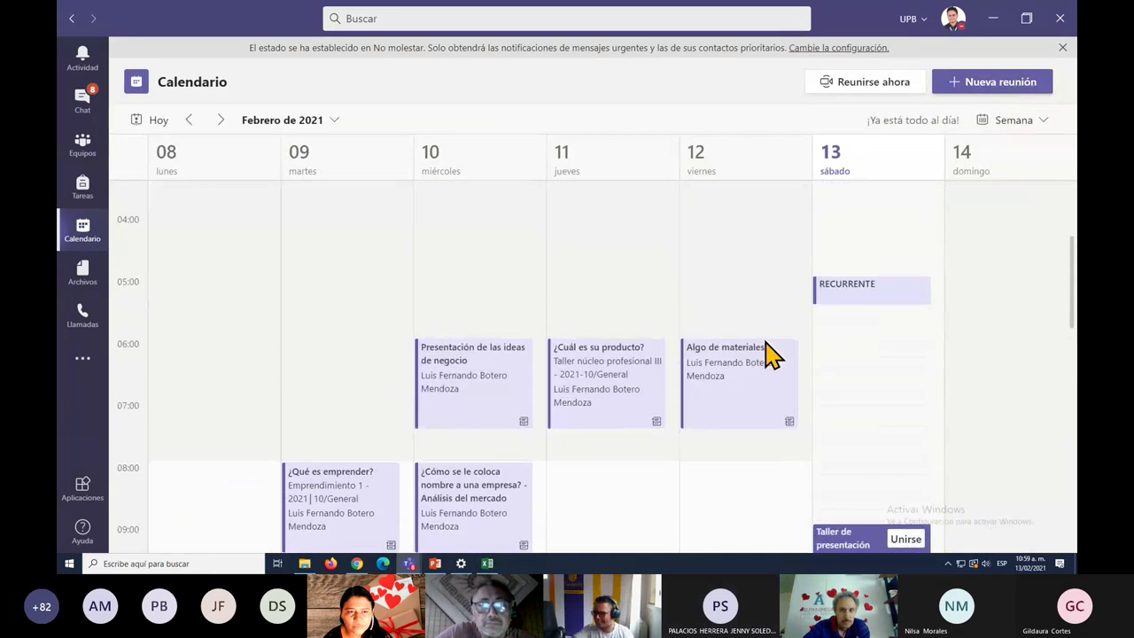
scroll(769, 354, "down", 4)
scroll(836, 316, "up", 2)
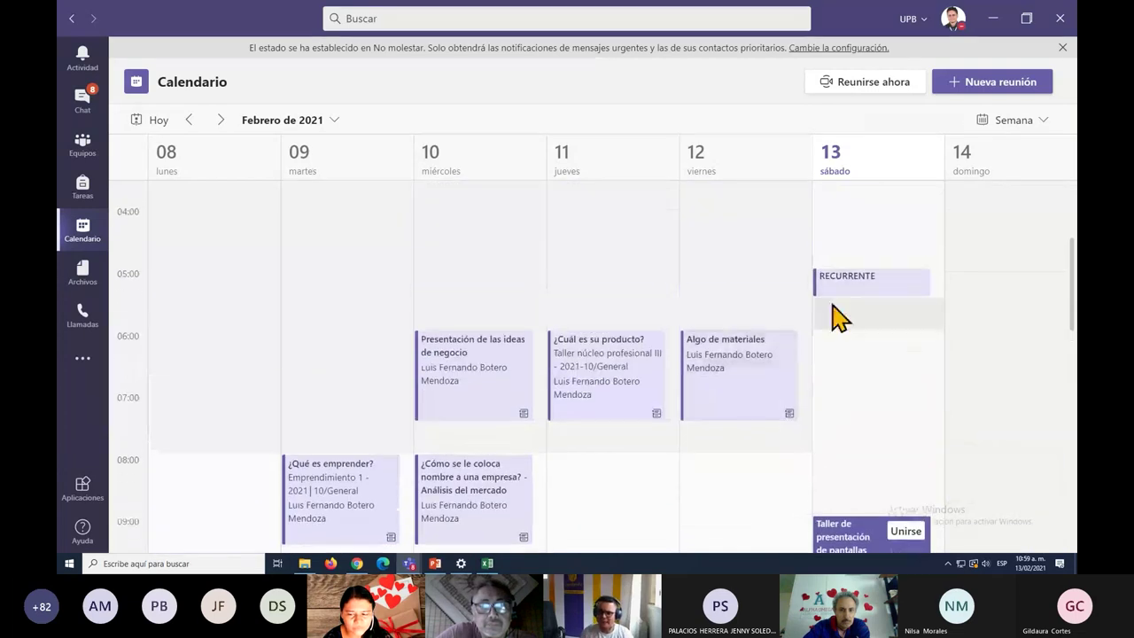
Delete the RECURRENTE meeting on 13 February through its edit view, confirming the deletion.
left_click(899, 299)
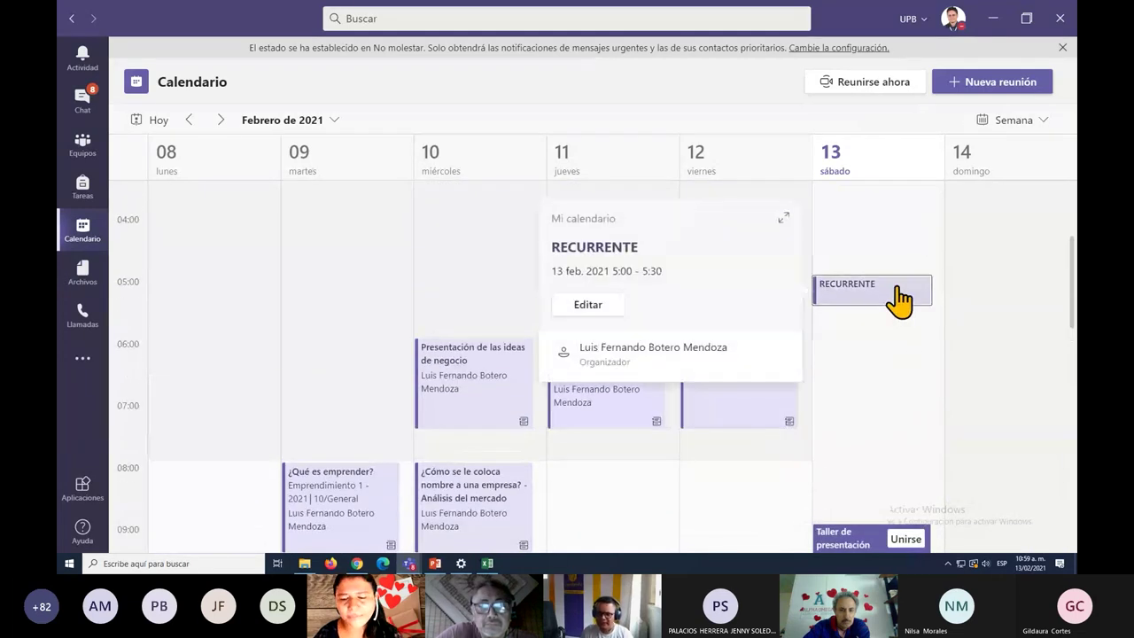
left_click(592, 307)
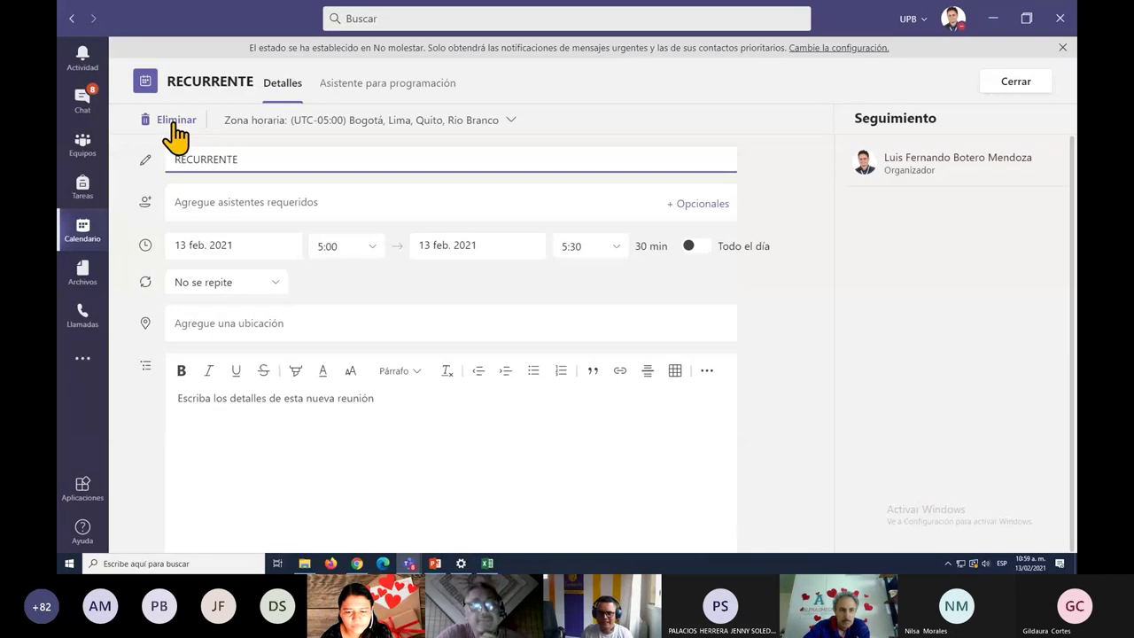
left_click(175, 123)
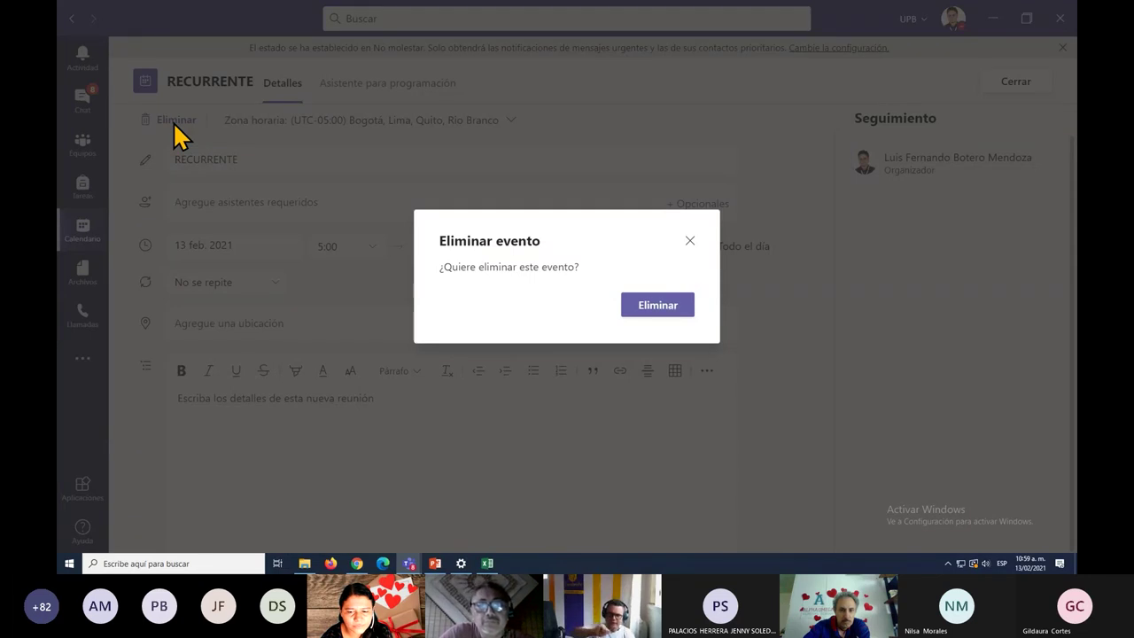
left_click(663, 310)
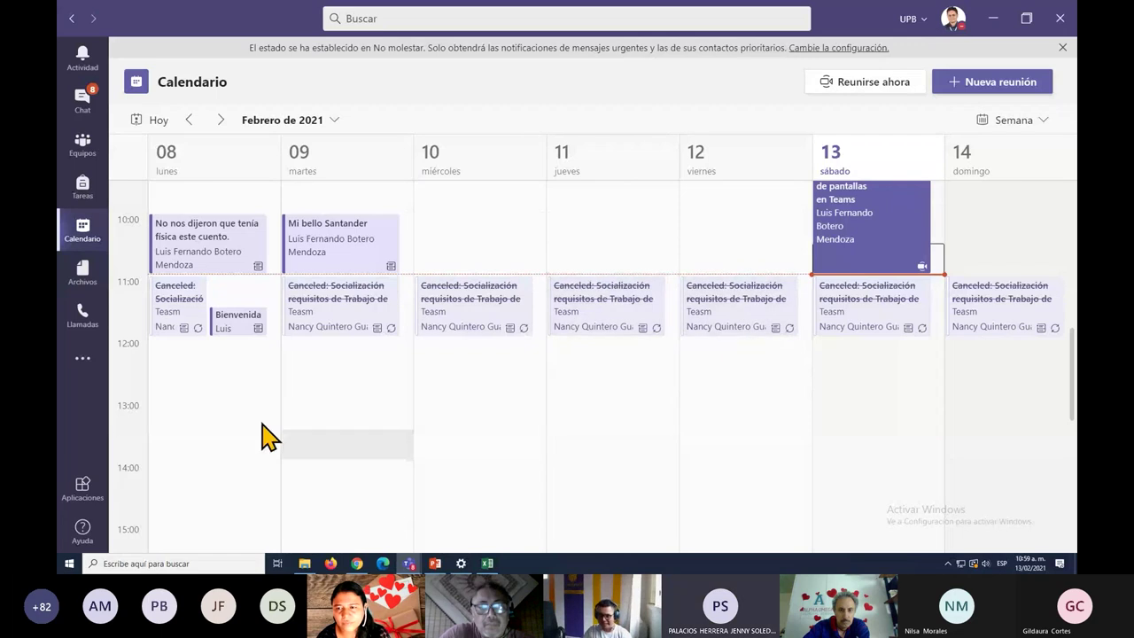
scroll(304, 405, "up", 2)
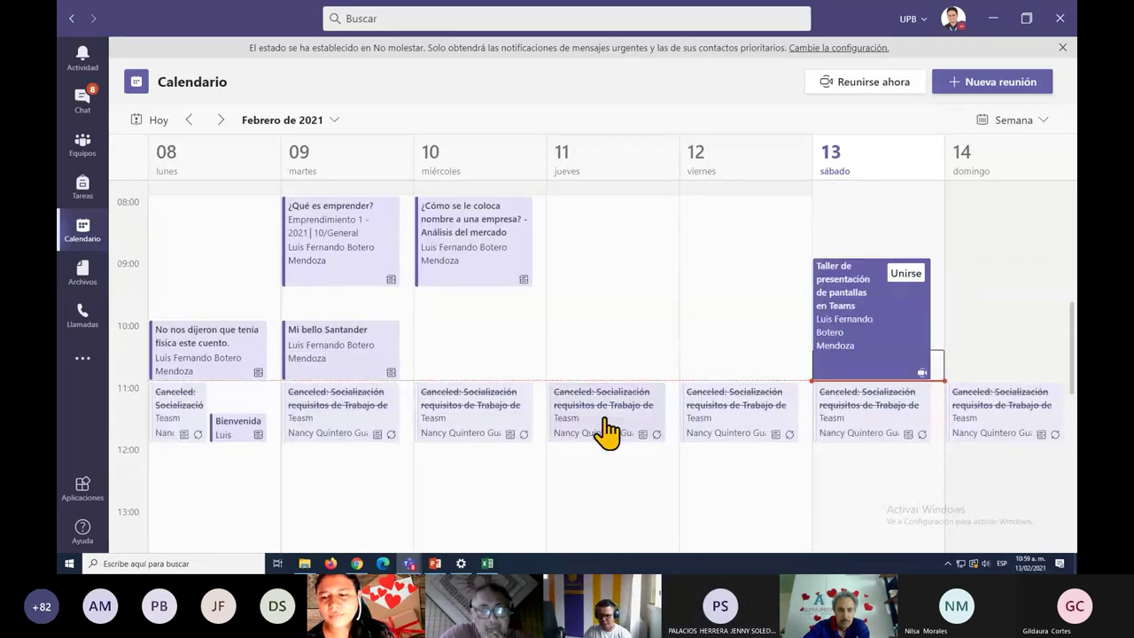
scroll(653, 422, "down", 1)
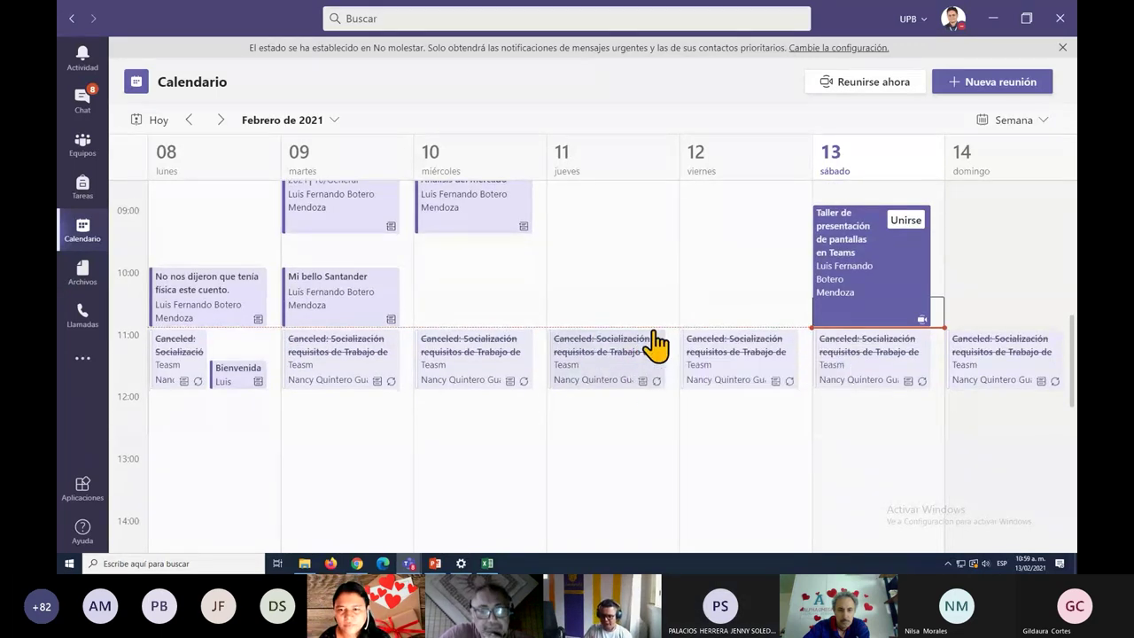
left_click(644, 353)
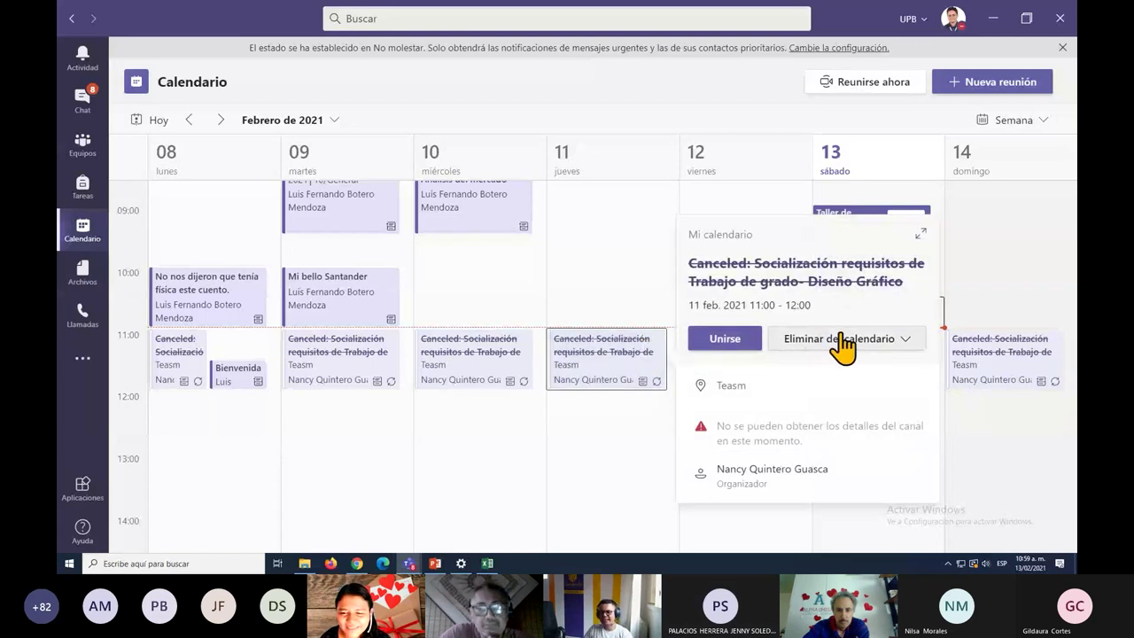
left_click(908, 347)
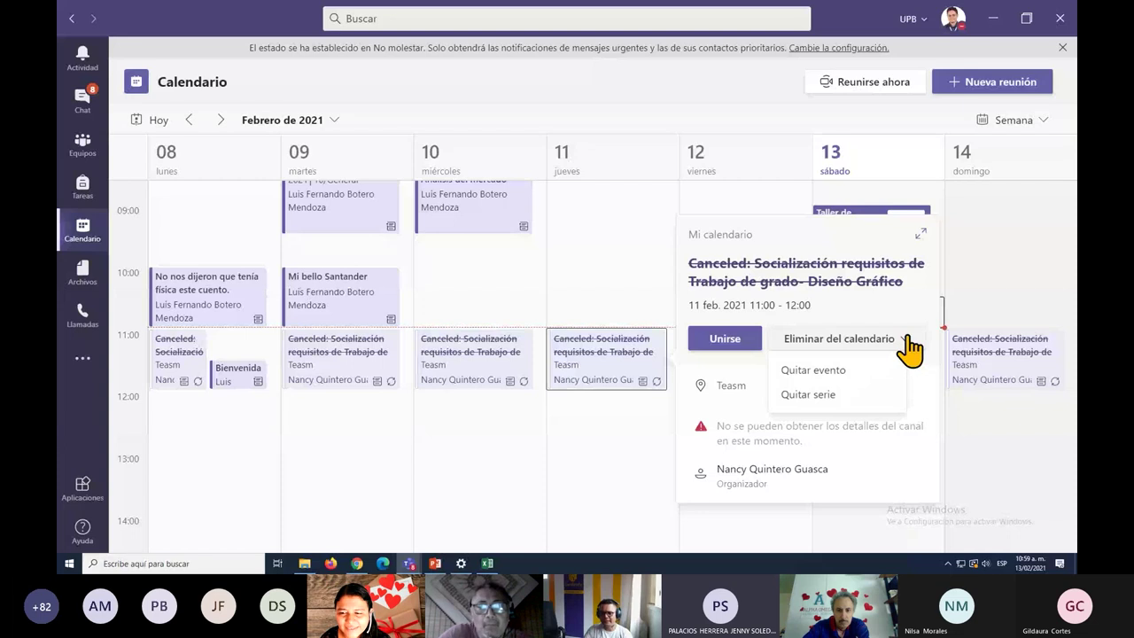
left_click(858, 376)
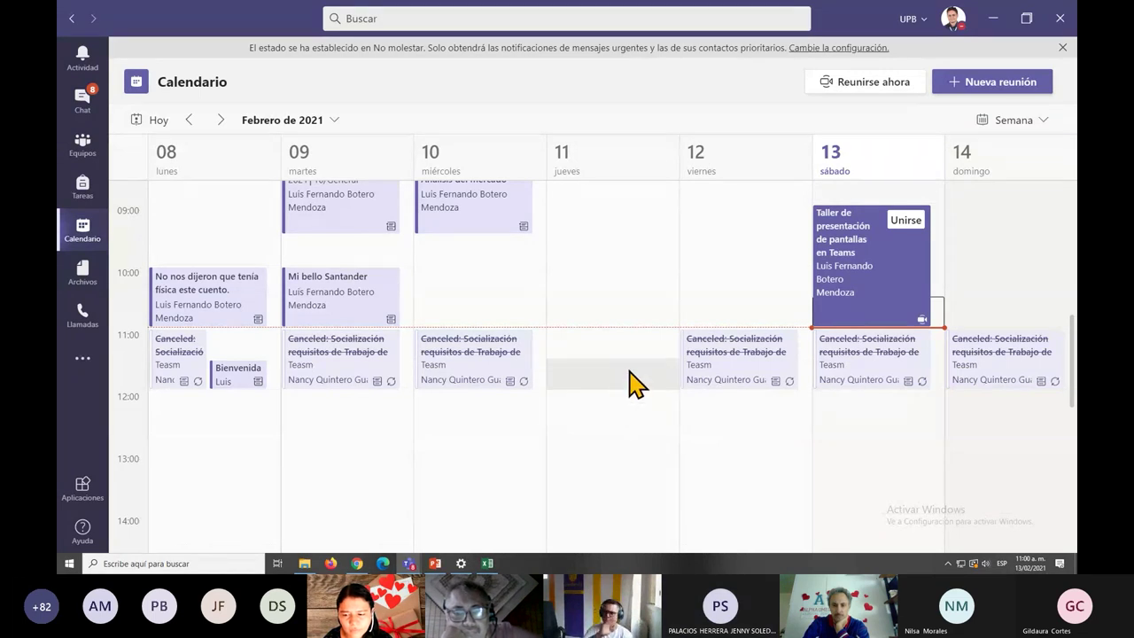
left_click(782, 352)
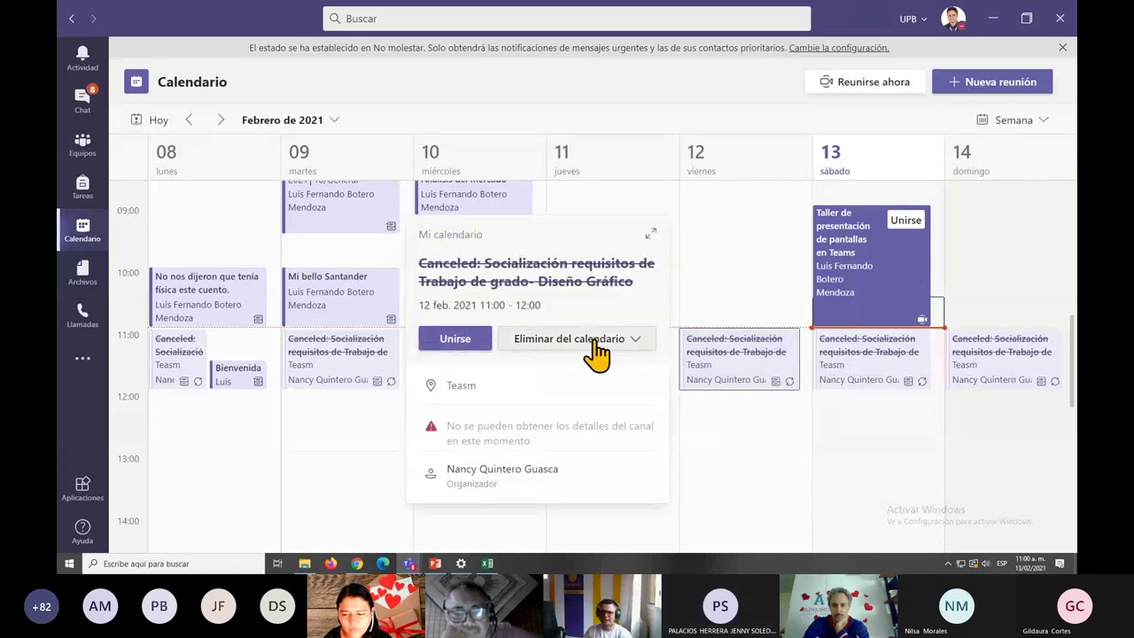
left_click(643, 341)
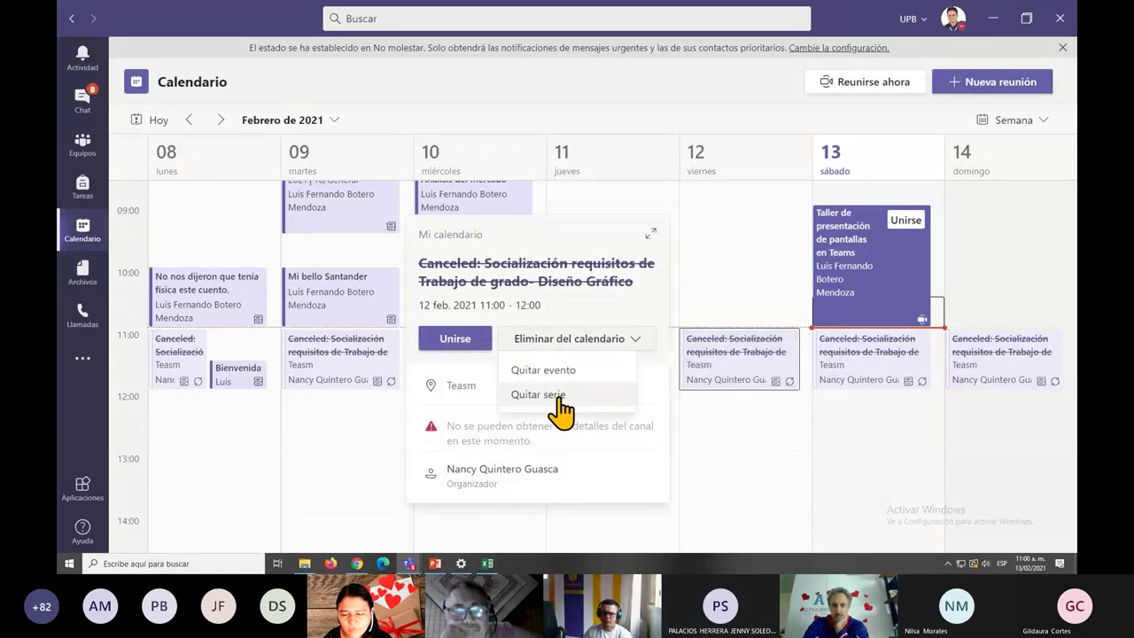
left_click(785, 443)
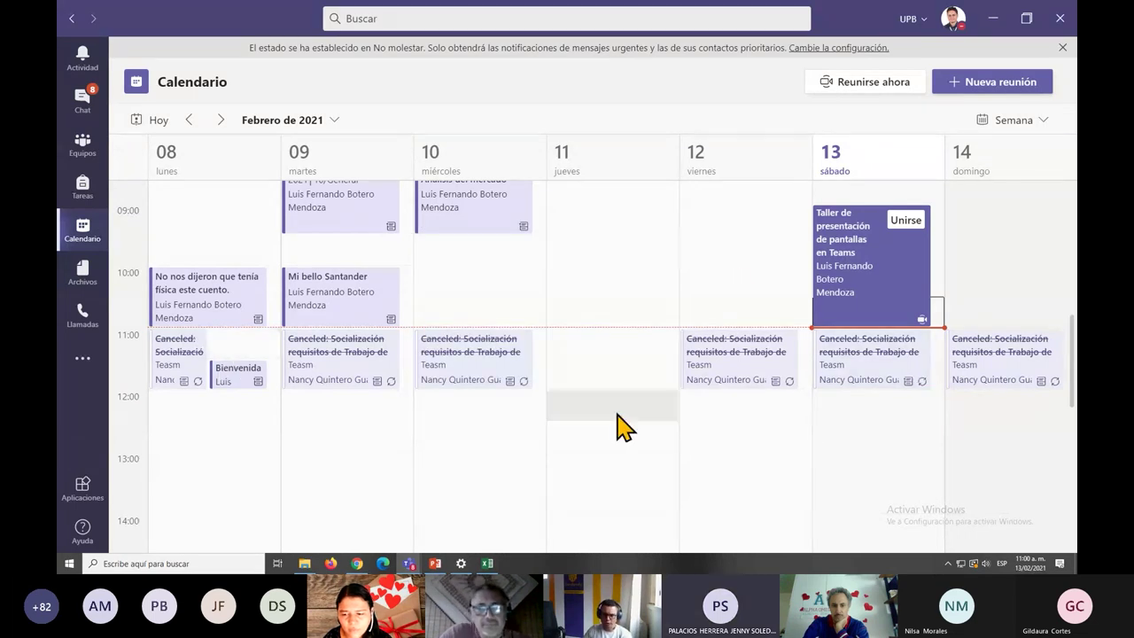
scroll(792, 482, "up", 1)
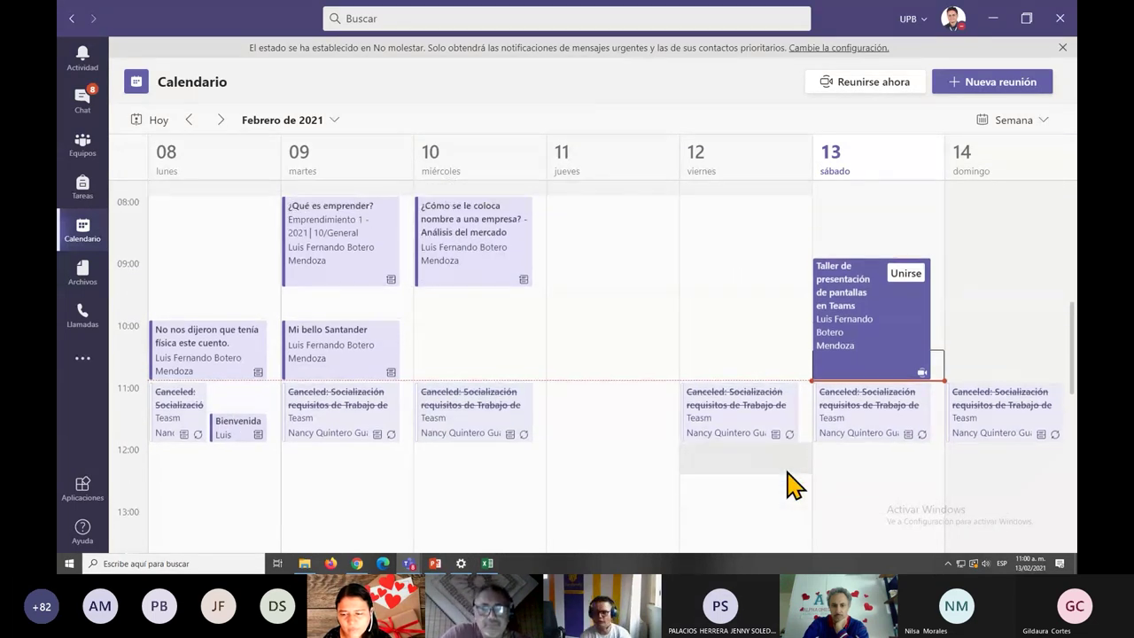
scroll(794, 483, "up", 2)
key("alt+Tab")
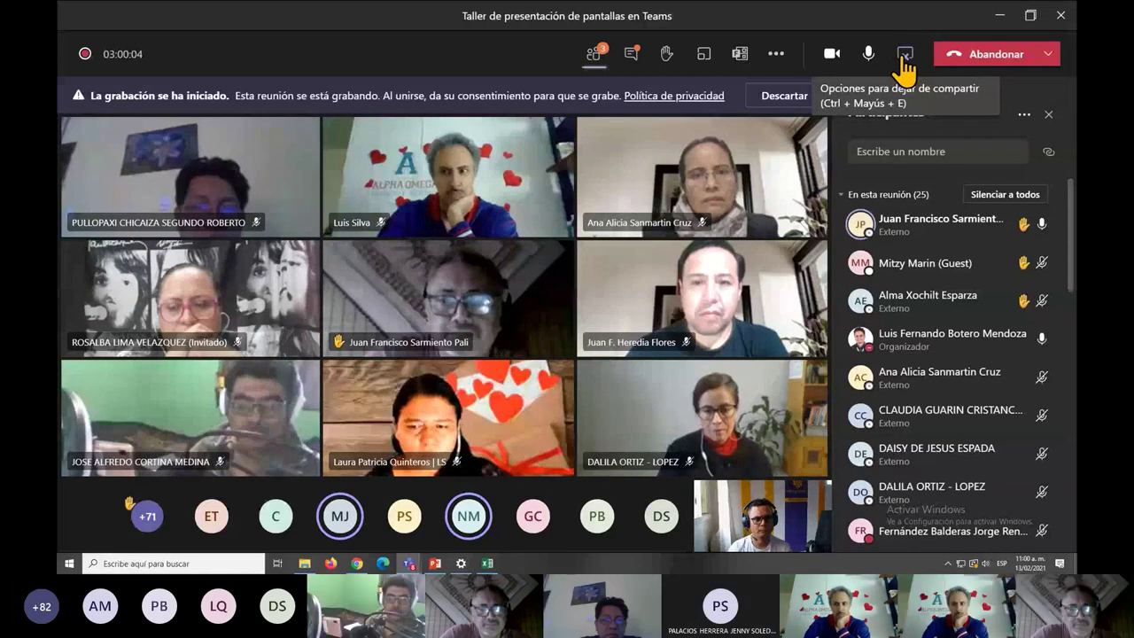
left_click(904, 58)
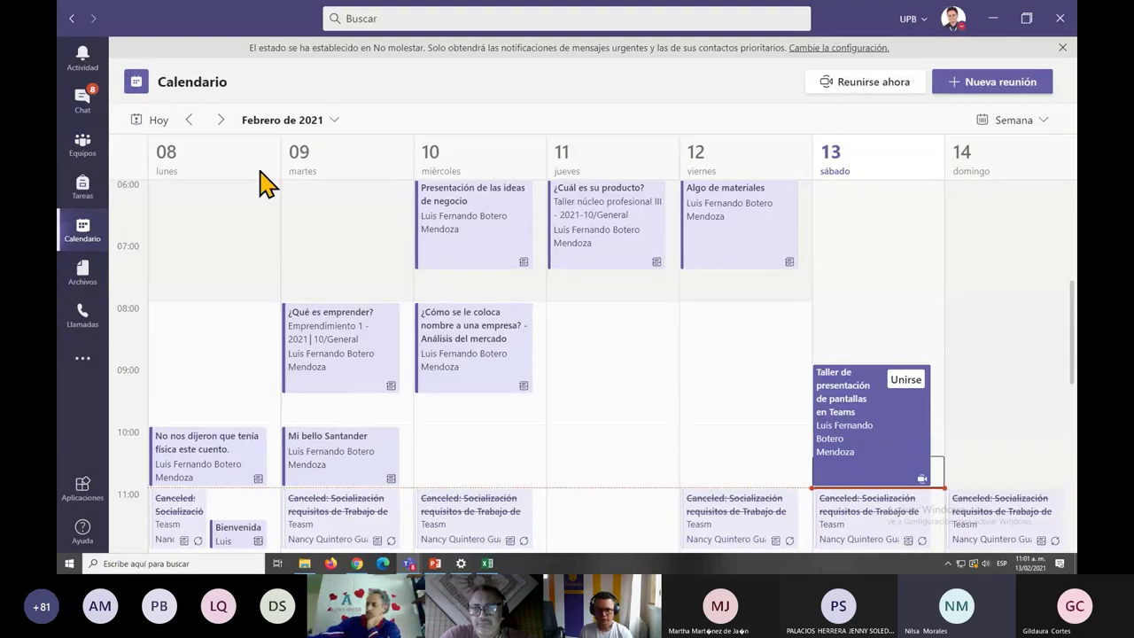
Step the calendar month picker back from February 2021 to October 2020, then close it without changing week.
left_click(322, 121)
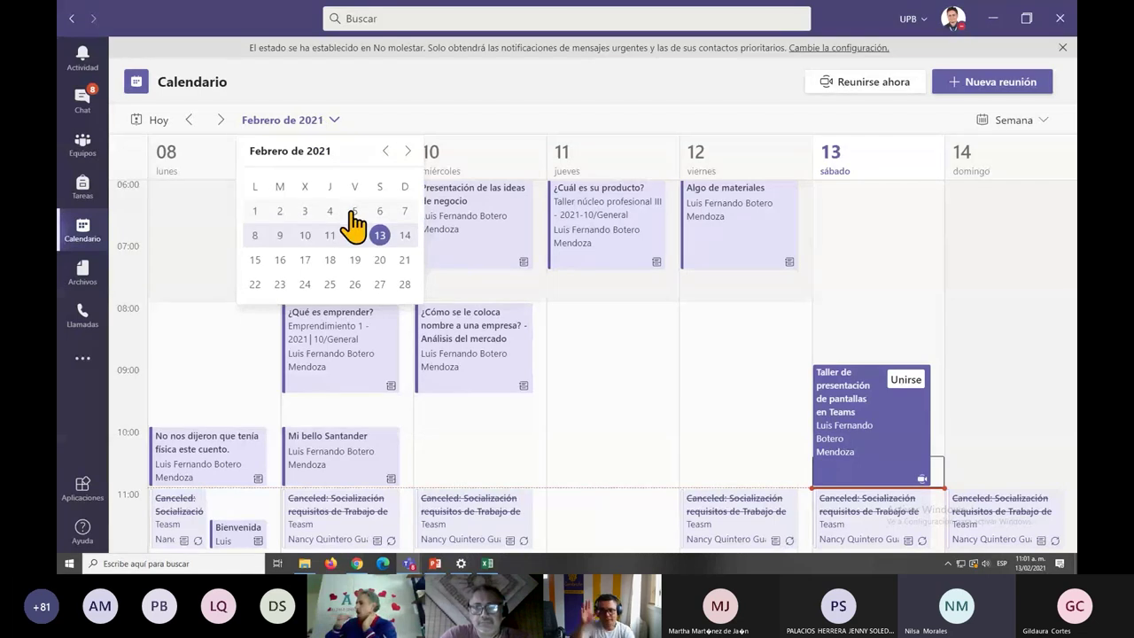
left_click(386, 151)
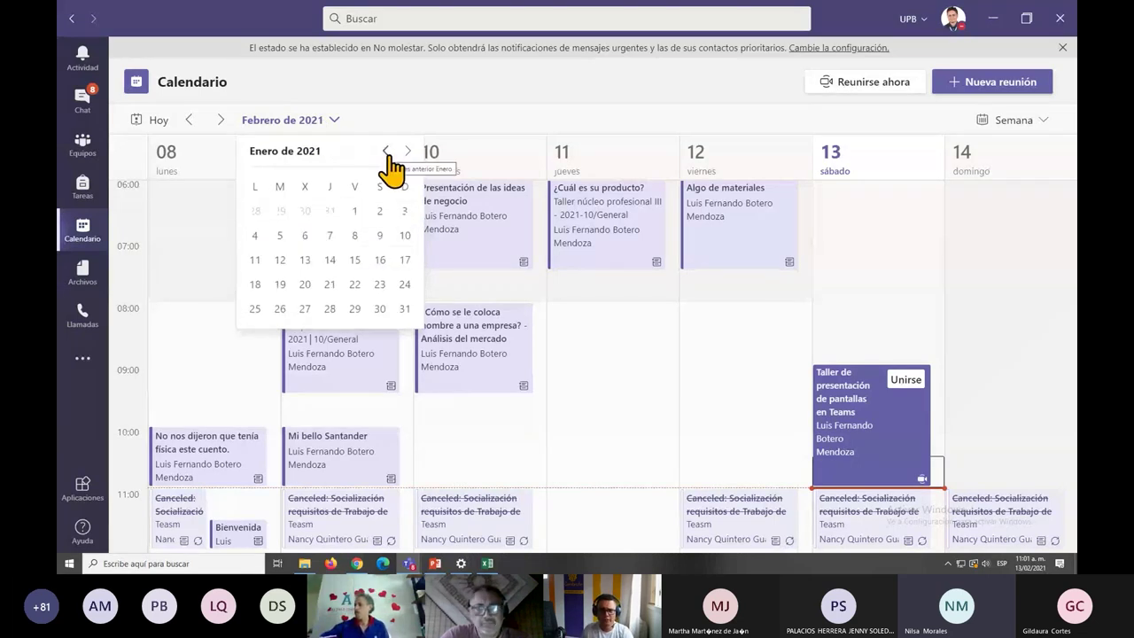
left_click(386, 152)
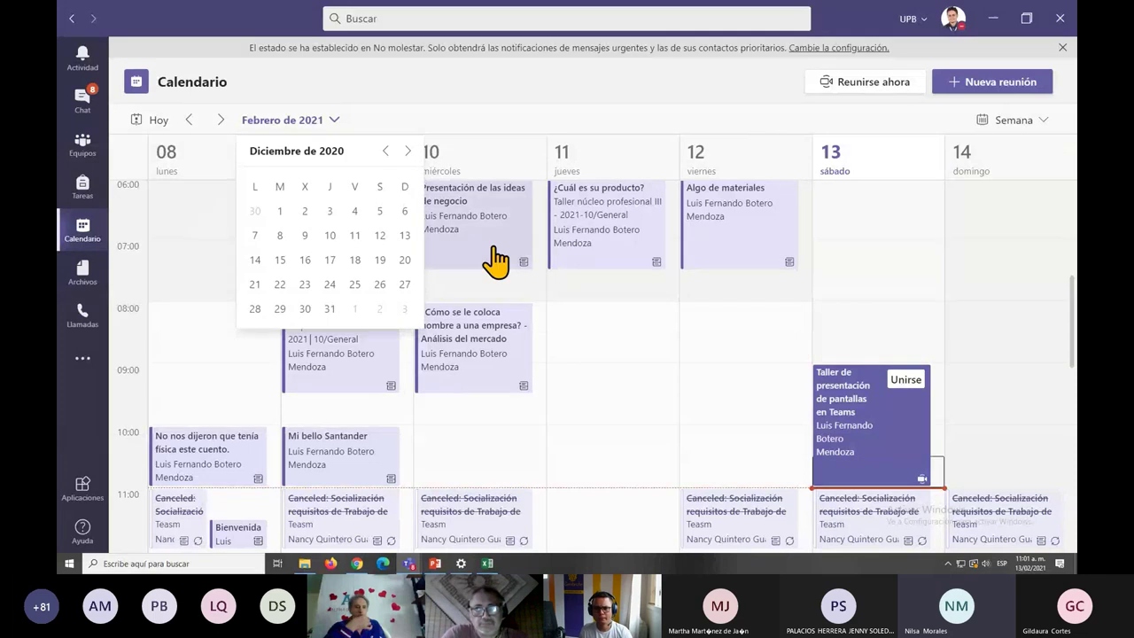
left_click(407, 153)
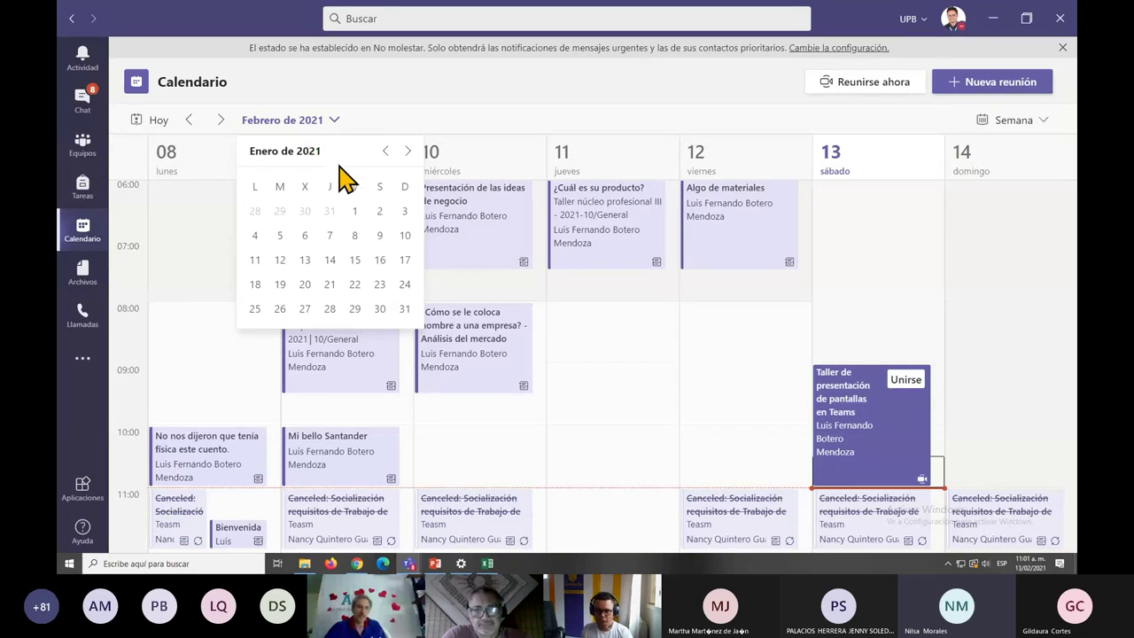
left_click(390, 154)
left_click(390, 154)
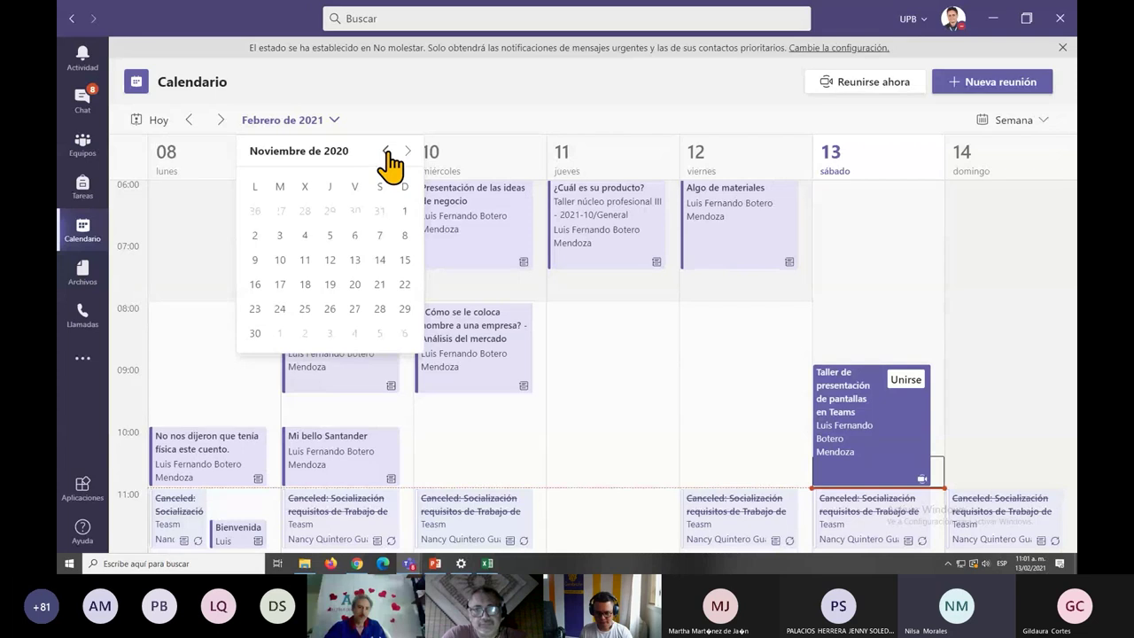
left_click(390, 154)
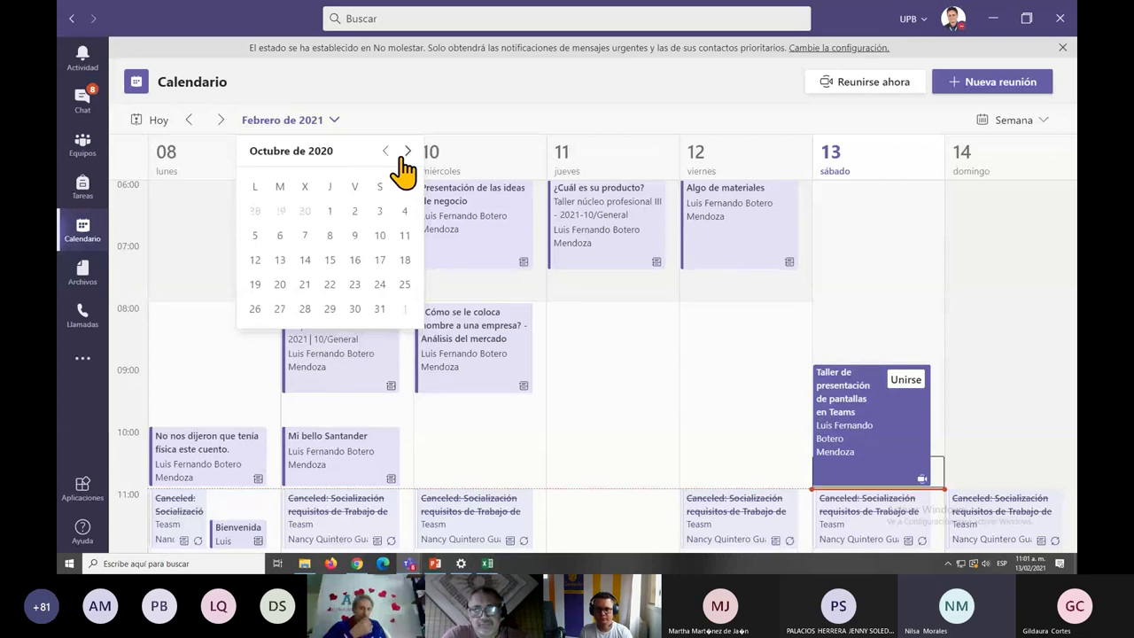
left_click(406, 152)
left_click(406, 152)
left_click(406, 153)
left_click(537, 324)
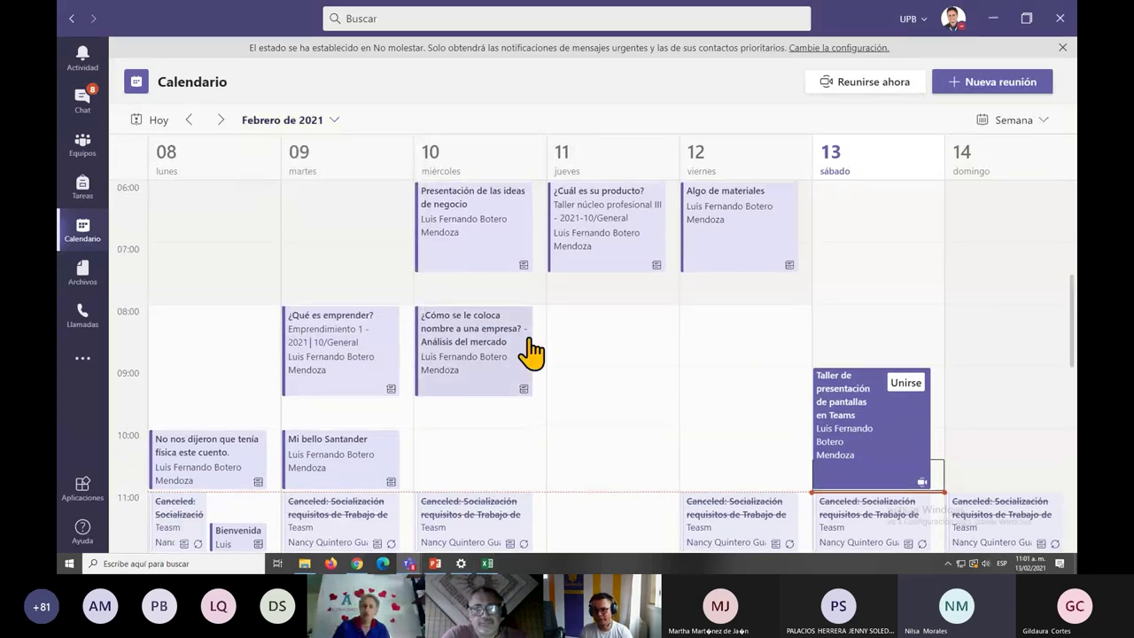
scroll(529, 342, "up", 1)
scroll(529, 342, "down", 1)
key("ctrl+minus")
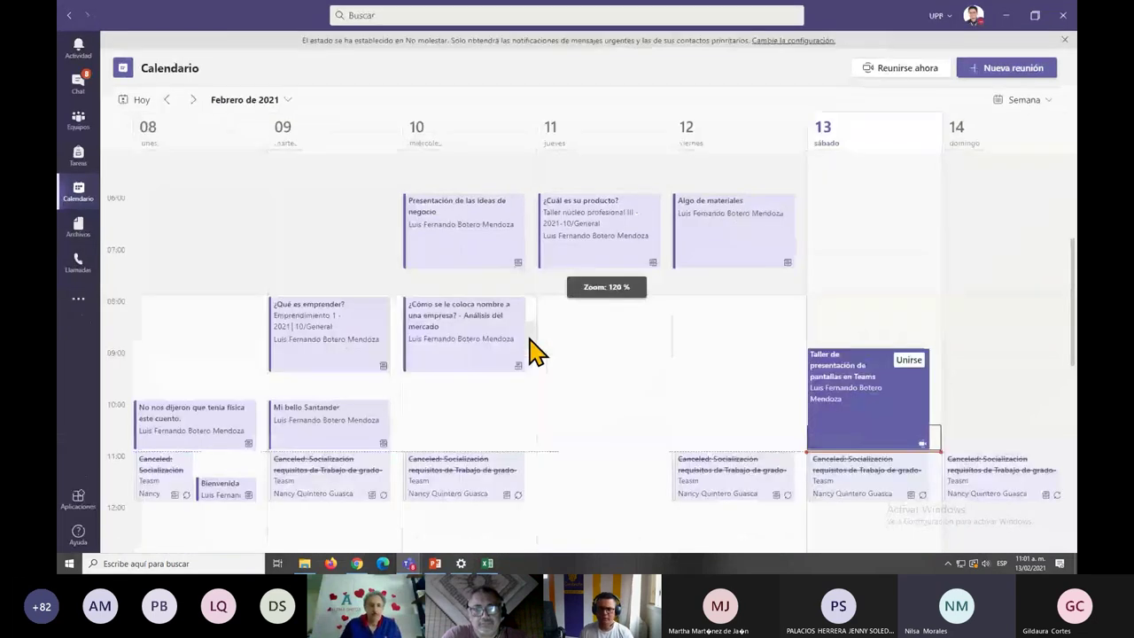
key("ctrl+minus")
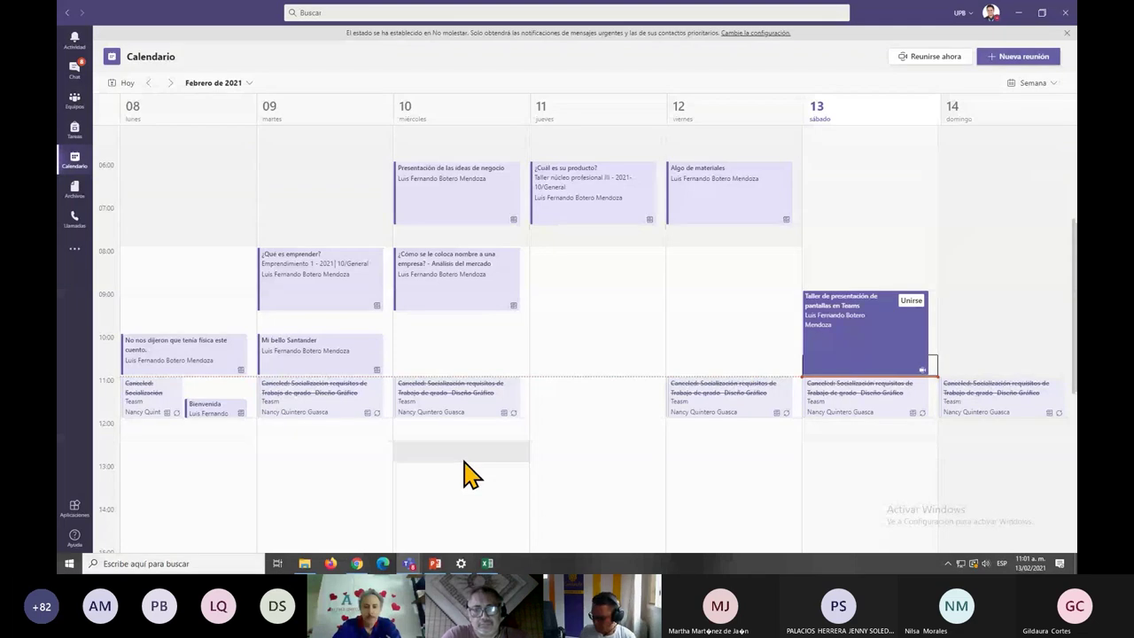
key("ctrl+plus")
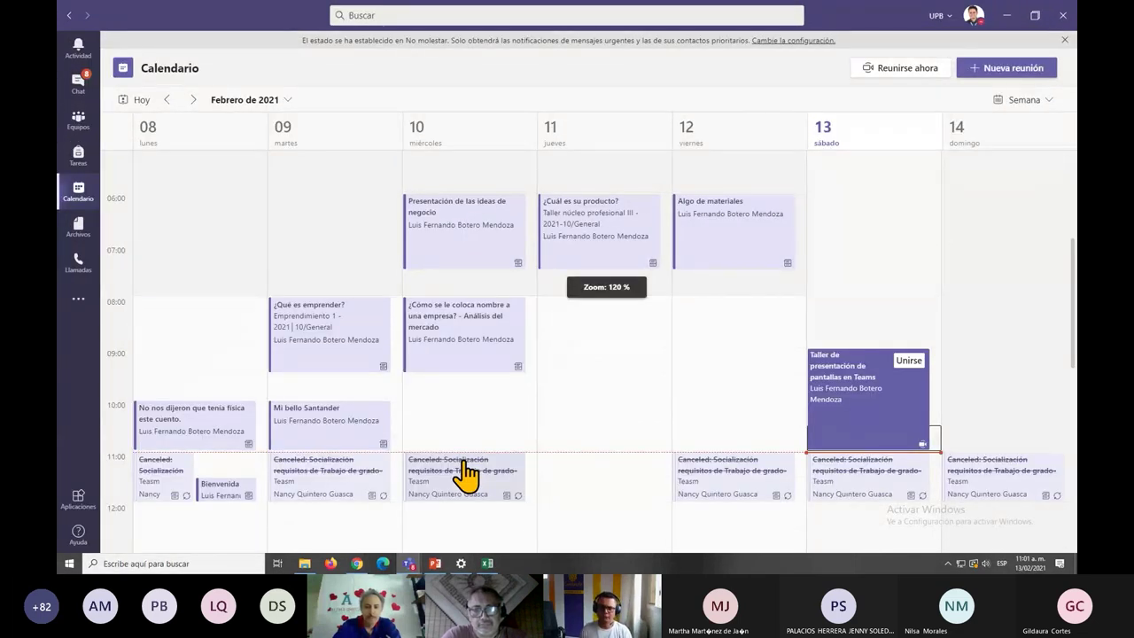
key("ctrl+plus")
scroll(603, 464, "down", 1)
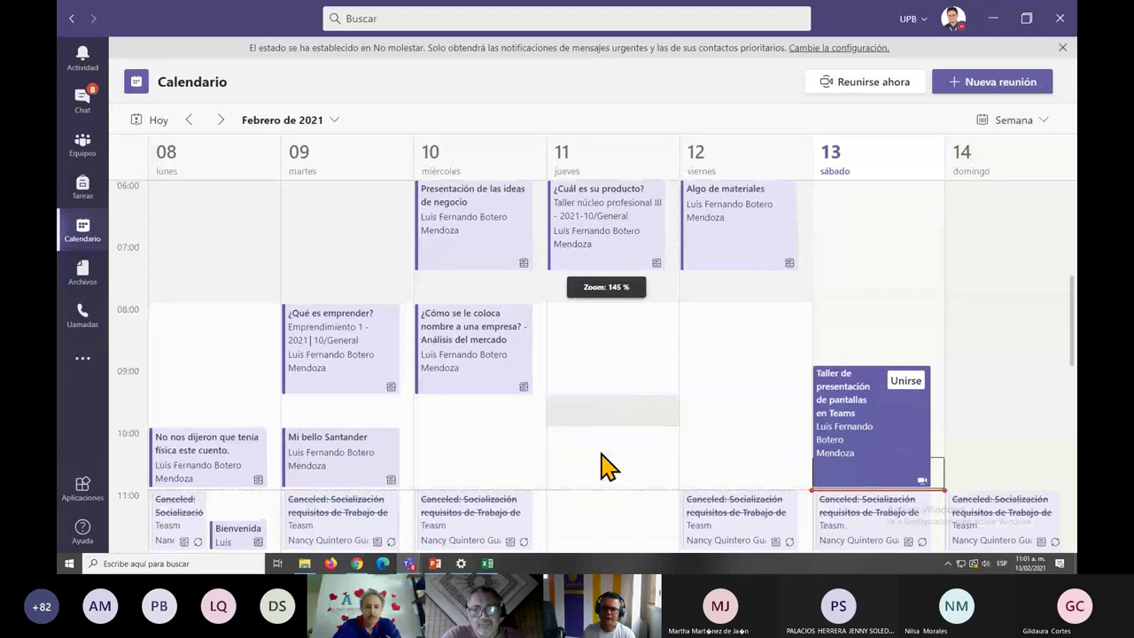
scroll(608, 466, "down", 1)
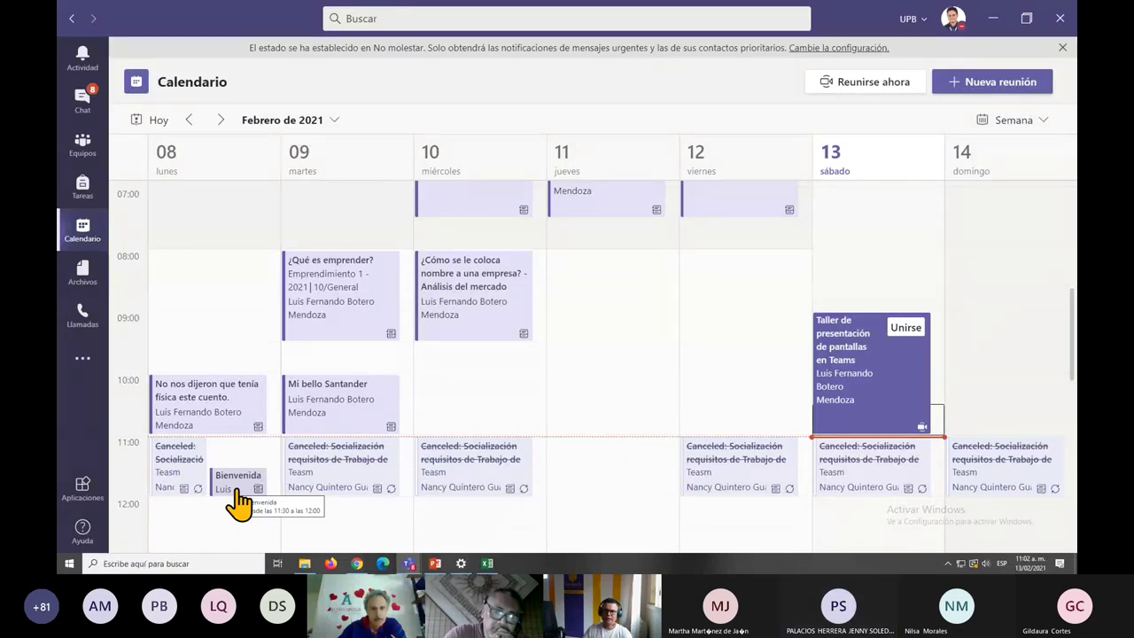
In the 1–7 February week, remove the cancelled Thursday 4 February session from the calendar.
left_click(189, 120)
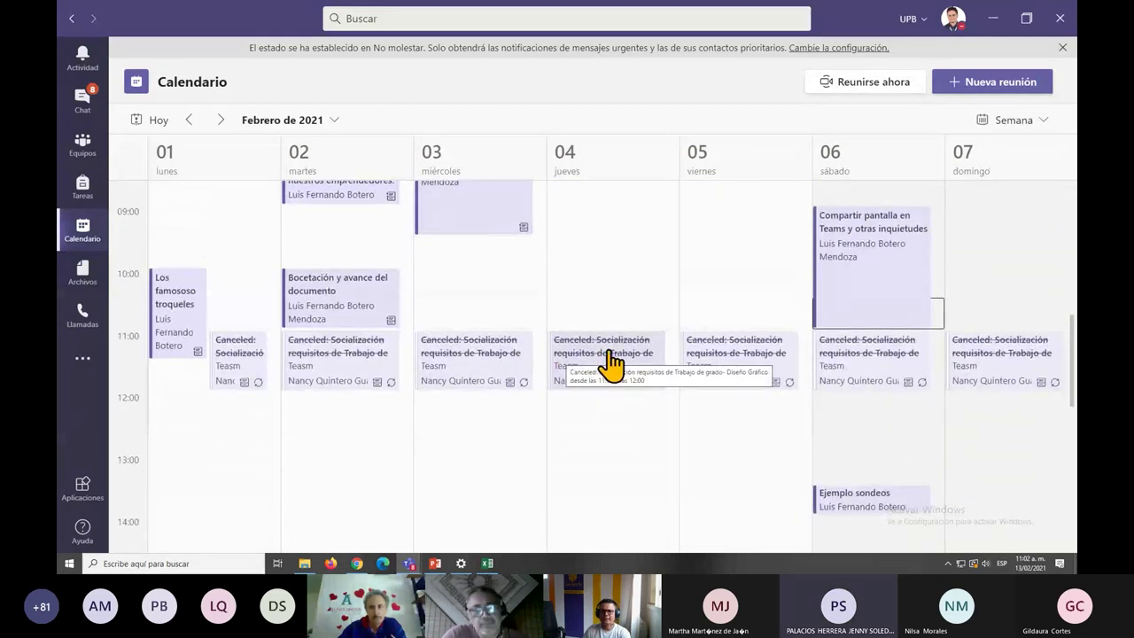
left_click(611, 362)
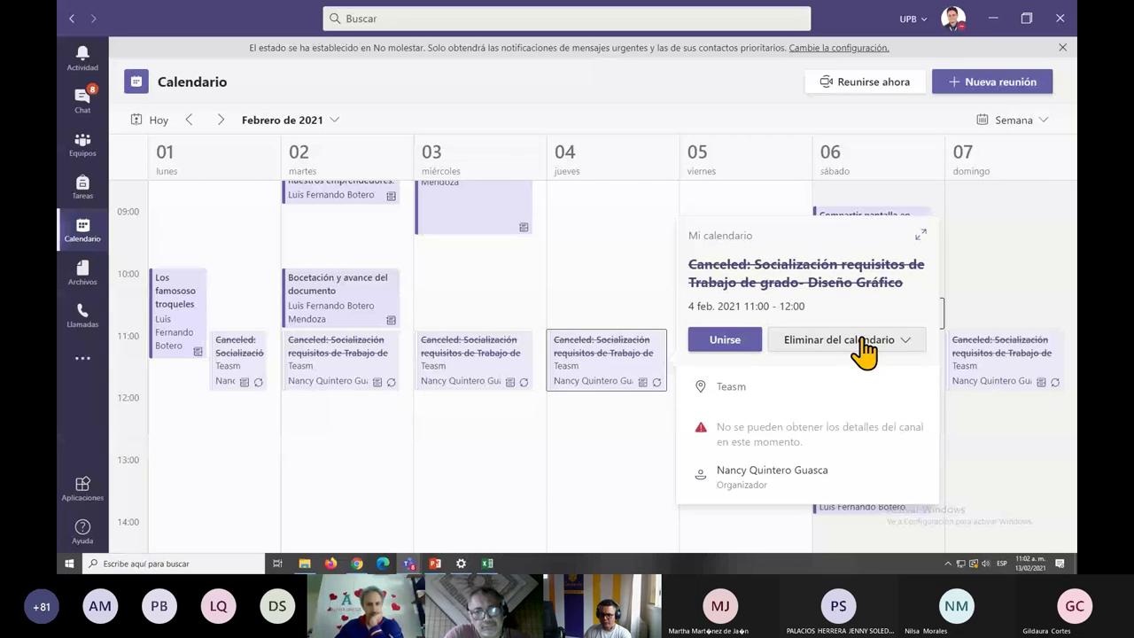
left_click(861, 341)
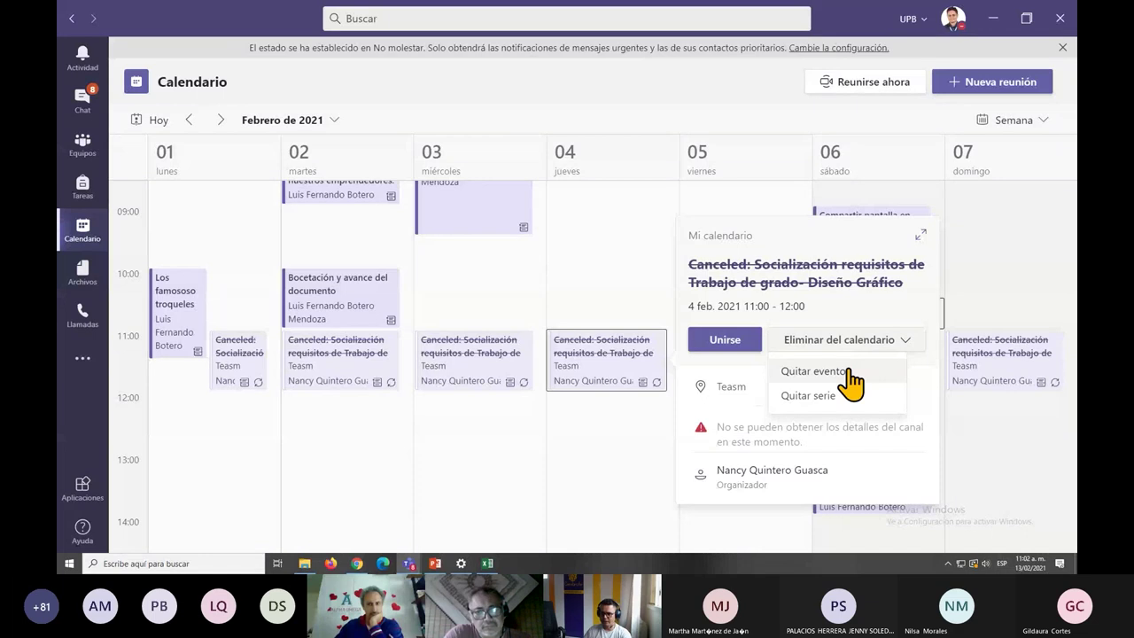
left_click(848, 372)
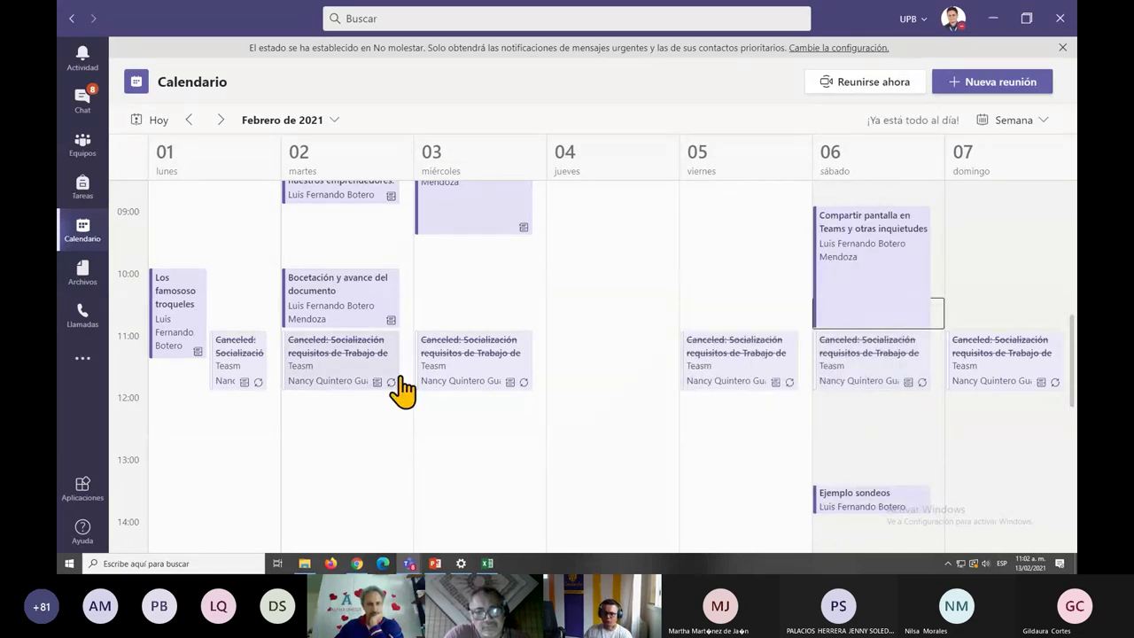
Look at the cancelled Wednesday 3 February event's removal options, but leave it in place.
left_click(496, 361)
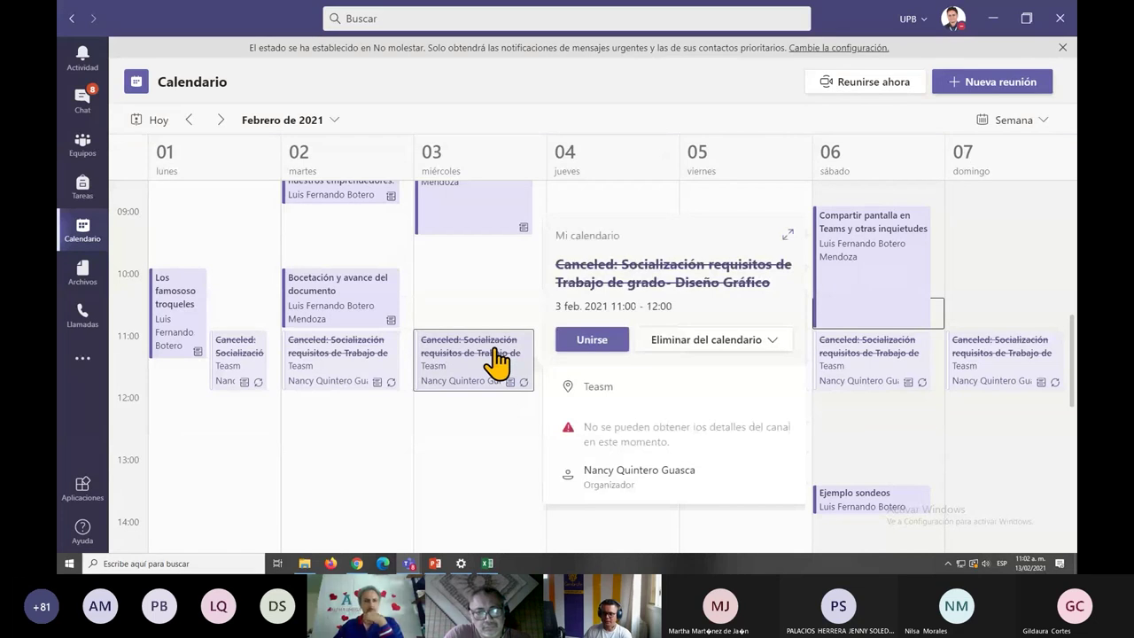
left_click(773, 344)
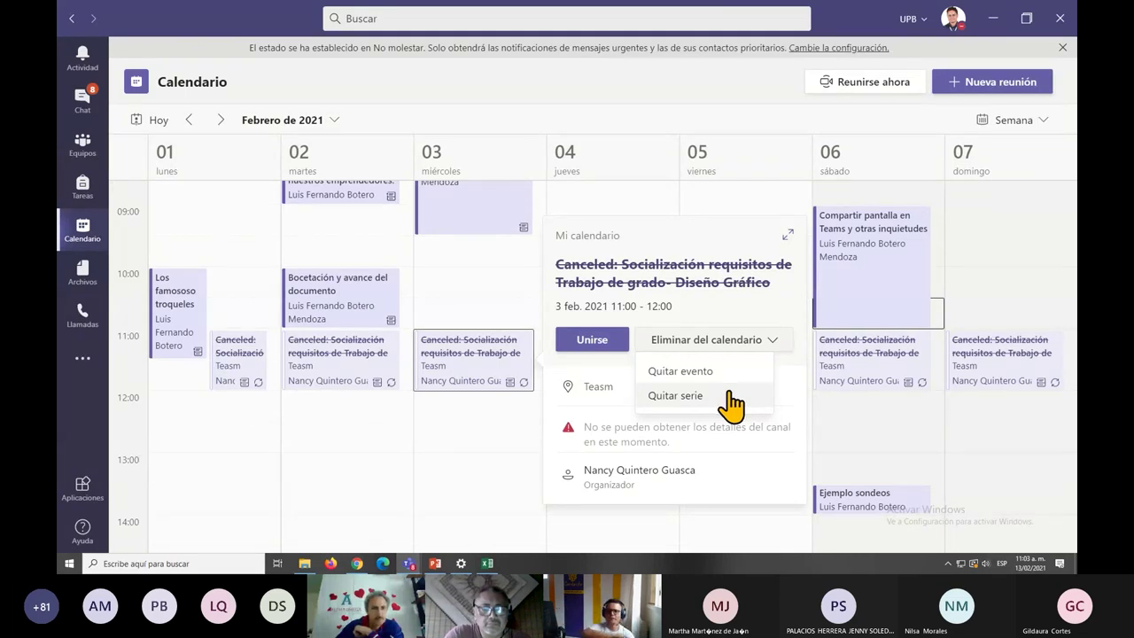
left_click(374, 440)
Return to the 8–14 February week and switch back to the meeting window.
scroll(390, 452, "up", 1)
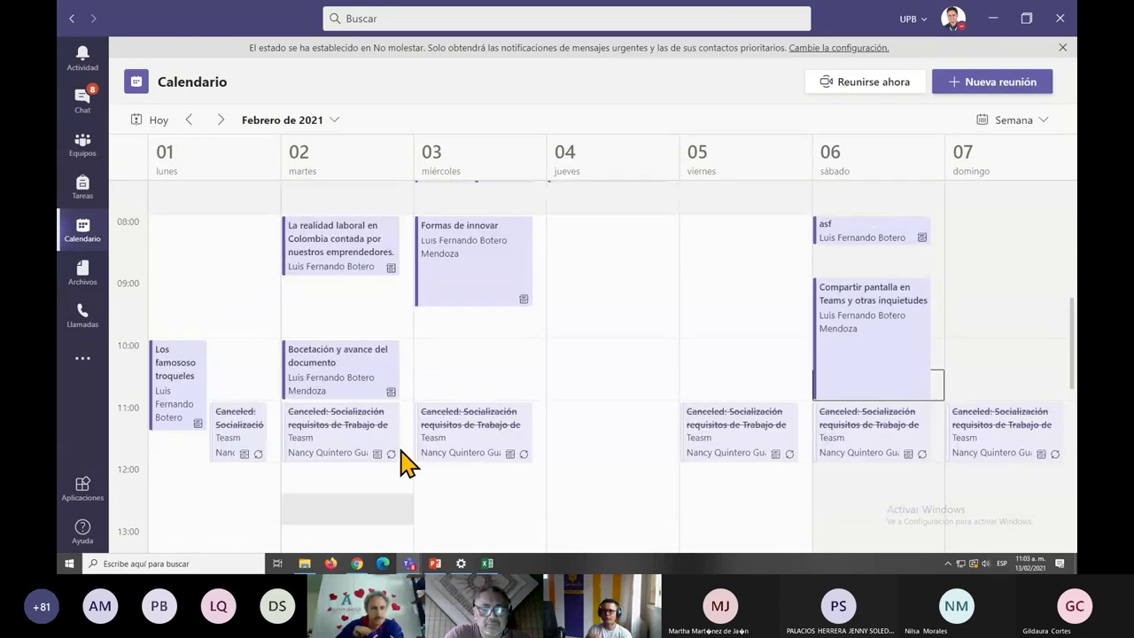
scroll(399, 443, "up", 1)
scroll(682, 363, "up", 1)
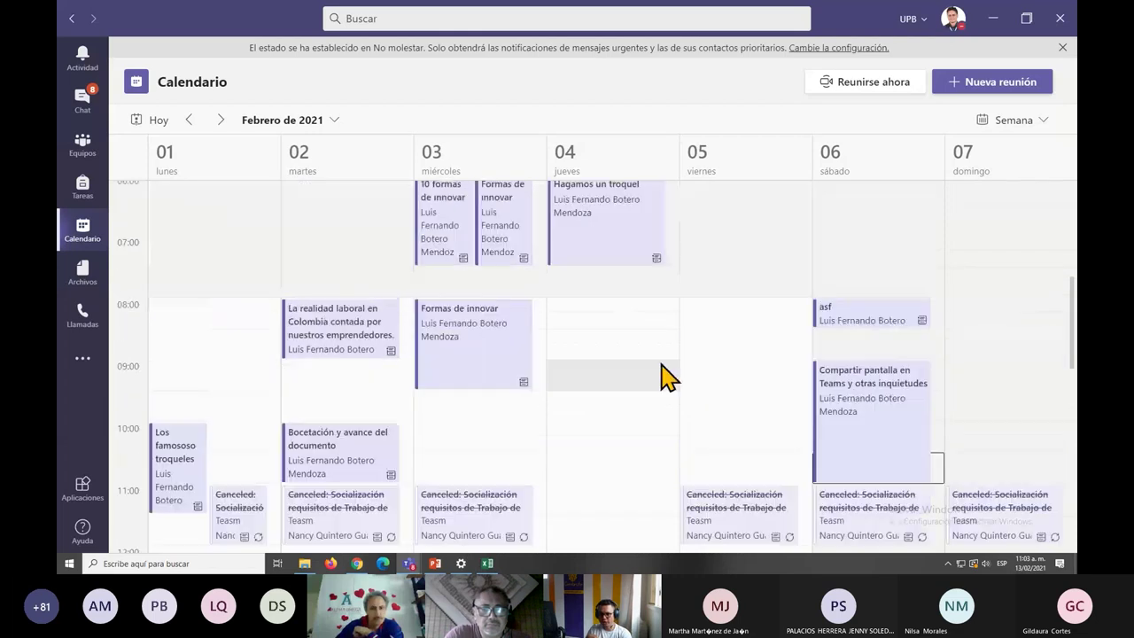
scroll(700, 367, "up", 2)
scroll(726, 355, "down", 4)
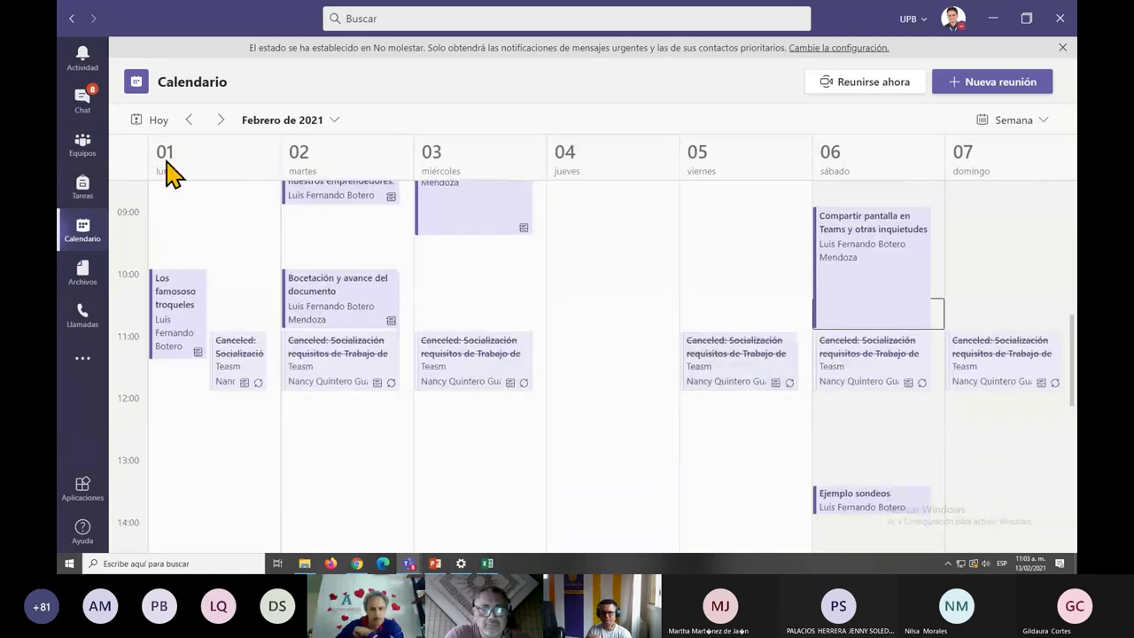
left_click(220, 121)
scroll(550, 398, "up", 3)
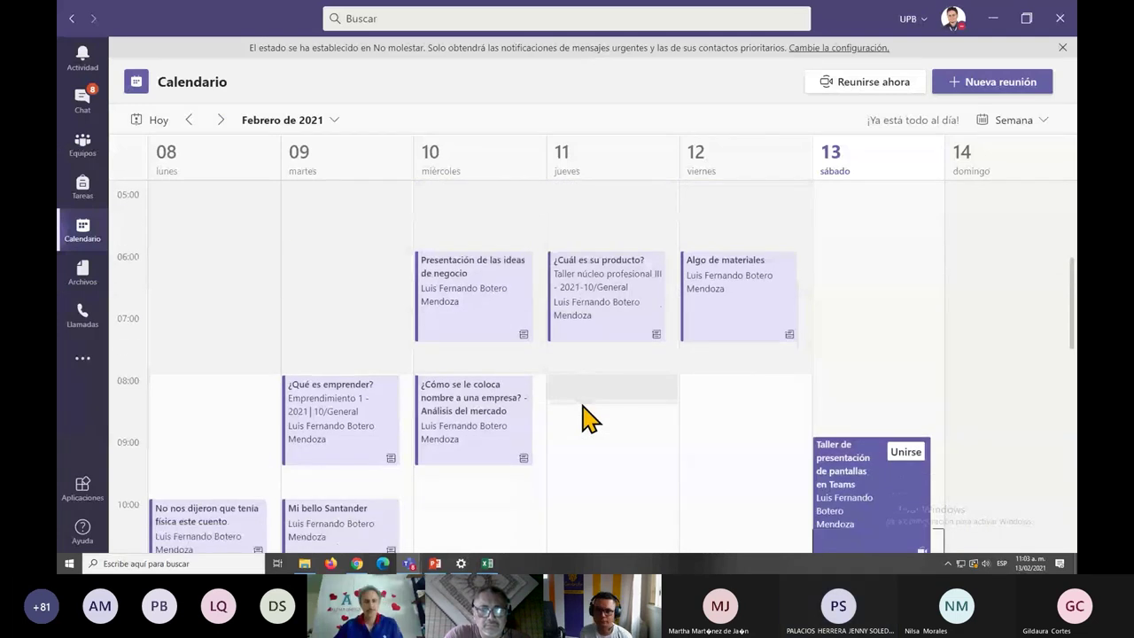
key("alt+Tab")
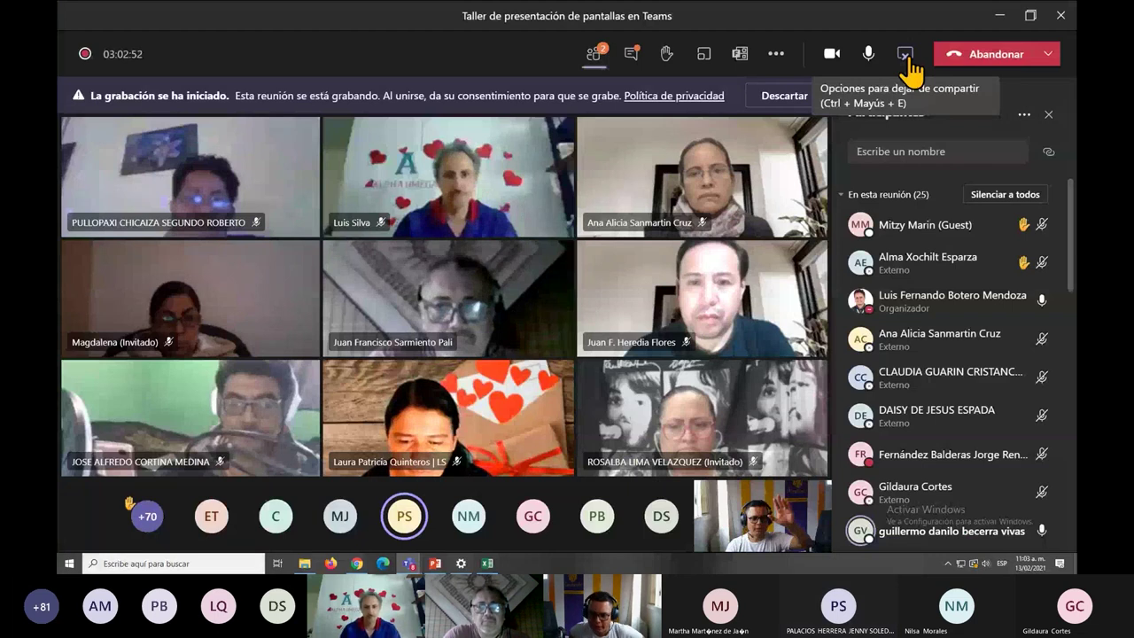
Stop sharing the screen in the meeting.
left_click(904, 55)
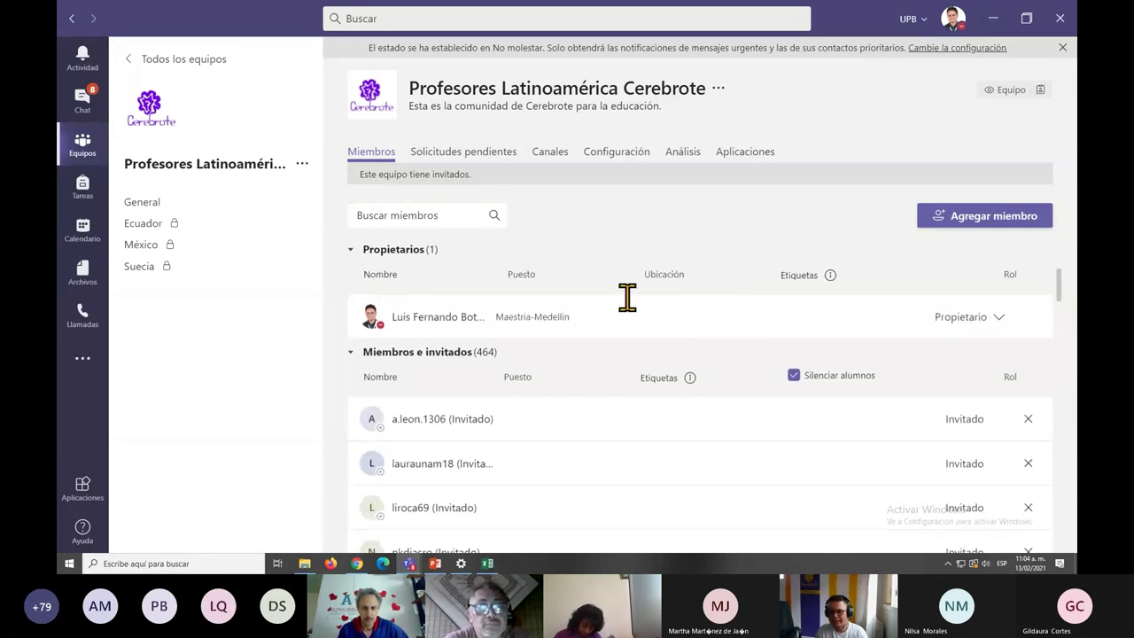
mouse_move(690, 377)
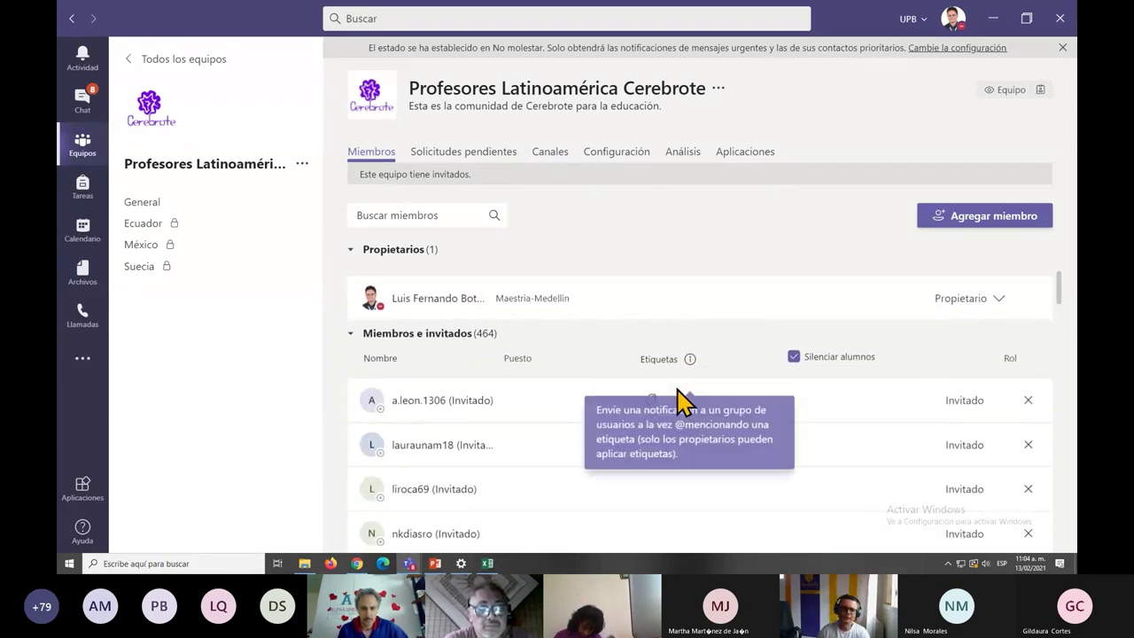
scroll(718, 381, "down", 2)
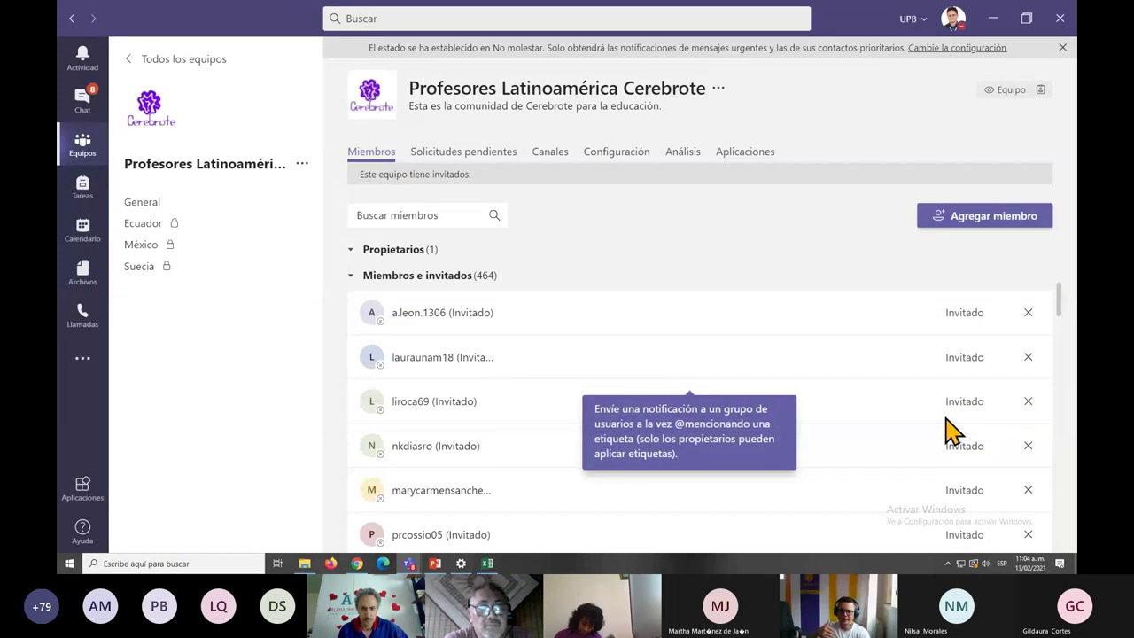
scroll(921, 435, "down", 3)
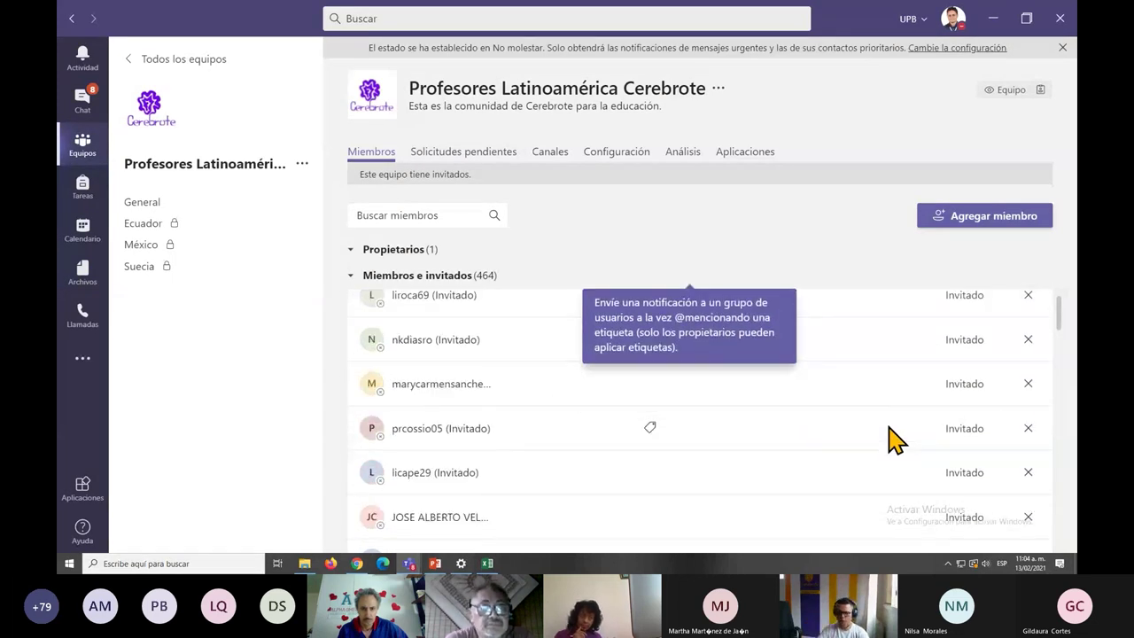
key("ctrl+minus")
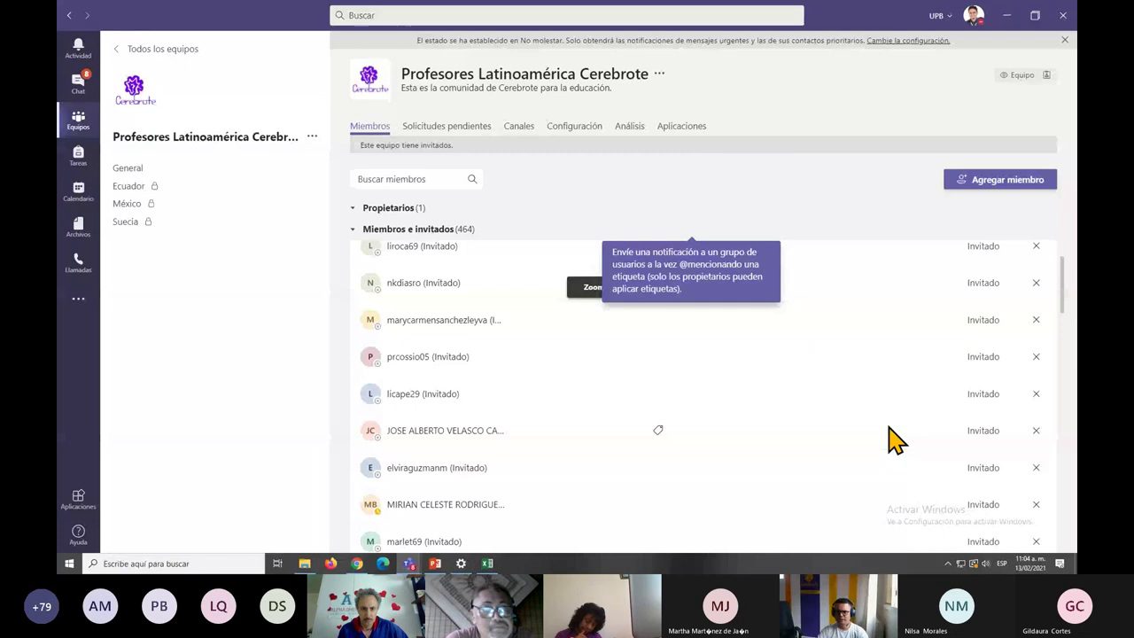
key("ctrl+minus")
scroll(721, 380, "down", 3)
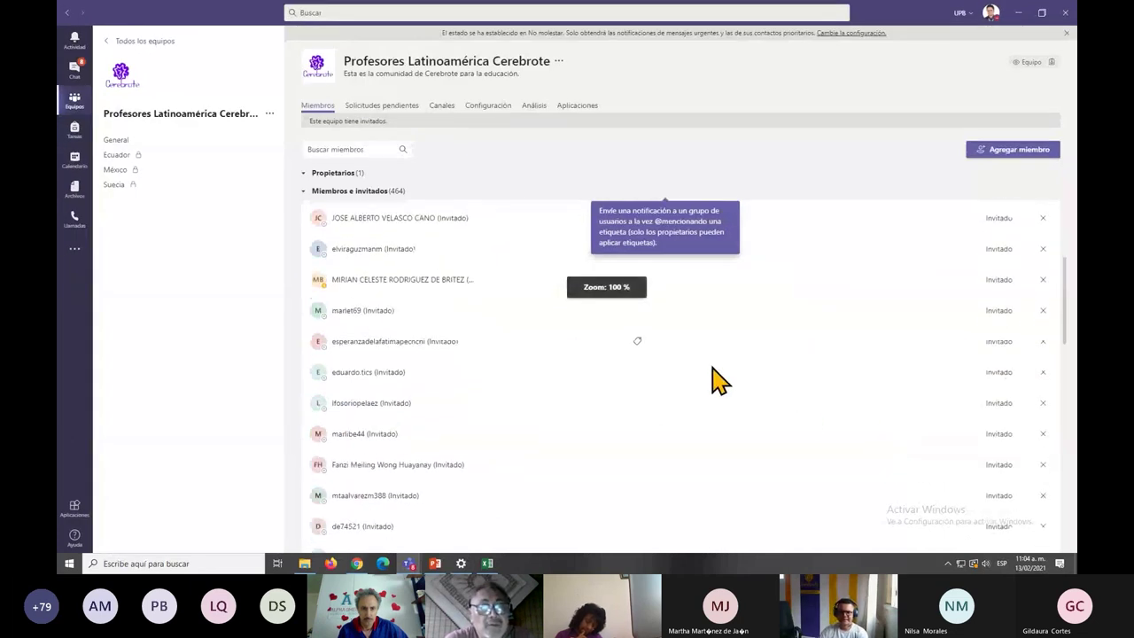
scroll(722, 380, "down", 15)
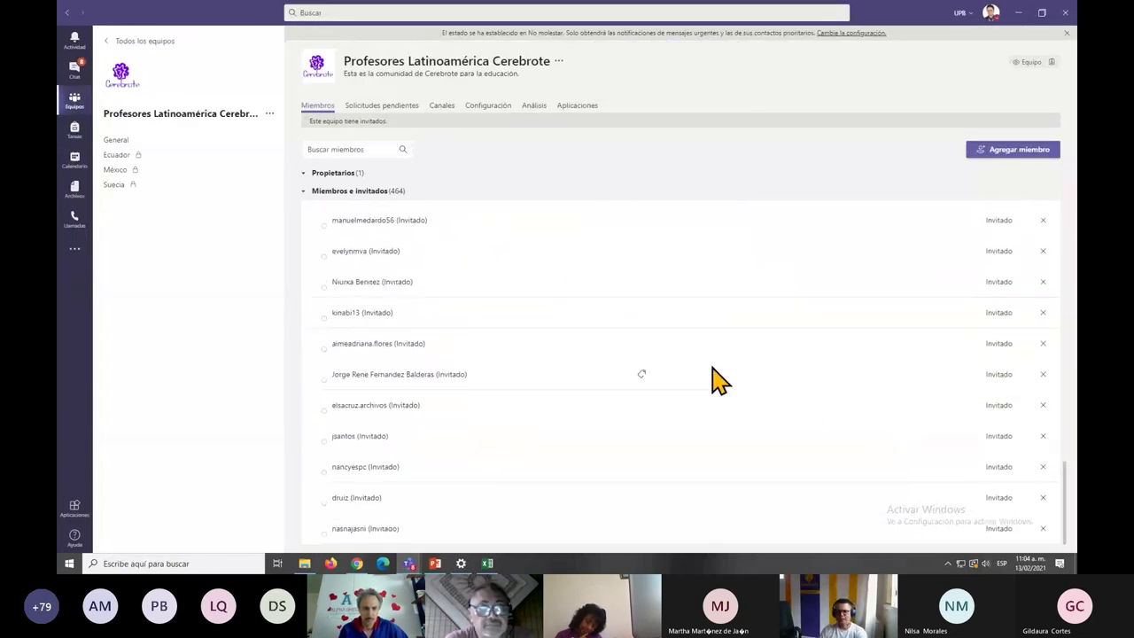
scroll(721, 381, "down", 1)
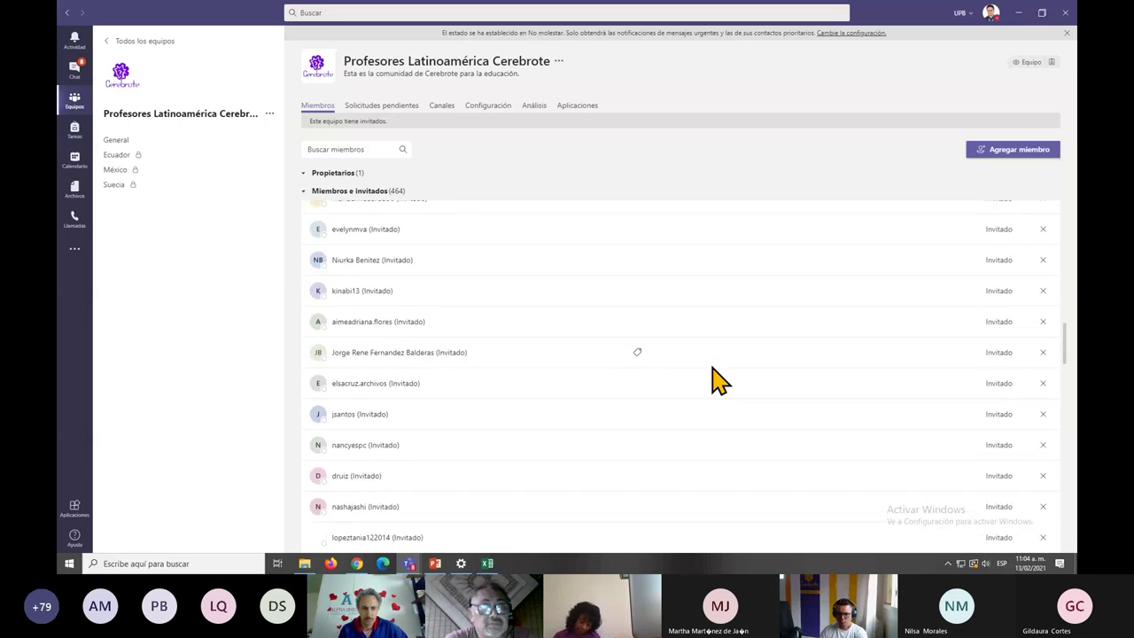
scroll(721, 381, "down", 3)
scroll(721, 380, "down", 8)
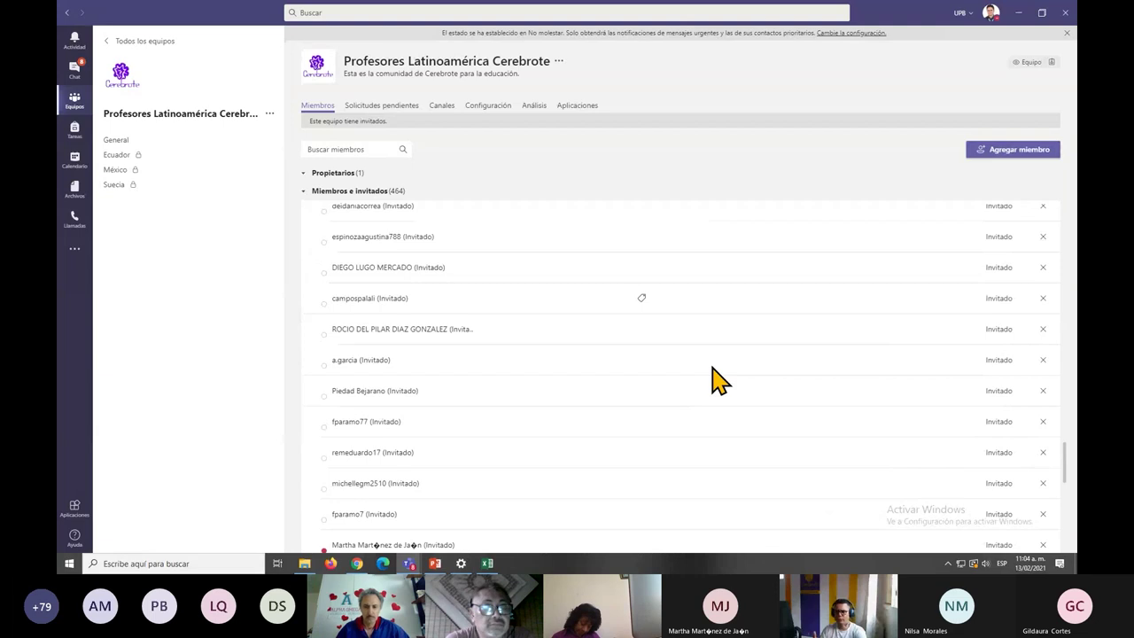
scroll(721, 380, "down", 6)
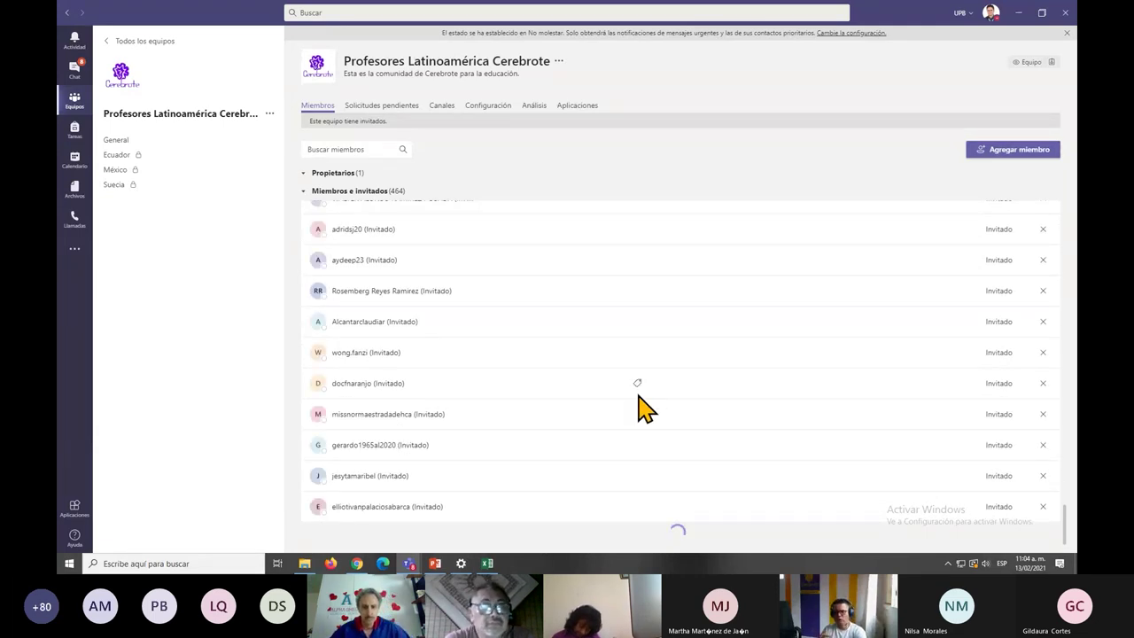
scroll(644, 410, "down", 7)
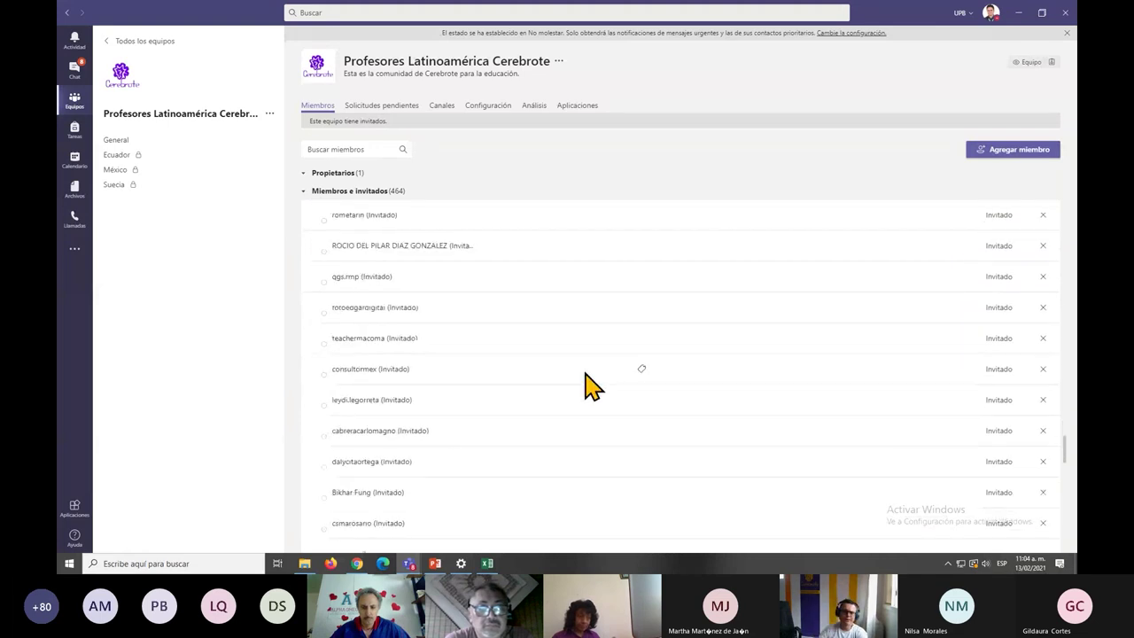
left_click(116, 140)
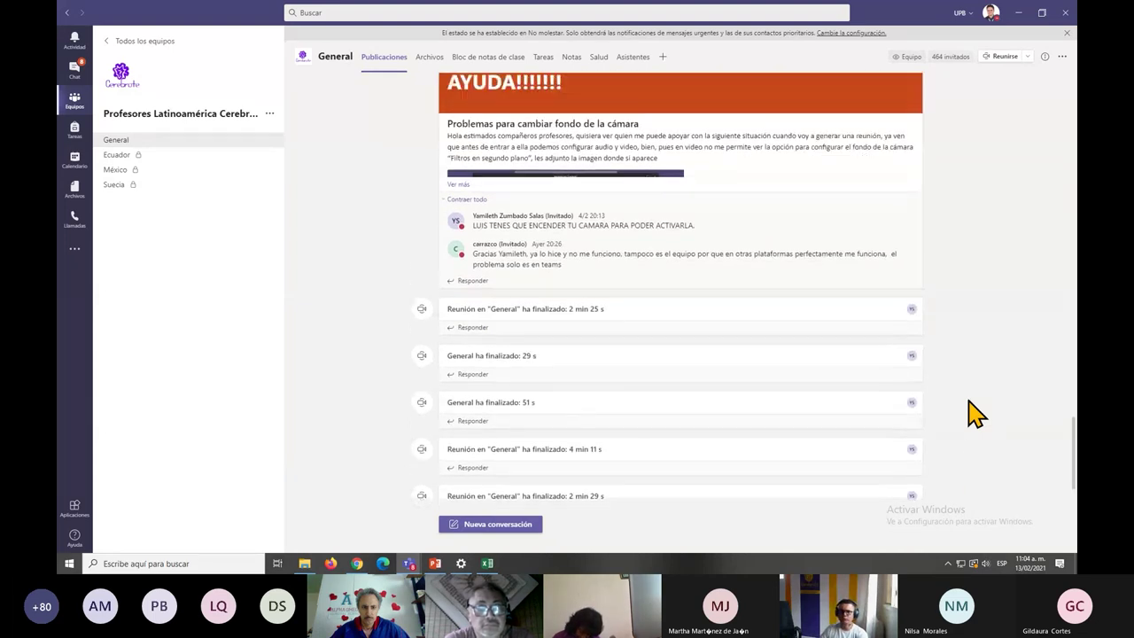
Zoom in on the General channel so the AYUDA post and its replies are easier to read.
scroll(975, 413, "up", 3)
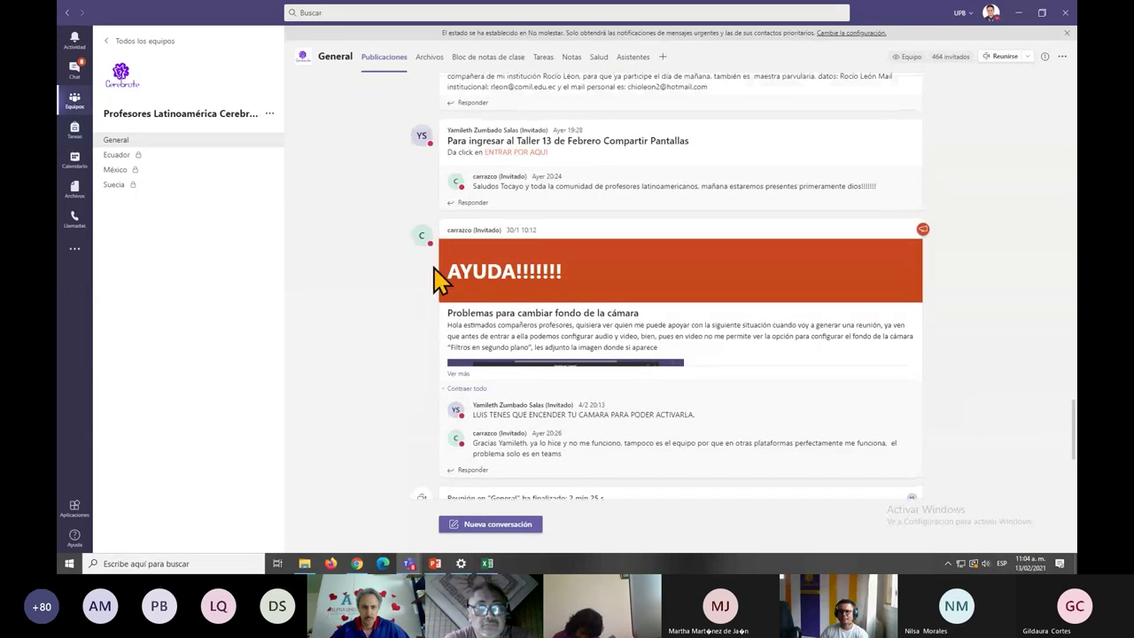
left_click_drag(572, 288, 612, 350)
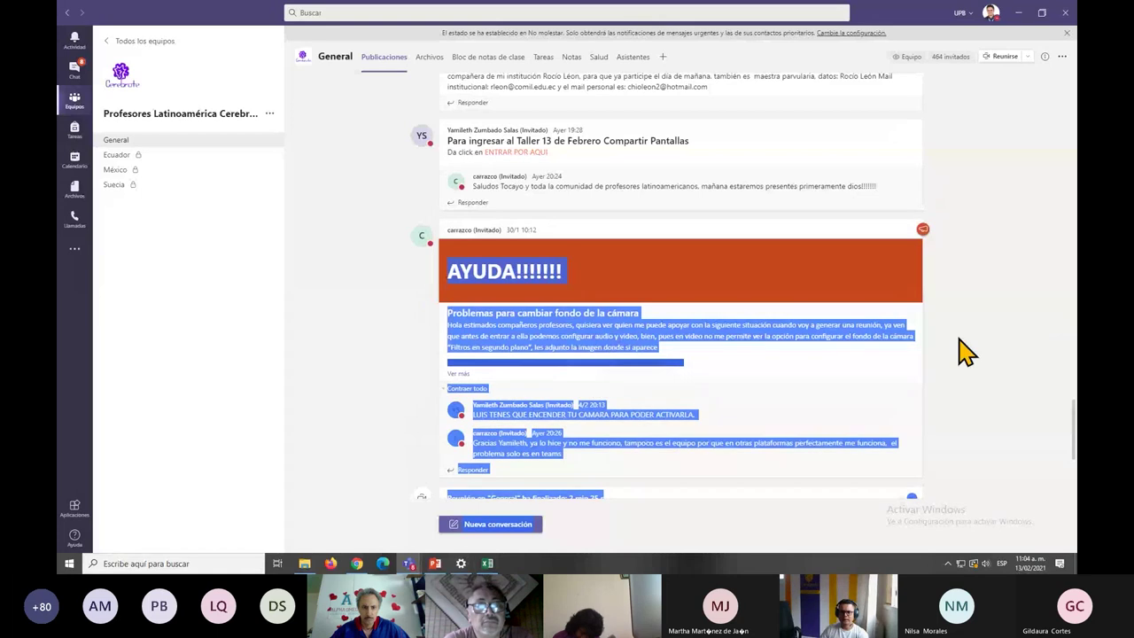
left_click(582, 288)
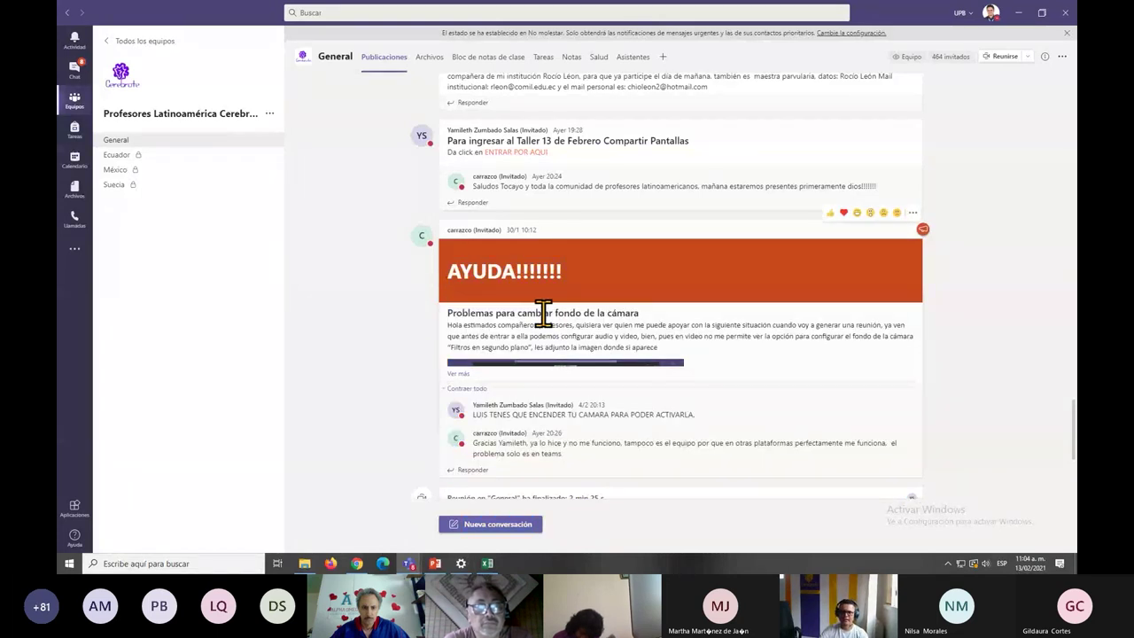
key("ctrl+equal")
key("ctrl+equal")
key("ctrl+equal")
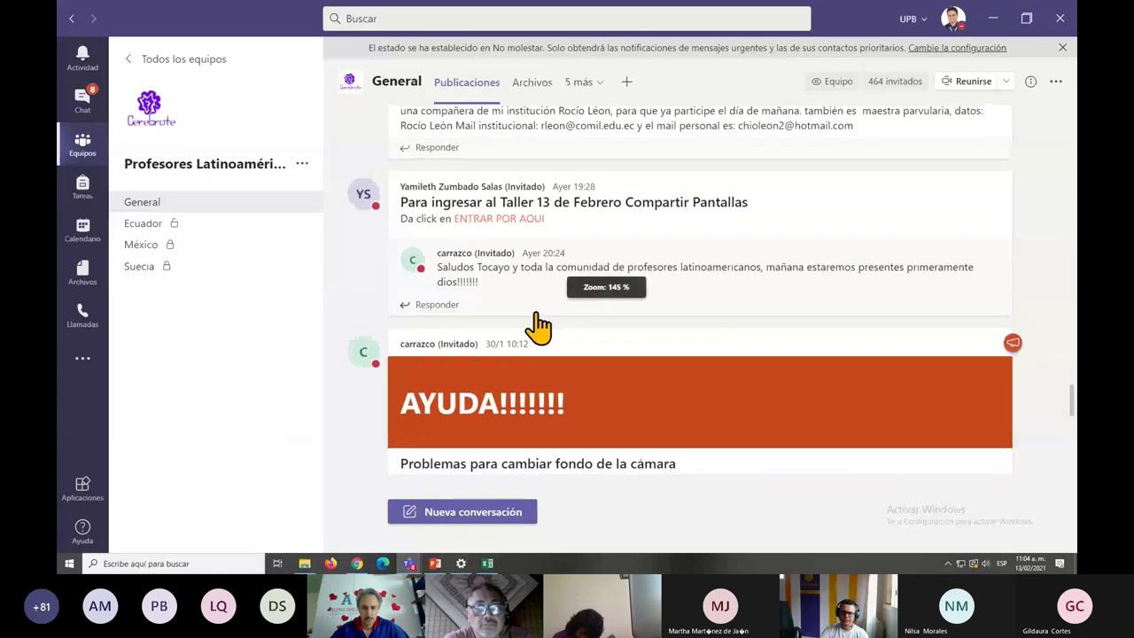
Scroll back through older posts to the 6 February workshop YouTube links.
scroll(523, 337, "down", 1)
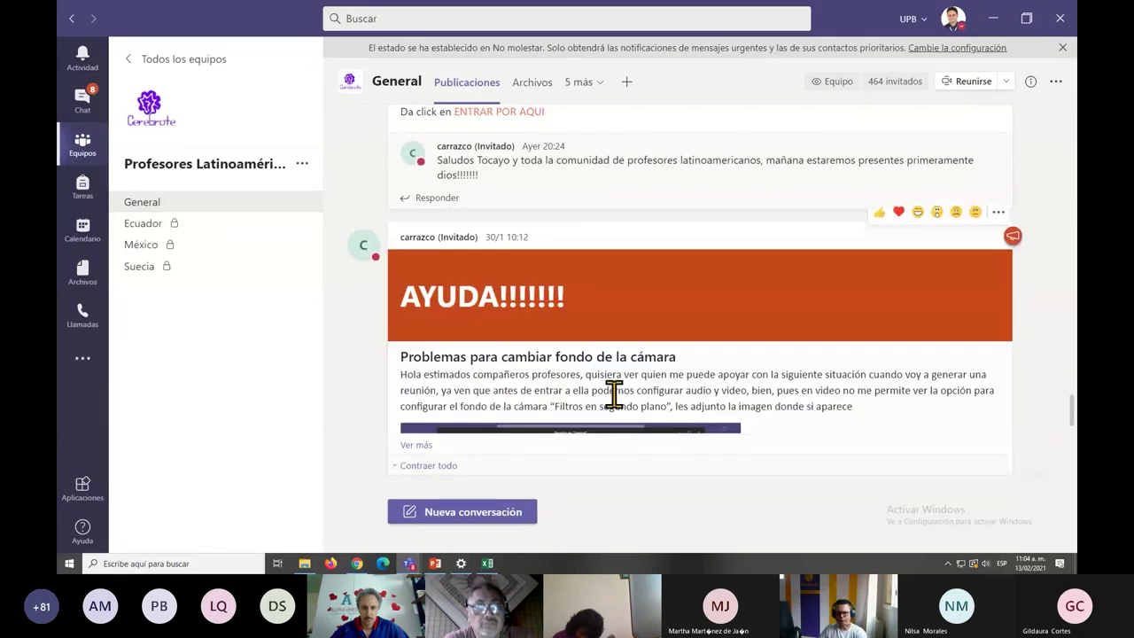
scroll(614, 399, "down", 1)
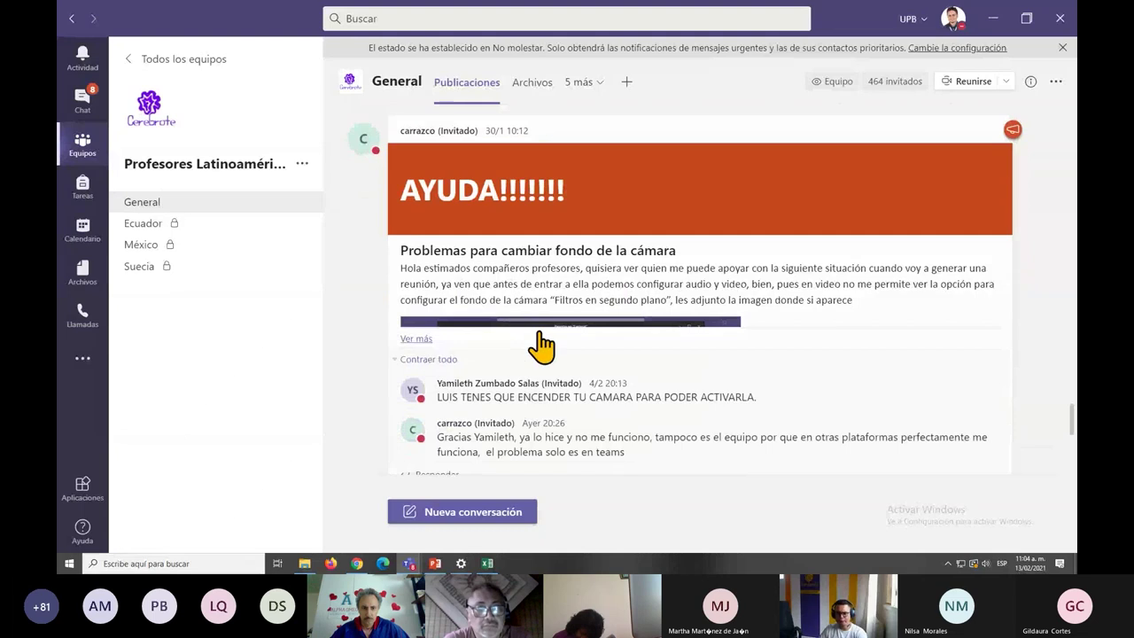
scroll(595, 430, "up", 5)
scroll(595, 434, "up", 1)
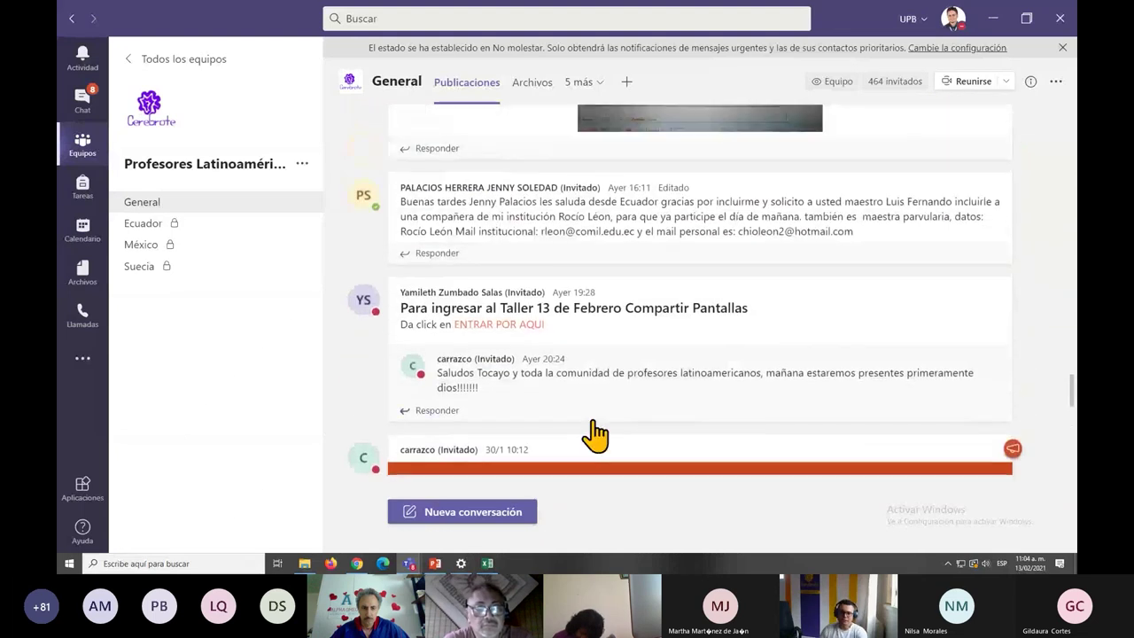
scroll(595, 434, "up", 2)
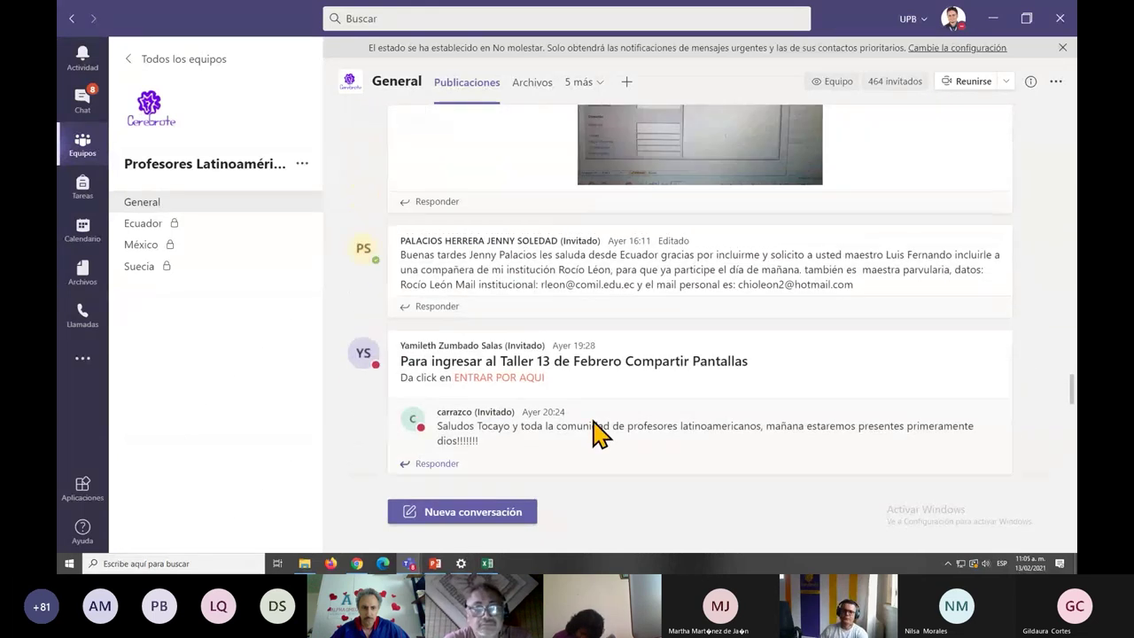
scroll(596, 434, "up", 5)
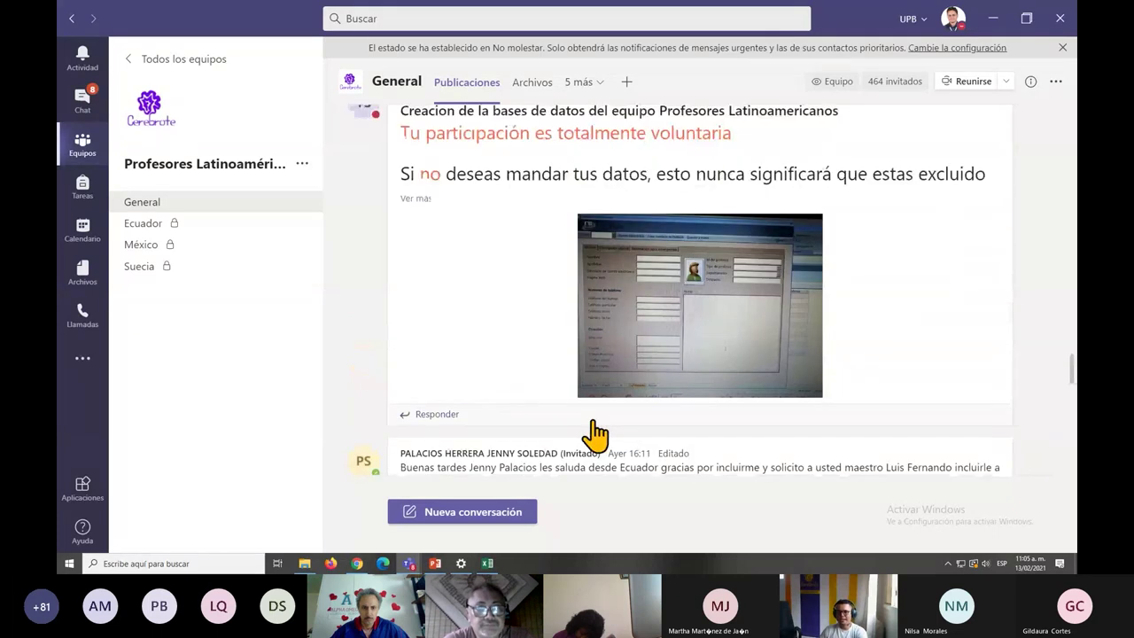
scroll(596, 434, "up", 4)
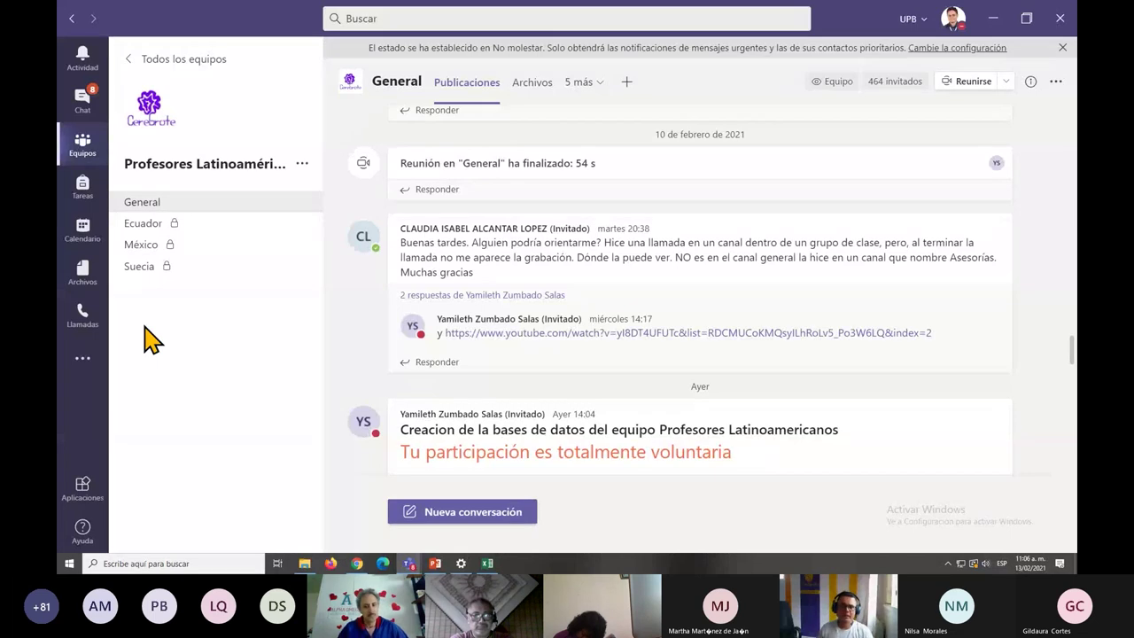
scroll(786, 386, "up", 3)
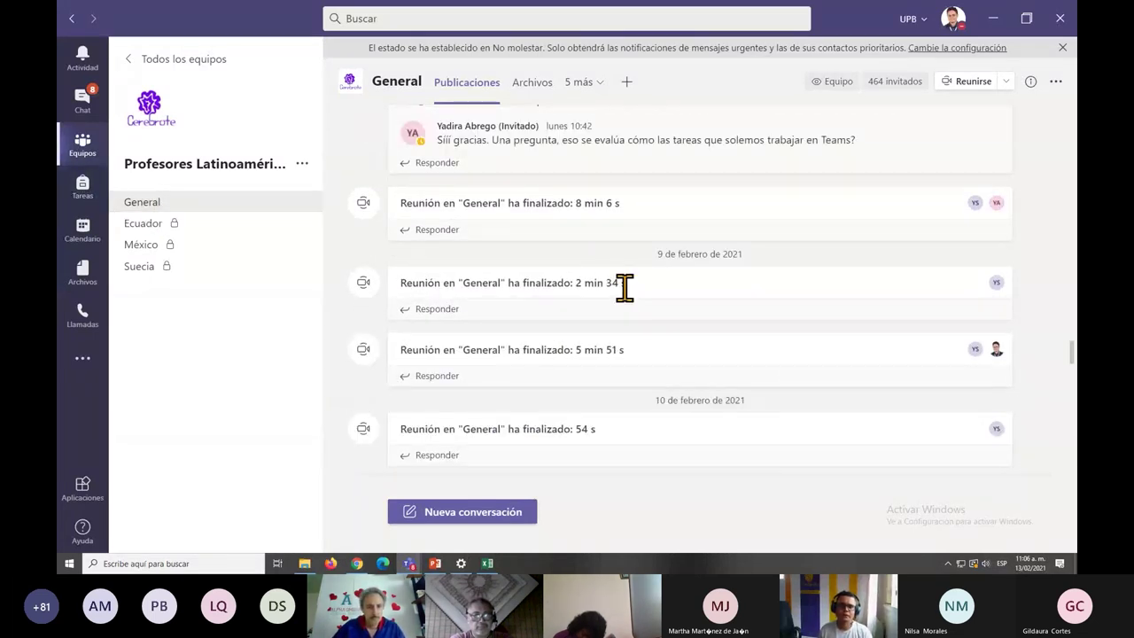
scroll(484, 382, "down", 10)
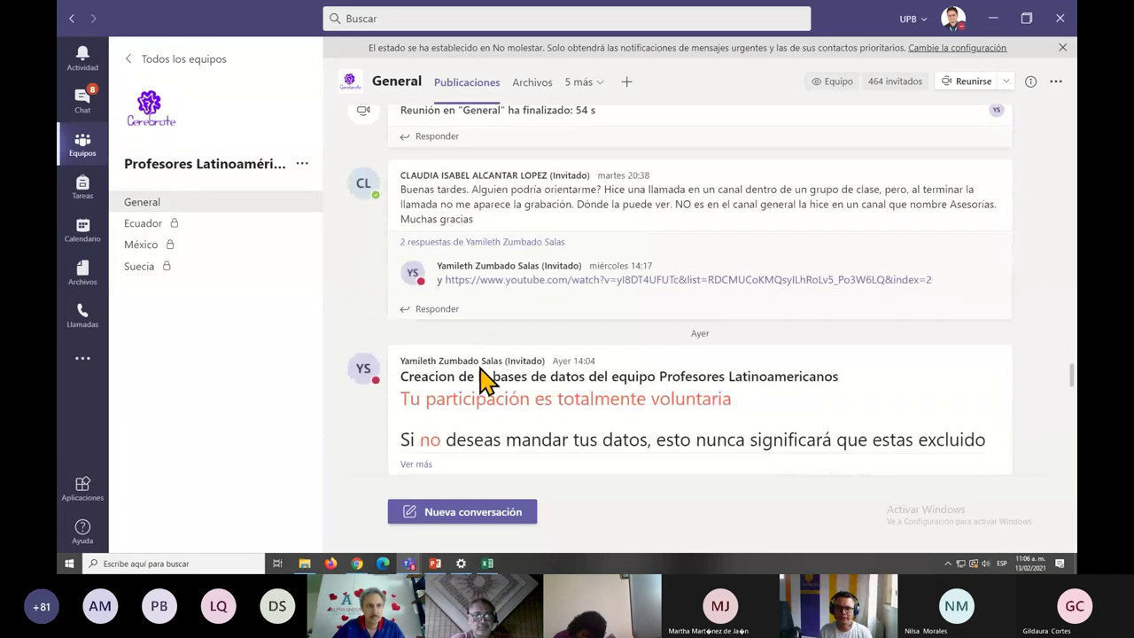
scroll(484, 383, "down", 10)
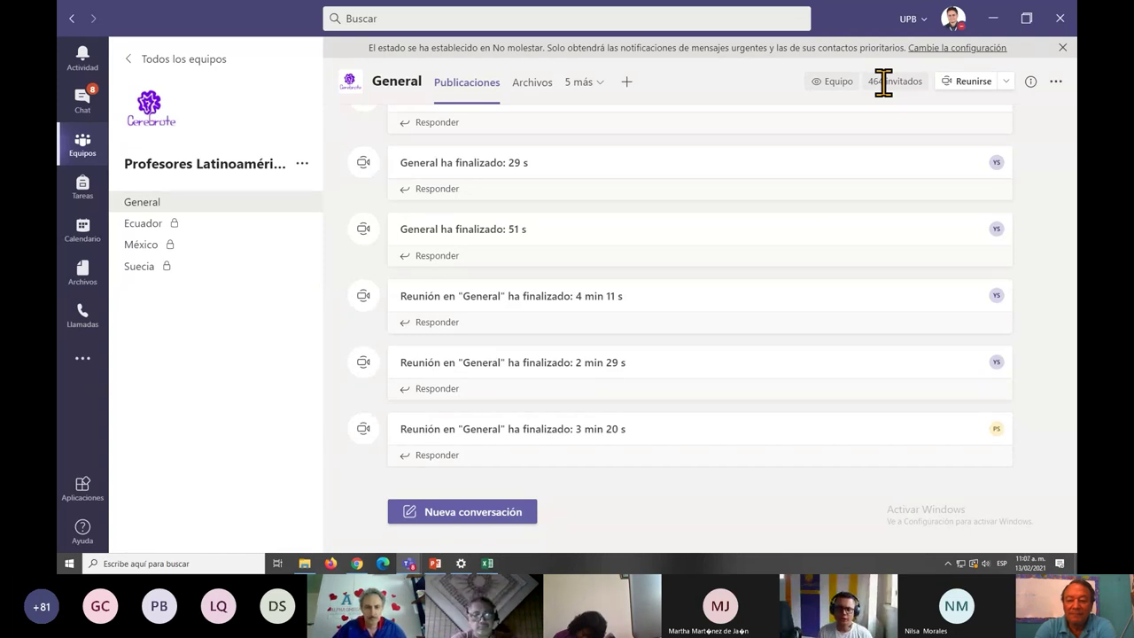
scroll(673, 248, "up", 6)
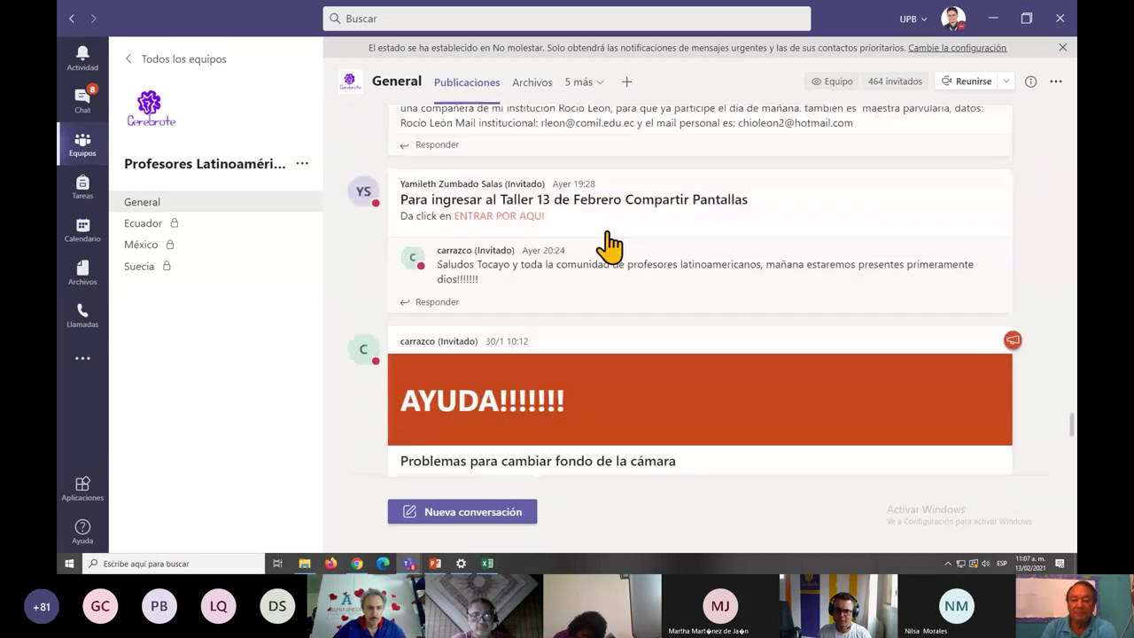
scroll(405, 243, "up", 1)
scroll(405, 221, "down", 2)
scroll(393, 235, "up", 2)
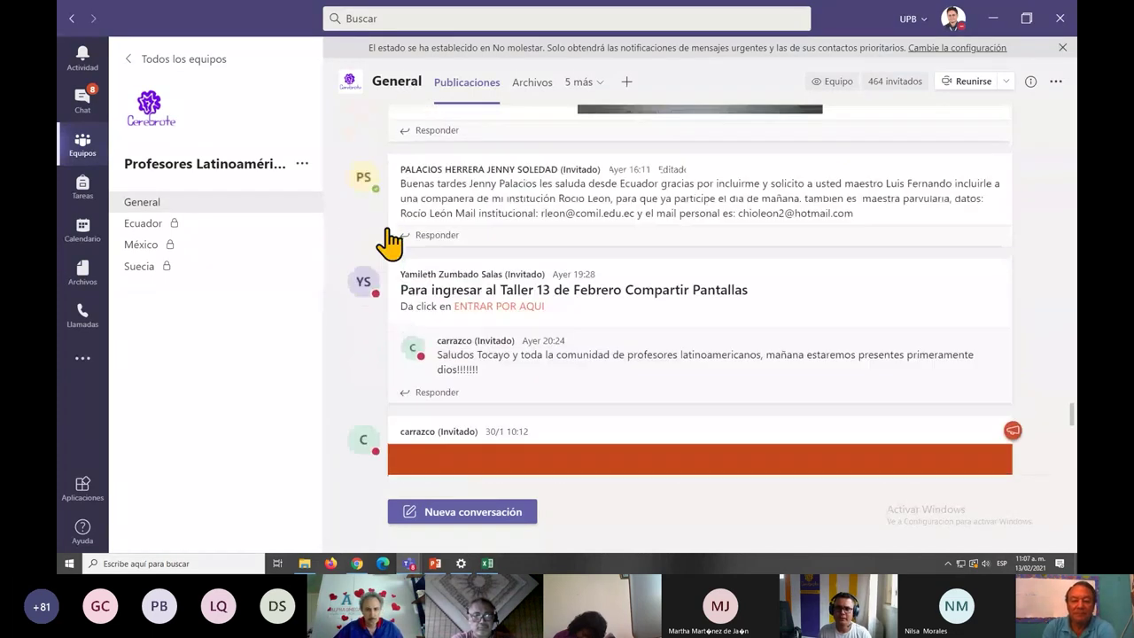
scroll(479, 213, "up", 2)
scroll(505, 213, "down", 1)
scroll(656, 248, "up", 4)
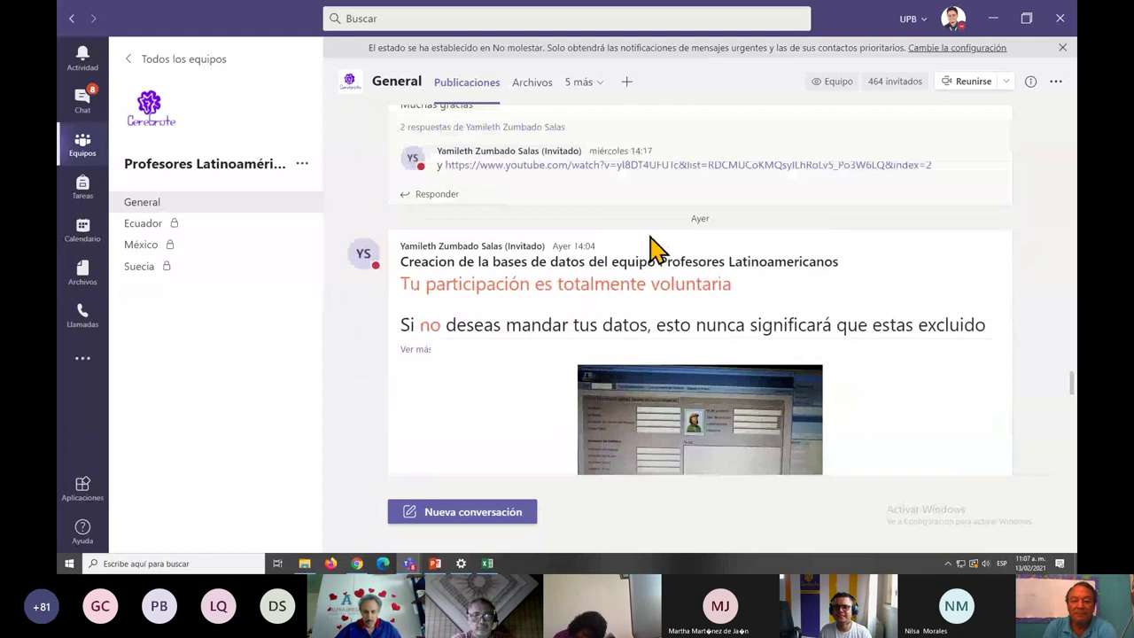
scroll(652, 248, "up", 3)
scroll(652, 248, "up", 10)
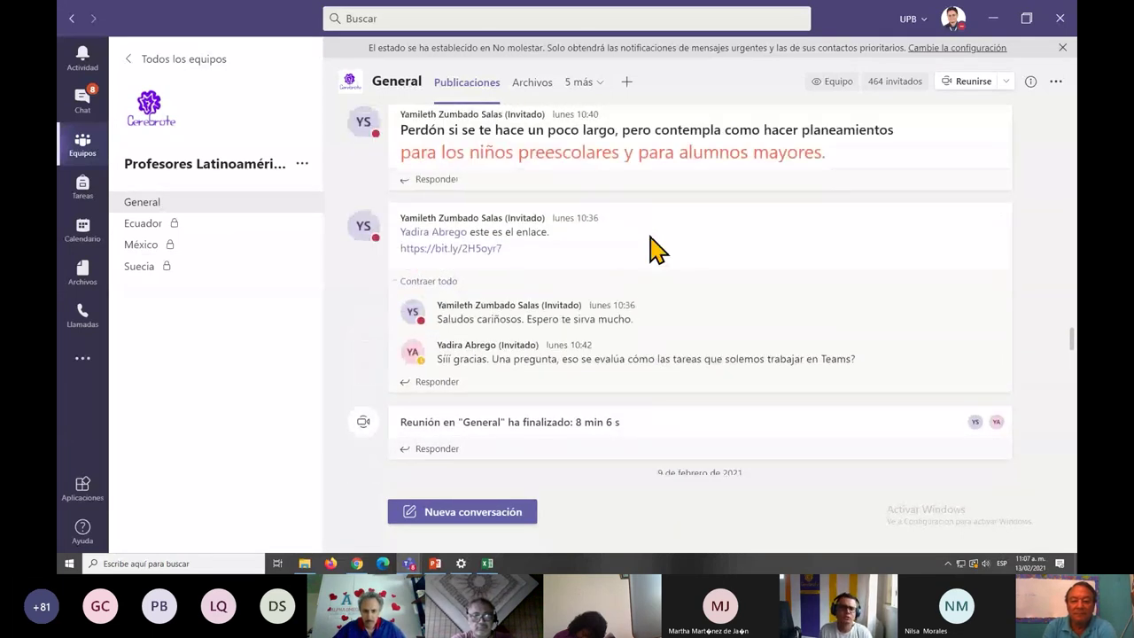
scroll(656, 250, "up", 3)
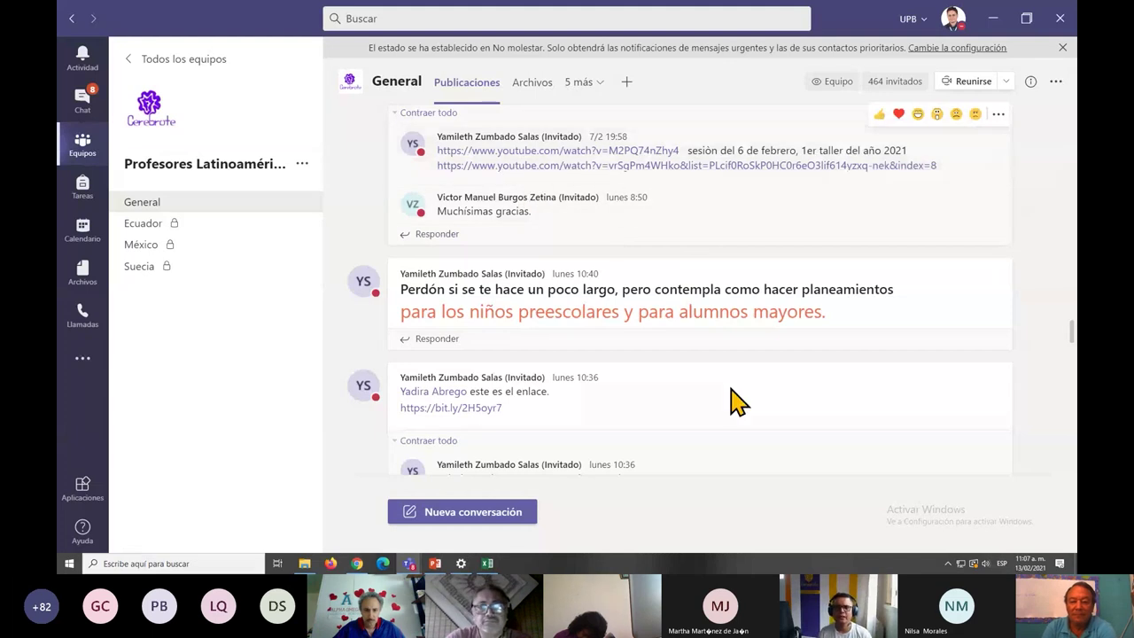
key("alt+Tab")
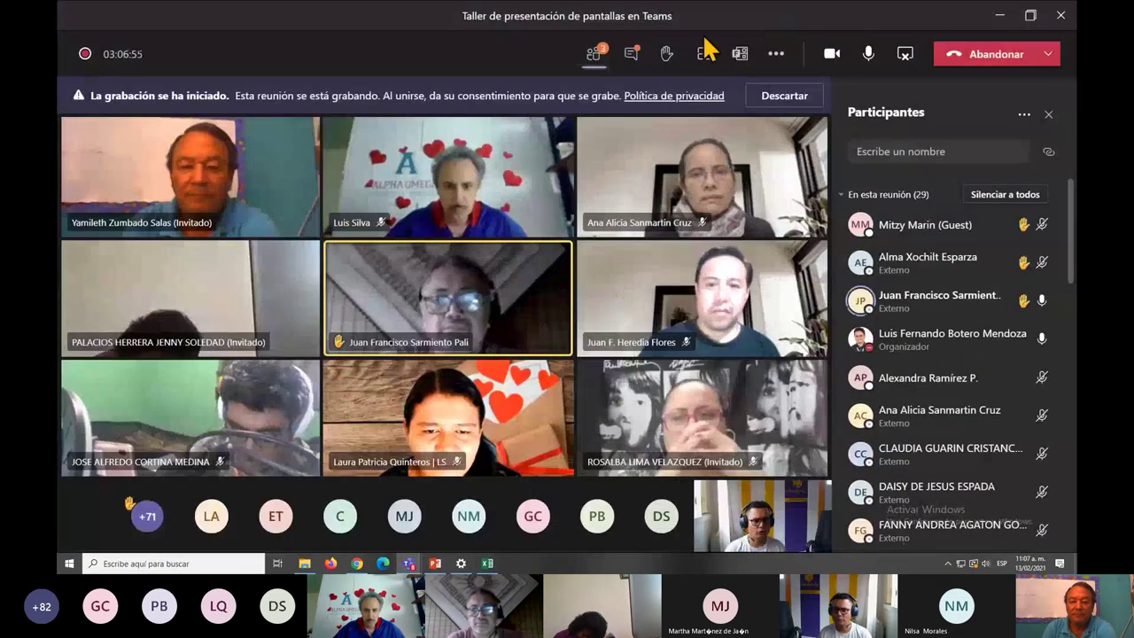
left_click(630, 53)
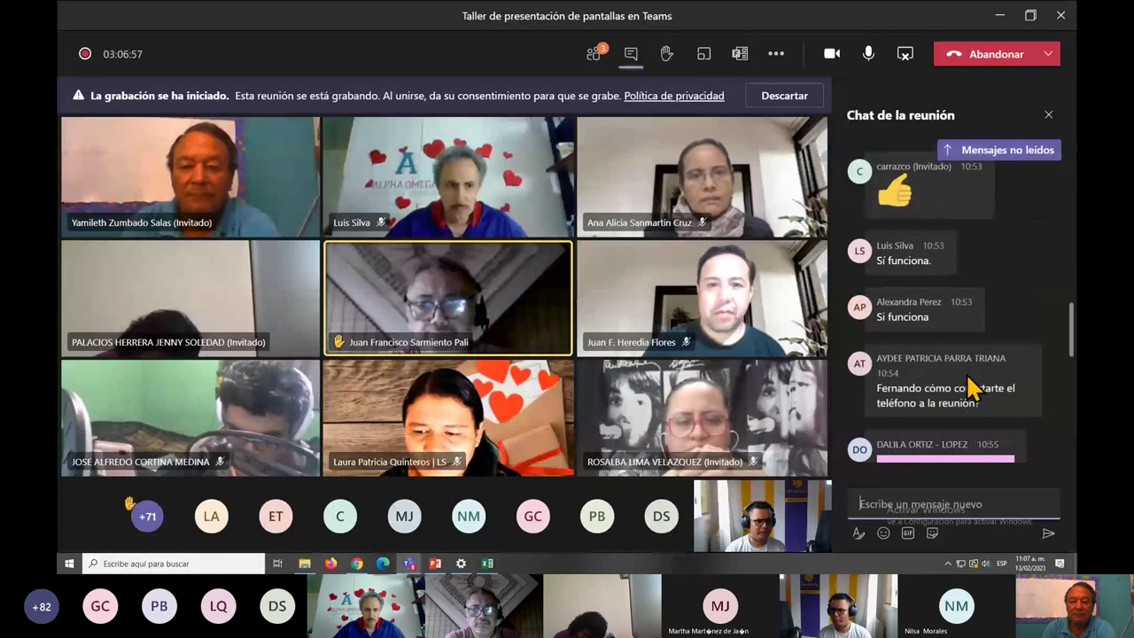
scroll(979, 319, "up", 5)
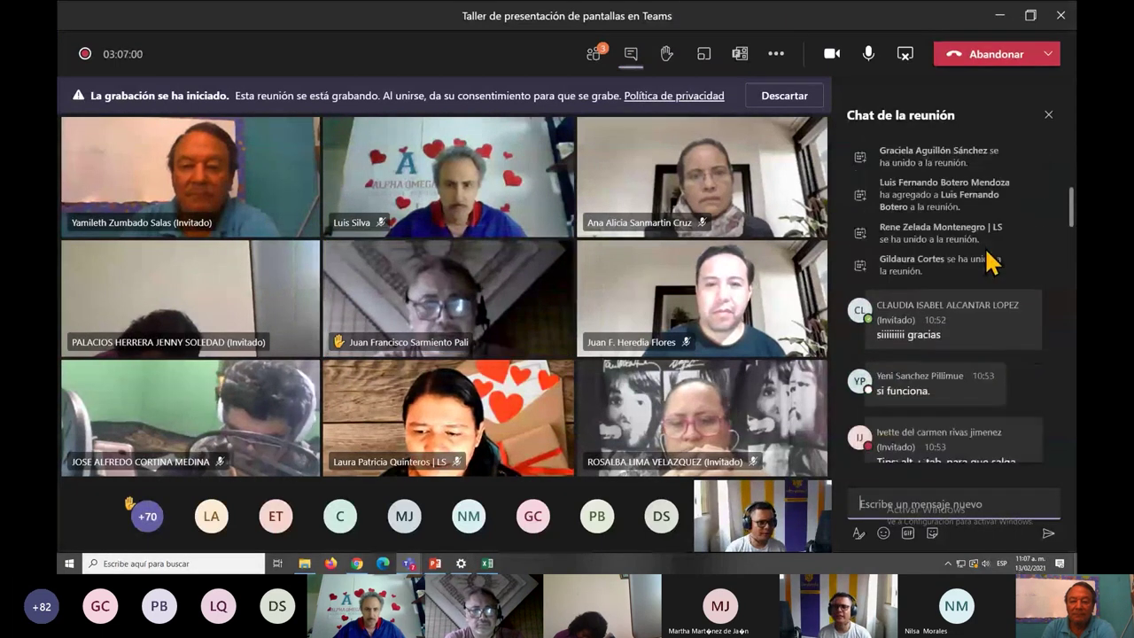
scroll(991, 261, "down", 3)
key("alt+Tab")
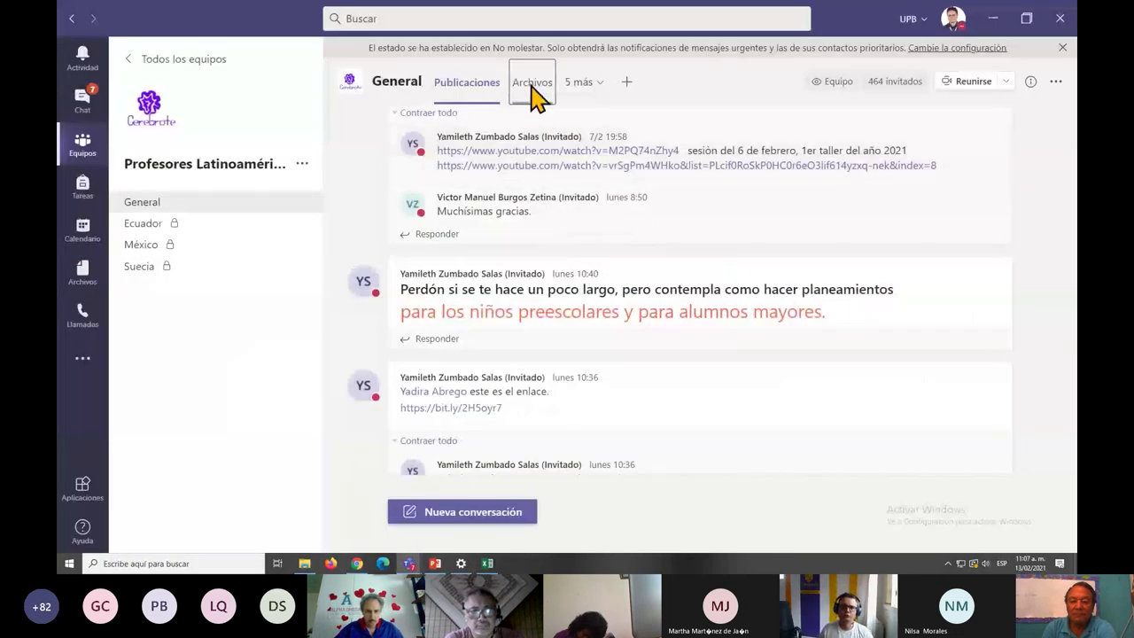
left_click(531, 87)
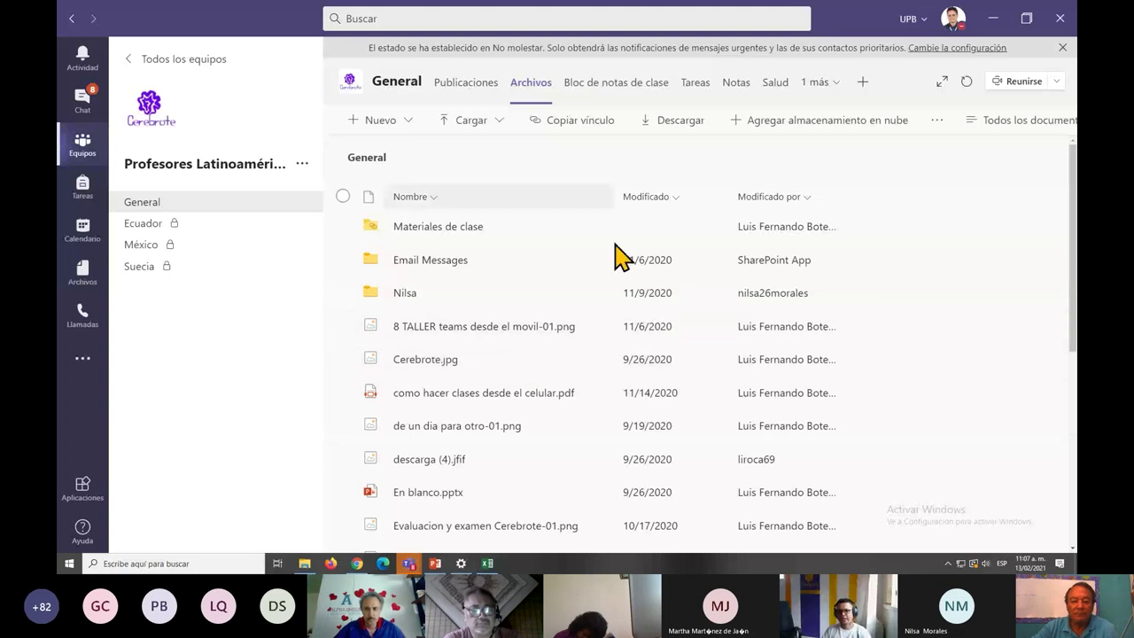
scroll(962, 412, "down", 2)
scroll(953, 415, "down", 2)
scroll(944, 417, "up", 6)
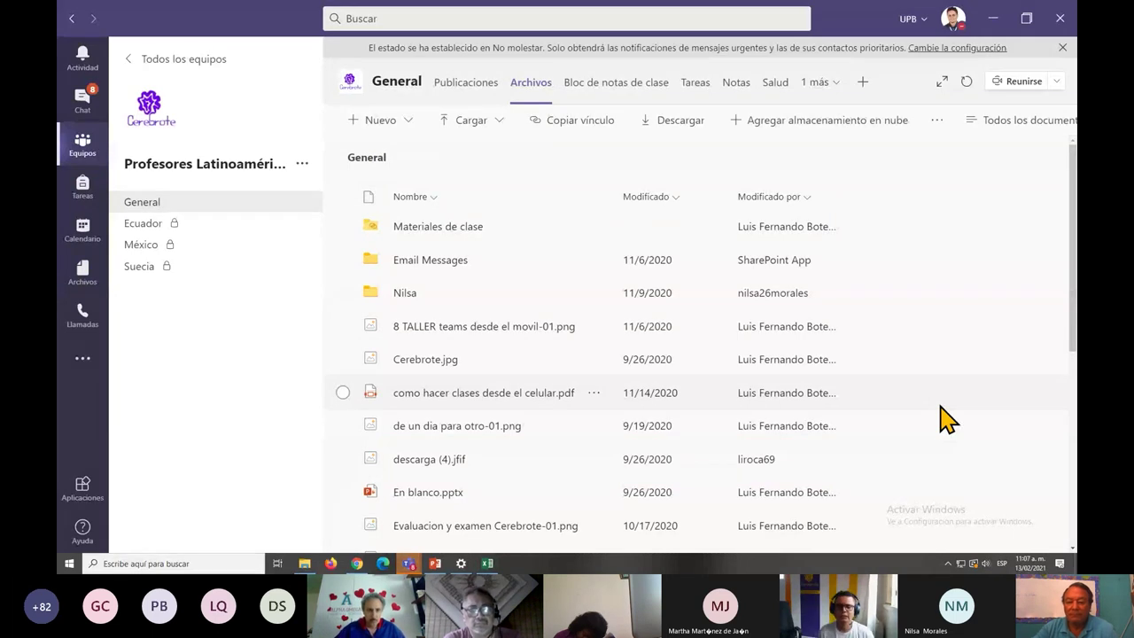
left_click(165, 202)
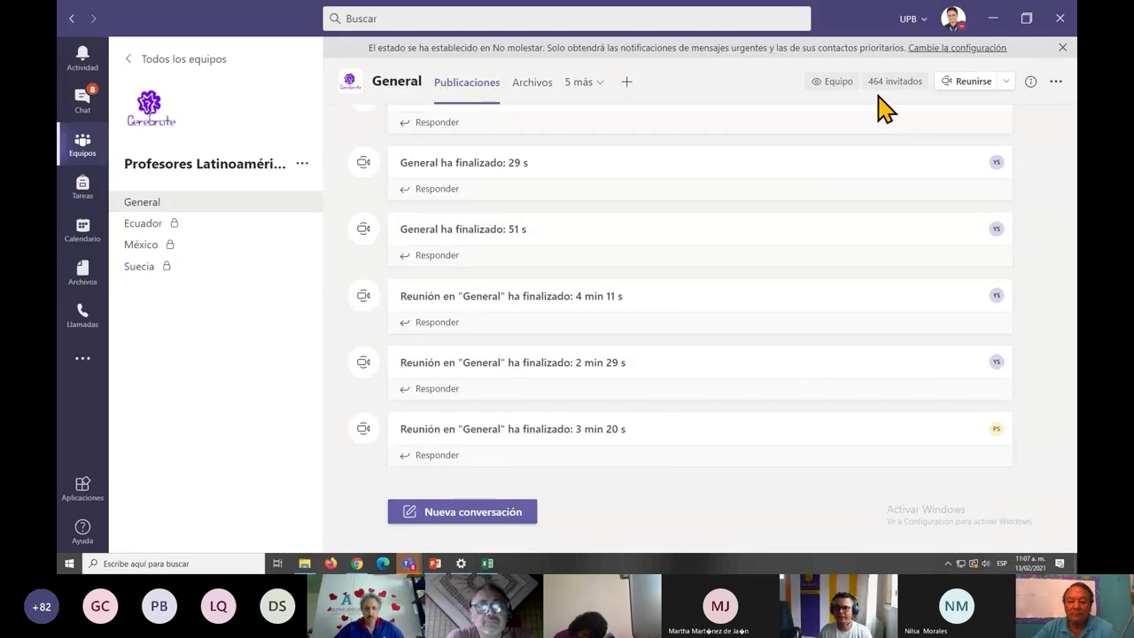
key("alt+Tab")
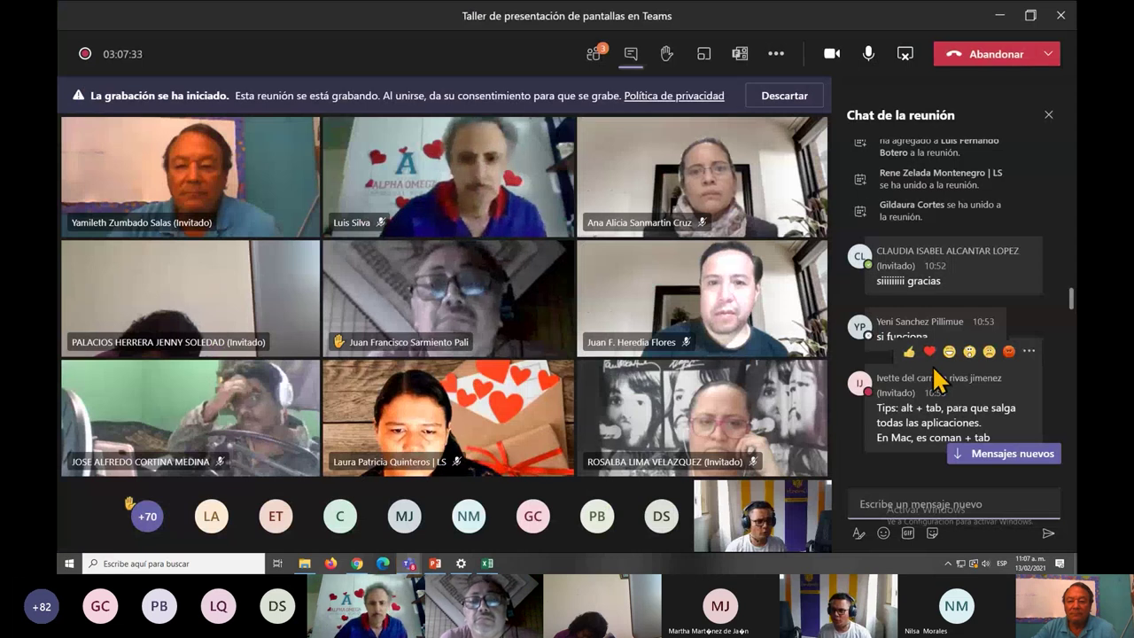
scroll(952, 411, "down", 10)
scroll(948, 412, "down", 5)
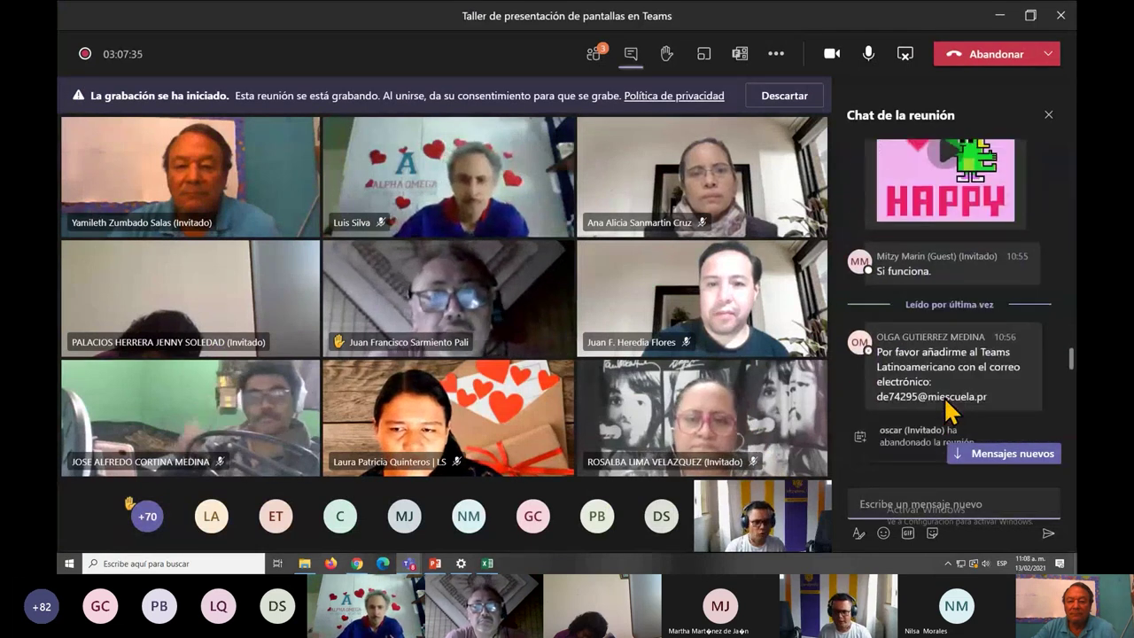
scroll(921, 337, "up", 1)
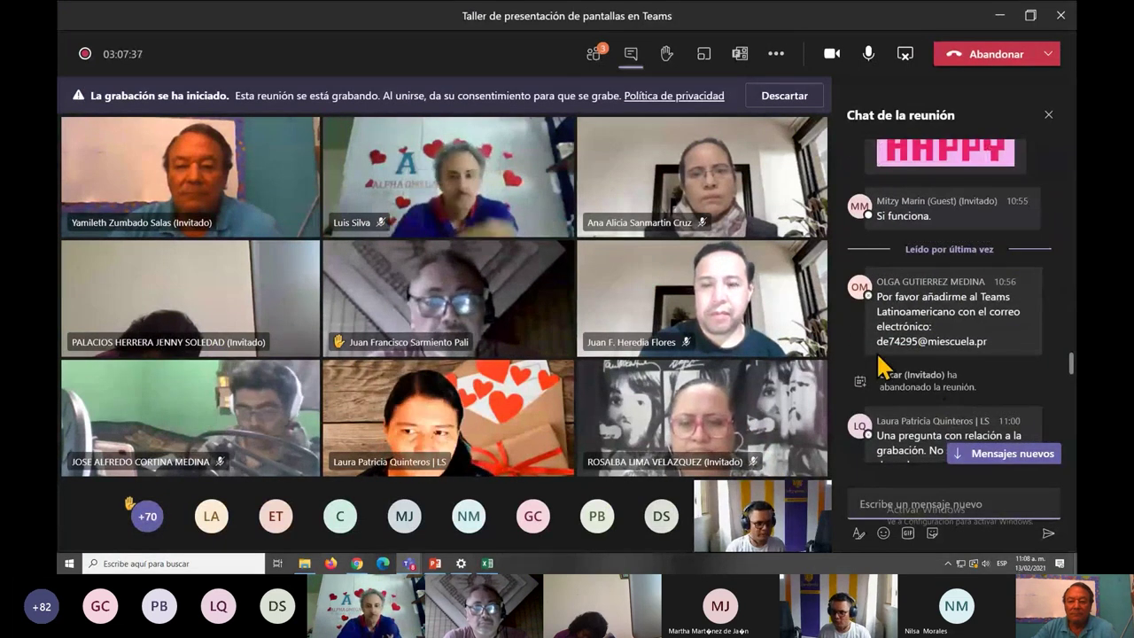
left_click_drag(877, 342, 889, 344)
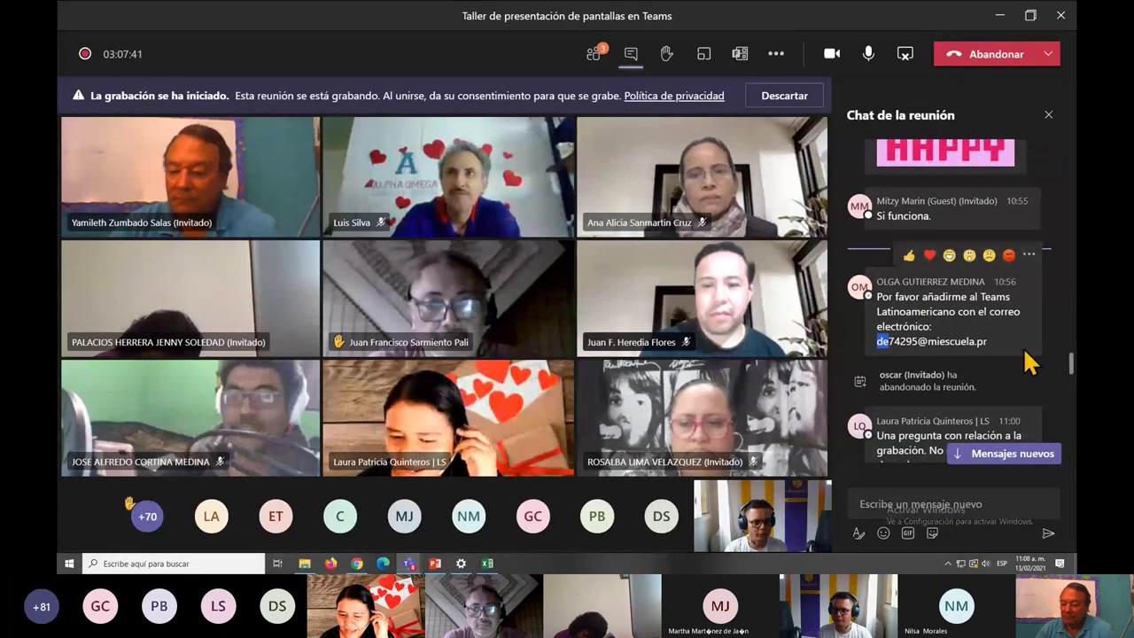
scroll(1028, 361, "down", 3)
key("alt+Tab")
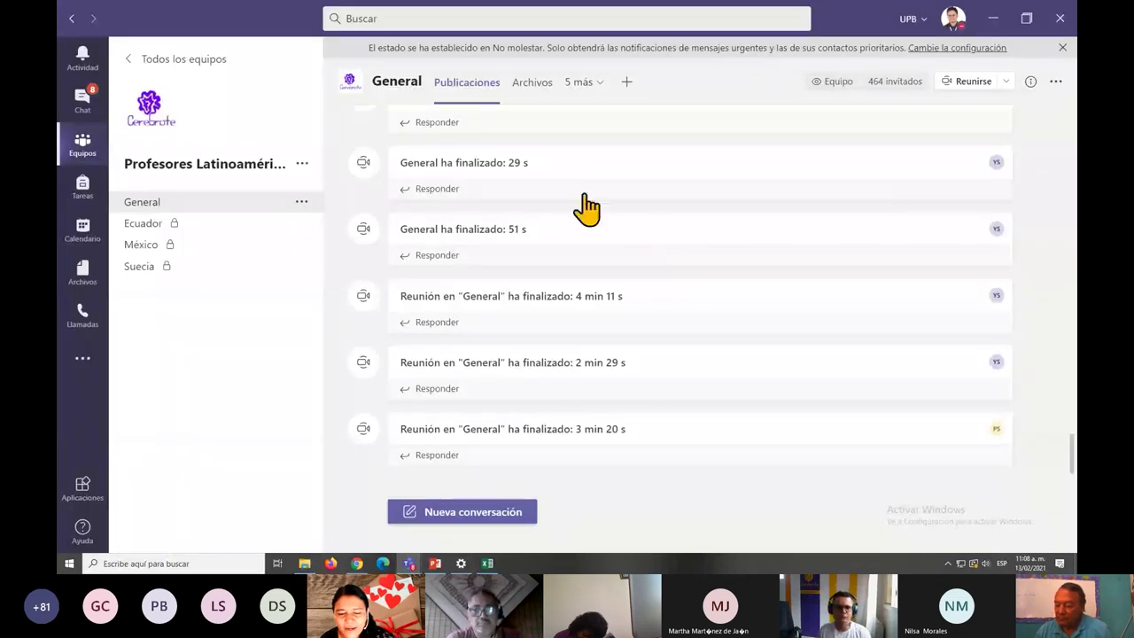
Enter the new member's e-mail address and choose to add them as a guest.
left_click(302, 164)
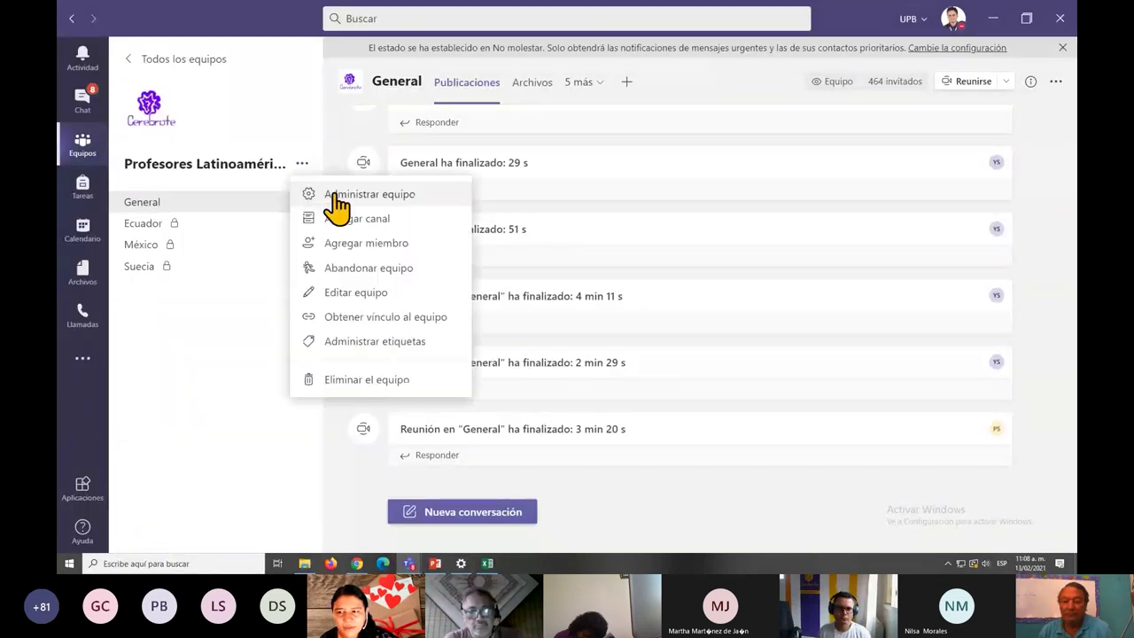
left_click(362, 249)
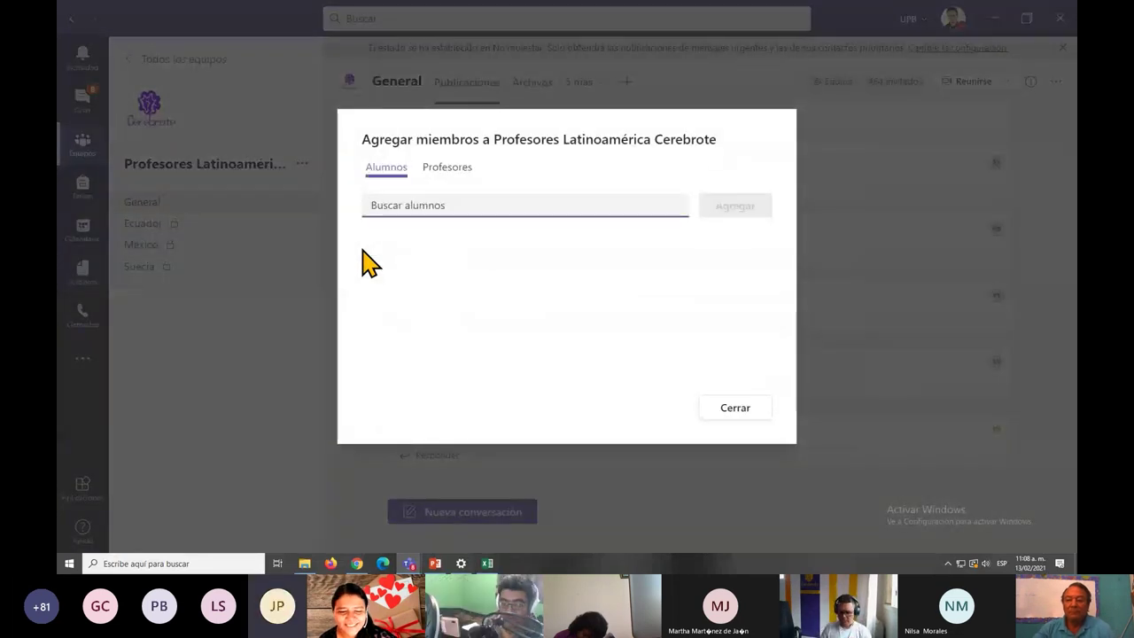
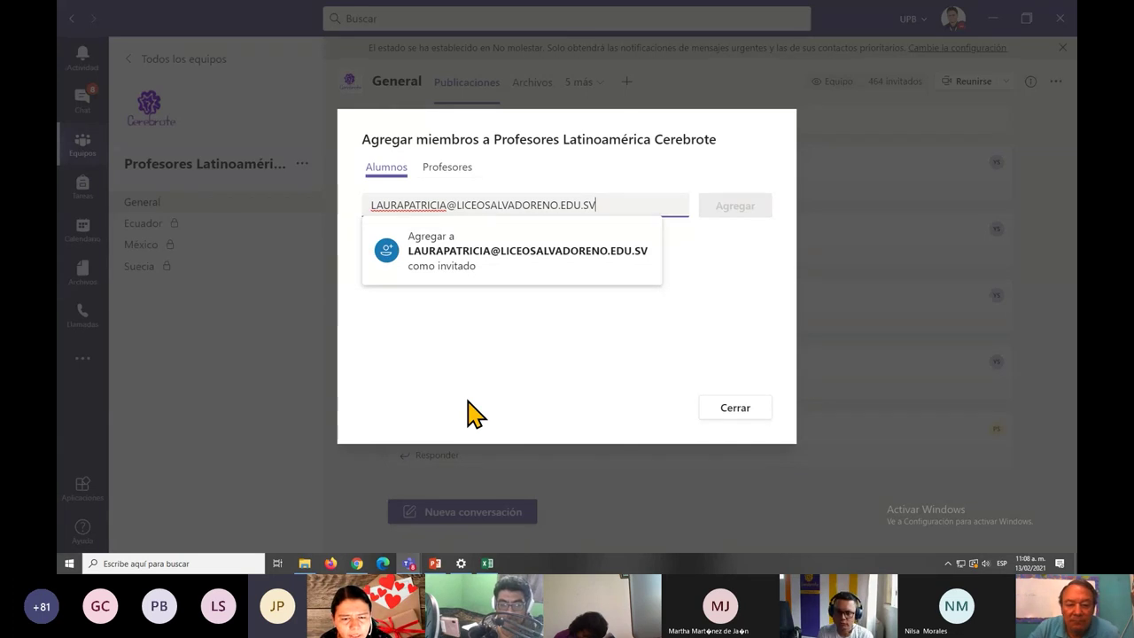
left_click(472, 264)
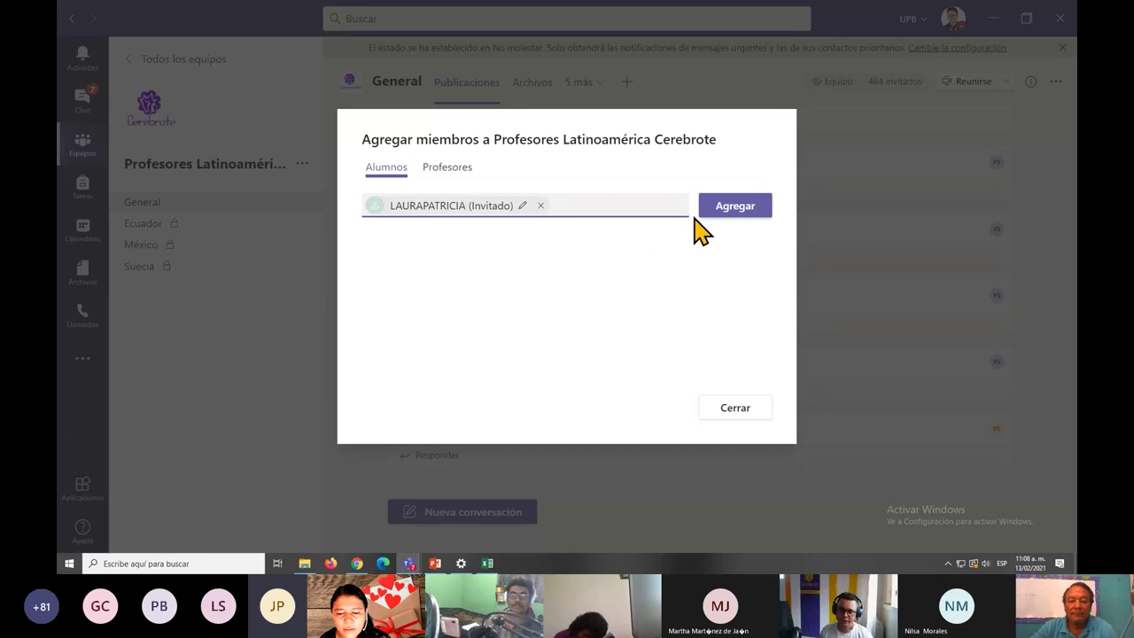
Confirm the guest addition, close the dialog and return to the meeting window.
left_click(732, 213)
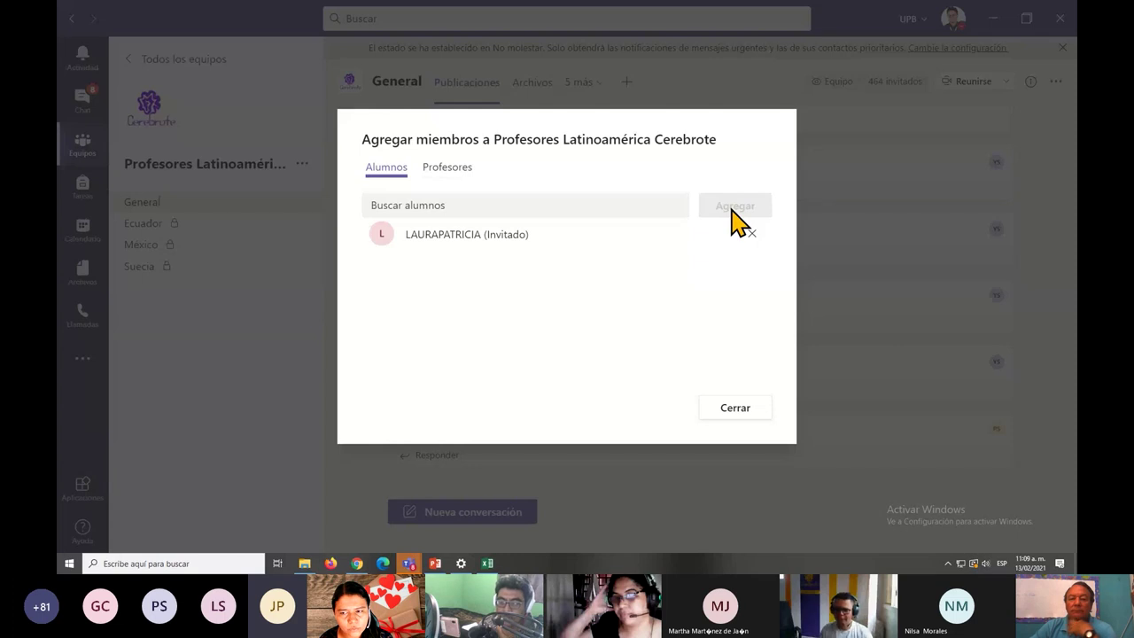
left_click(729, 410)
key("alt+Tab")
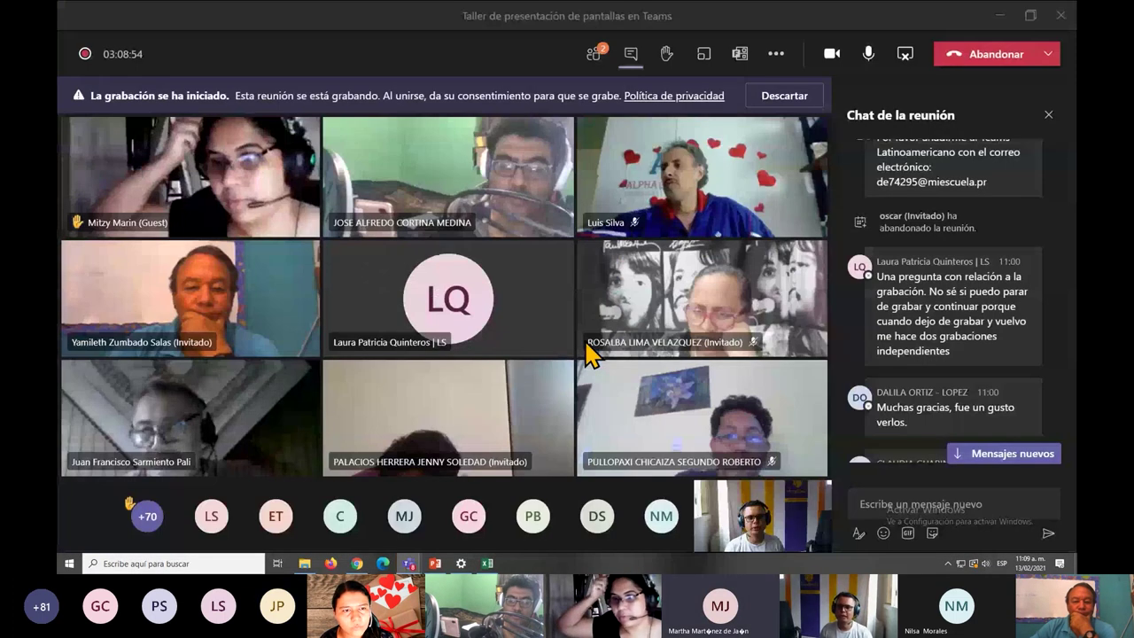
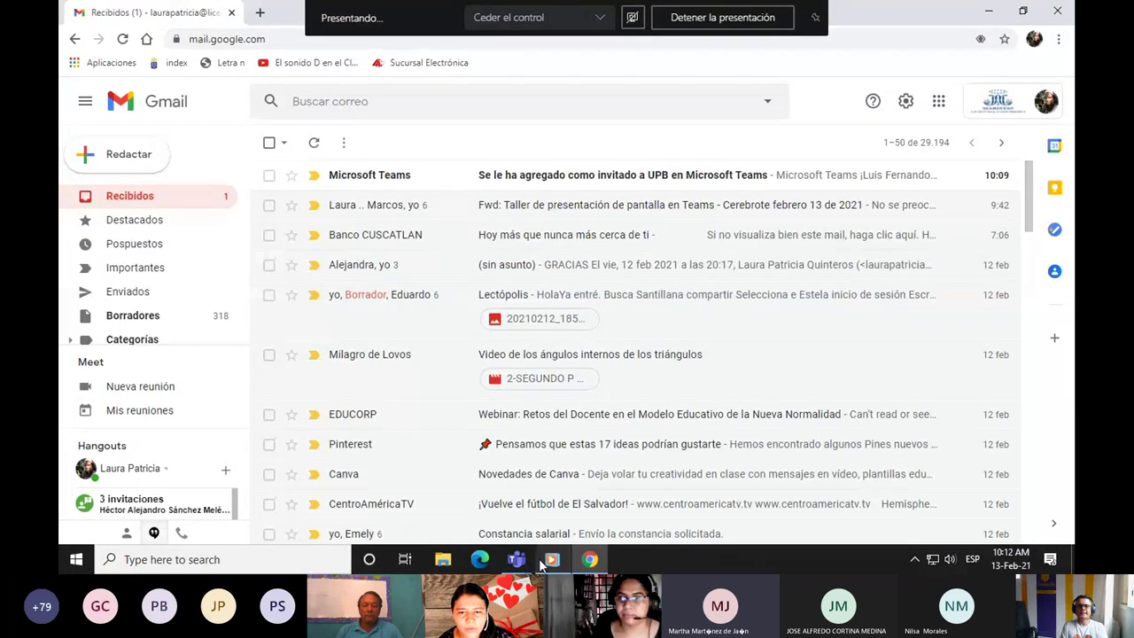
Open the UPB Teams guest invitation email in Gmail and follow its 'Abrir Microsoft Teams' link.
mouse_move(555, 565)
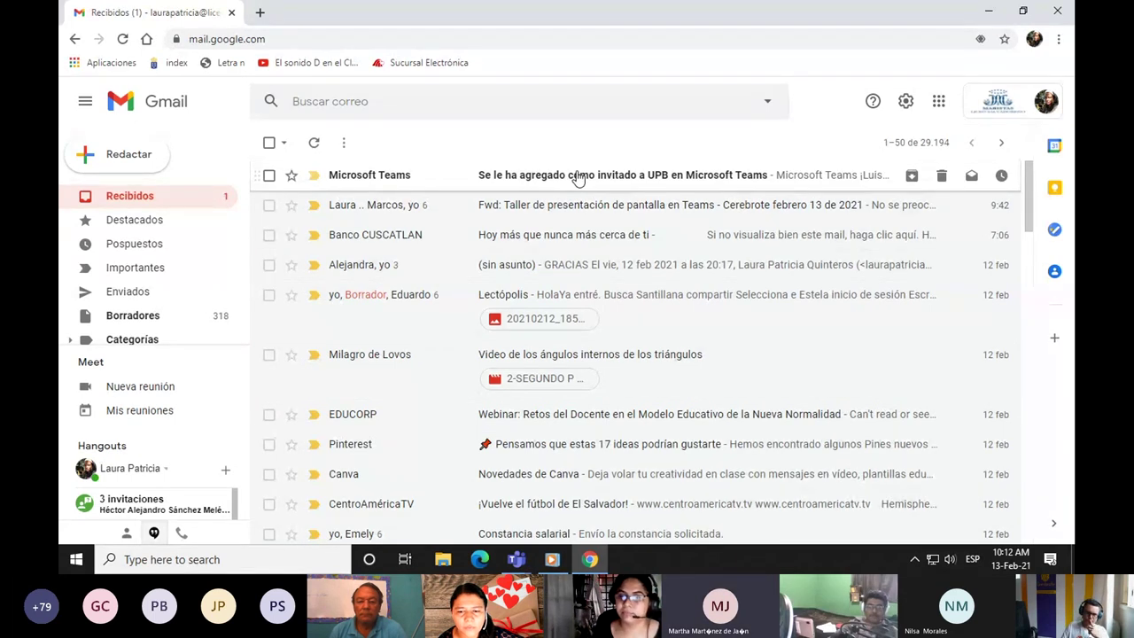
left_click(576, 177)
scroll(886, 349, "down", 2)
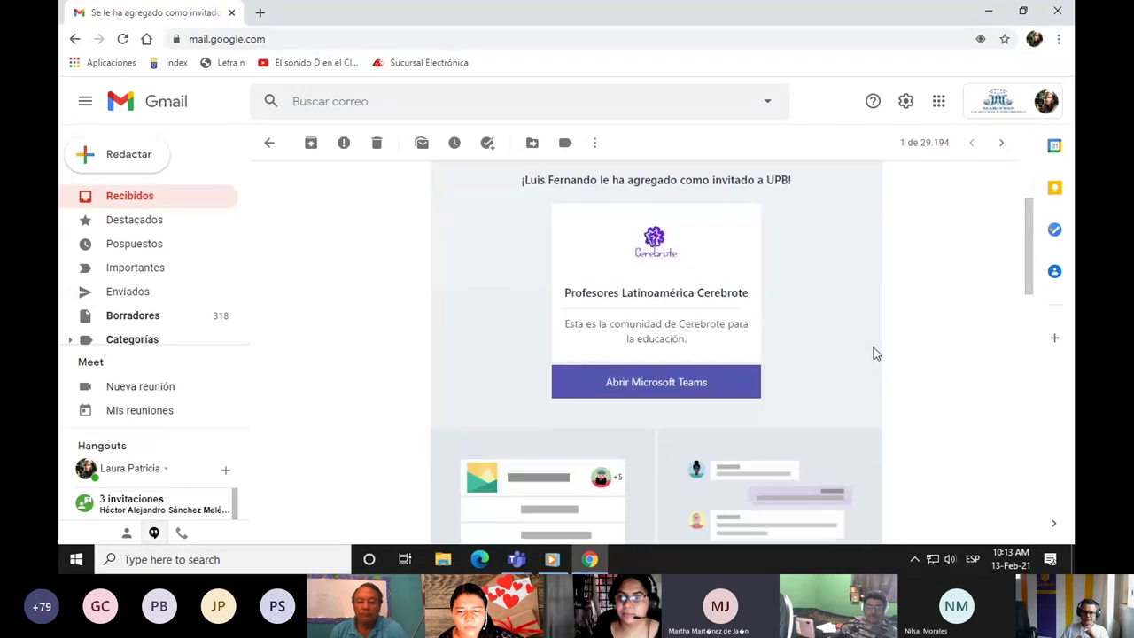
scroll(873, 348, "up", 1)
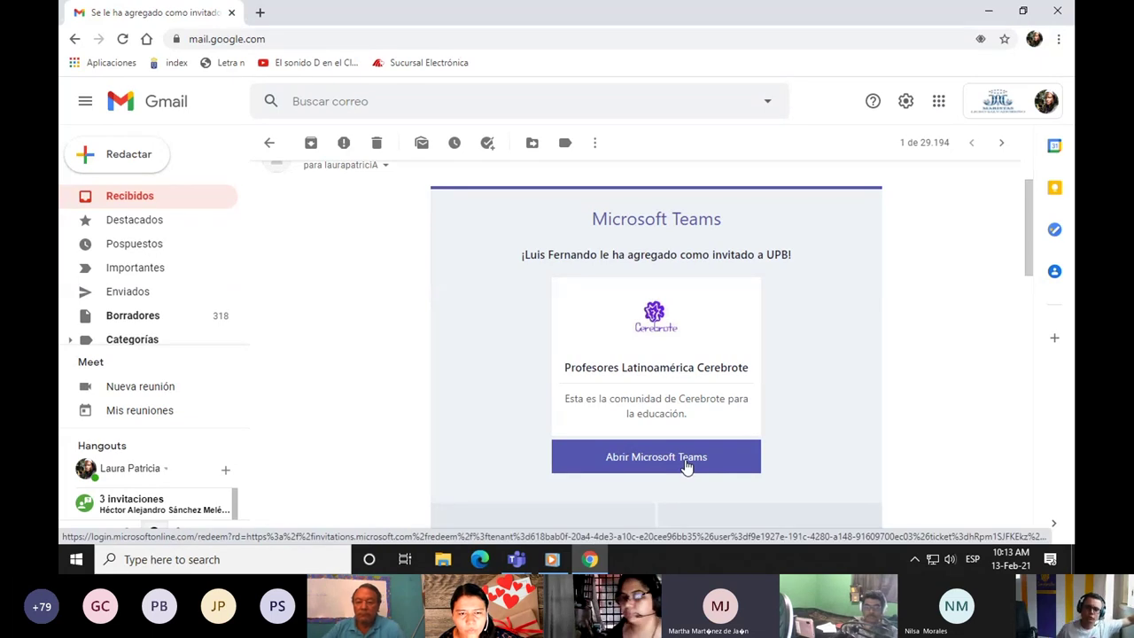
left_click(689, 462)
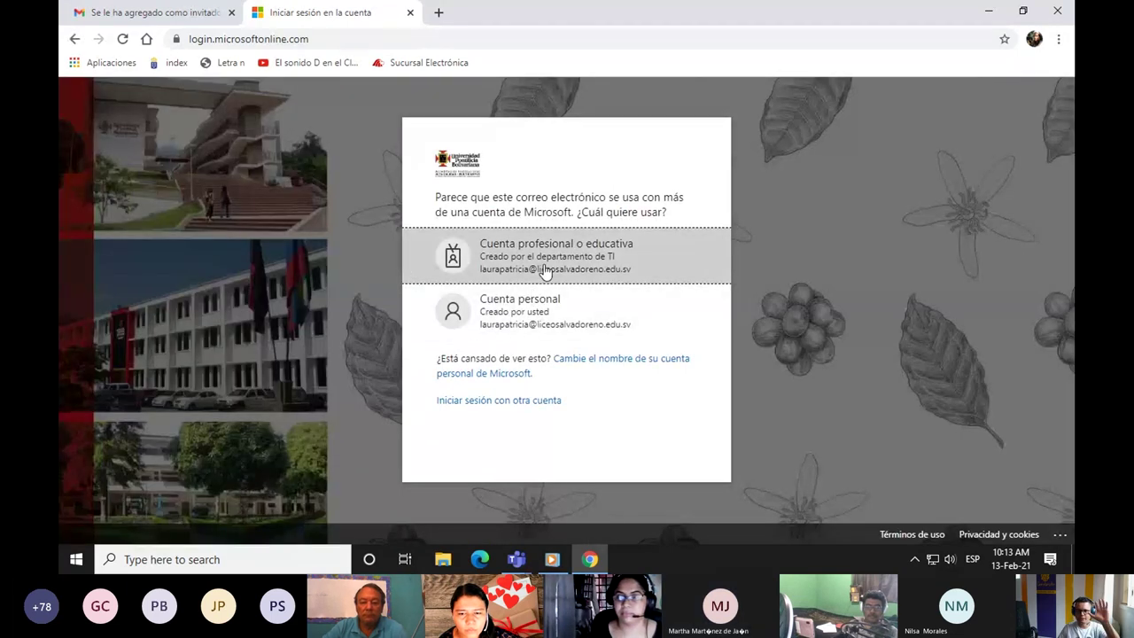
Sign in with the work or school account's saved password and accept UPB's requested permissions.
left_click(546, 271)
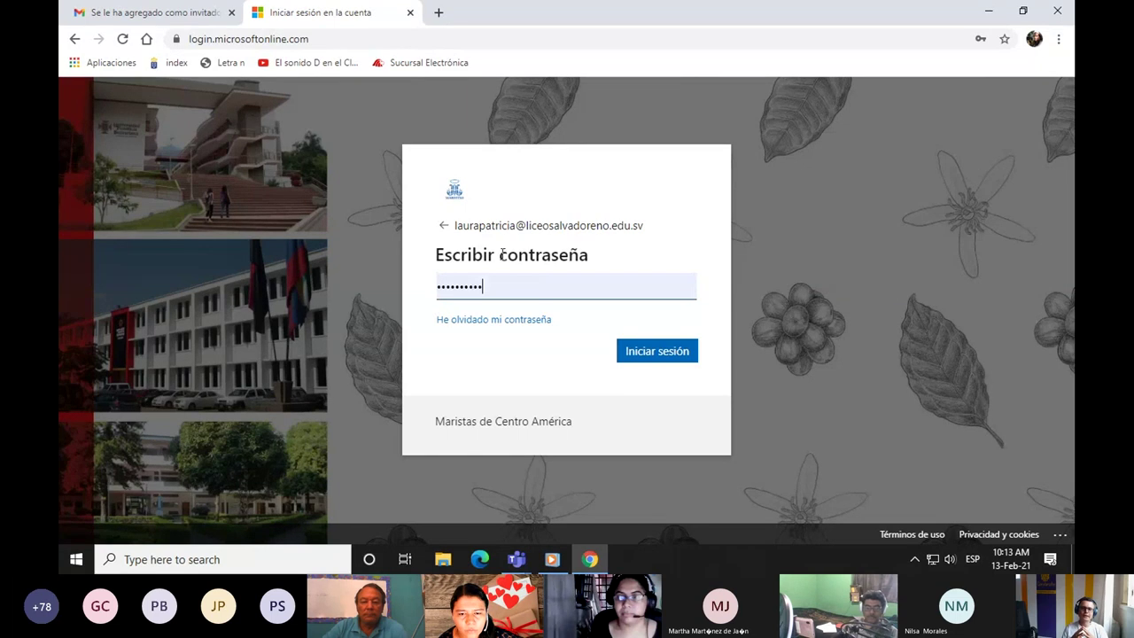
left_click(444, 227)
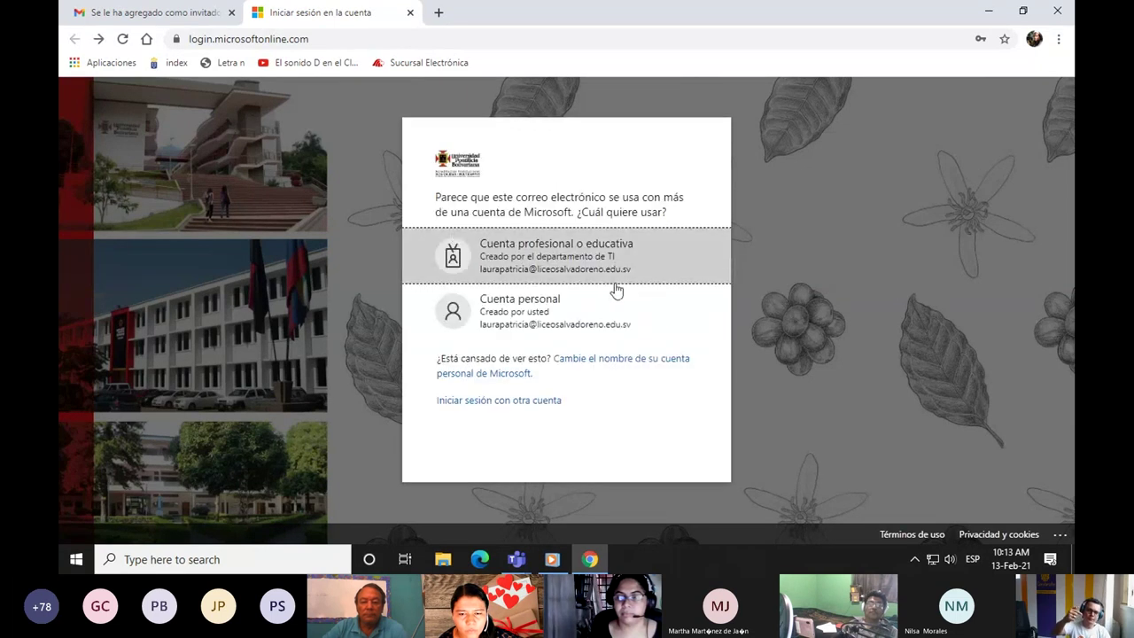
left_click(565, 252)
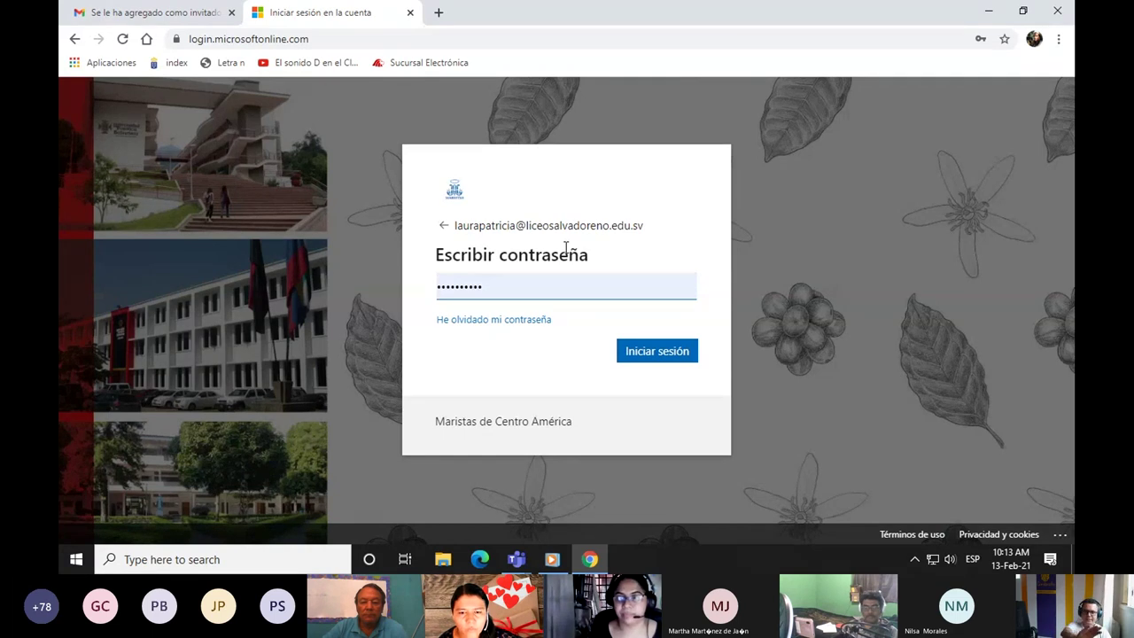
left_click(632, 355)
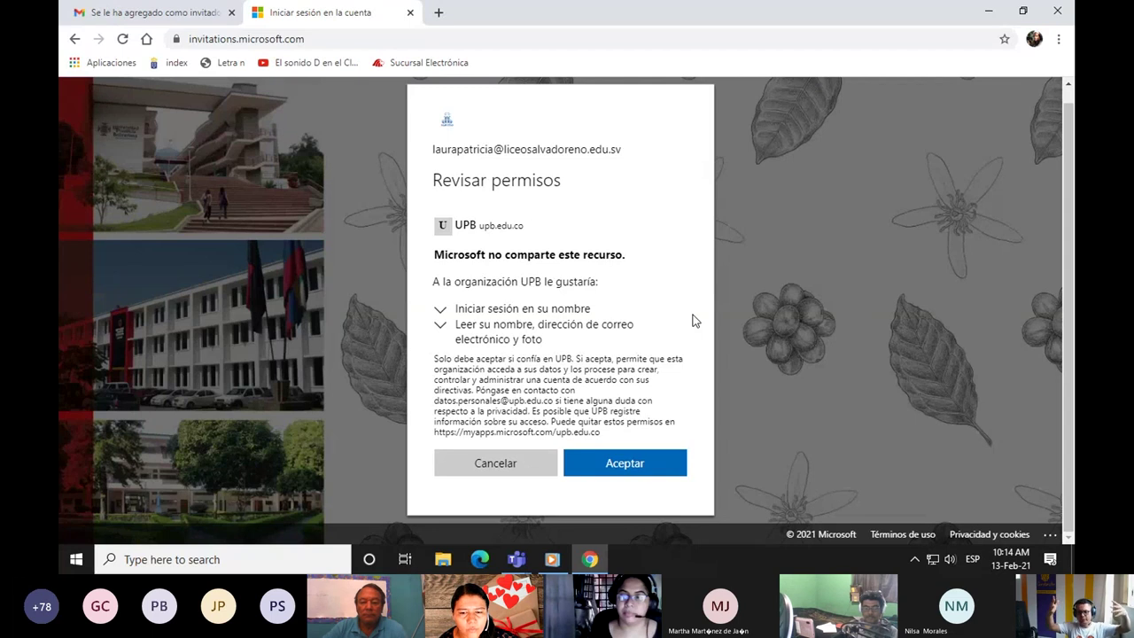
left_click(663, 468)
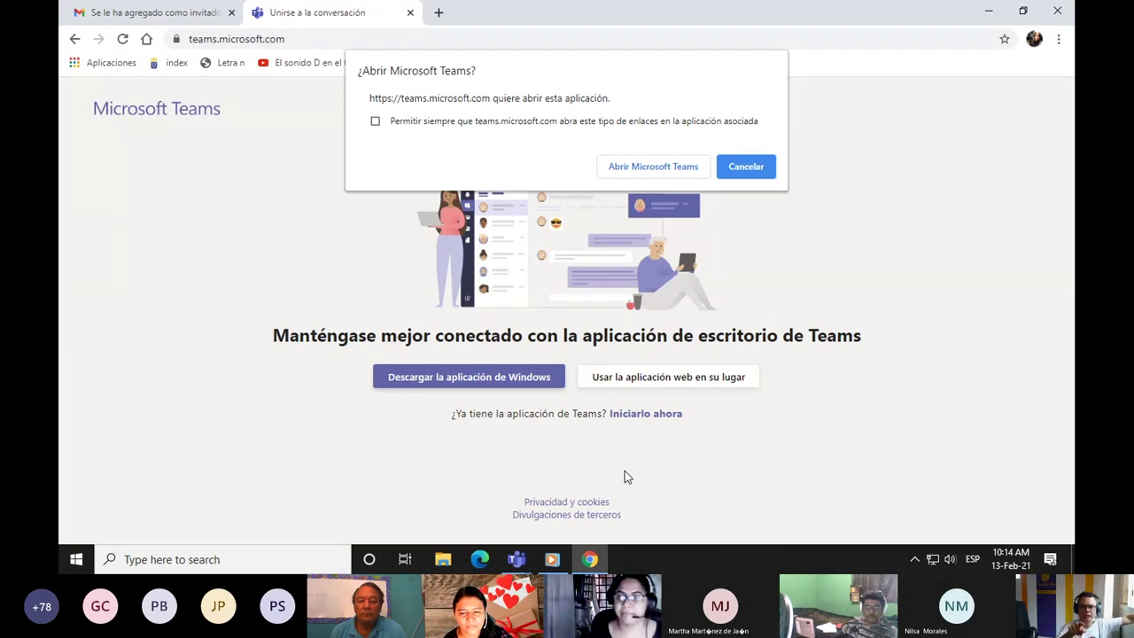
Launch the Teams desktop app, look over its Equipos list, then minimize it.
mouse_move(518, 558)
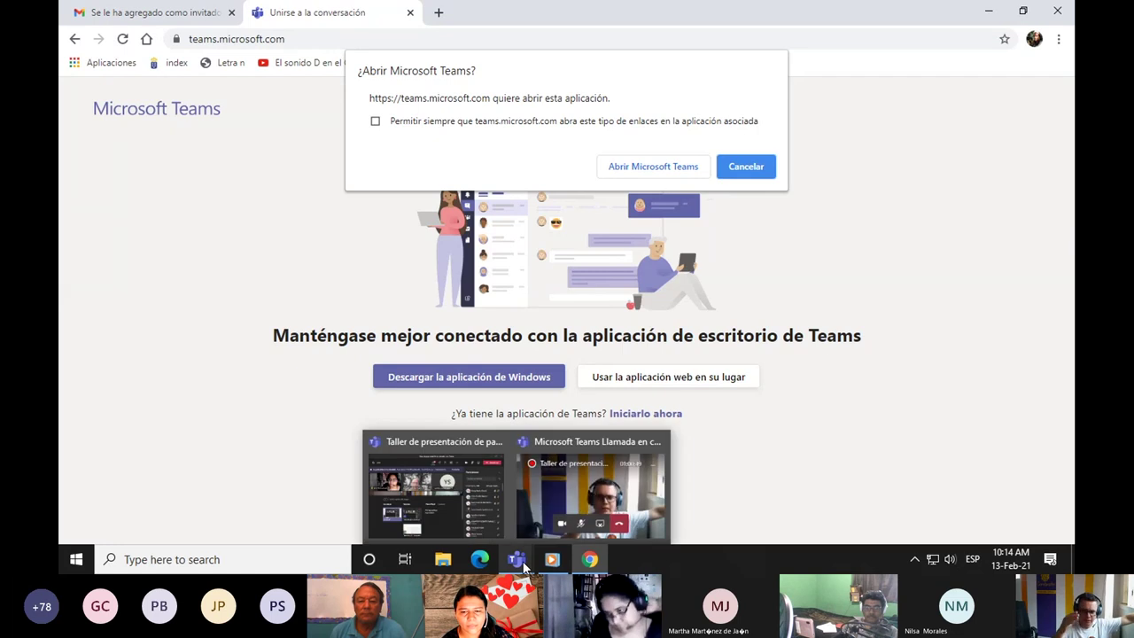
left_click(664, 170)
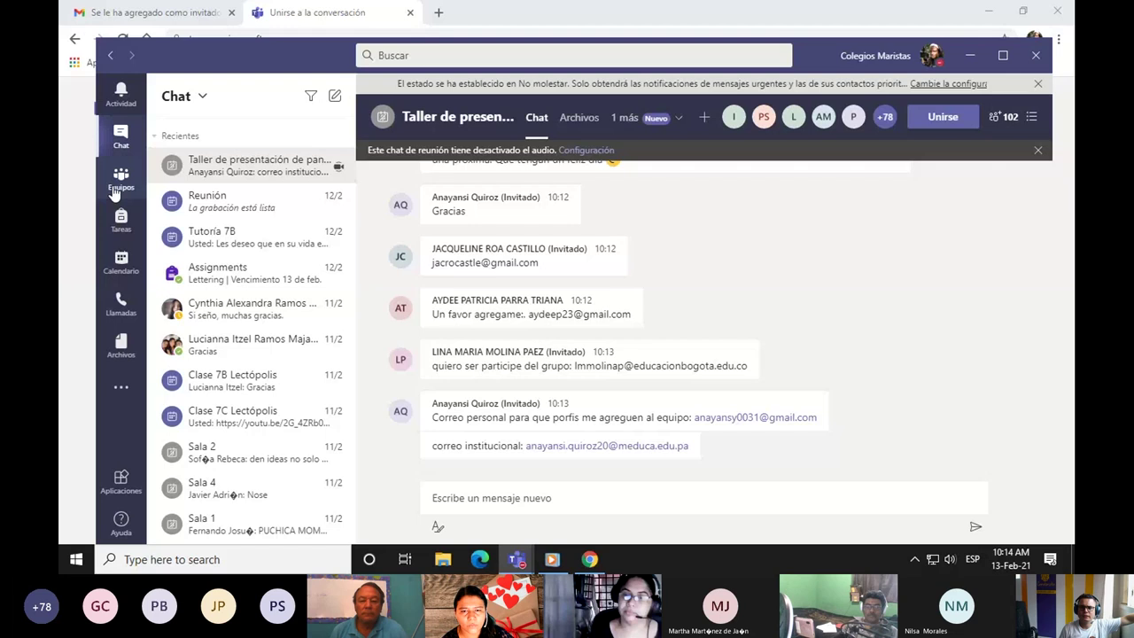
left_click(120, 179)
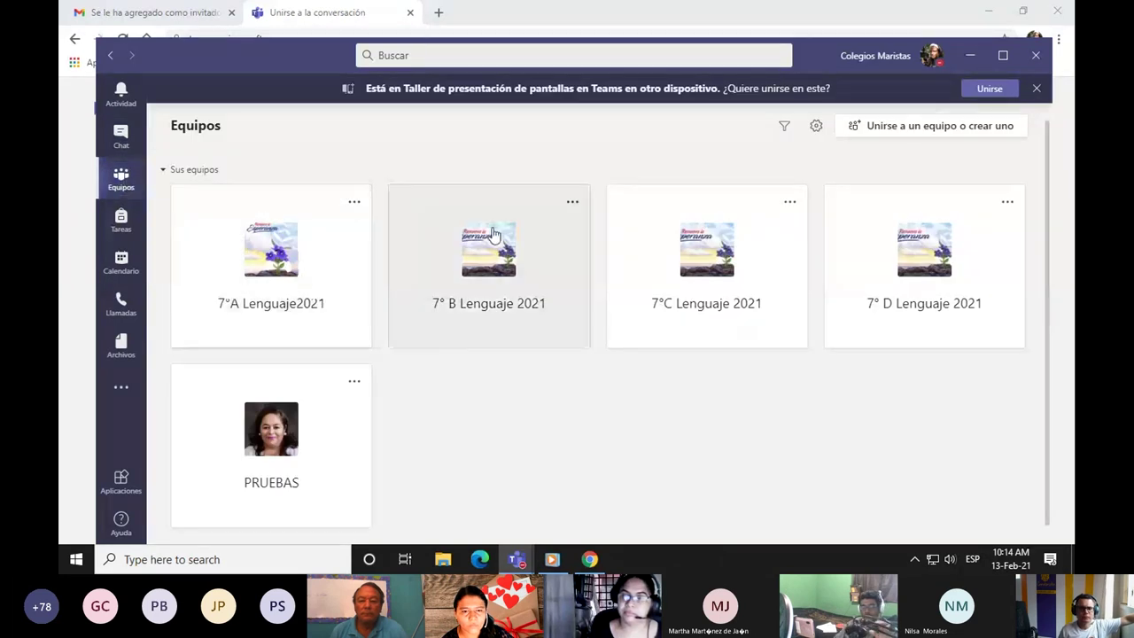
scroll(670, 293, "down", 2)
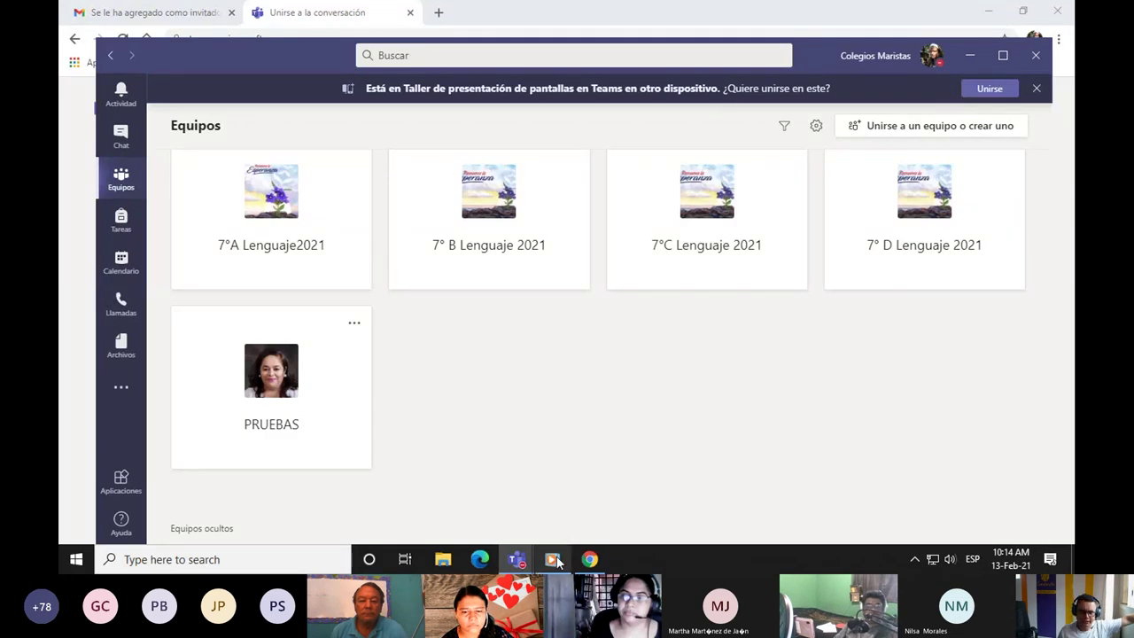
mouse_move(556, 556)
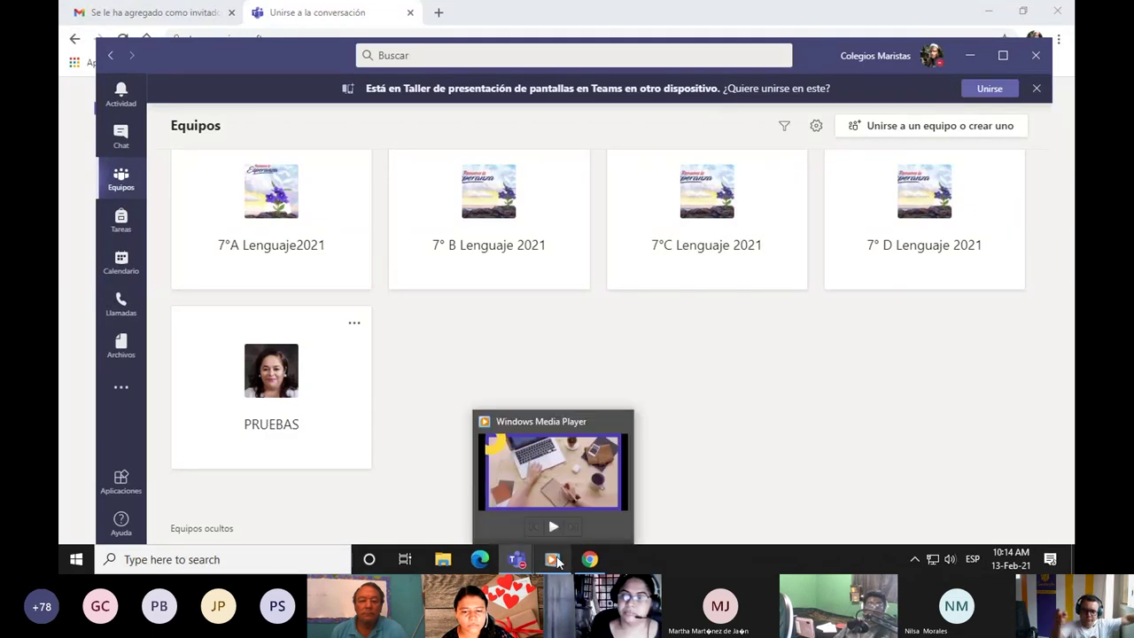
left_click(969, 56)
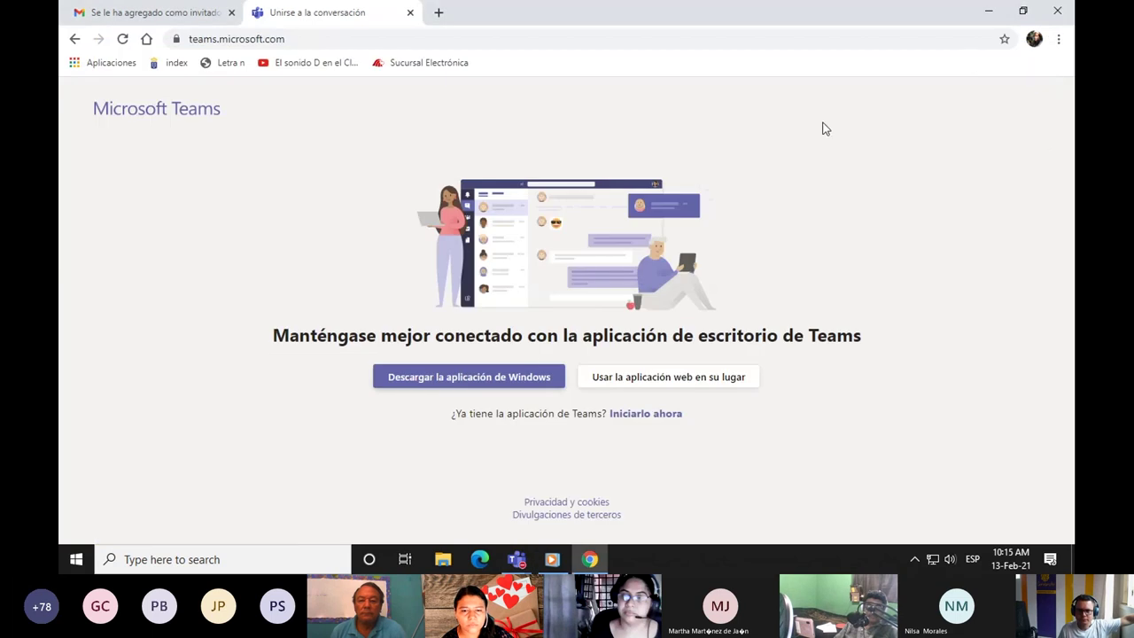
Continue in Teams on the web and post 'Sí, lo logramos' as a new General channel conversation.
left_click(696, 387)
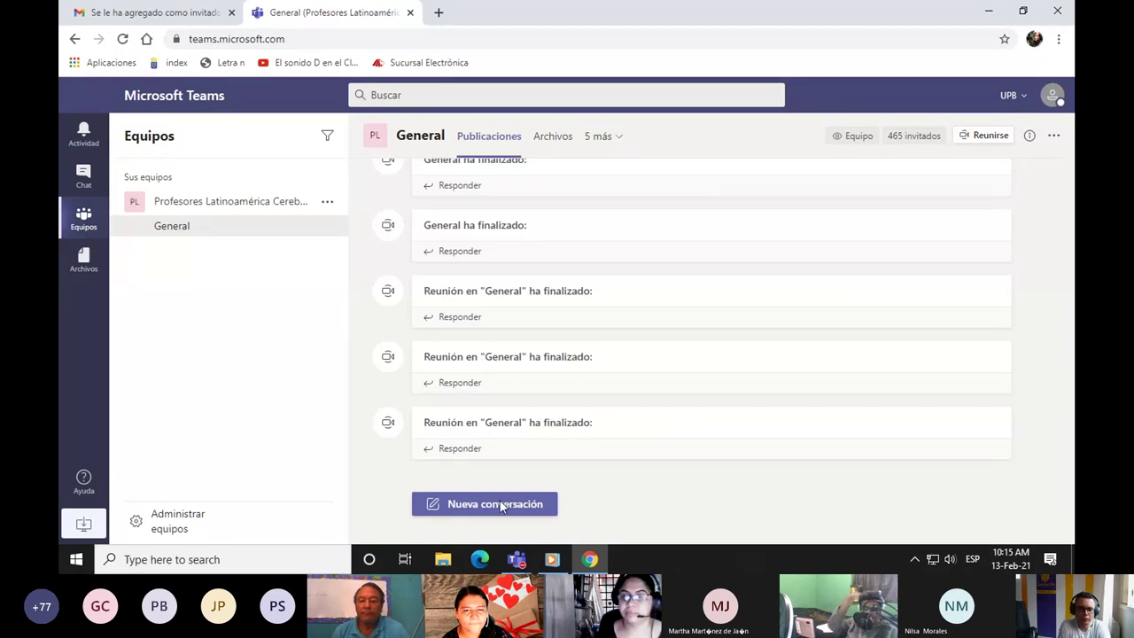
left_click(500, 504)
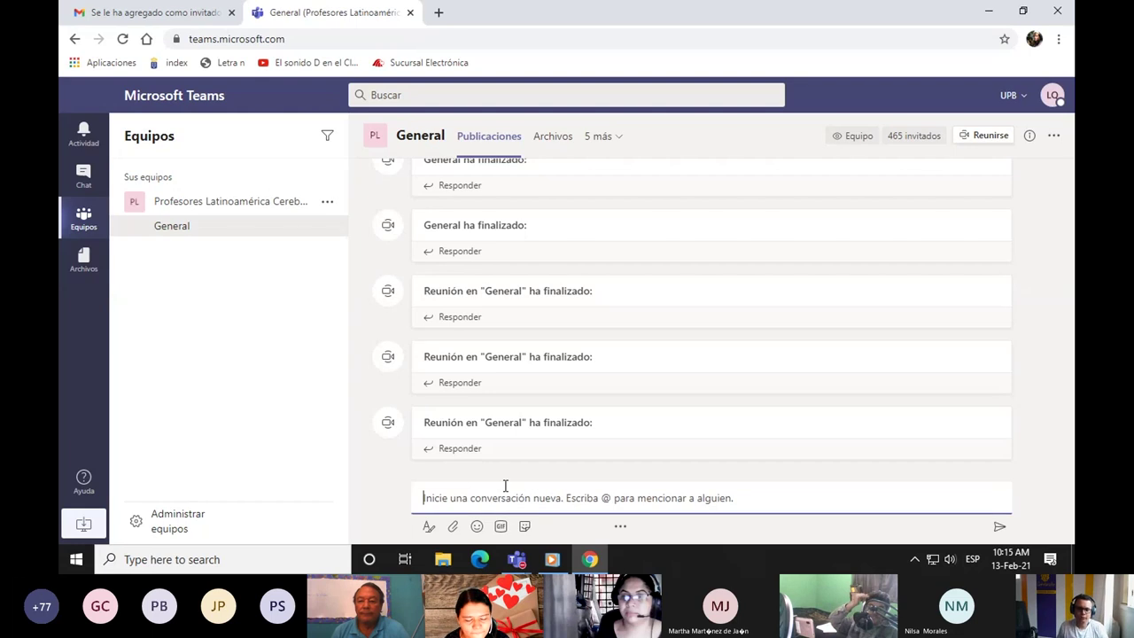
type("Sí")
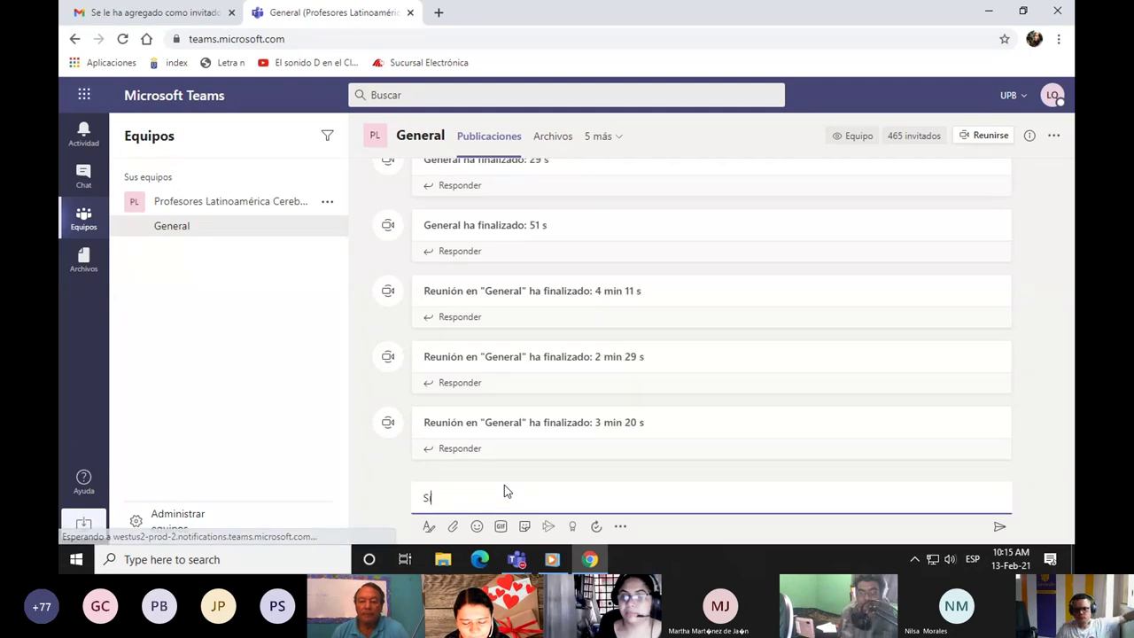
type(", lo ")
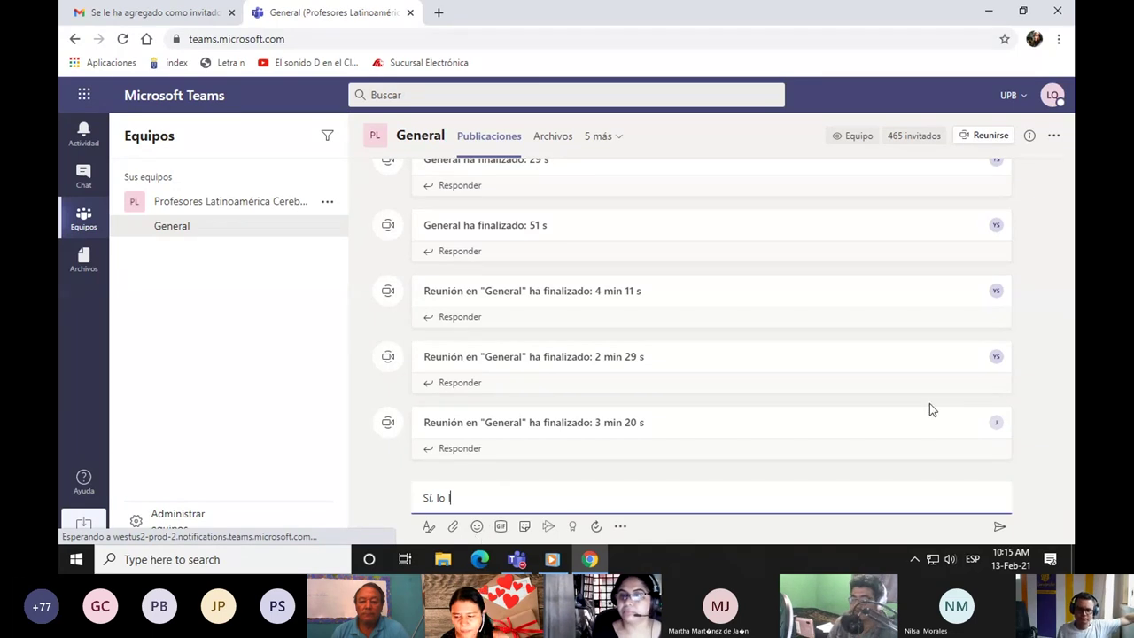
type("logramos")
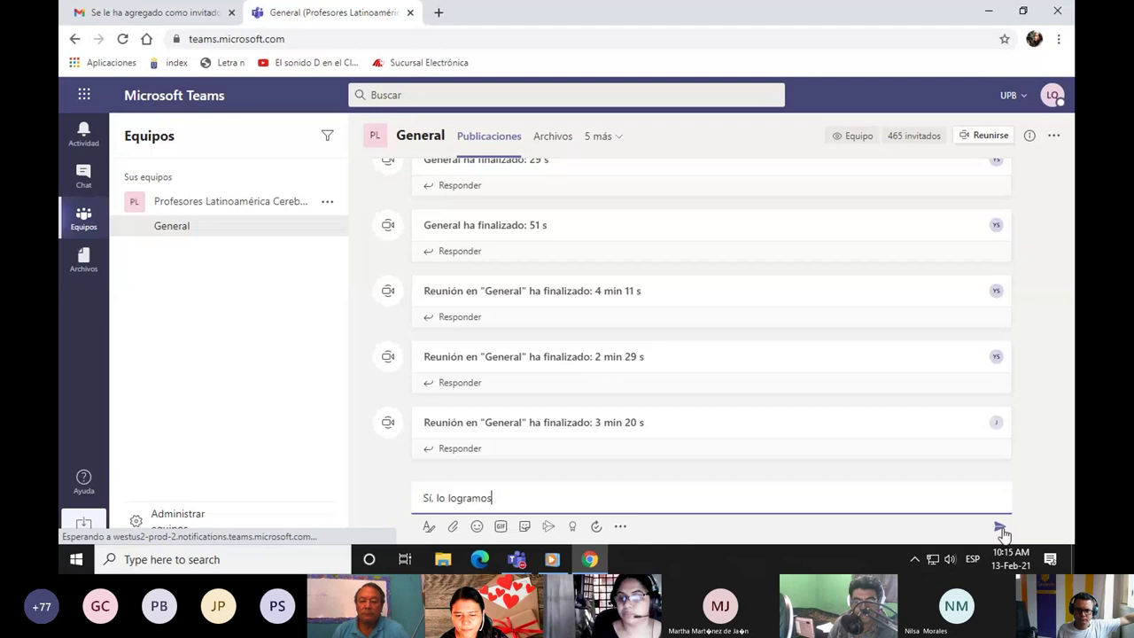
left_click(1000, 529)
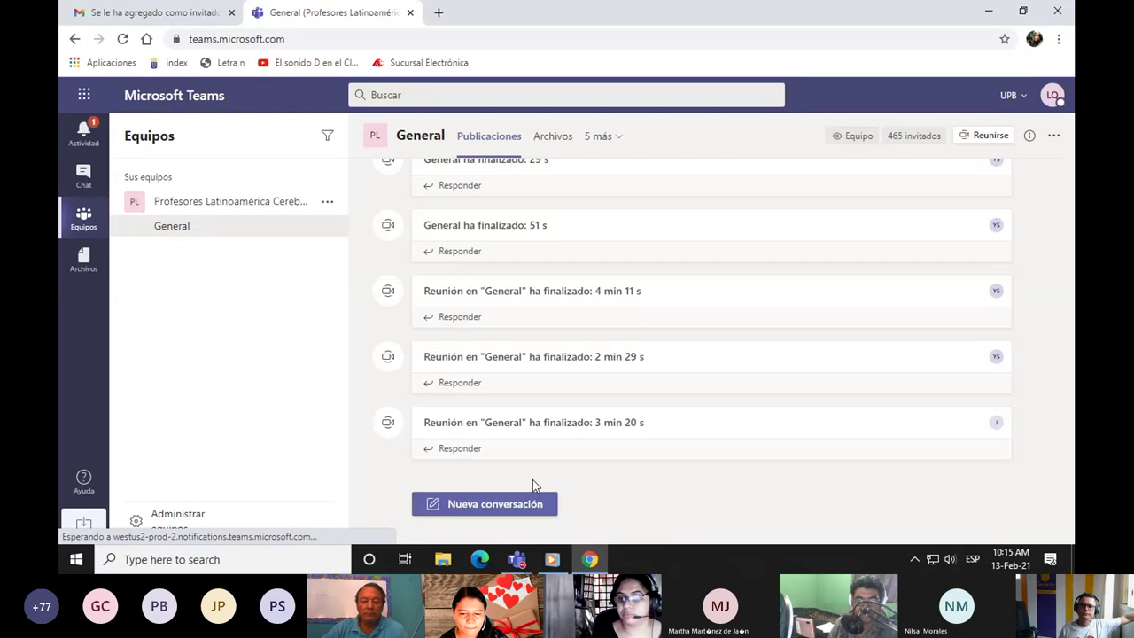
Start another channel conversation, bring up the emoji picker, and switch to the desktop Teams window.
left_click(522, 505)
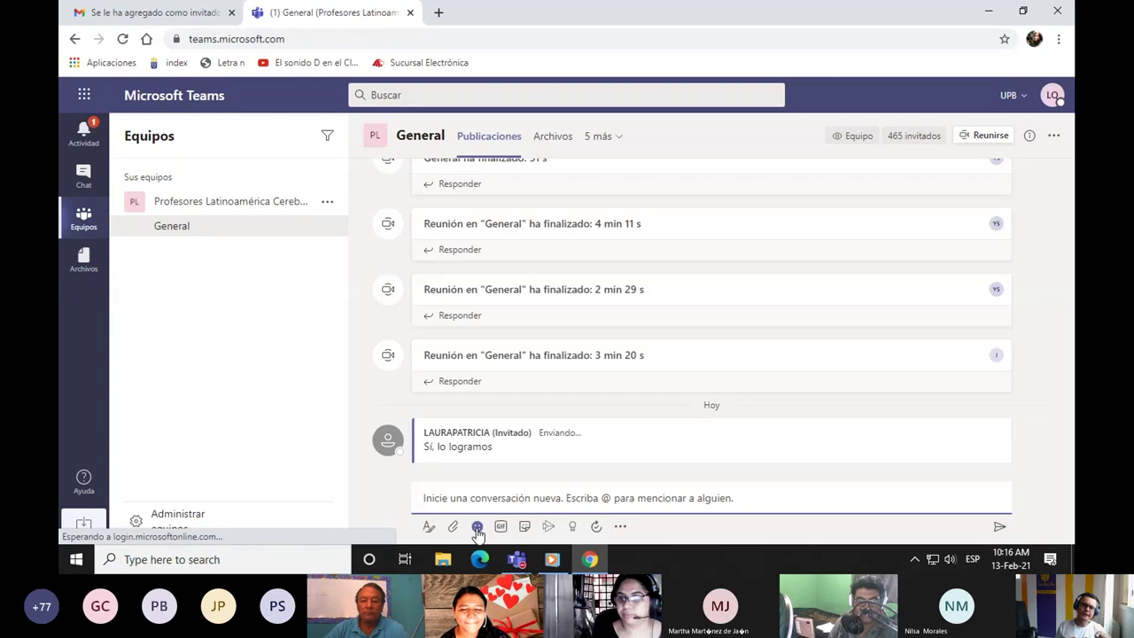
left_click(476, 528)
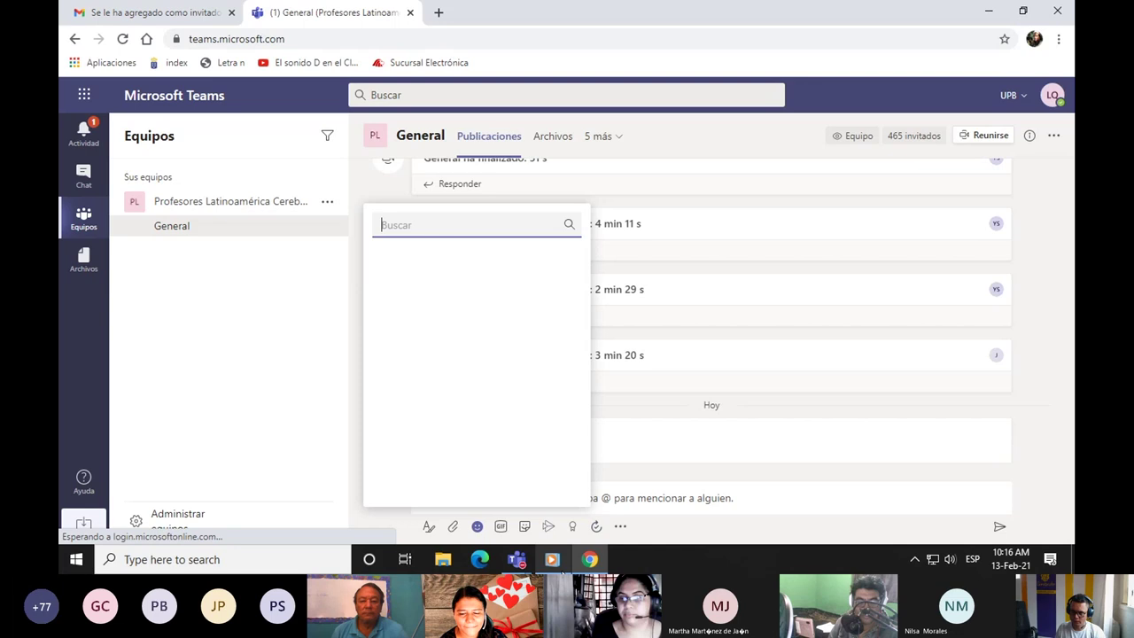
mouse_move(516, 559)
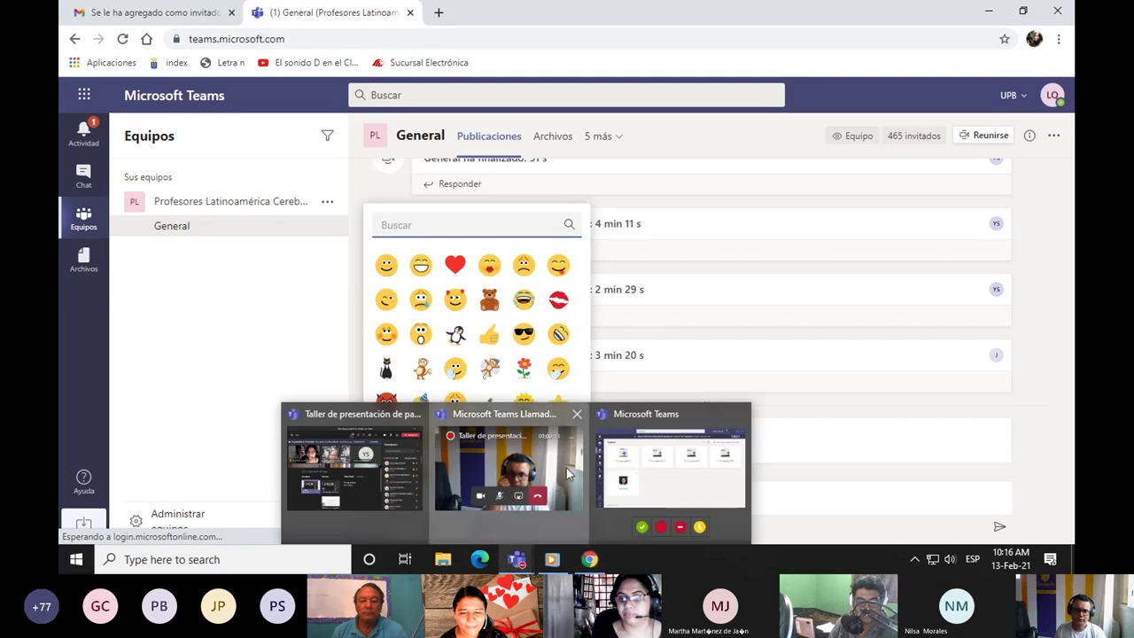
left_click(591, 490)
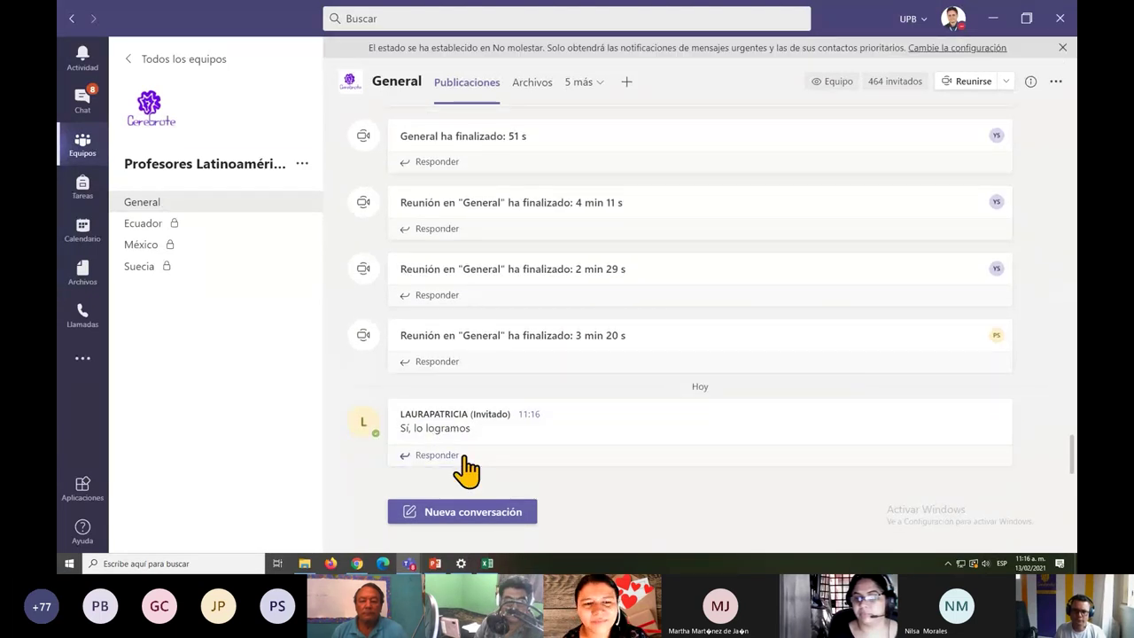
Reply 'cLARO QUE SI' under the 'Sí, lo logramos' post.
left_click(461, 455)
type("cLARO QUE SO")
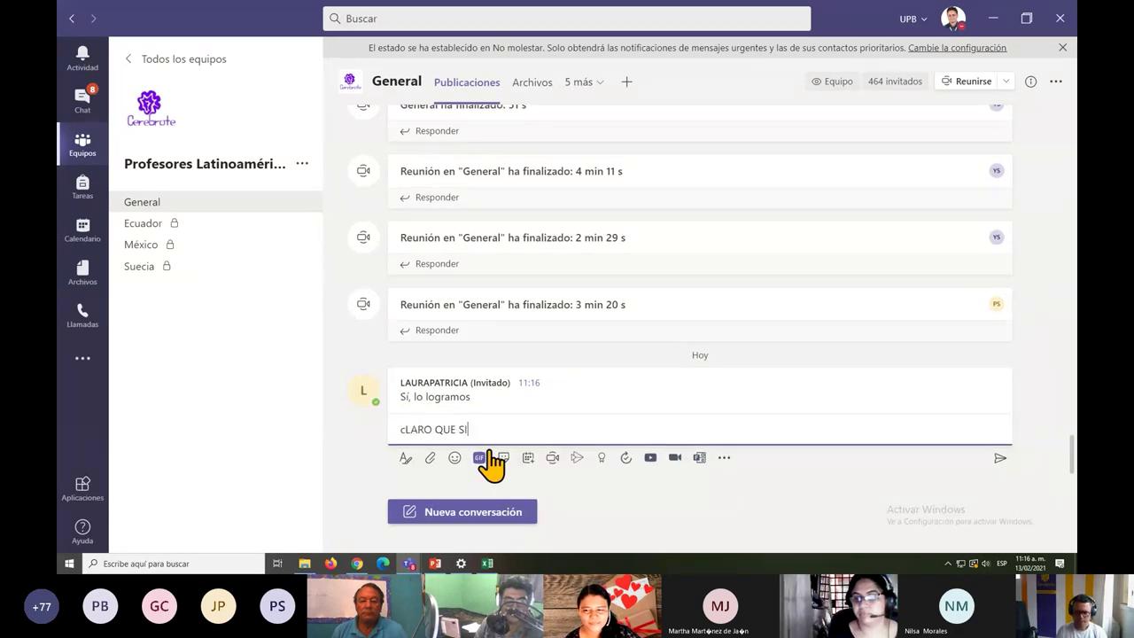
key("Return")
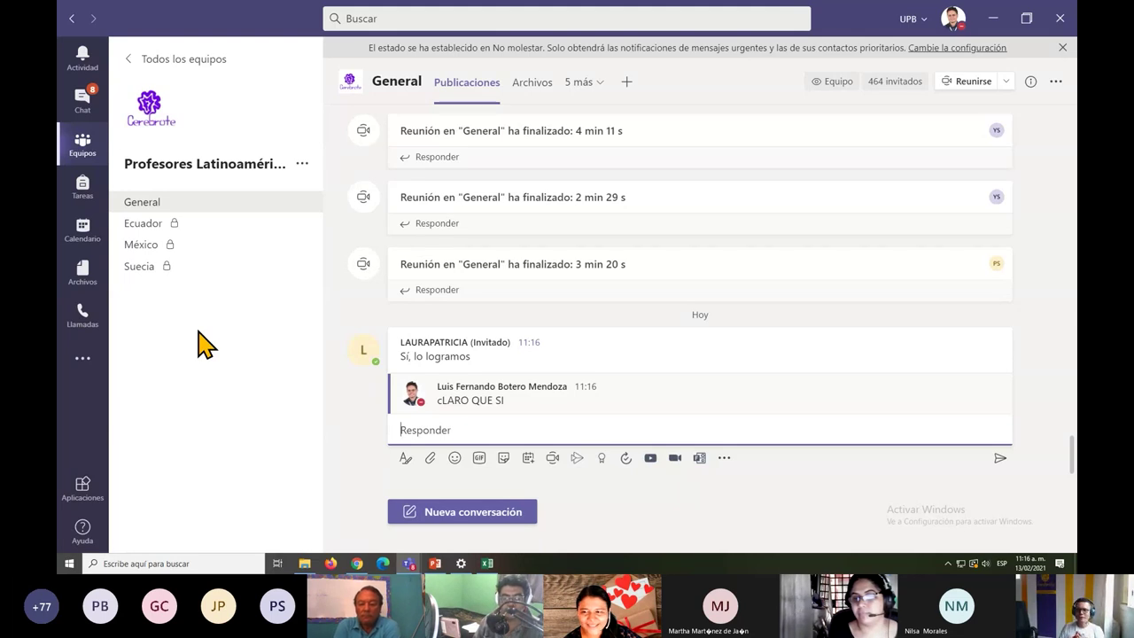
scroll(673, 412, "up", 10)
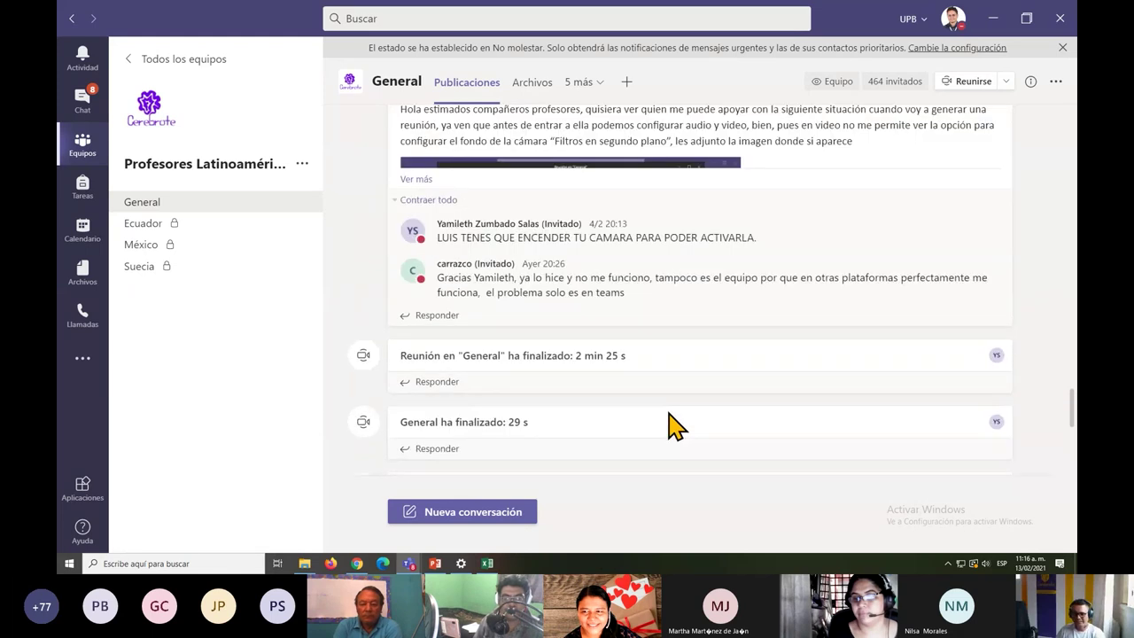
scroll(678, 260, "up", 2)
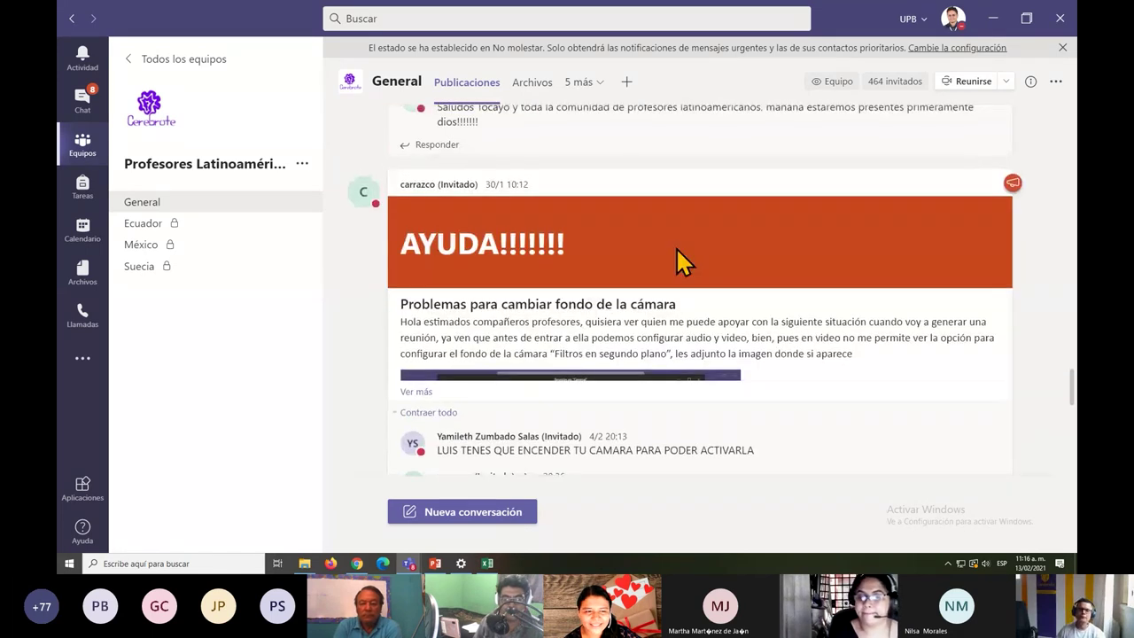
scroll(634, 239, "down", 1)
scroll(635, 241, "down", 3)
Return to the Teams meeting window and stop sharing the screen.
key("alt+Tab")
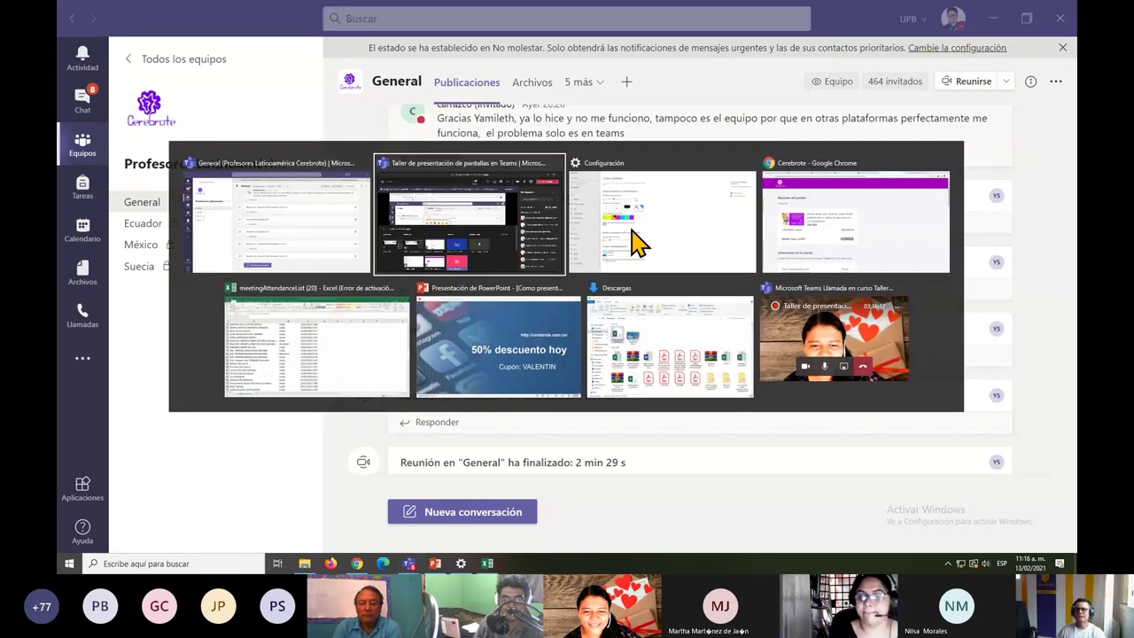
key("alt+Tab")
key("alt+Tab")
key("alt+Tab")
key("alt+Tab")
key("alt+Tab")
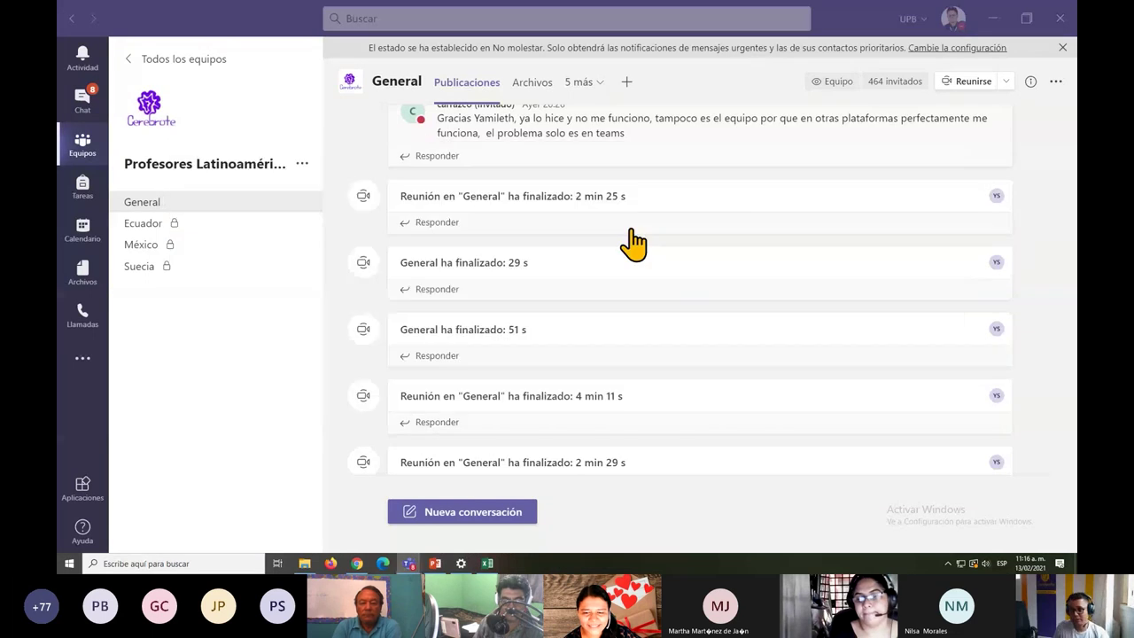
key("alt+Tab")
key("alt+Tab")
key("alt+Tab")
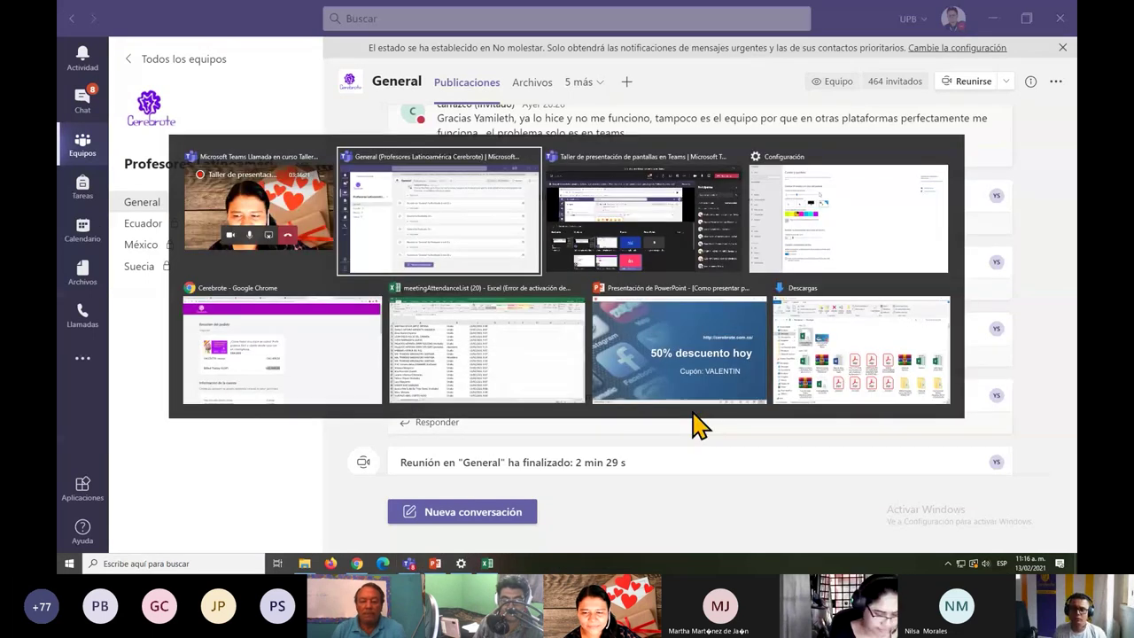
key("alt+Tab")
key("alt+Tab")
key("alt+Tab")
key("alt+Tab")
key("alt+Tab")
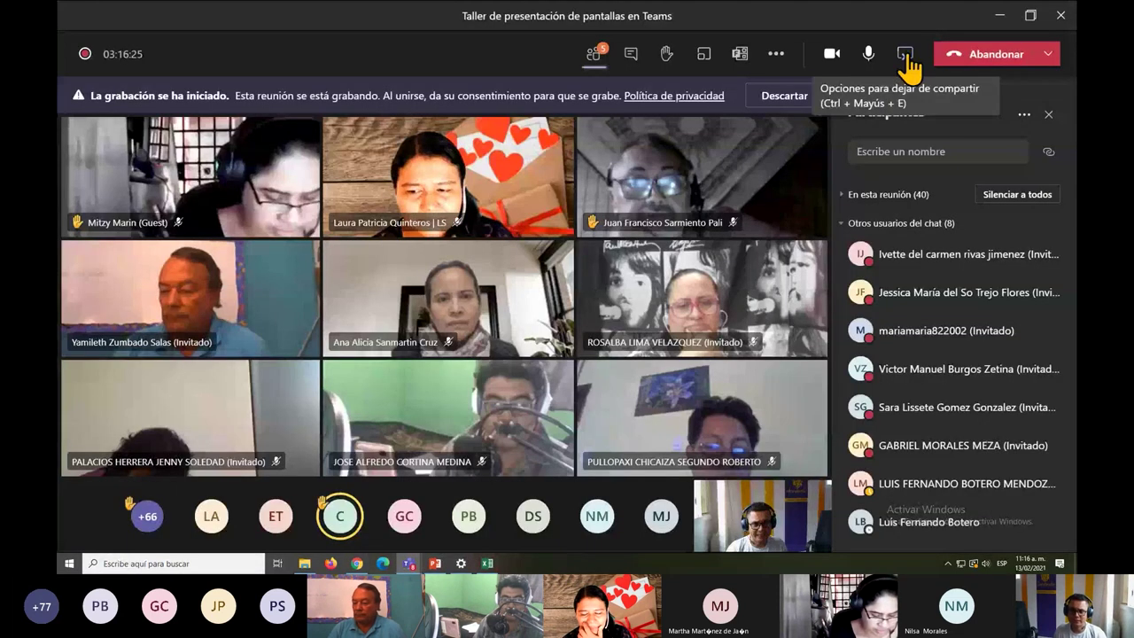
left_click(907, 56)
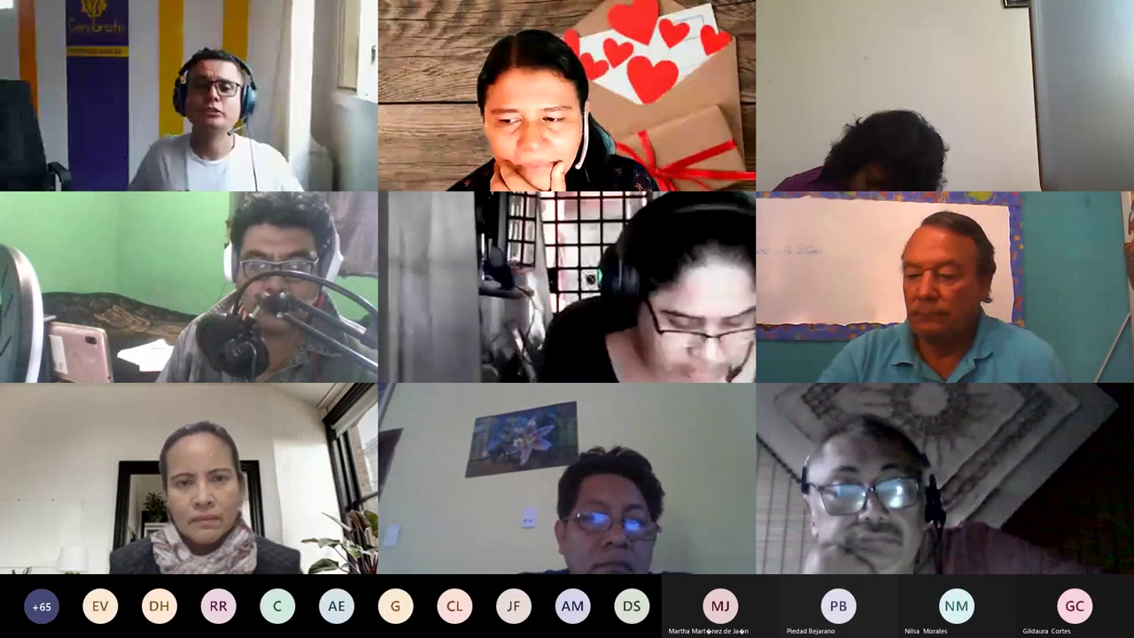
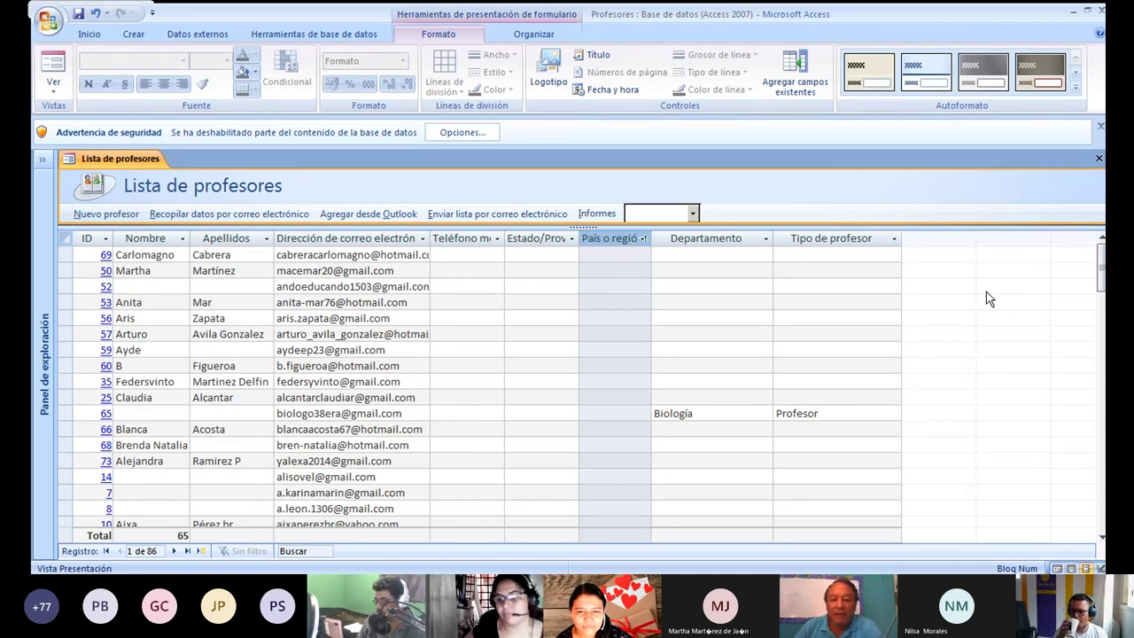
Filter the País o región column to México only, leaving 23 teacher records.
left_click(640, 244)
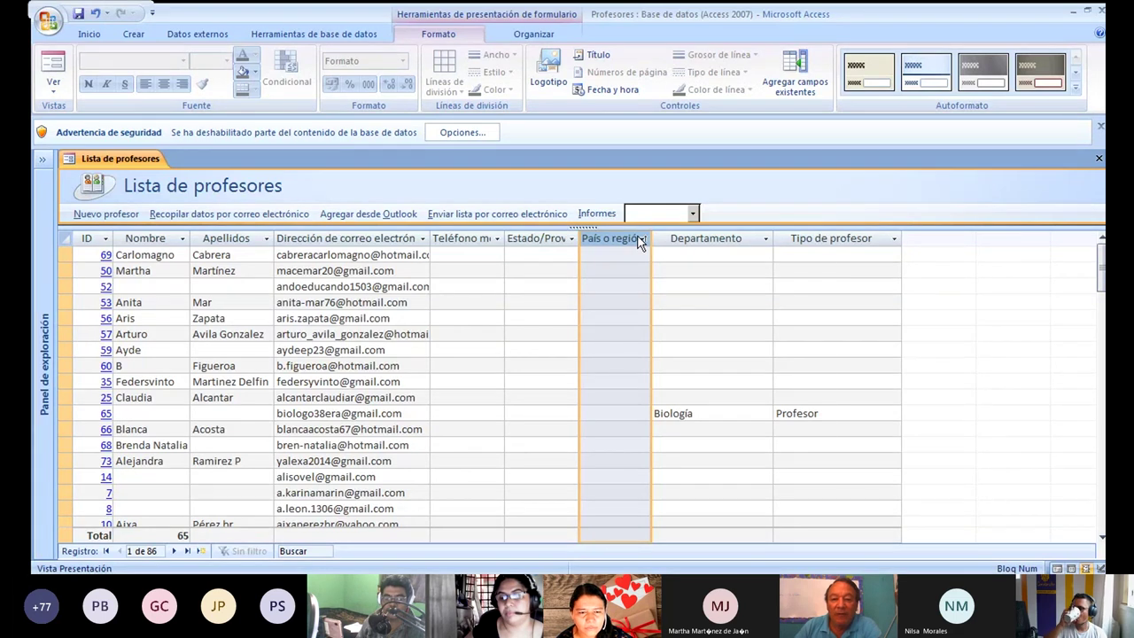
left_click(641, 240)
left_click(673, 329)
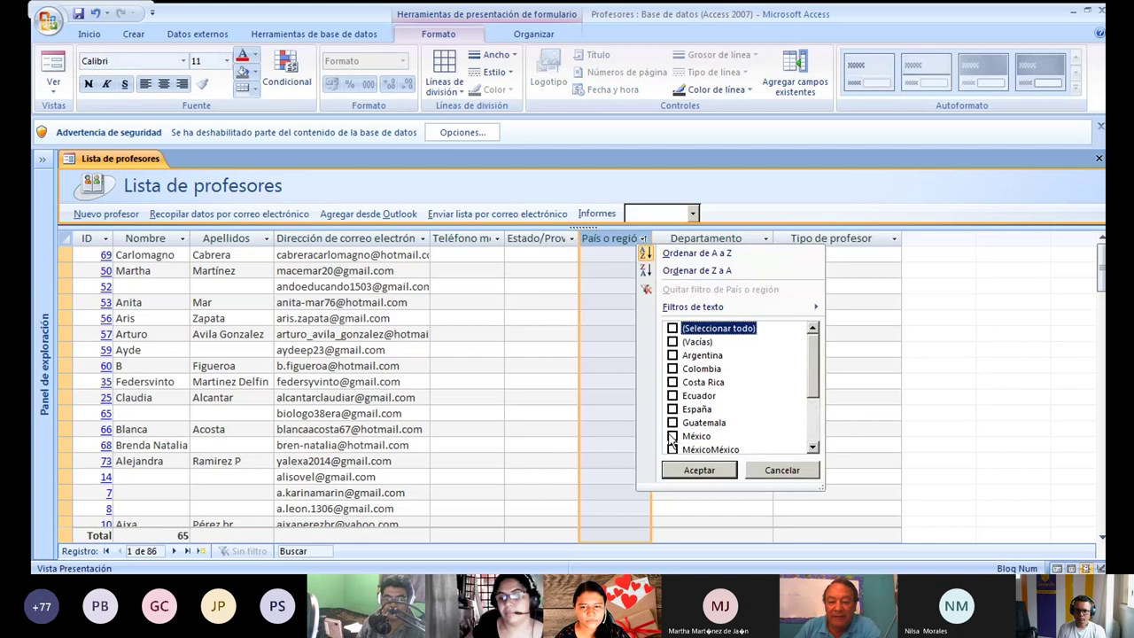
left_click(672, 436)
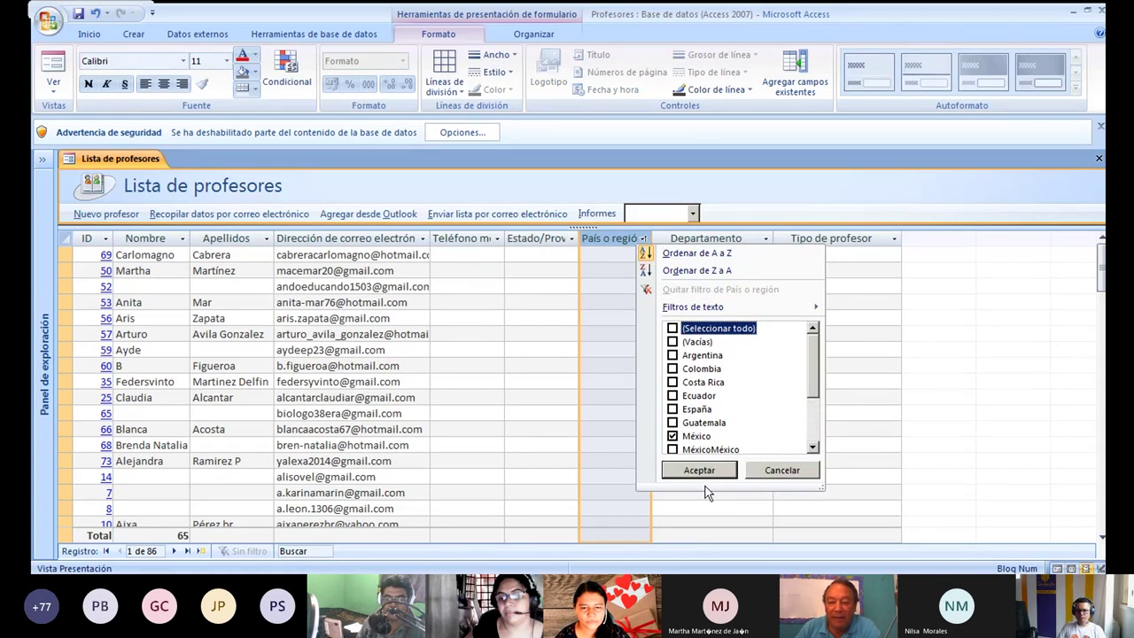
left_click(706, 470)
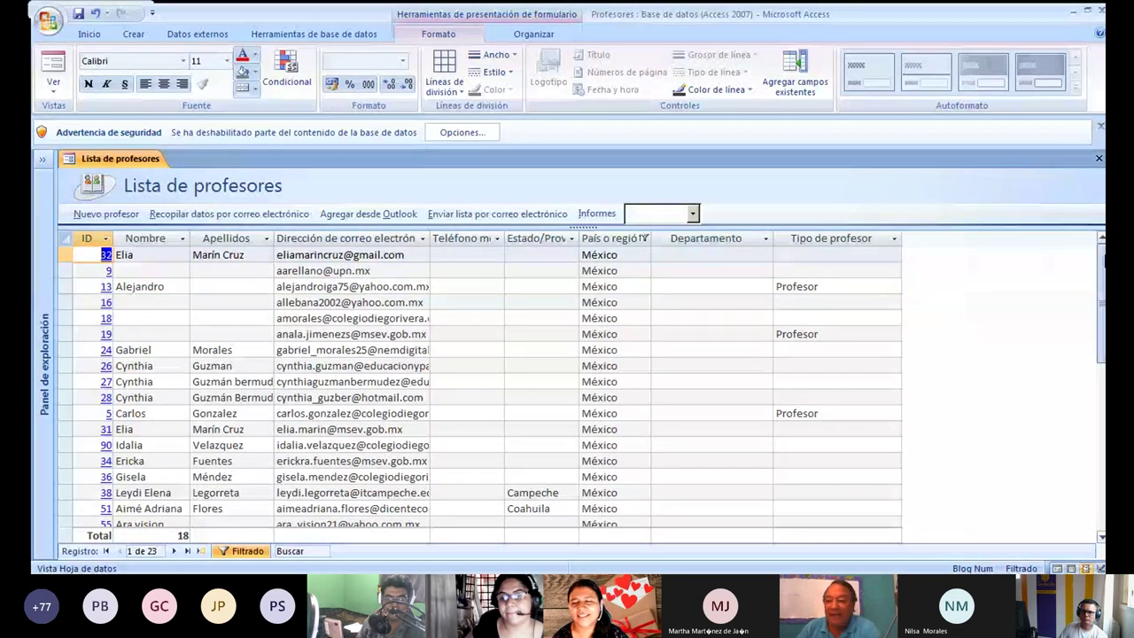
left_click(1101, 259)
left_click_drag(1100, 259, 948, 219)
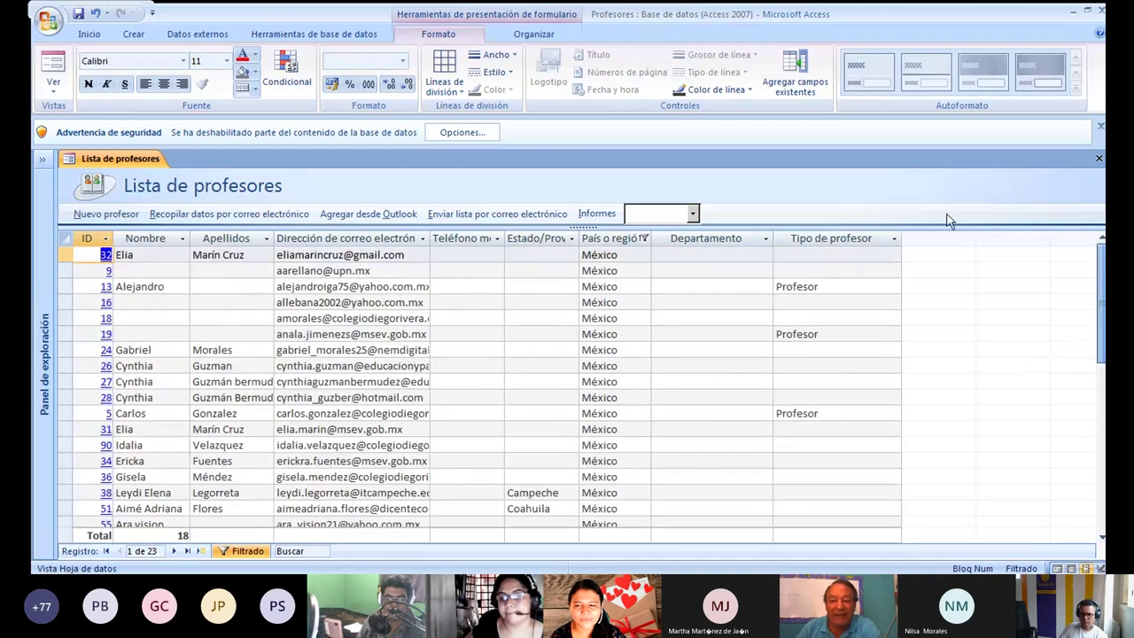
Reset the País o región filter to include every country.
left_click(645, 238)
left_click(644, 238)
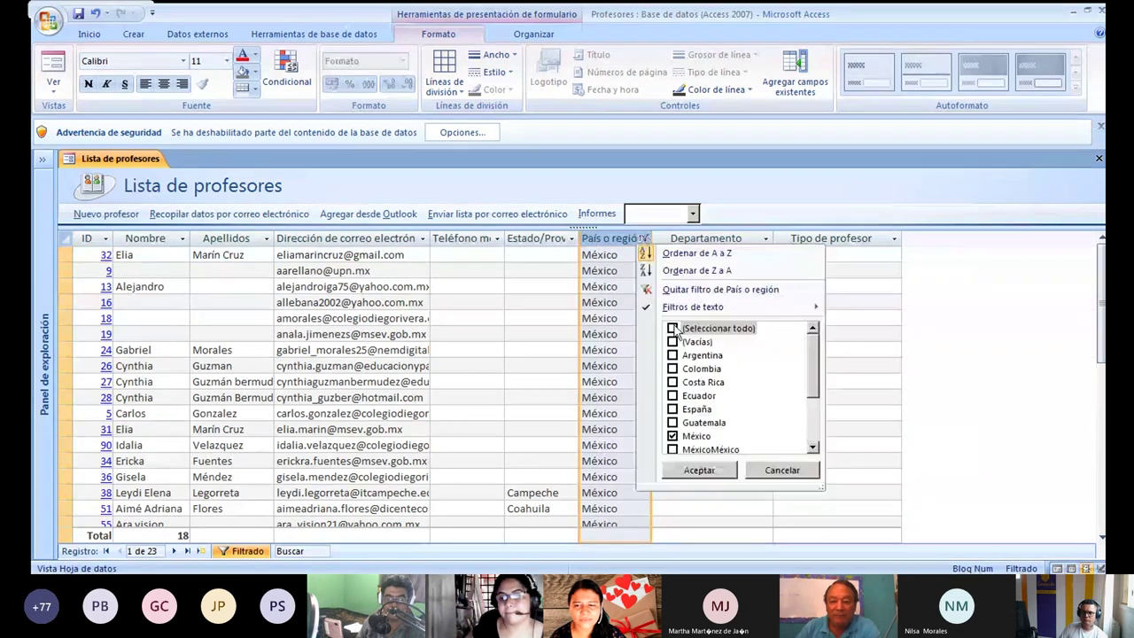
left_click(673, 329)
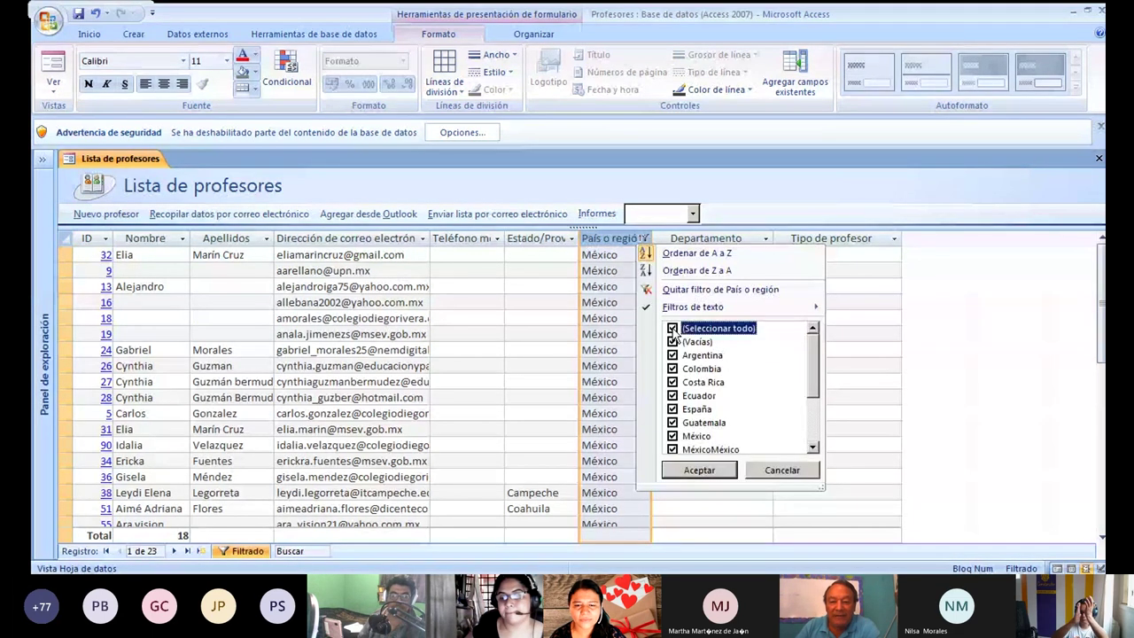
left_click(700, 471)
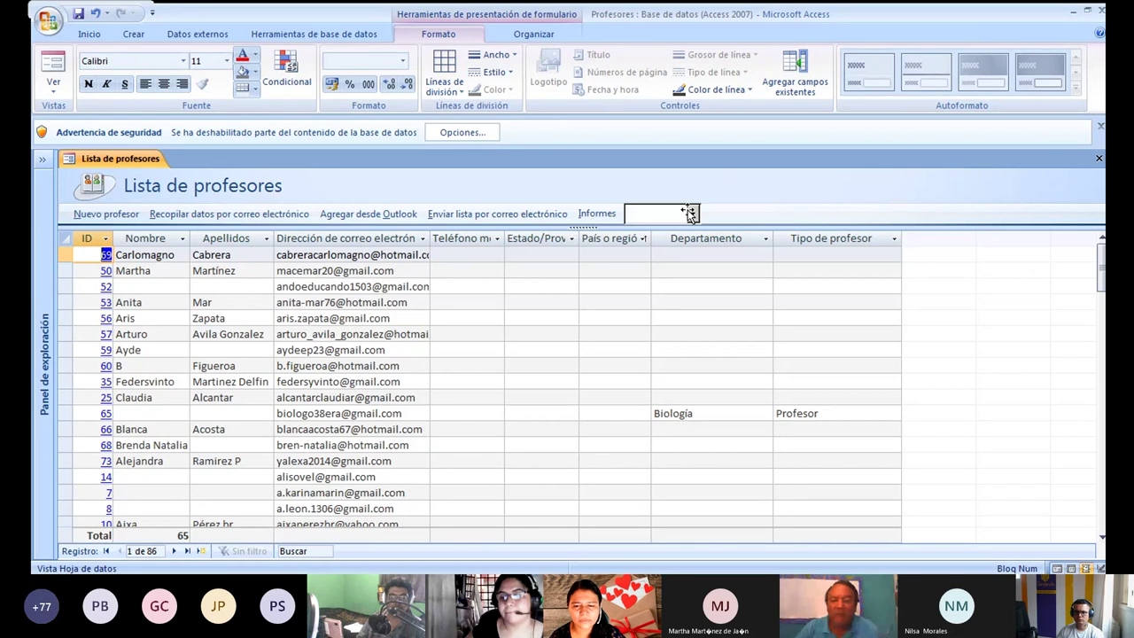
Filter País o región to Panamá only, showing 2 records.
left_click(642, 237)
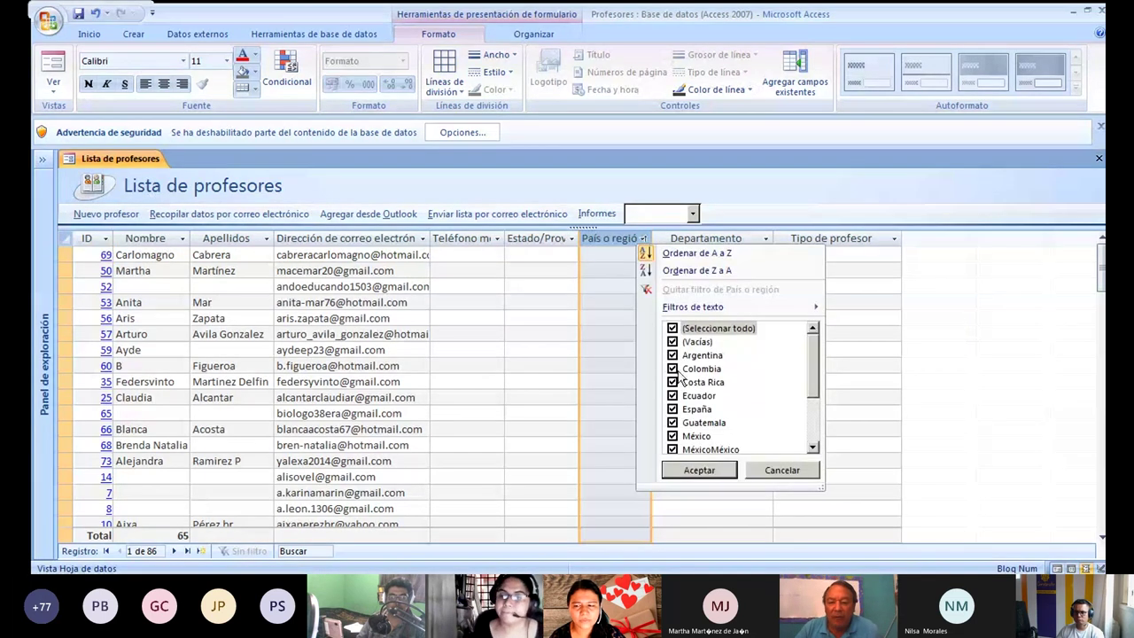
left_click(672, 328)
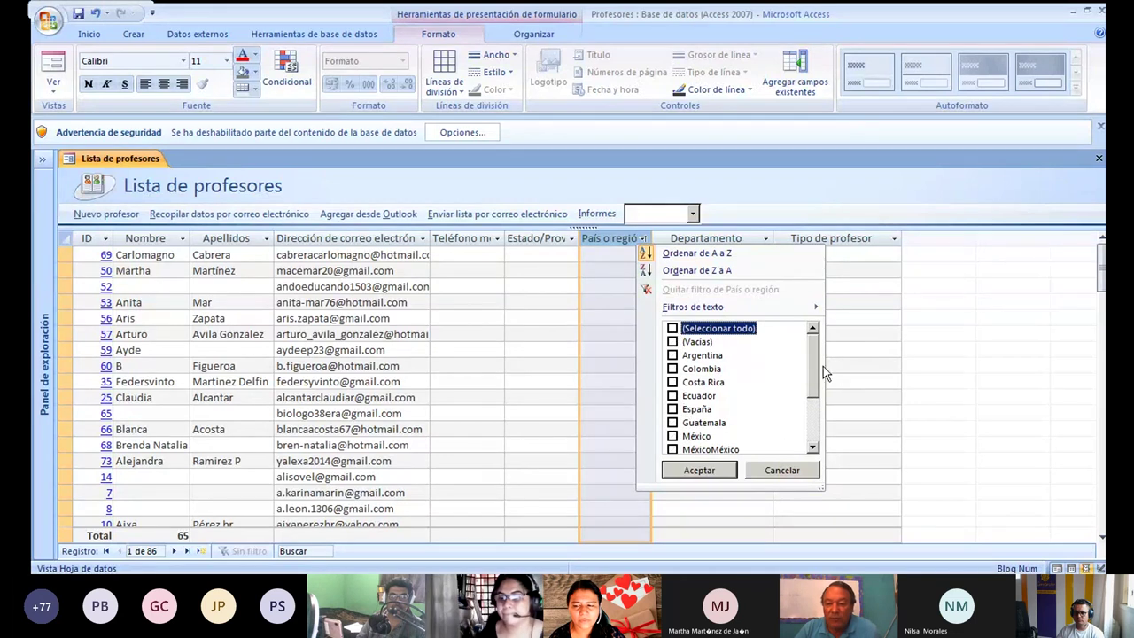
scroll(813, 366, "down", 1)
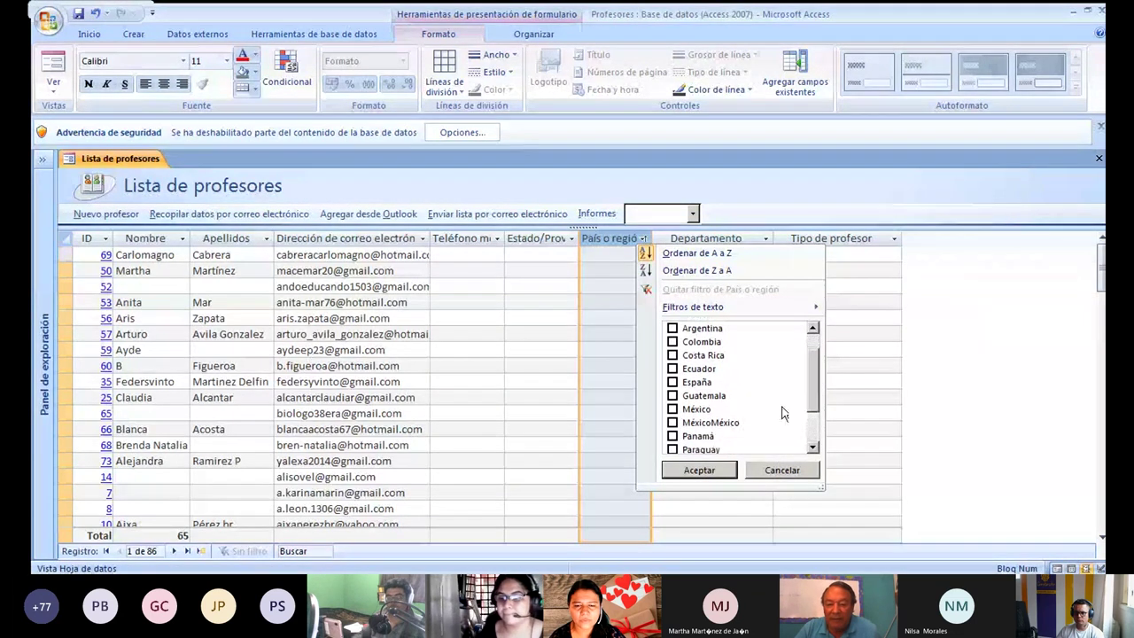
left_click(674, 437)
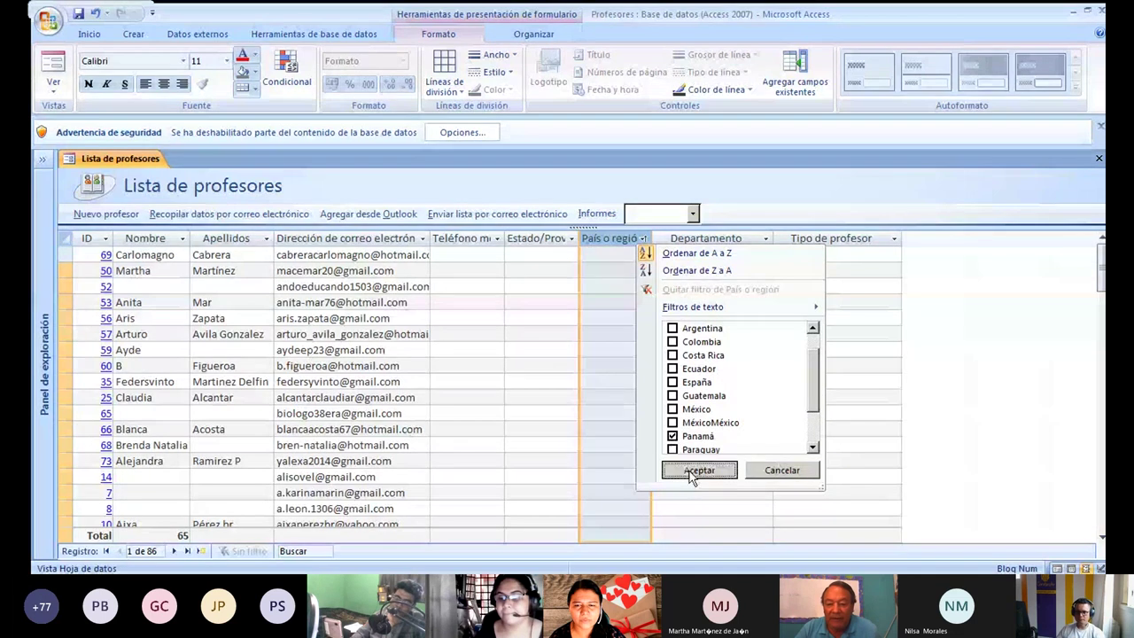
left_click(694, 472)
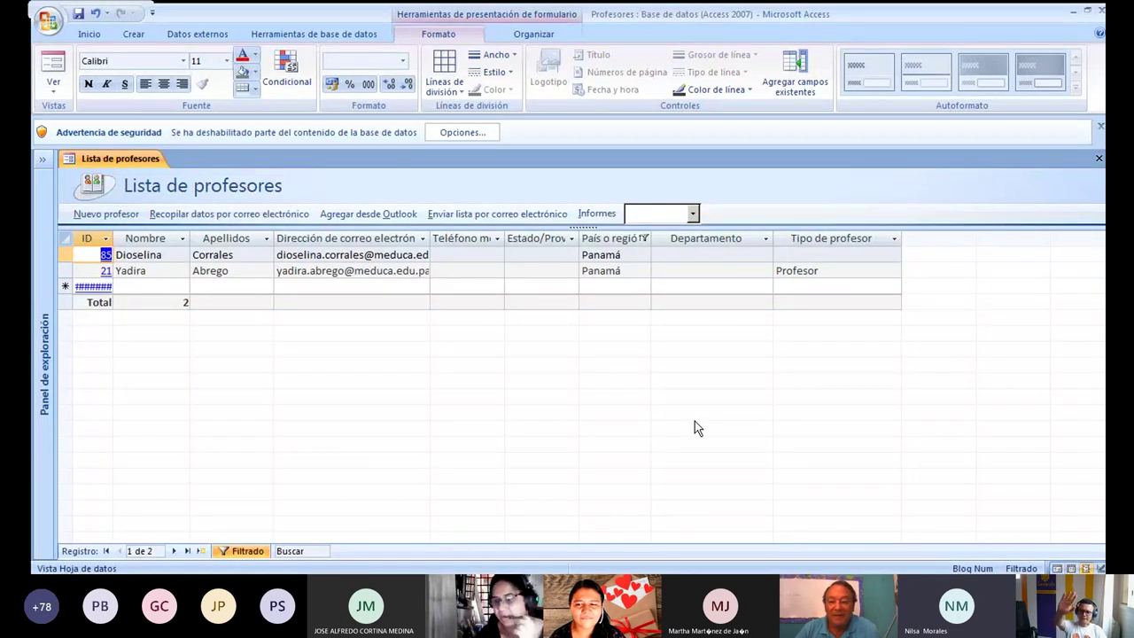
Reselect all countries in the País o región filter to show all 86 records.
left_click(643, 239)
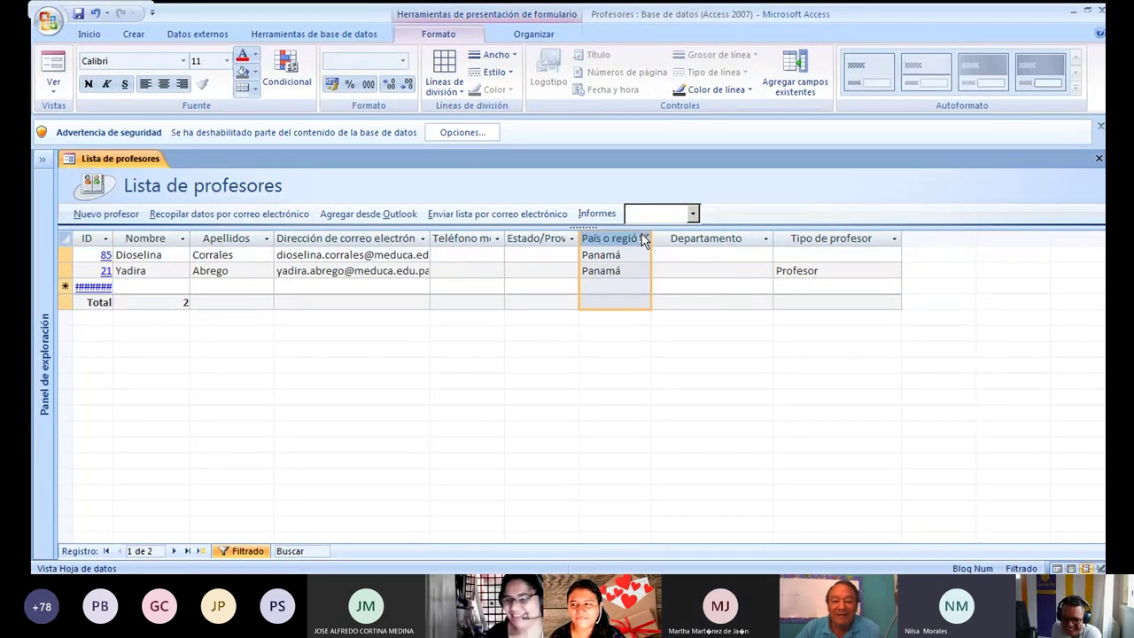
left_click(644, 238)
left_click(674, 329)
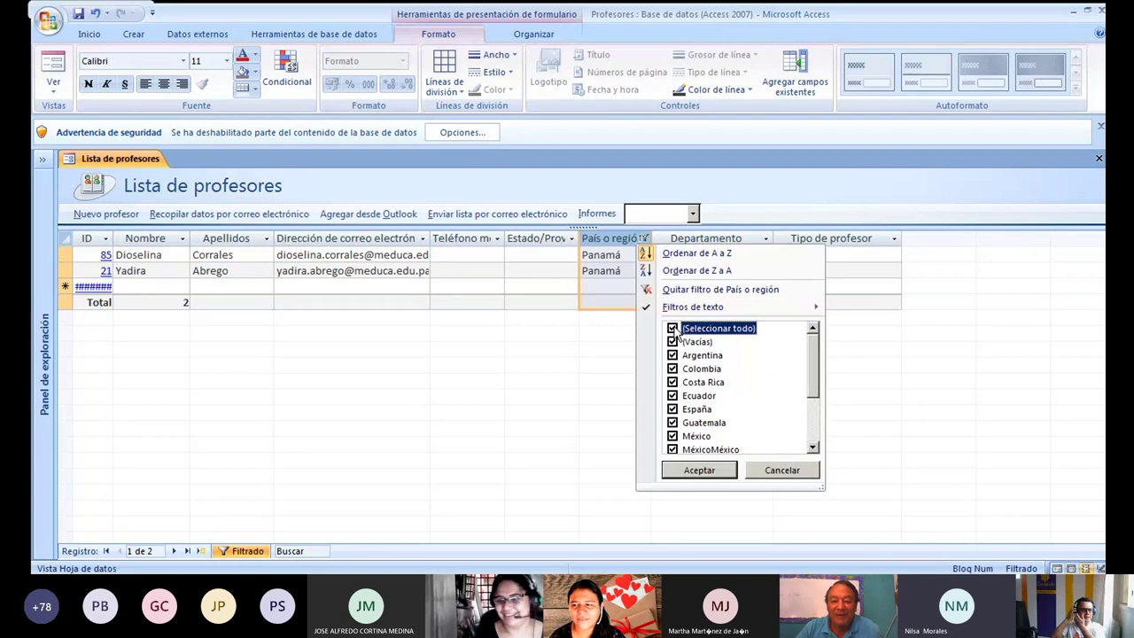
left_click(700, 470)
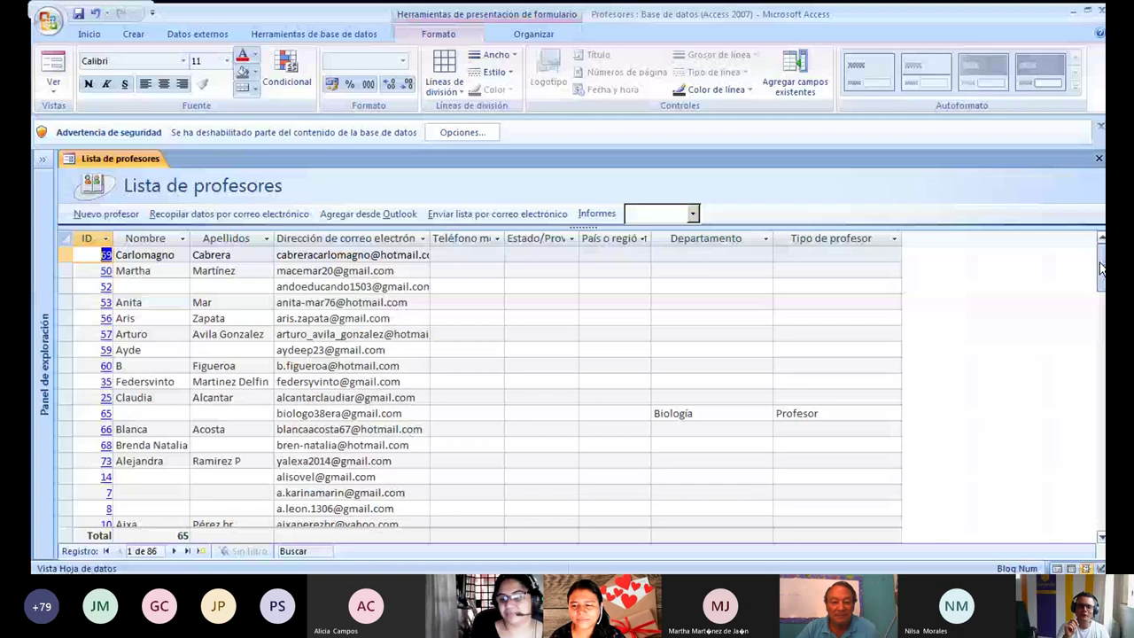
Scroll to the datasheet's new-record row and open a blank Detalles de profesores form.
left_click_drag(1102, 267, 1103, 474)
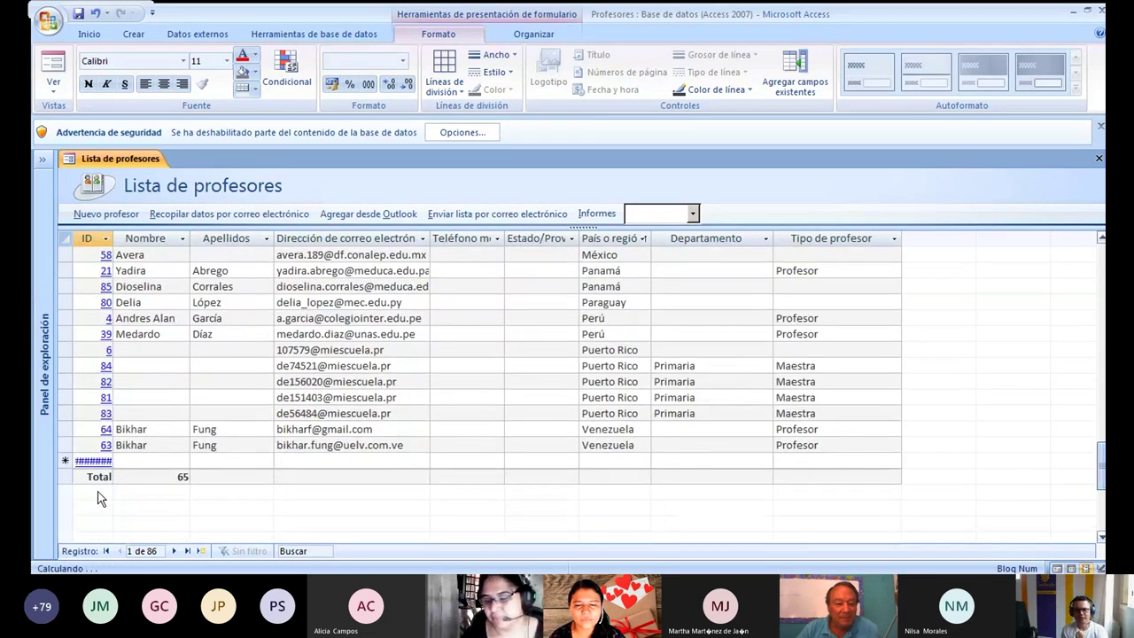
left_click(89, 460)
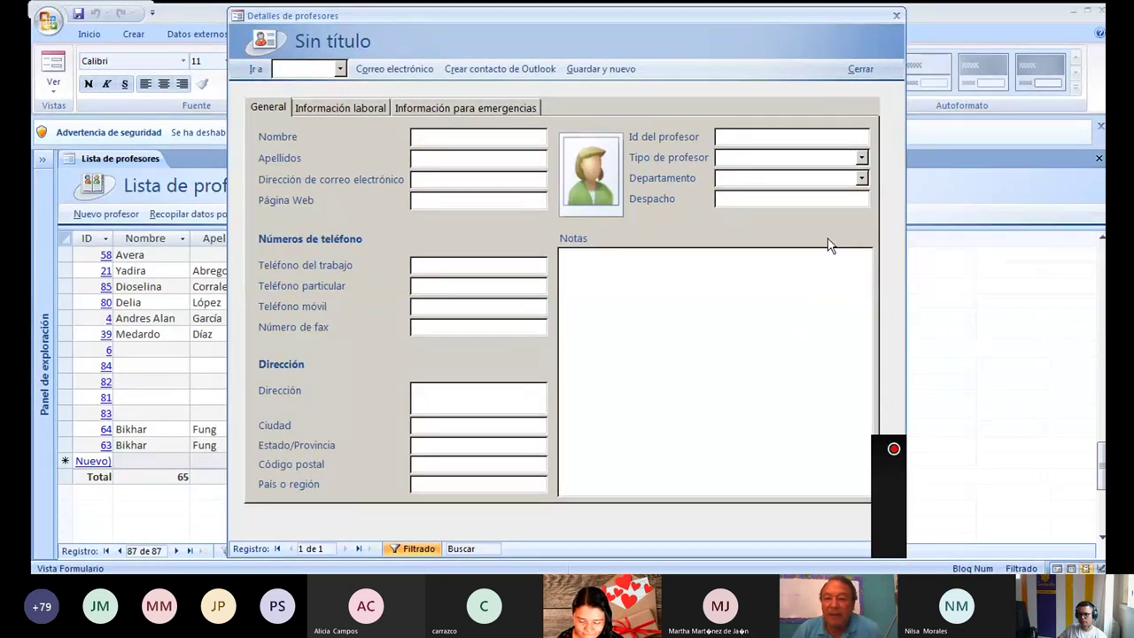
Review the Tipo de profesor and Departamento dropdown options without selecting any.
left_click(861, 157)
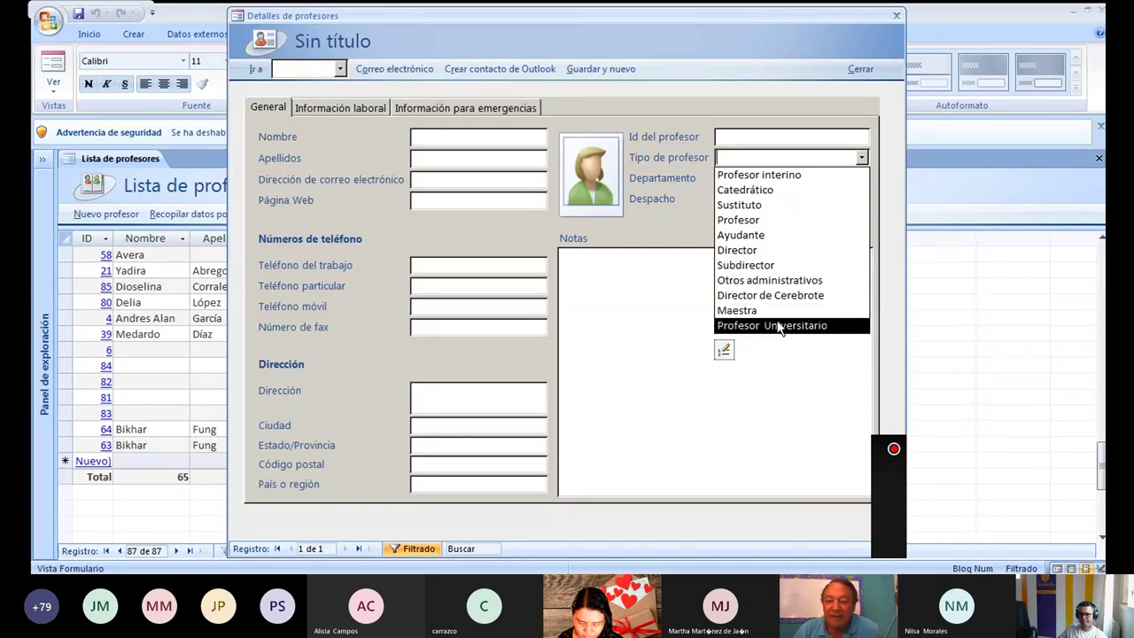
left_click(872, 171)
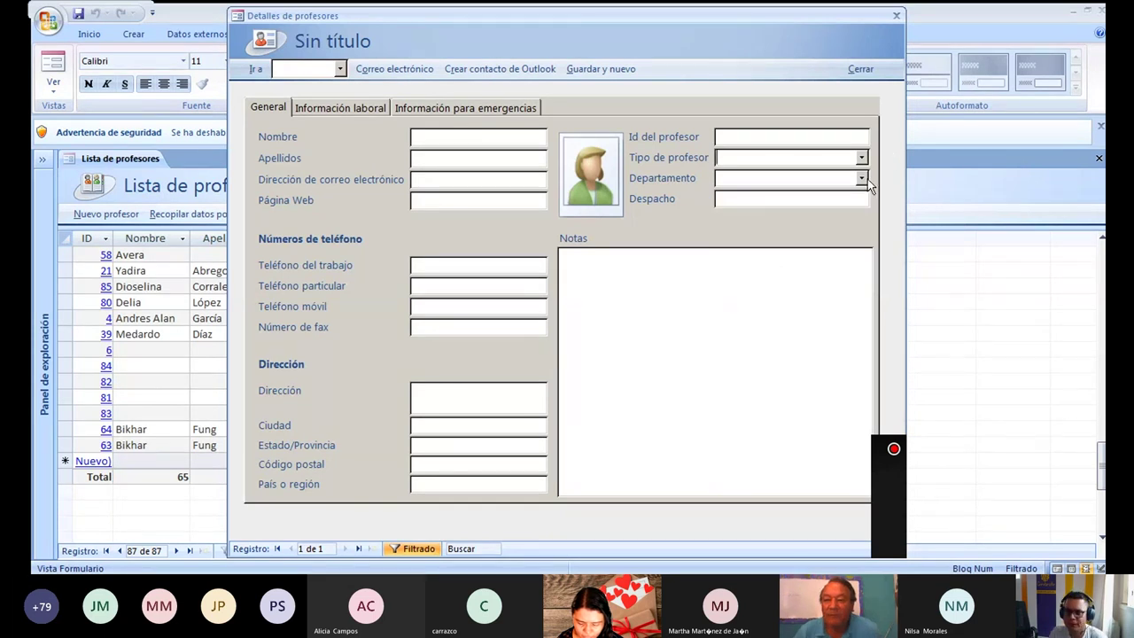
left_click(861, 181)
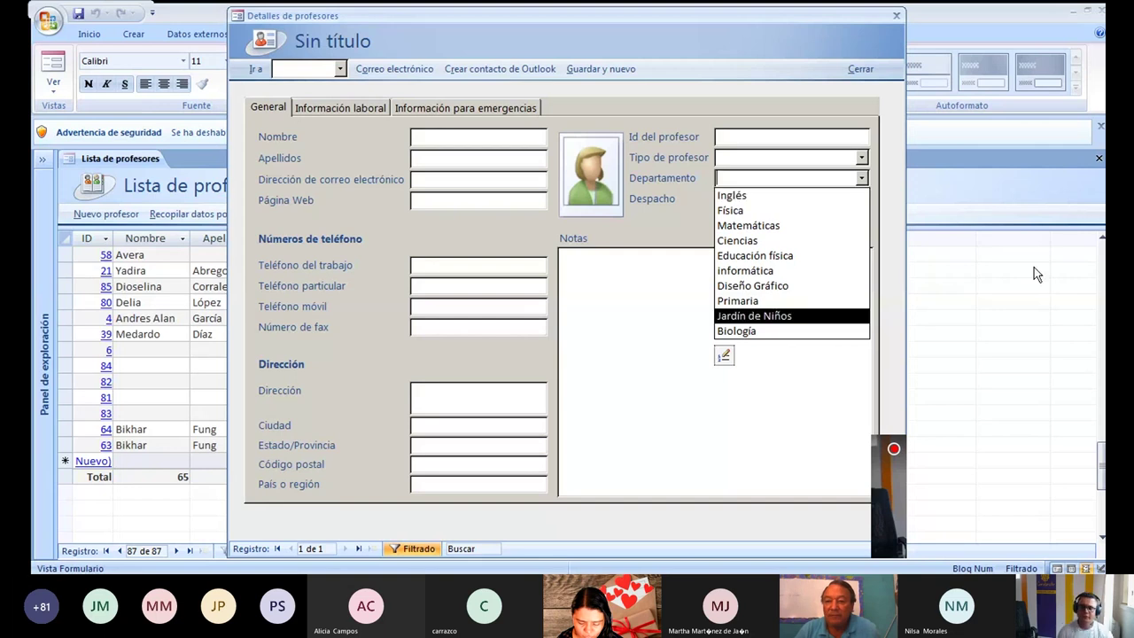
left_click(993, 289)
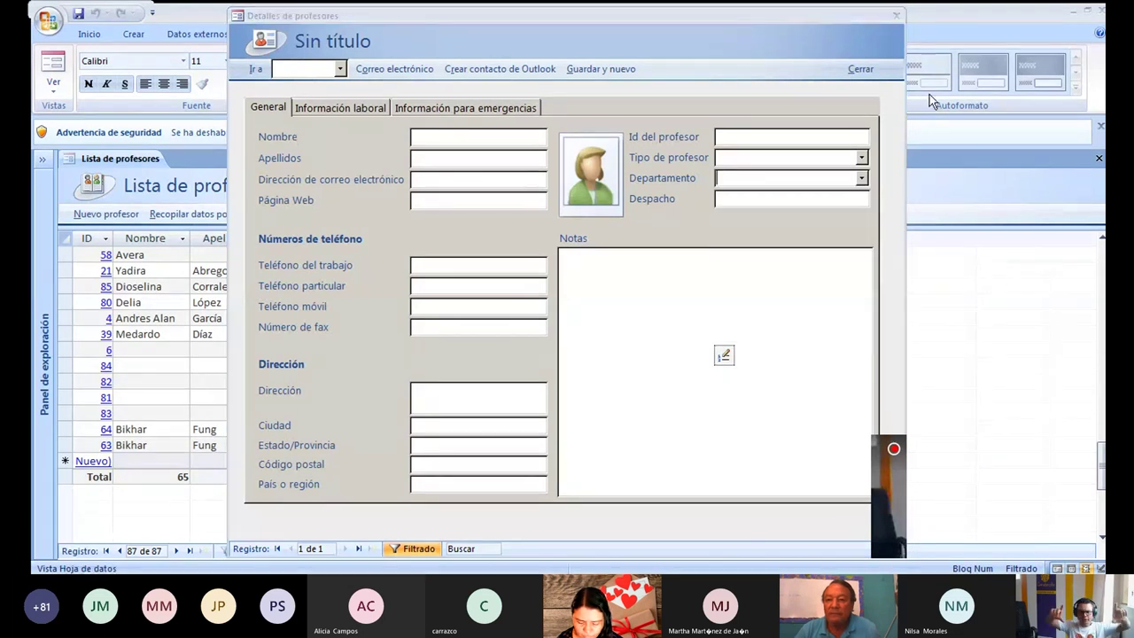
Close the new-teacher form unsaved, scroll through the teacher list, then close Access.
left_click(861, 70)
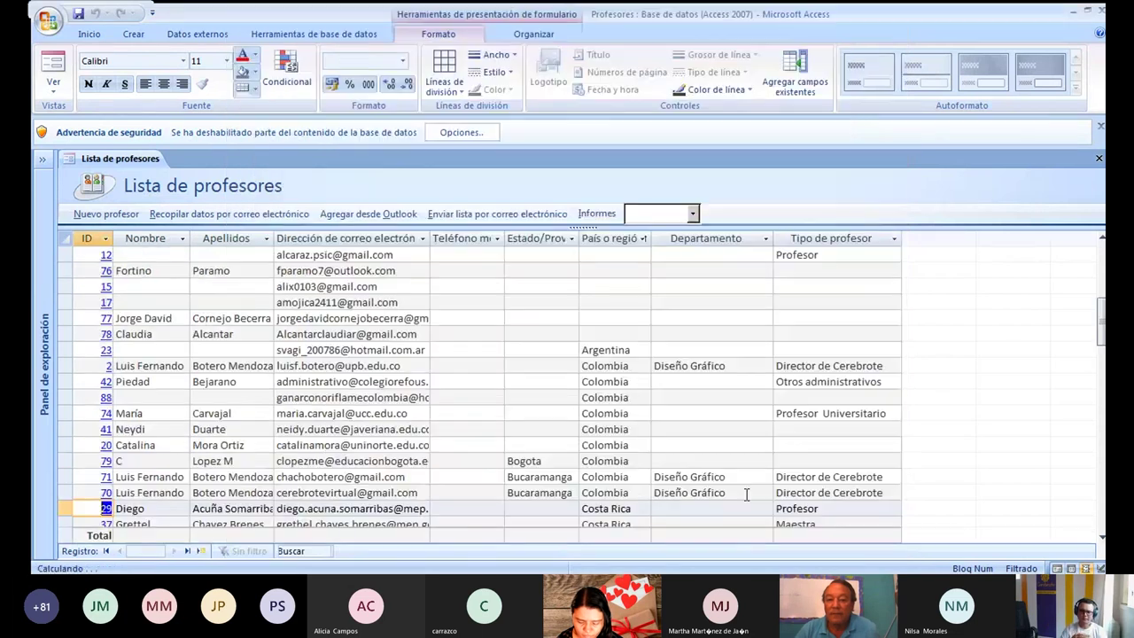
left_click_drag(1101, 306, 1100, 336)
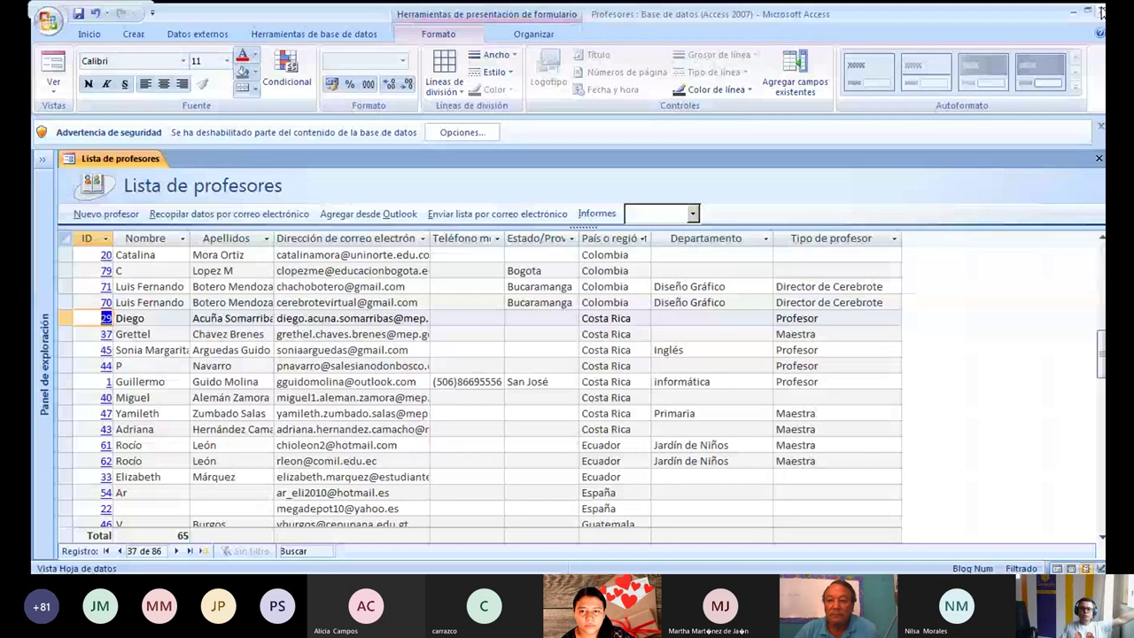
left_click(1101, 11)
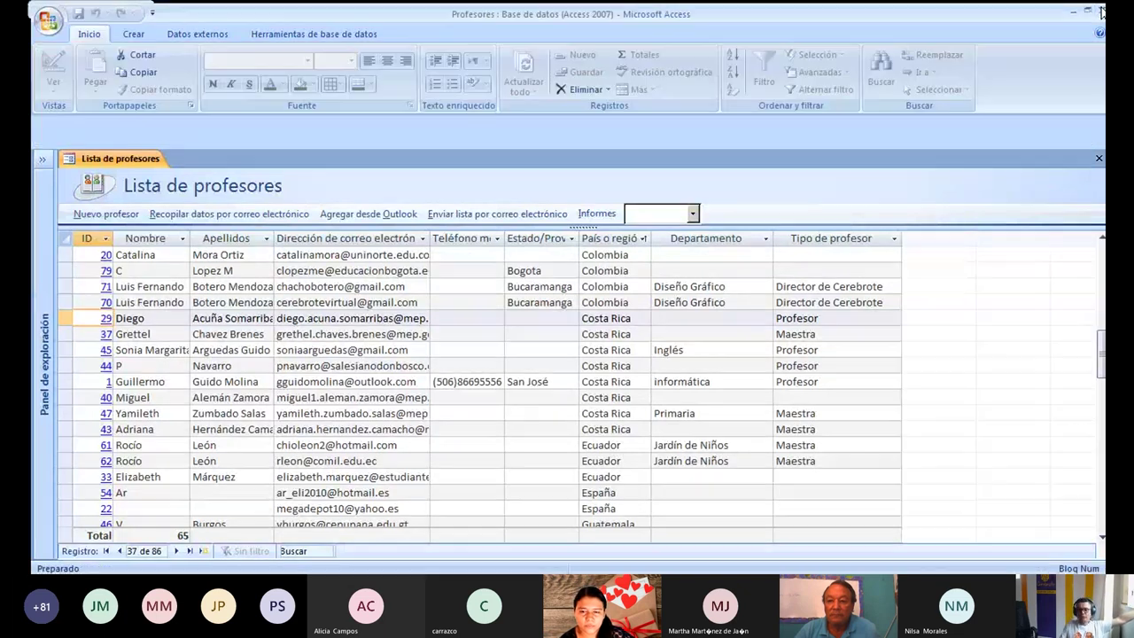
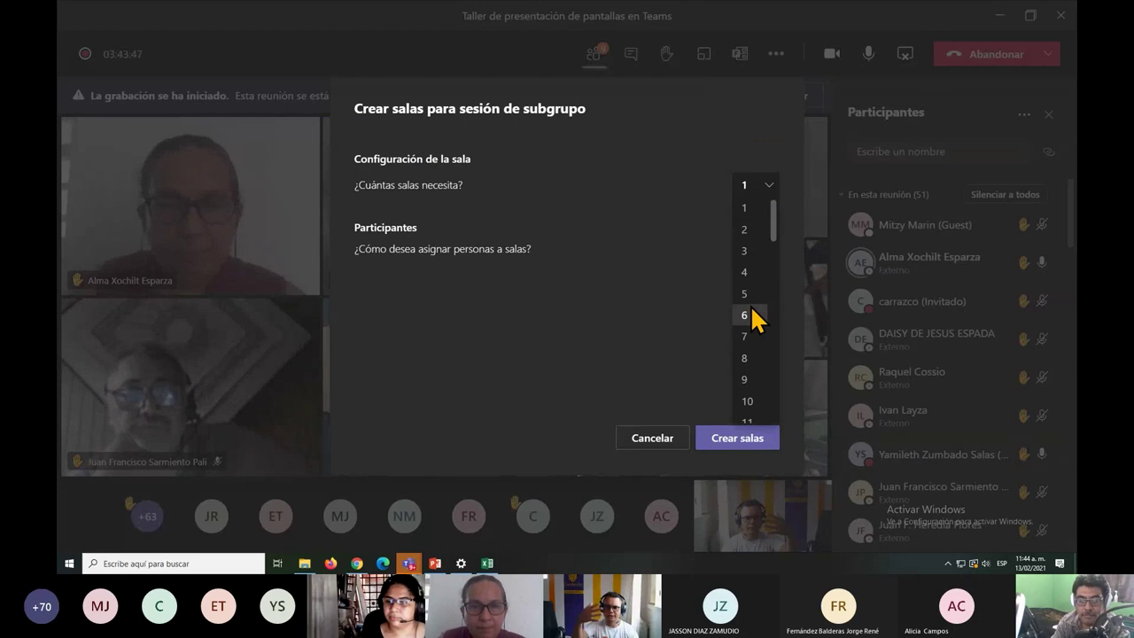
Cancel the breakout-room setup with the room count left at 1, then return to the General channel window.
left_click(539, 316)
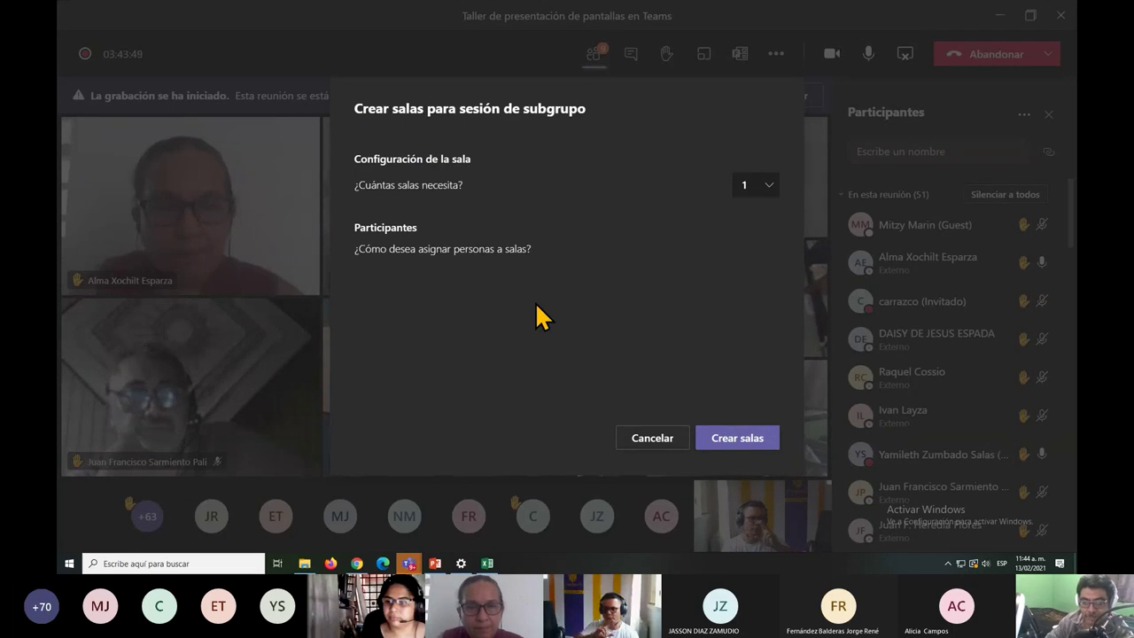
left_click(652, 437)
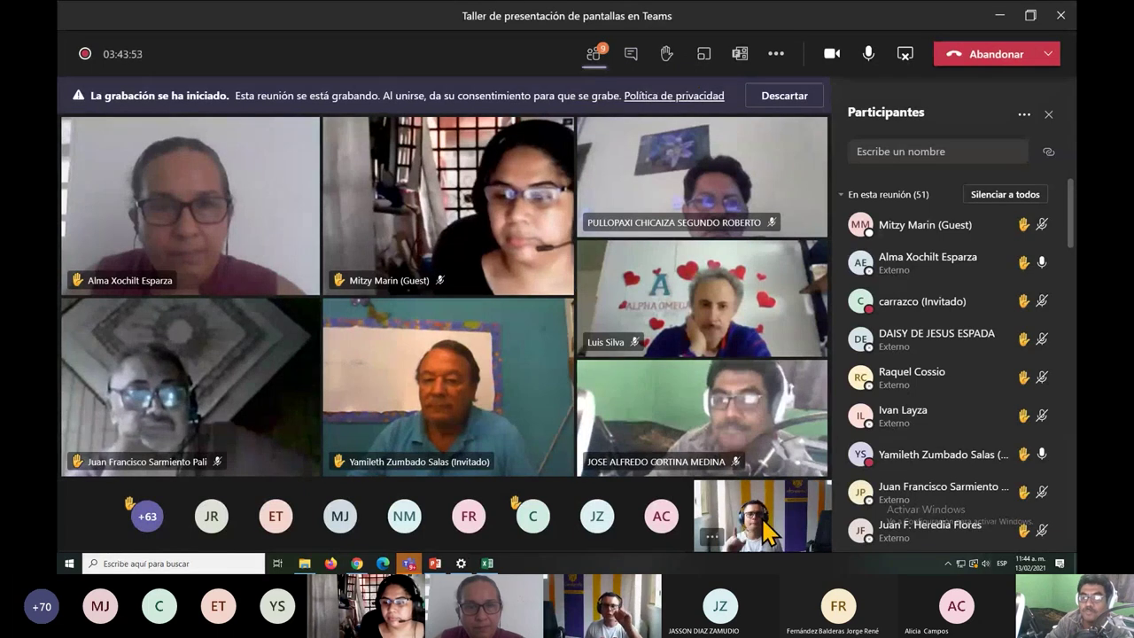
mouse_move(767, 532)
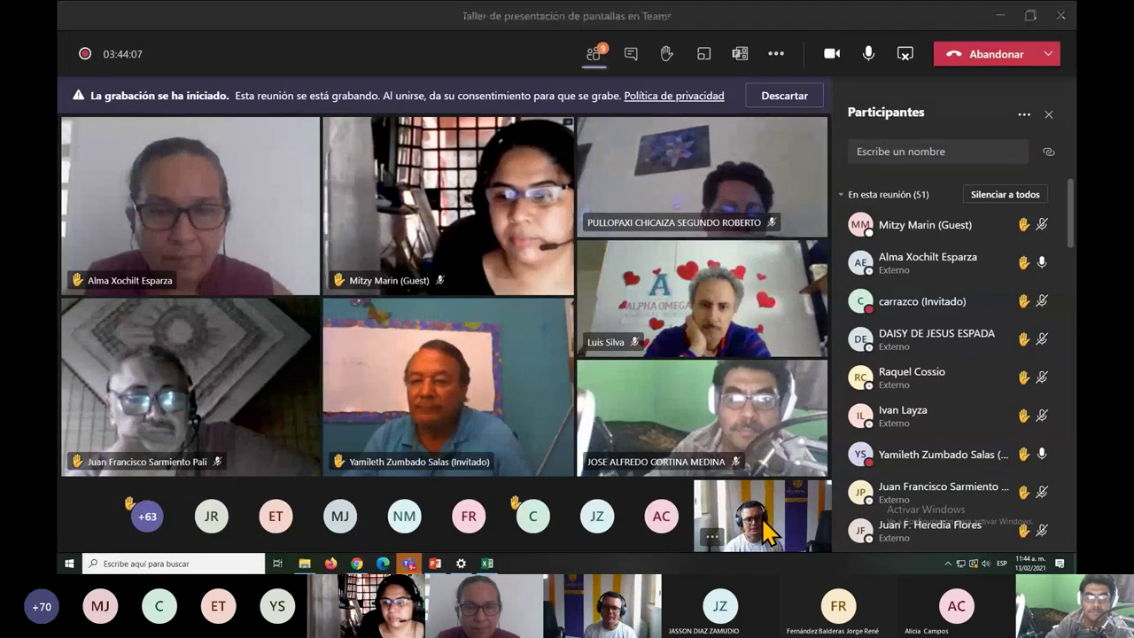
key("alt+Tab")
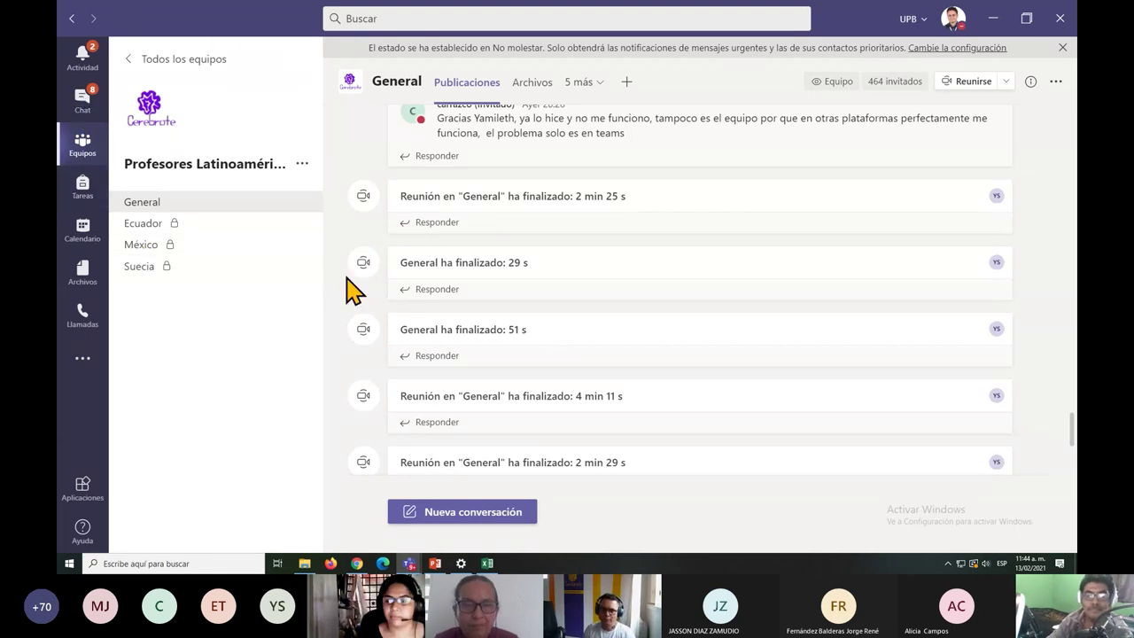
Create a standard channel named 'Panamá' in the Profesores Latinoamérica Cerebrote team.
left_click(302, 165)
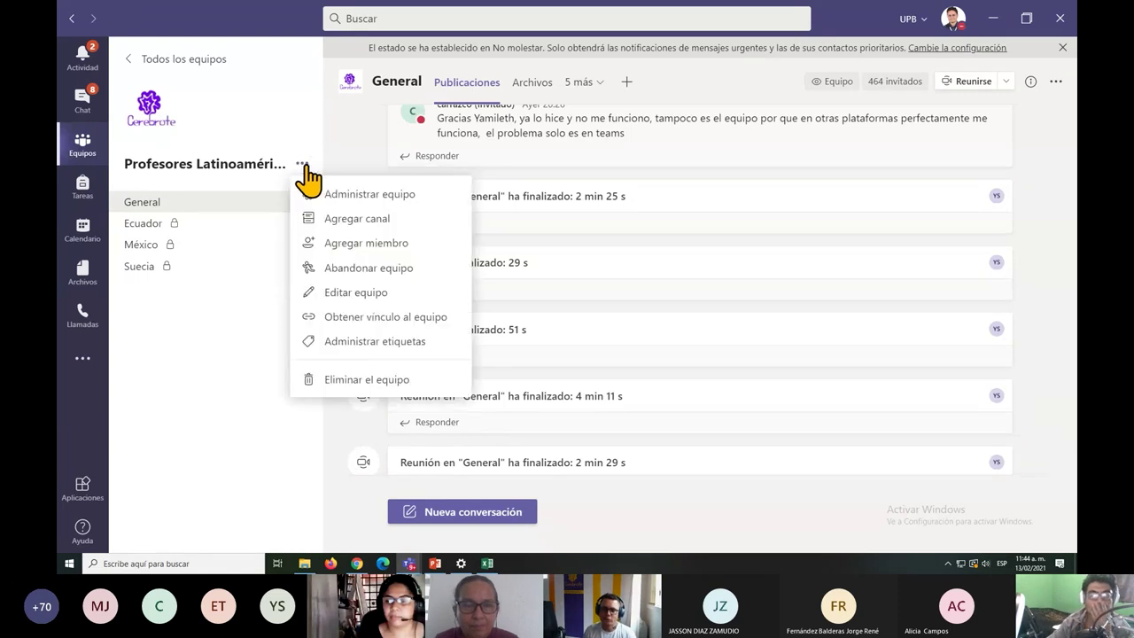
left_click(354, 221)
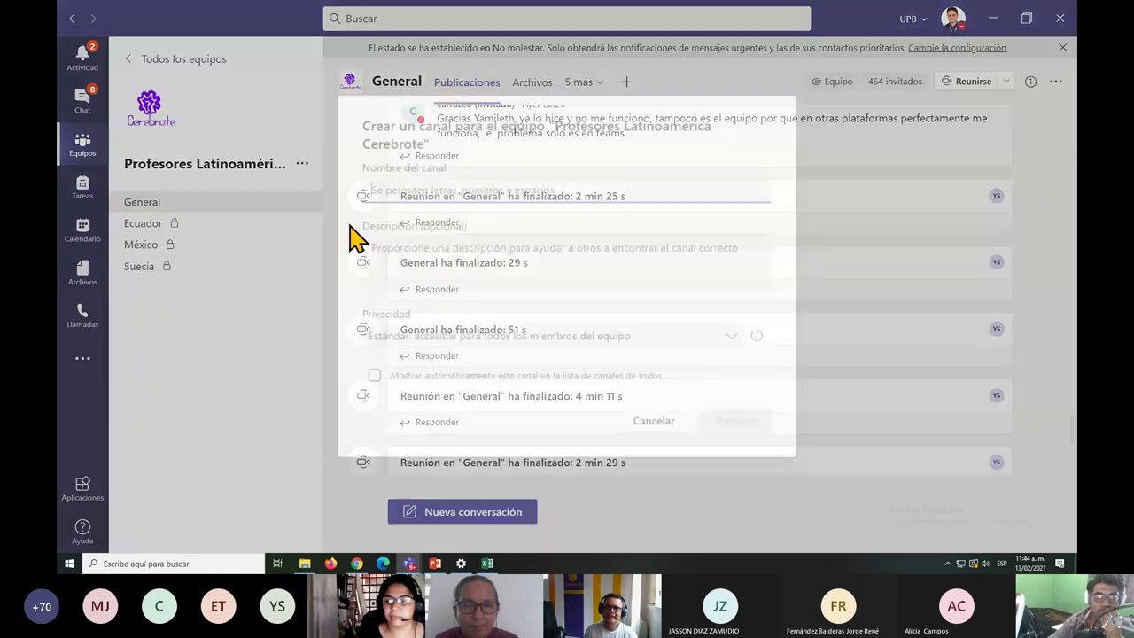
type("P")
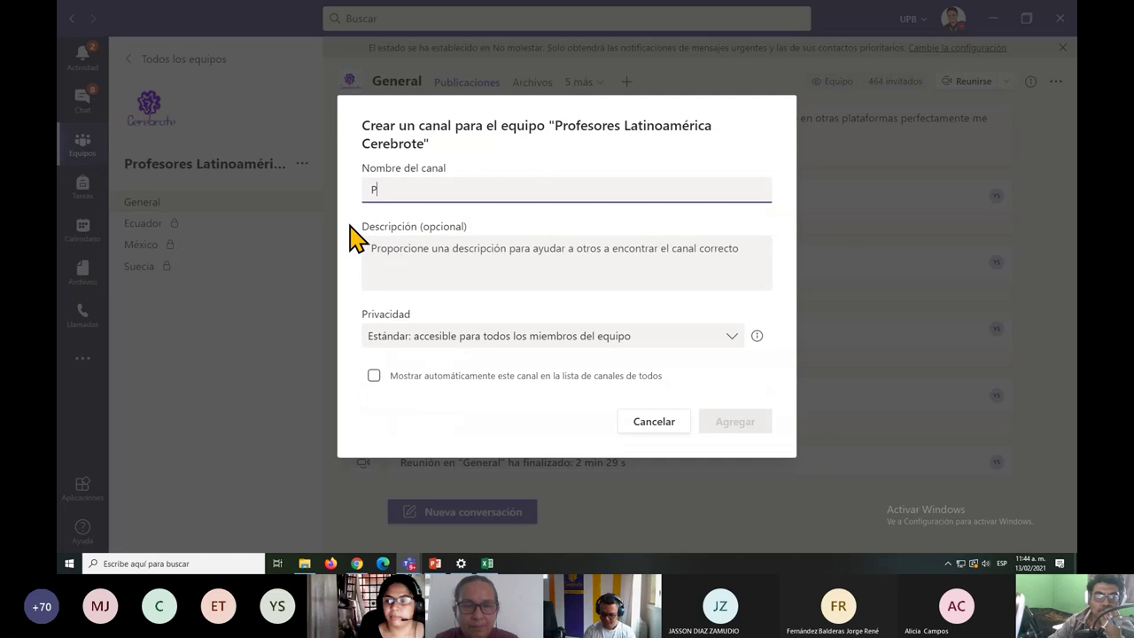
type("anma")
key("BackSpace")
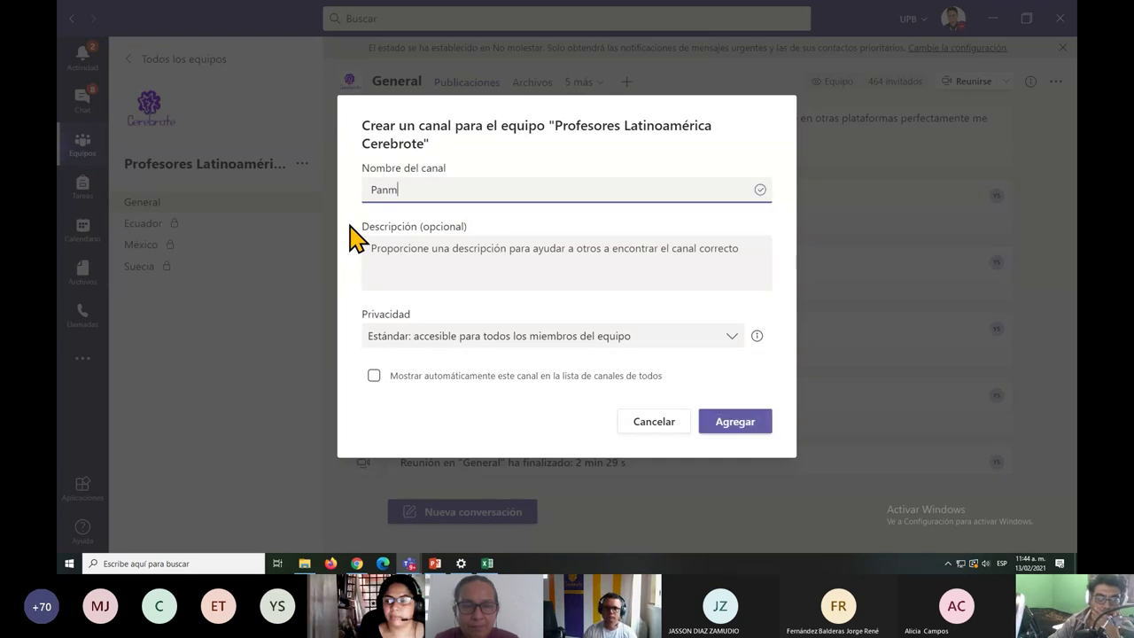
type("nama")
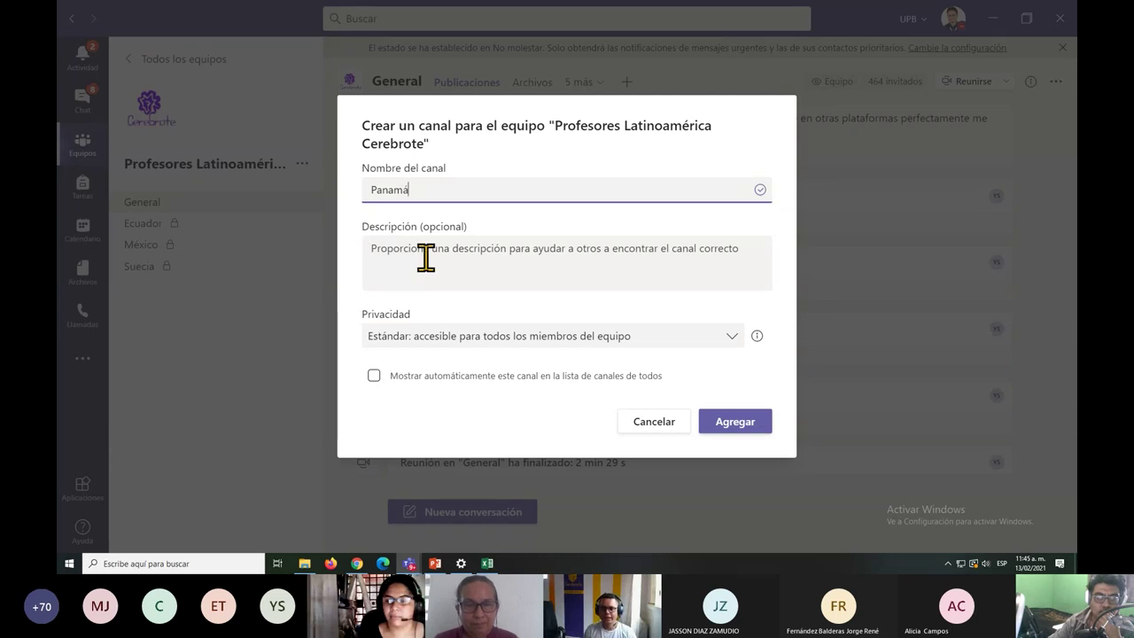
left_click(713, 423)
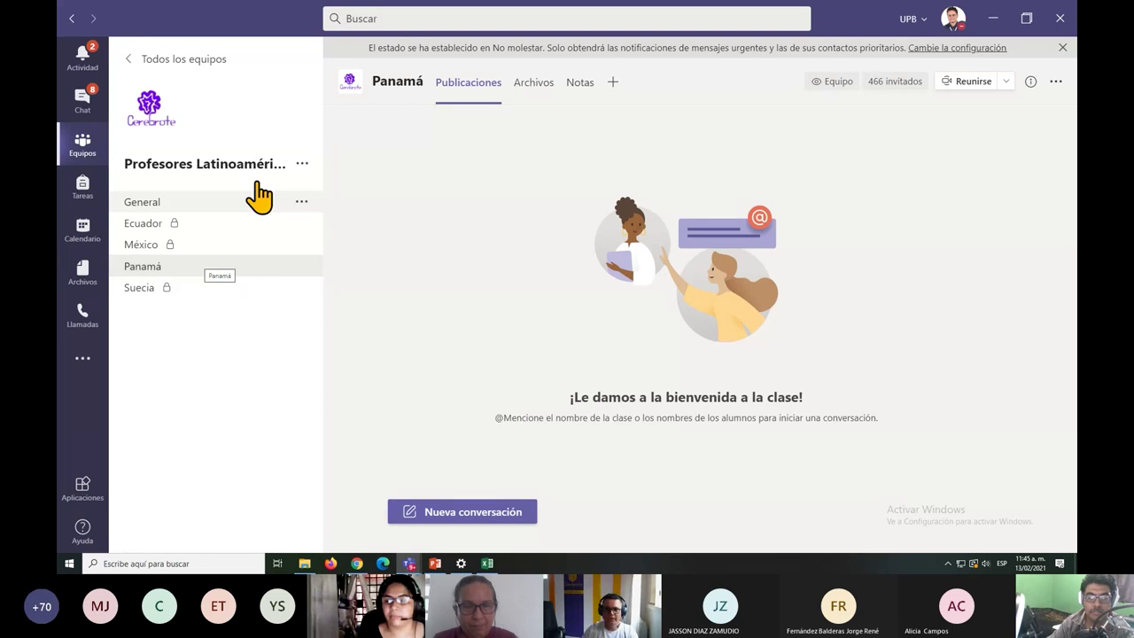
Create a private channel named 'Perú' without adding any members.
left_click(303, 164)
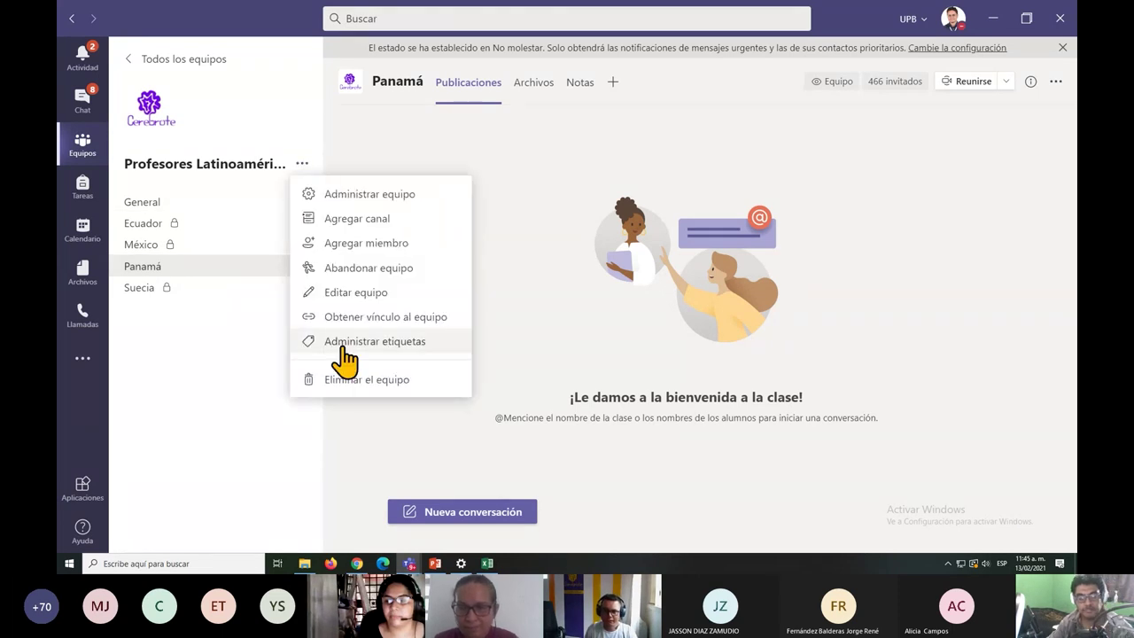
left_click(354, 222)
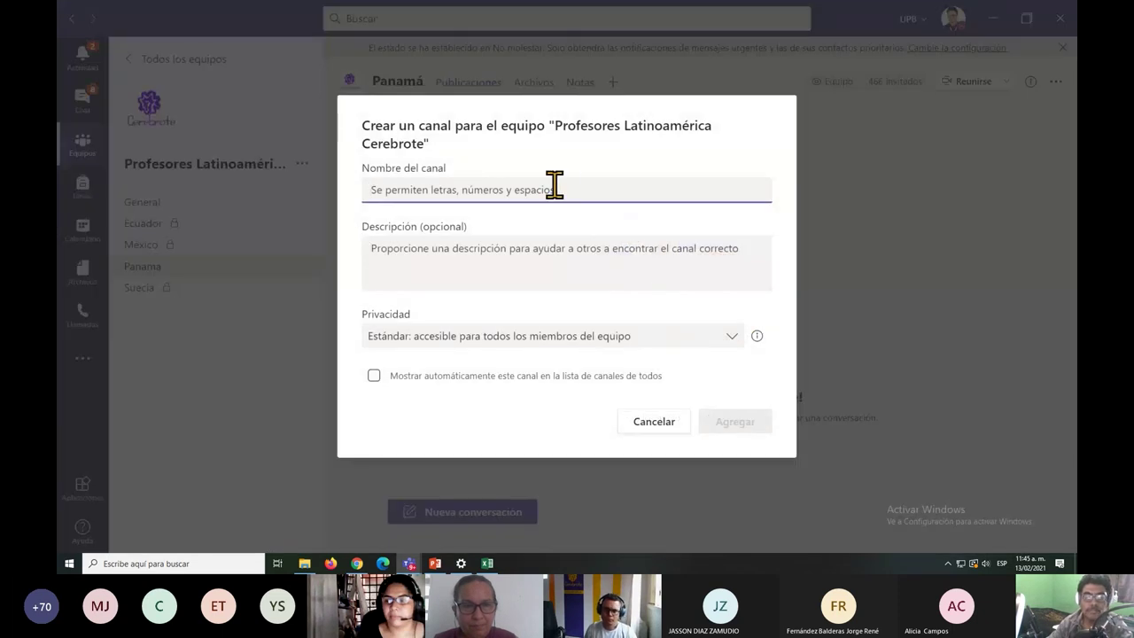
type("Pr")
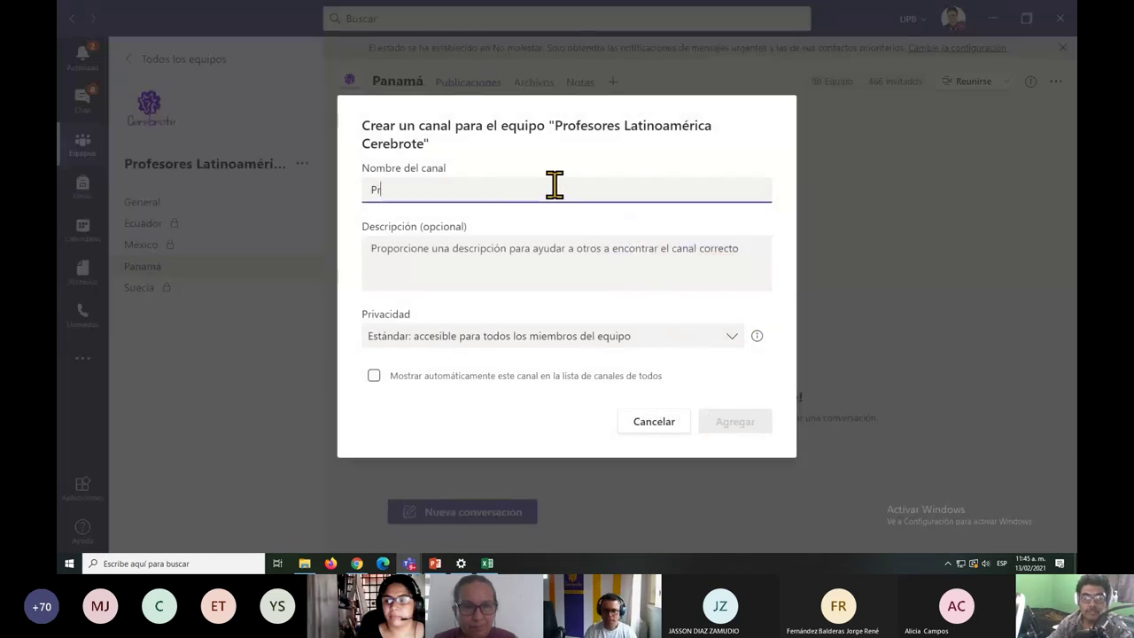
key("BackSpace")
key("BackSpace")
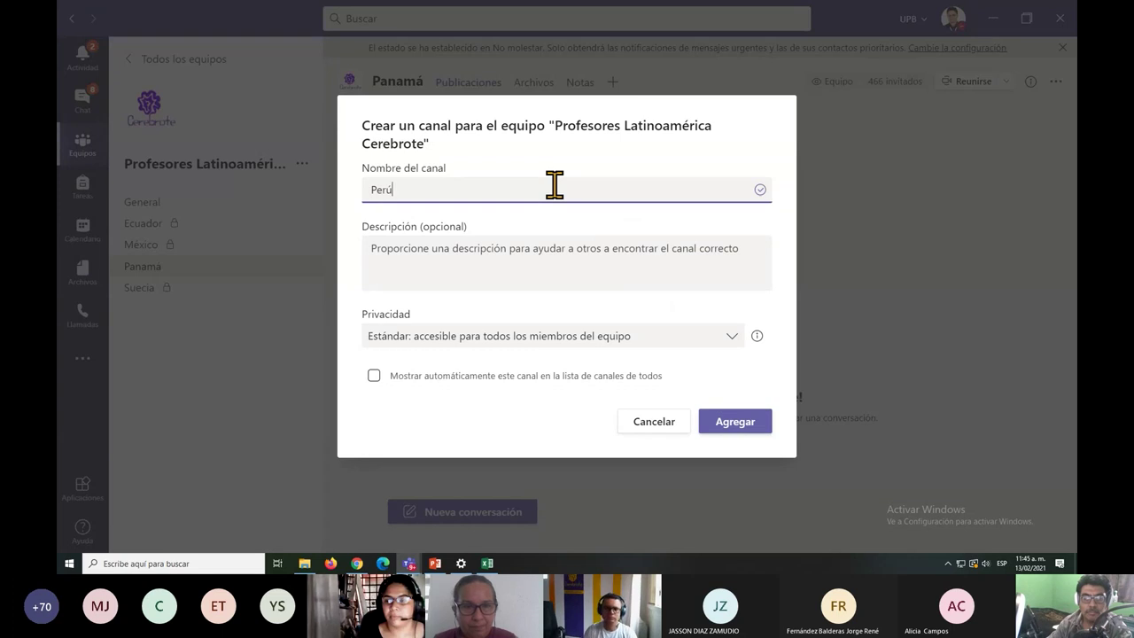
left_click(442, 341)
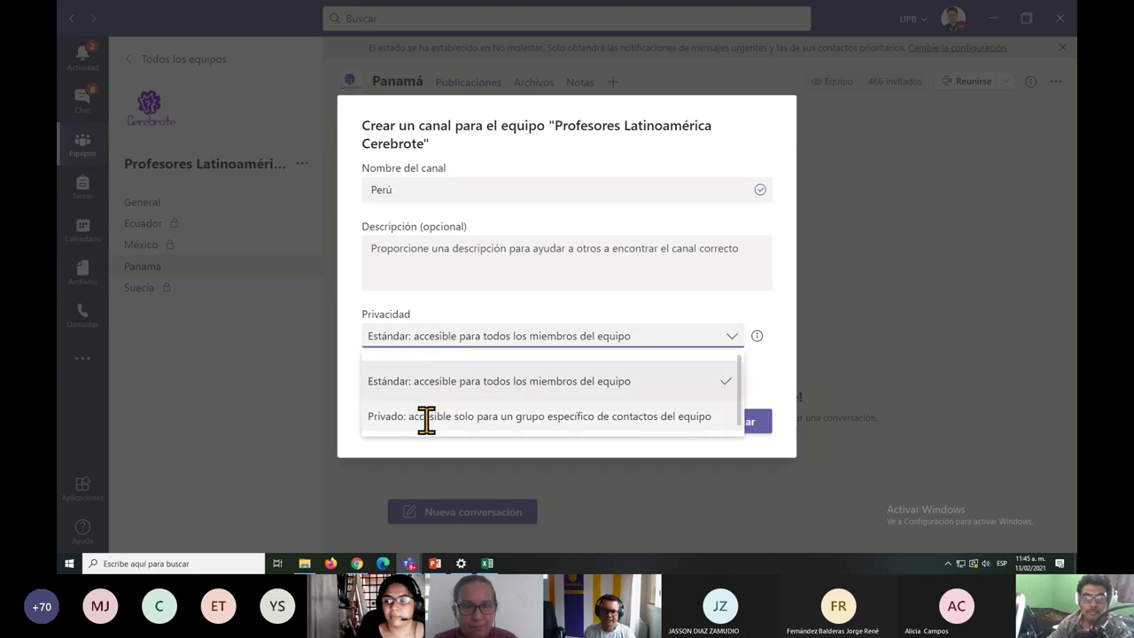
left_click(426, 417)
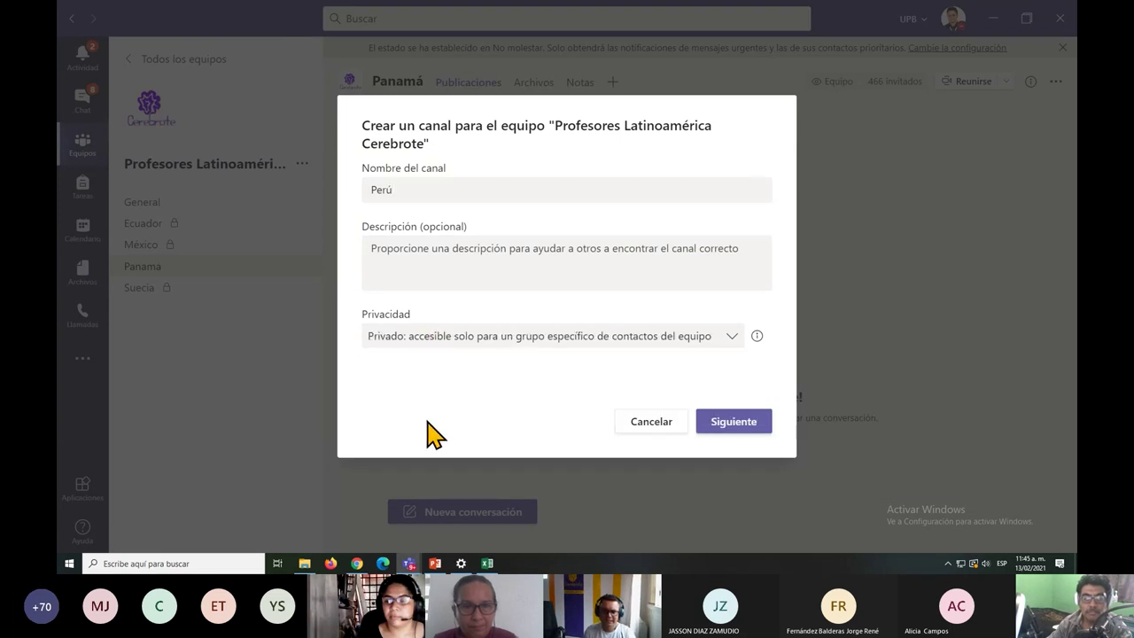
left_click(732, 423)
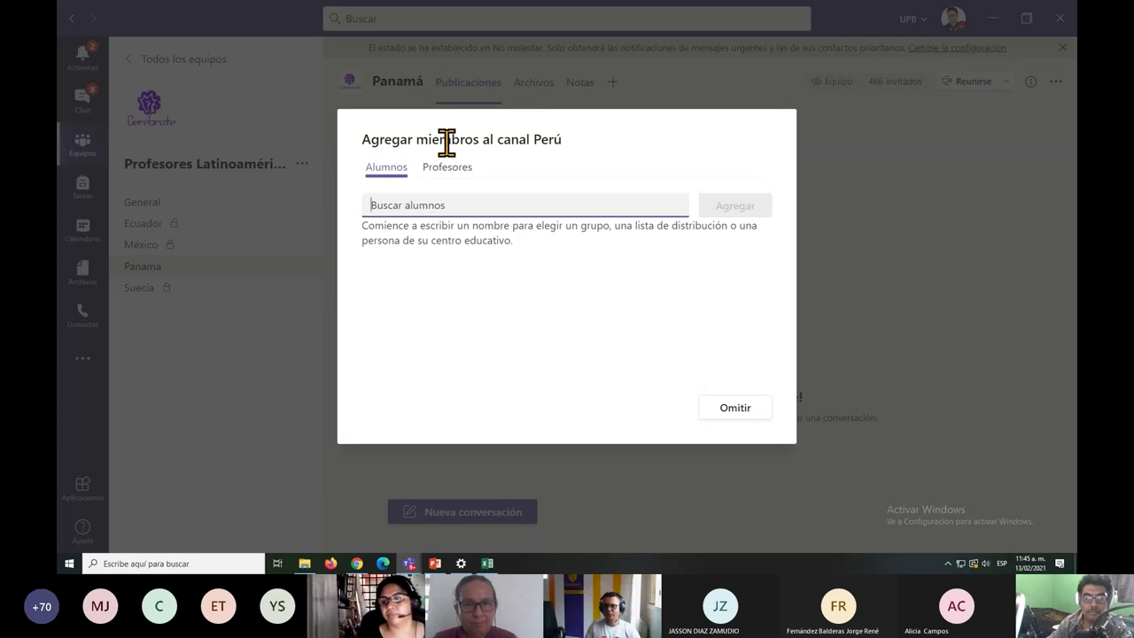
left_click(732, 410)
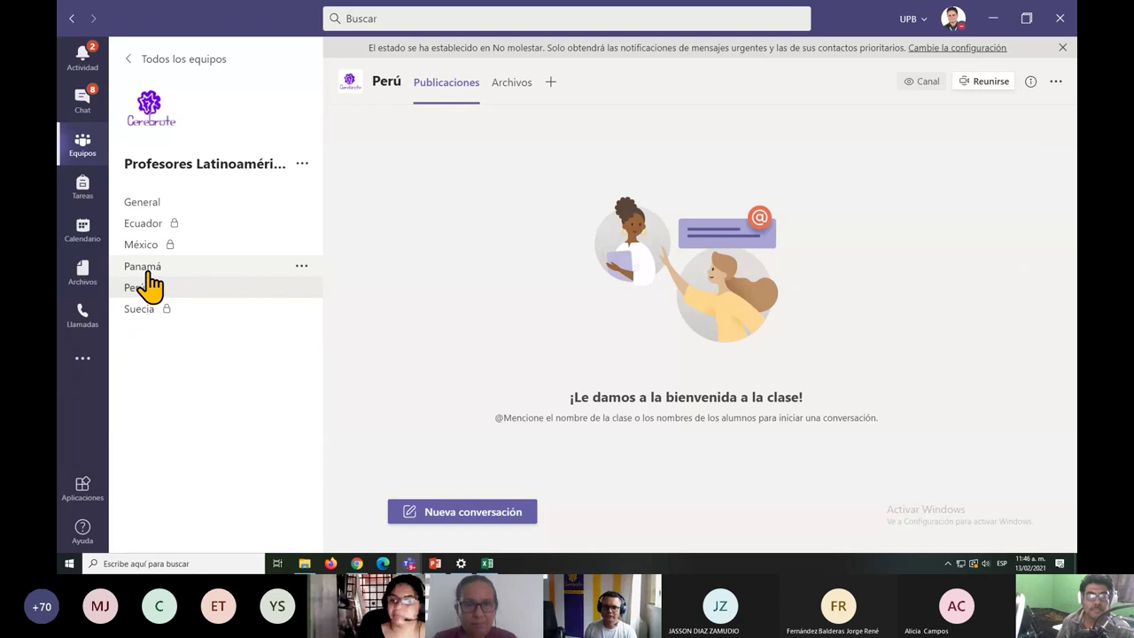
Post 'La metamorfosis' as a new conversation in the Panamá channel.
left_click(151, 271)
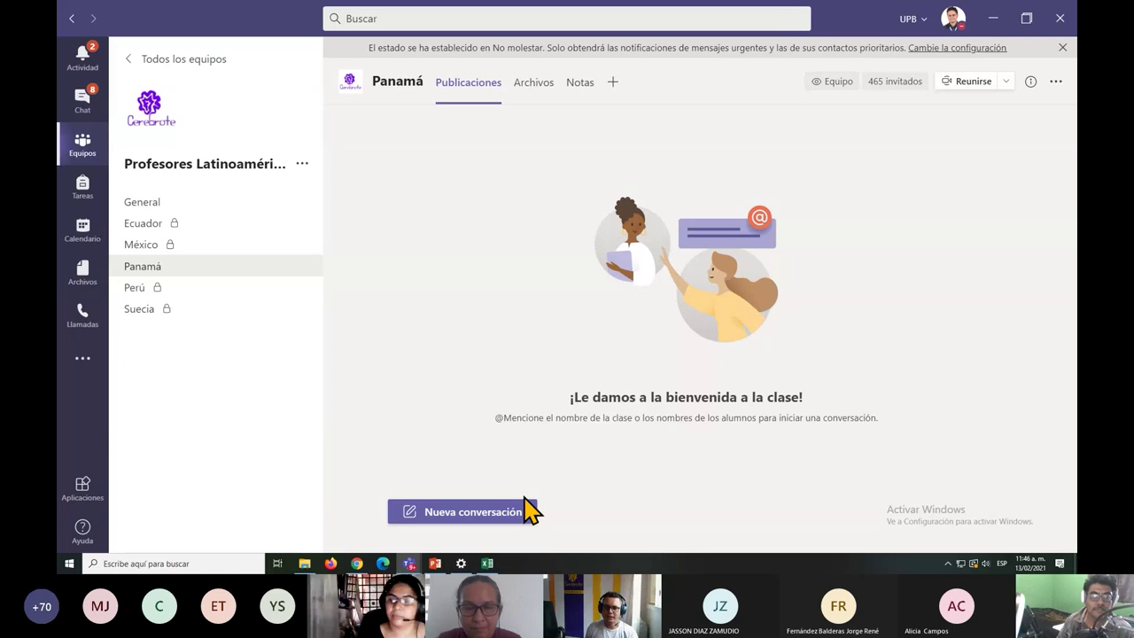
left_click(489, 512)
type("La ")
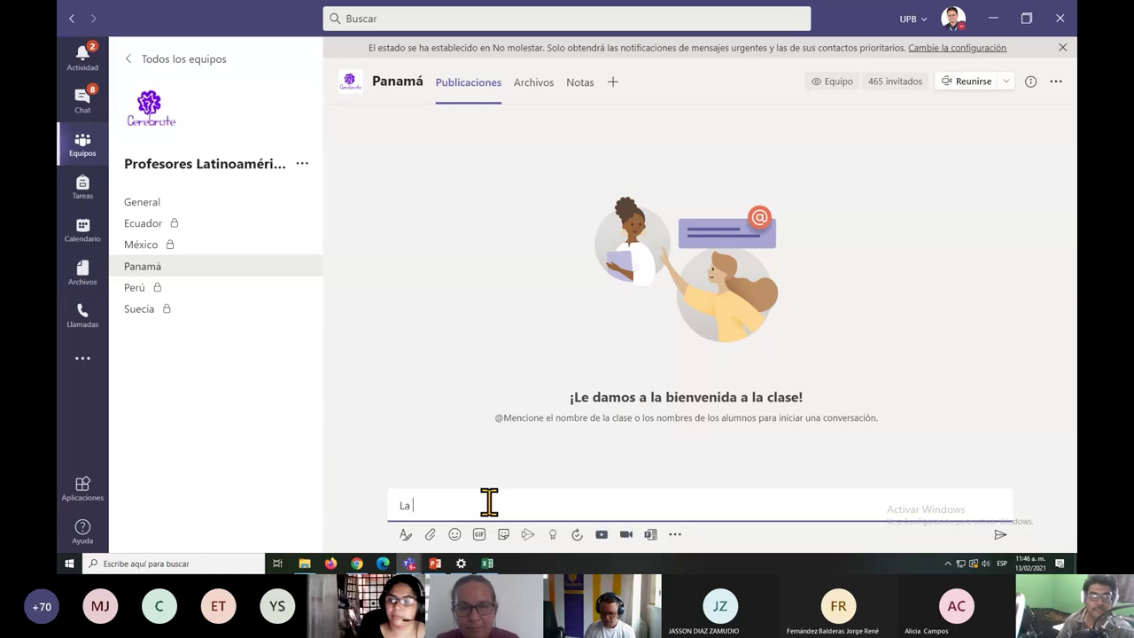
type("metamorfos")
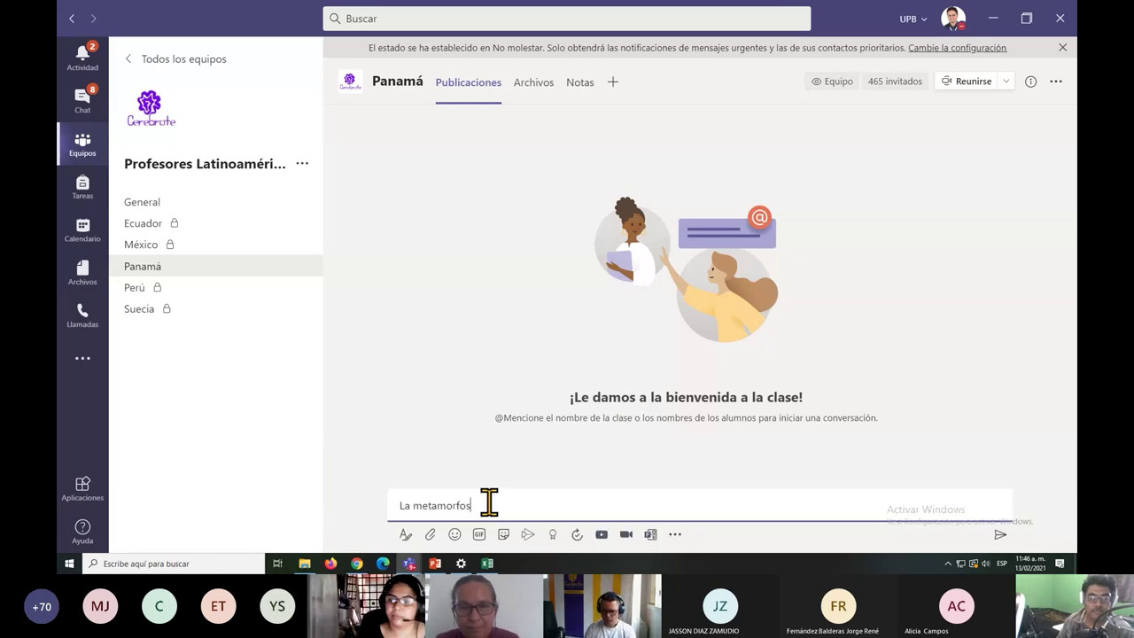
type("isi")
key("Return")
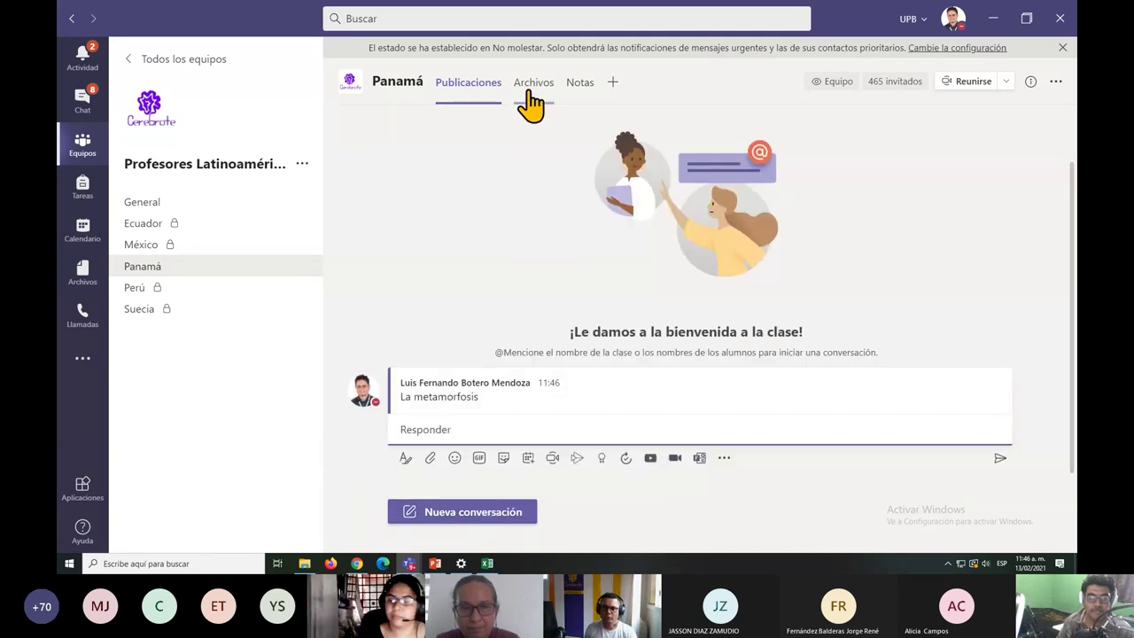
Check the Panamá channel's Archivos and Notas tabs, return to Publicaciones, then go to the meeting window.
left_click(531, 89)
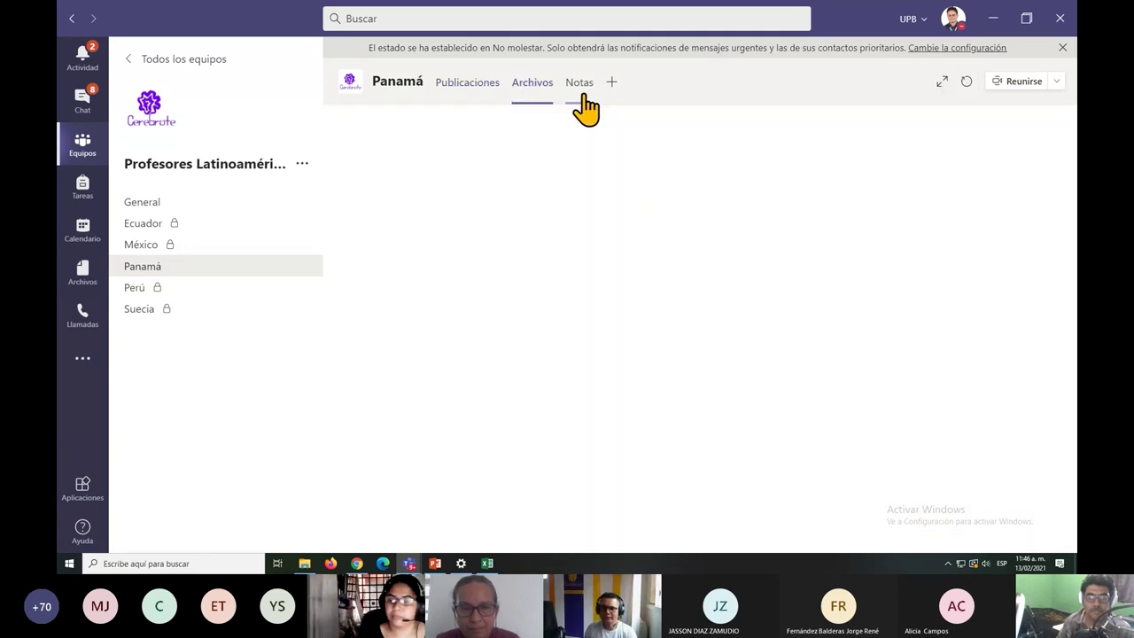
left_click(583, 96)
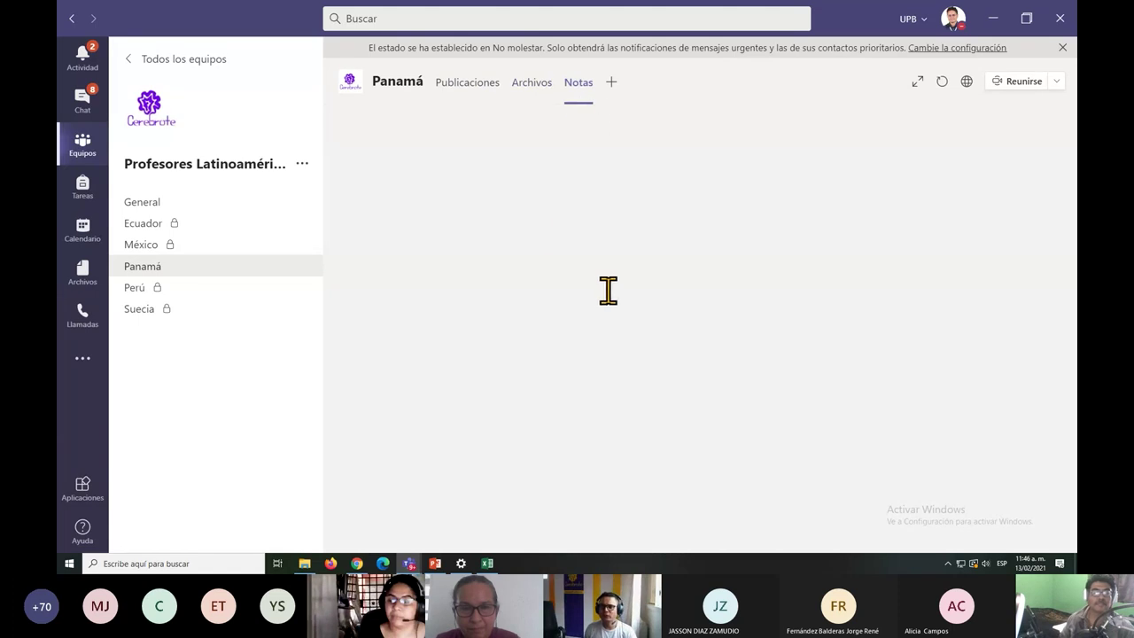
left_click(461, 93)
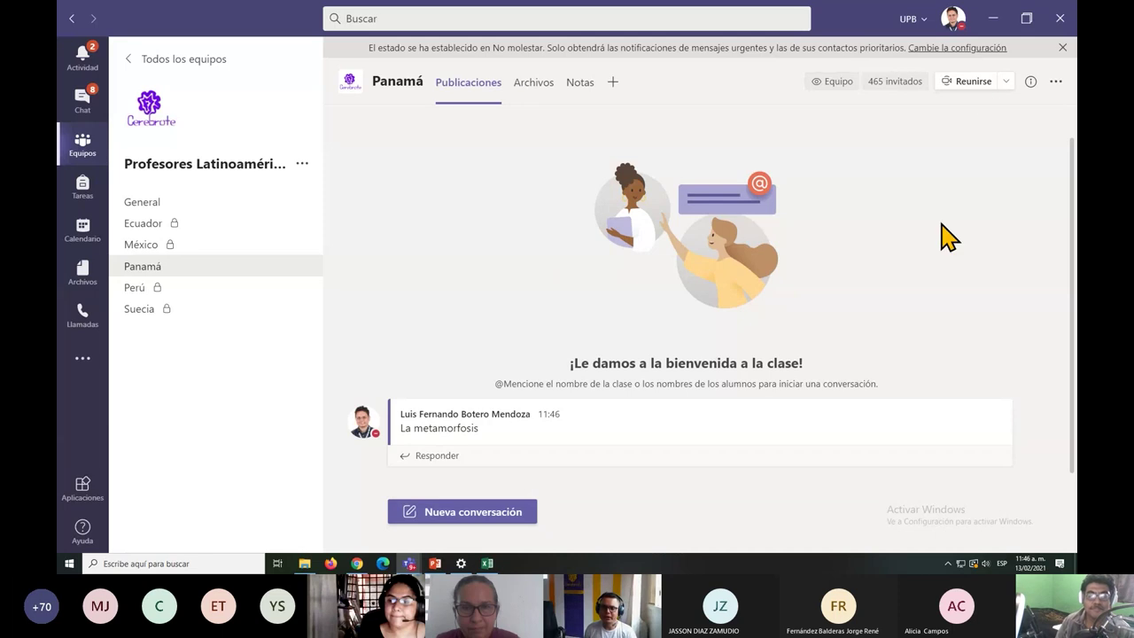
mouse_move(598, 429)
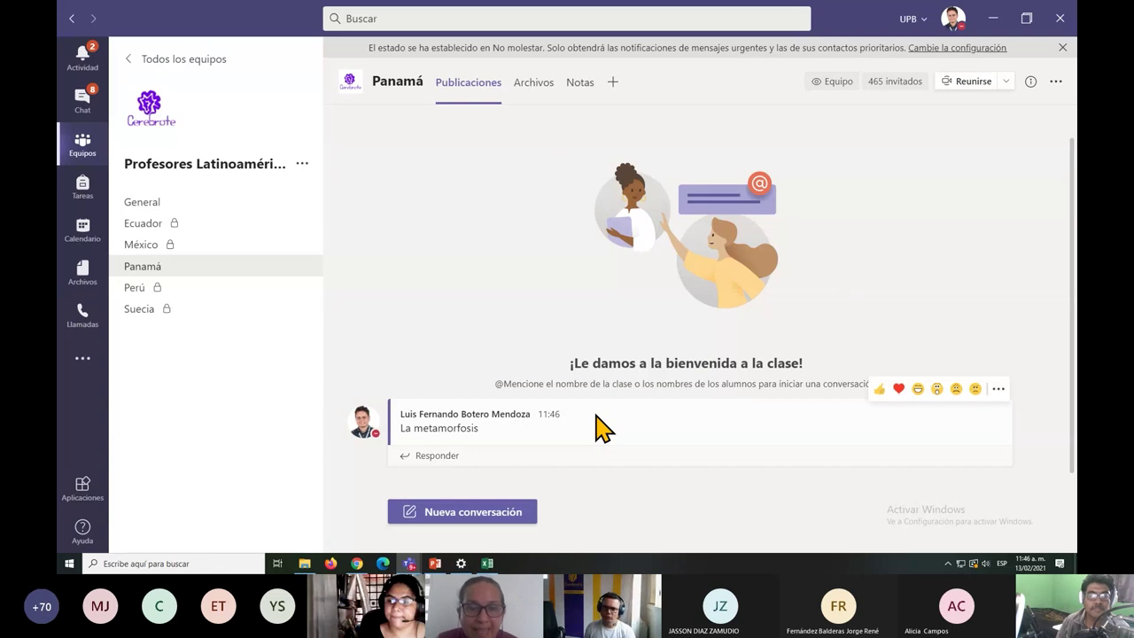
key("alt+Tab")
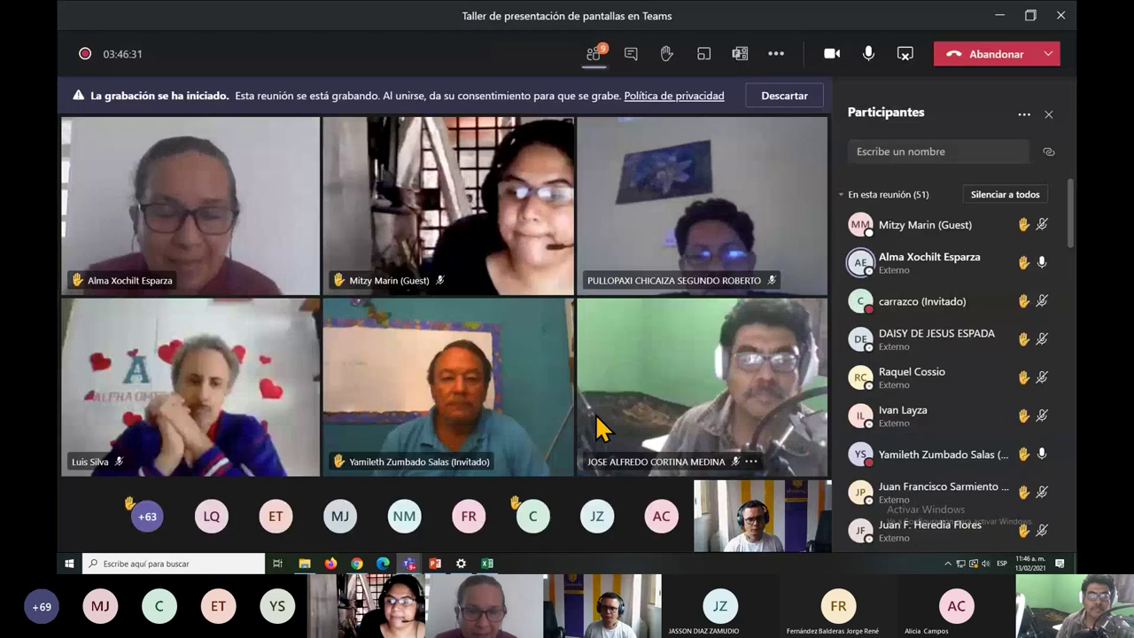
Use the meeting's sharing control to get back to the Panamá channel posts.
left_click(905, 54)
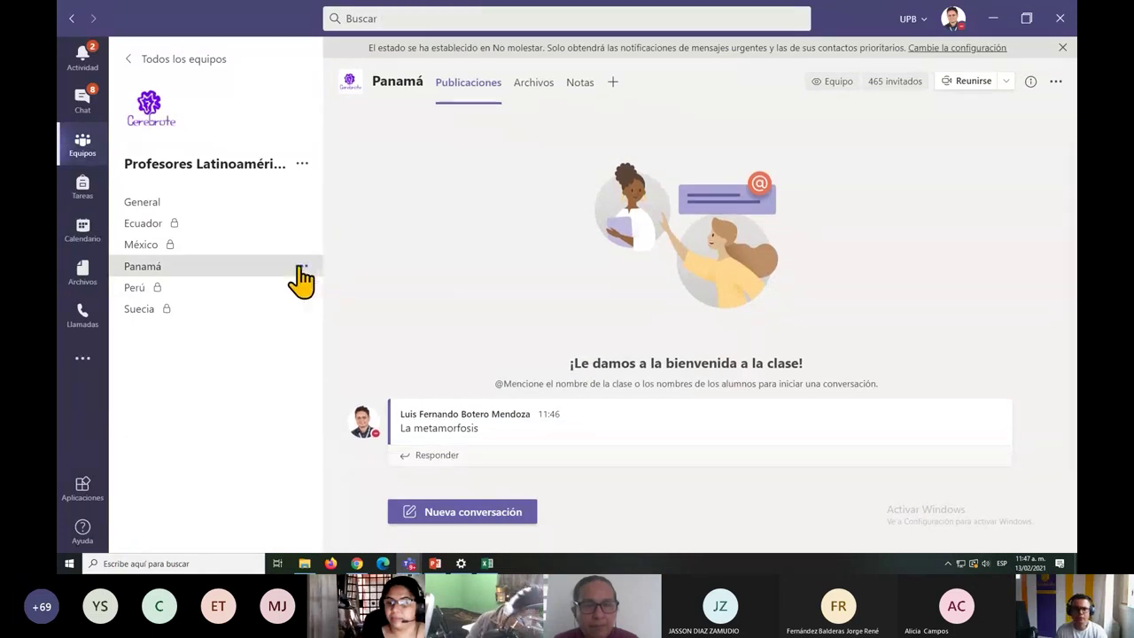
Open and dismiss the Panamá channel options, then stop sharing the screen in the meeting.
left_click(298, 267)
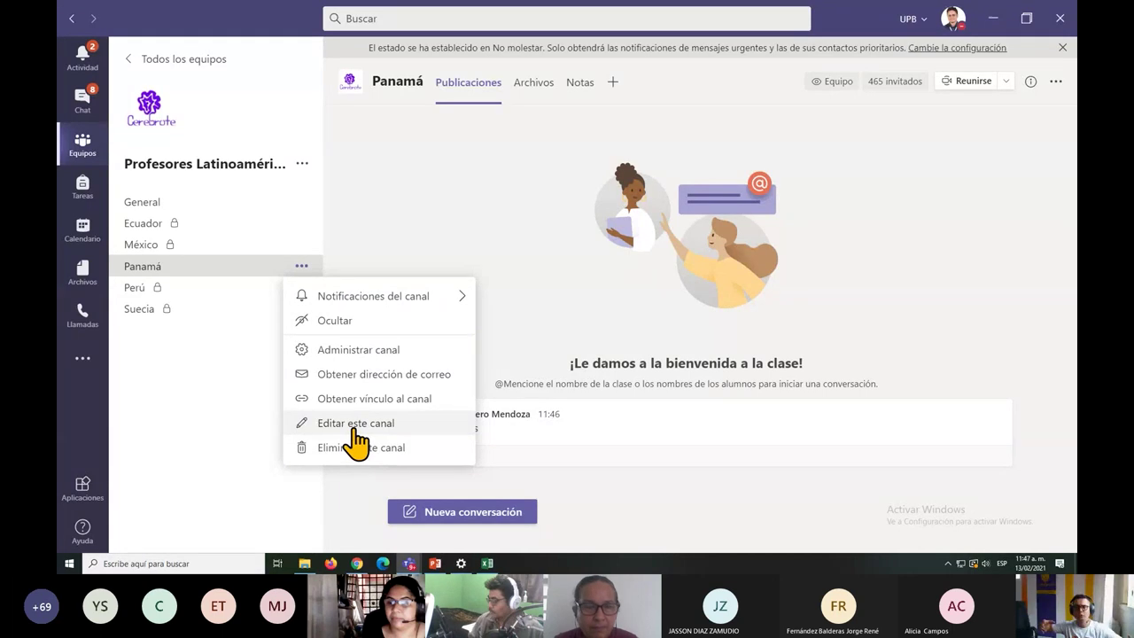
left_click(230, 448)
key("alt+Tab")
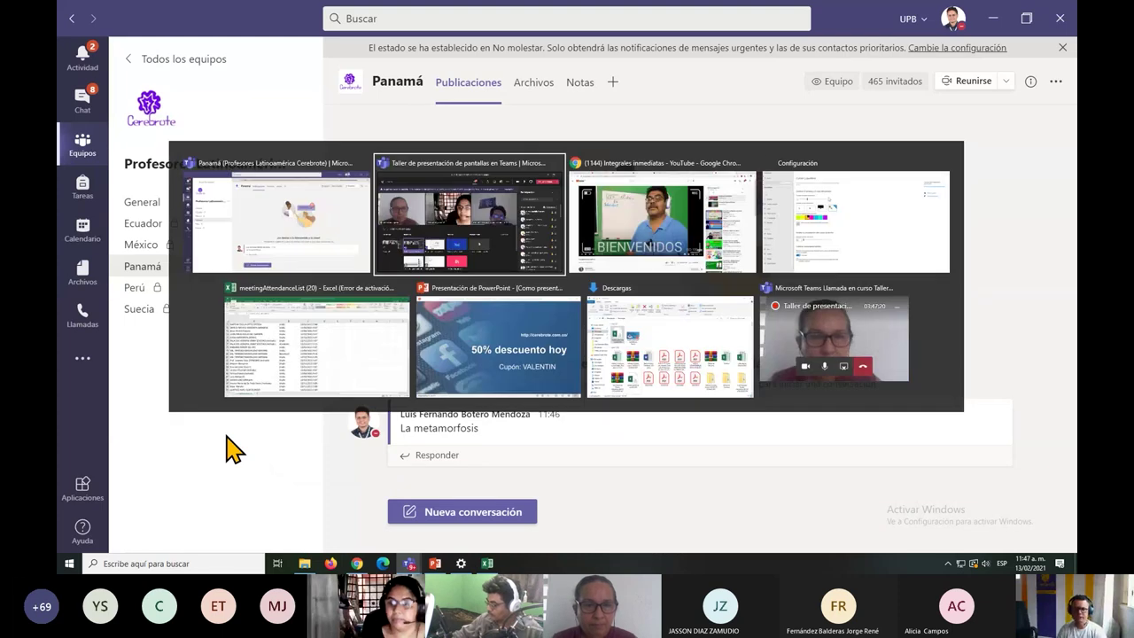
left_click(230, 443)
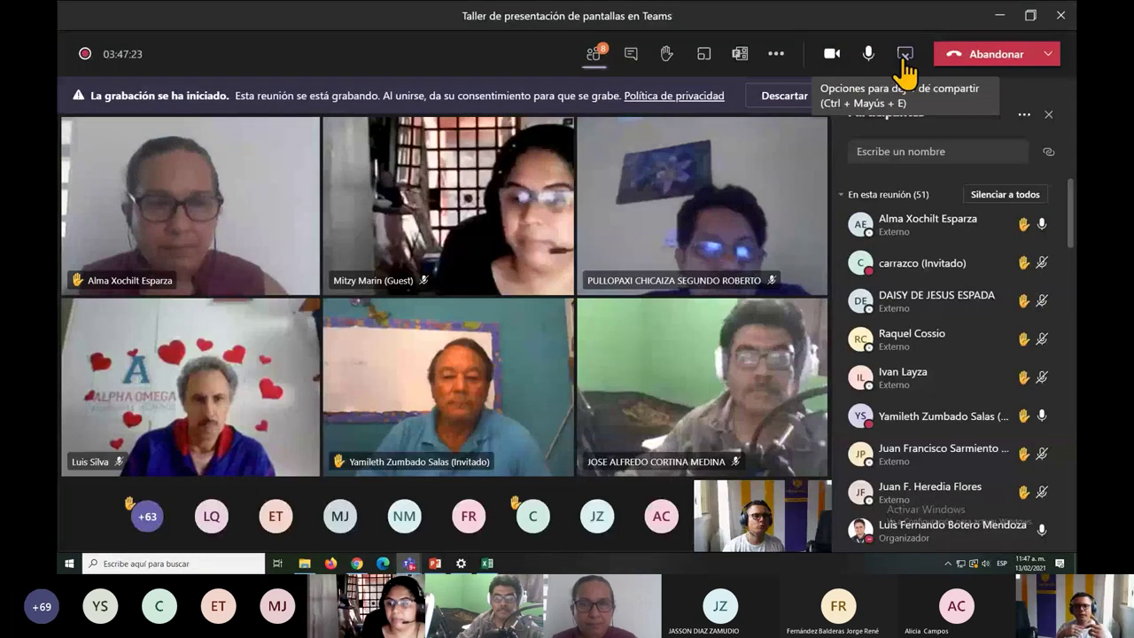
left_click(905, 55)
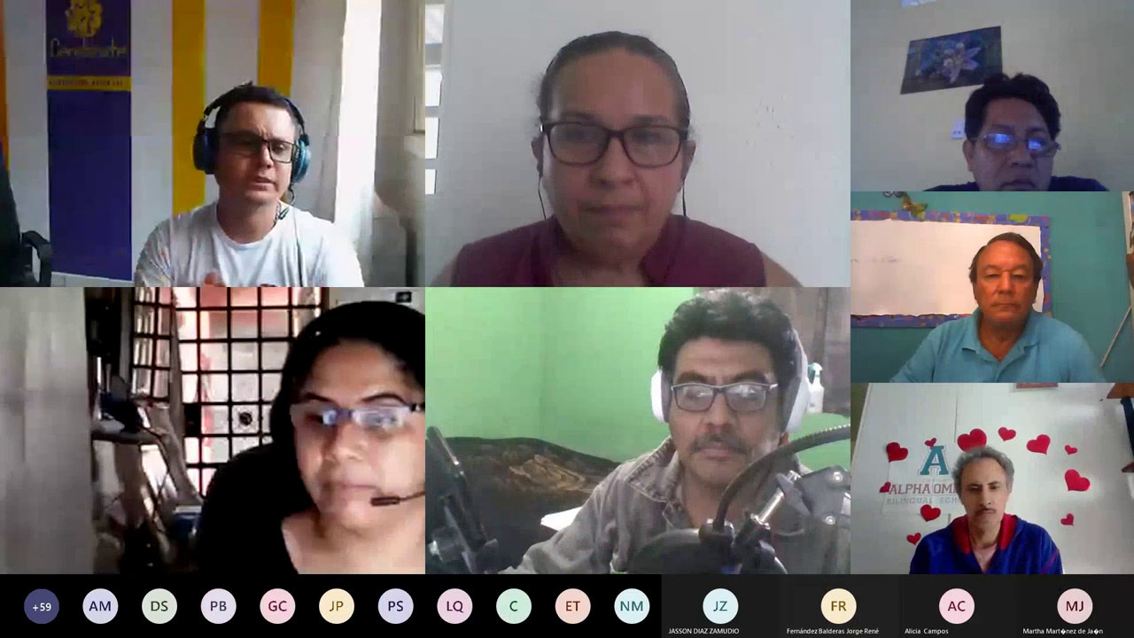
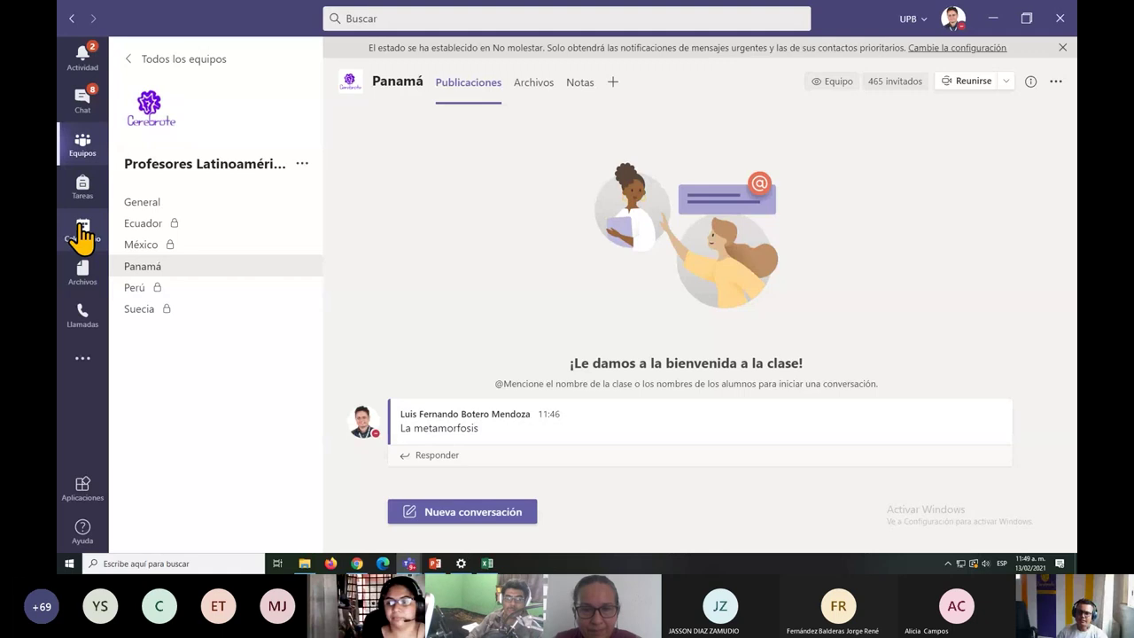
Go back to the Todos los equipos overview showing teams like Prueba II and Emprendimiento II.
left_click(204, 62)
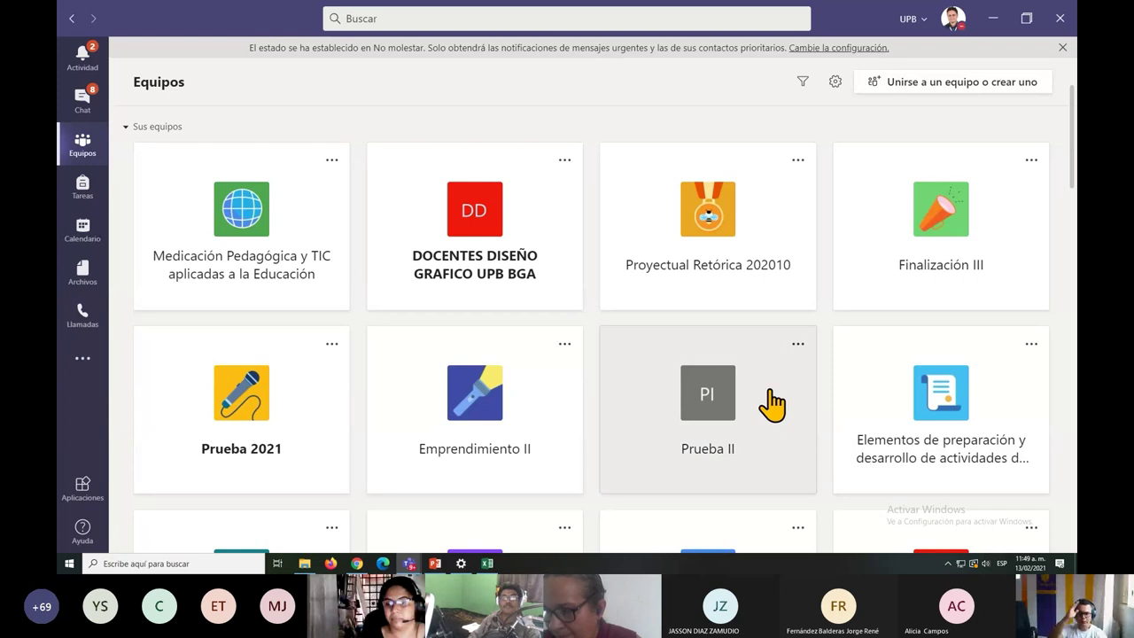
Open the Calendar and advance it to the week of 15–21 February 2021.
left_click(86, 232)
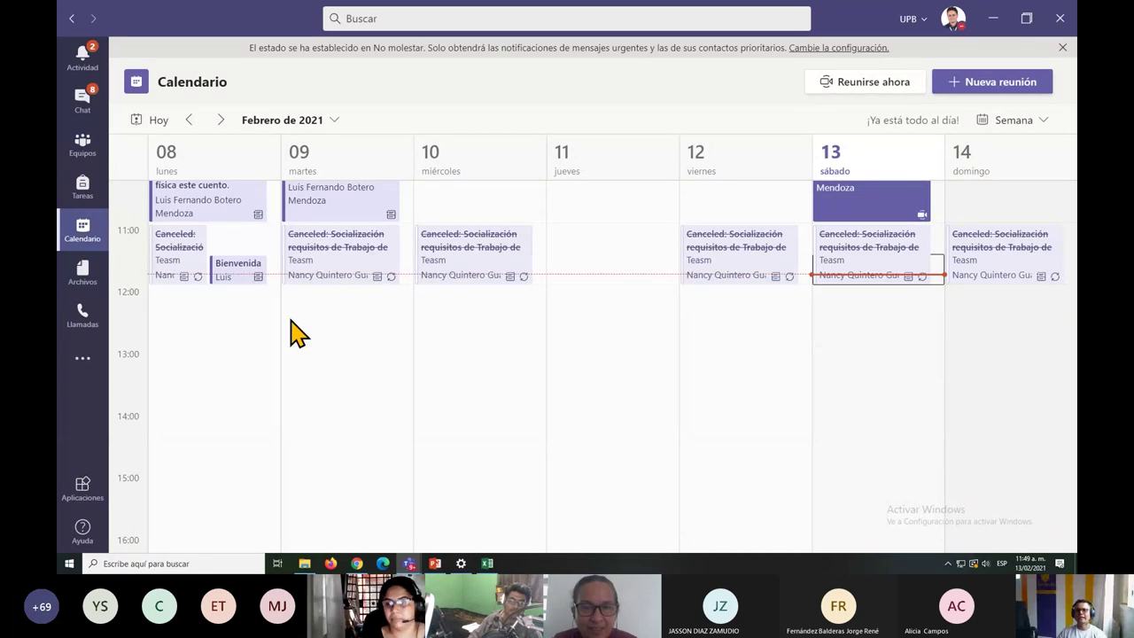
scroll(559, 400, "up", 1)
scroll(561, 401, "up", 4)
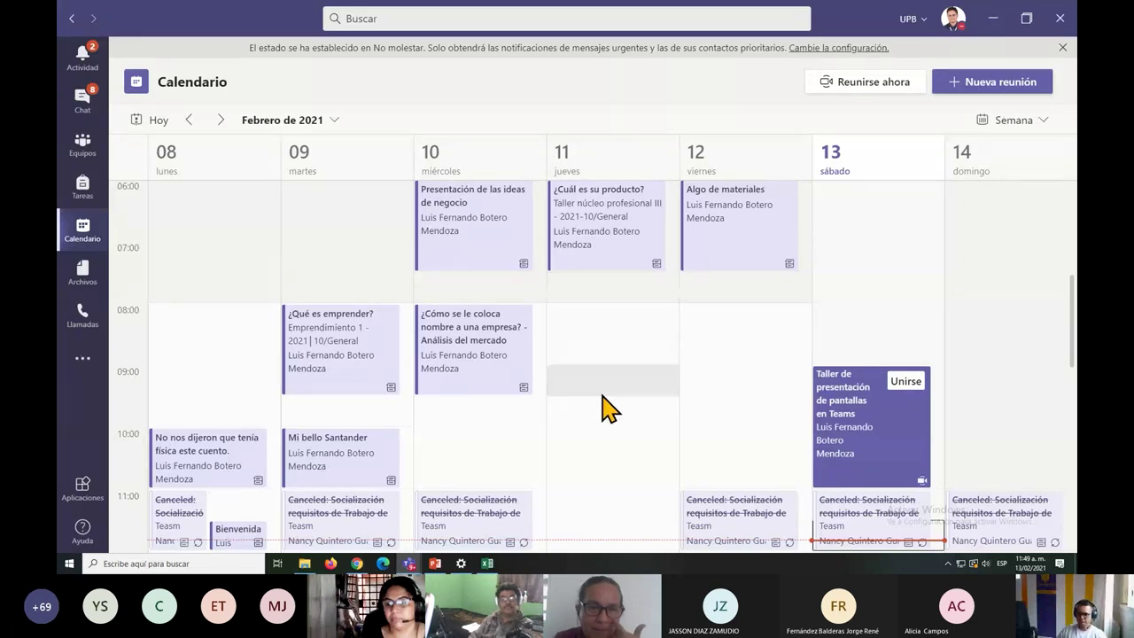
scroll(605, 401, "up", 1)
scroll(618, 400, "down", 1)
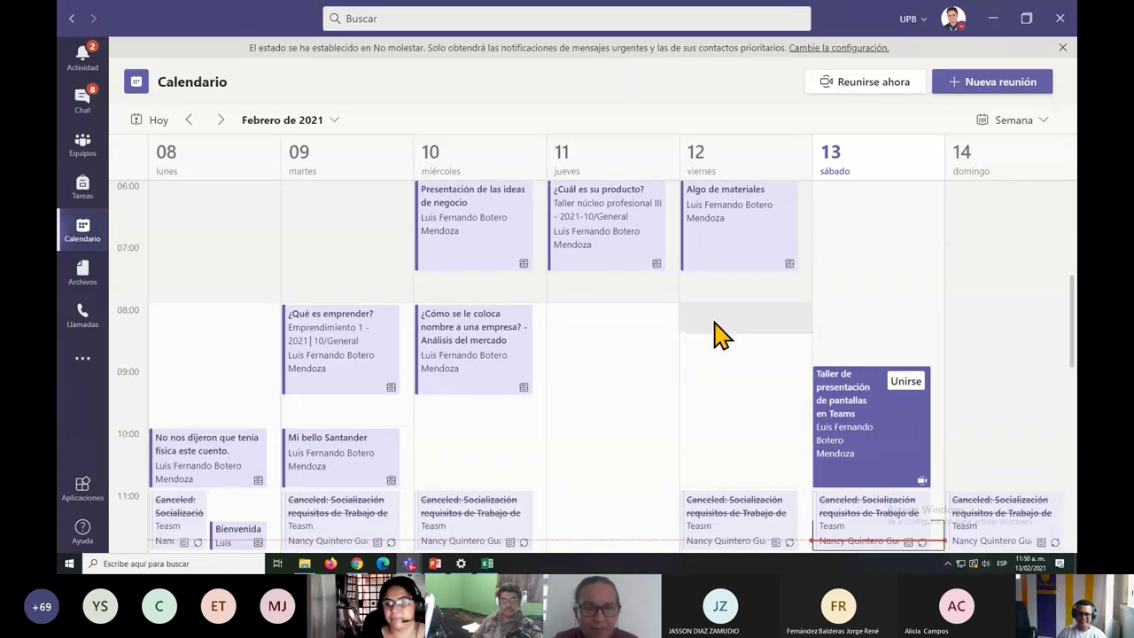
left_click(222, 119)
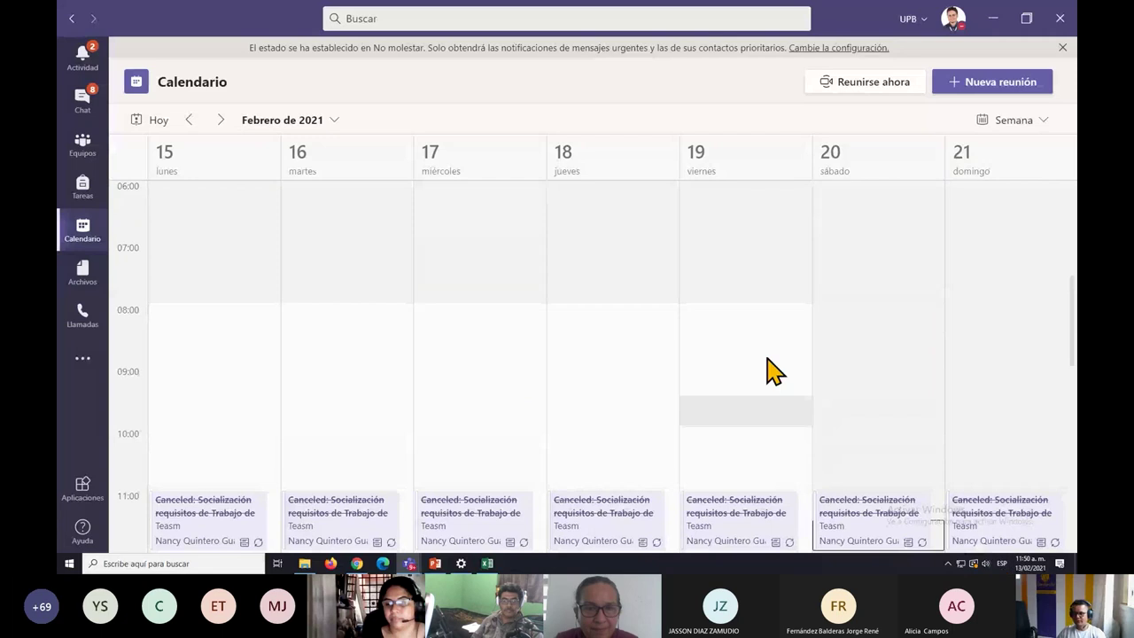
Try a new meeting in the Saturday 09:00 slot, then discard it.
scroll(499, 340, "down", 1)
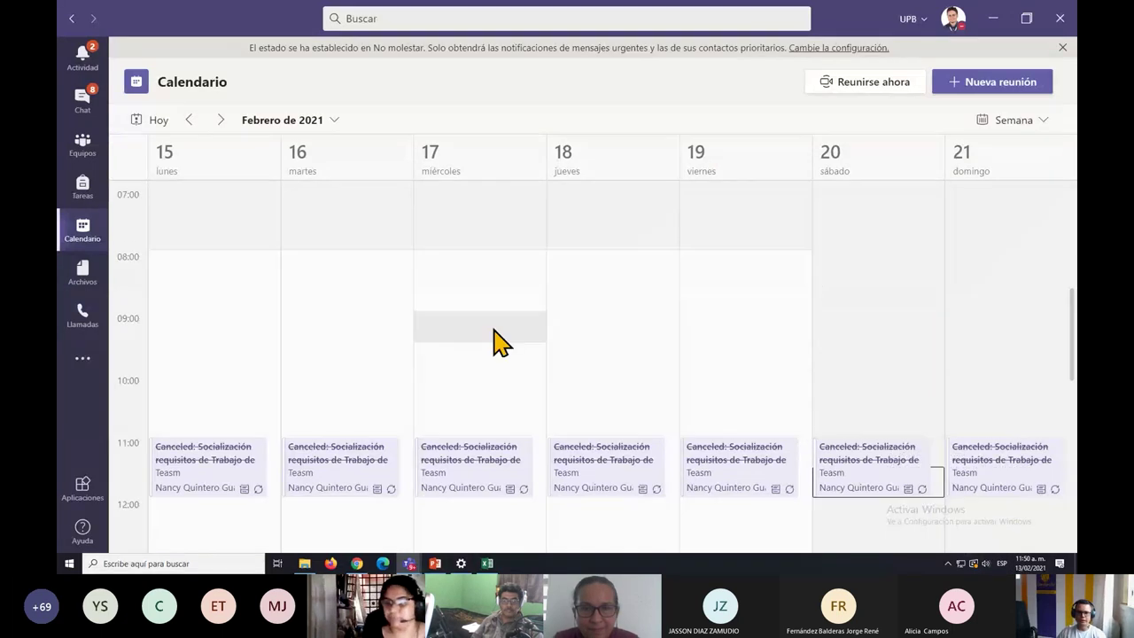
double_click(837, 340)
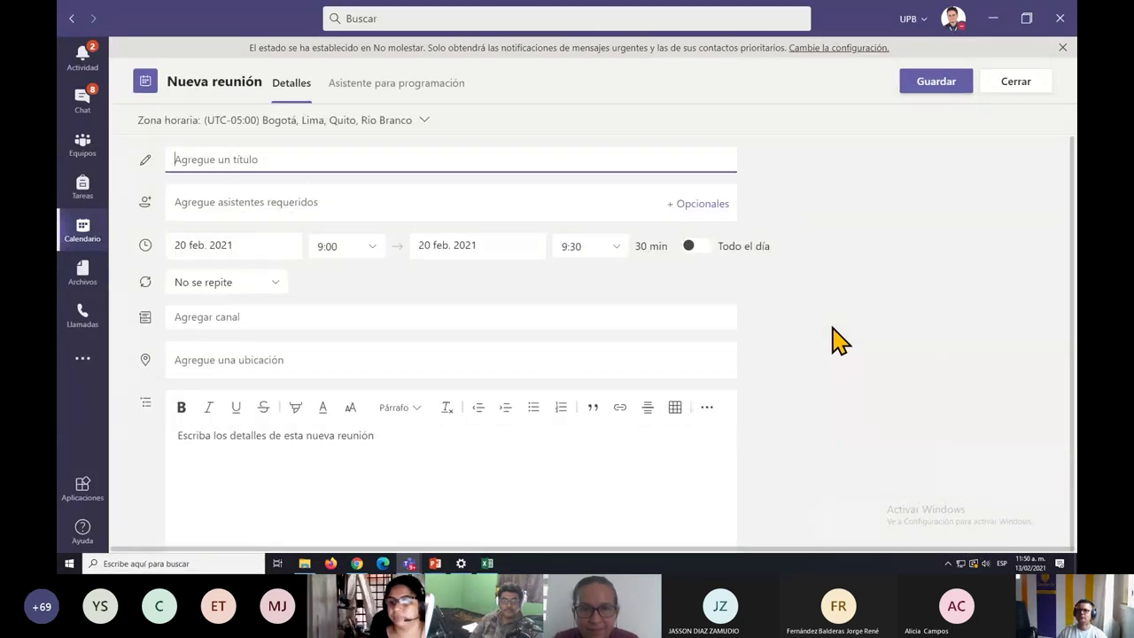
left_click(1010, 84)
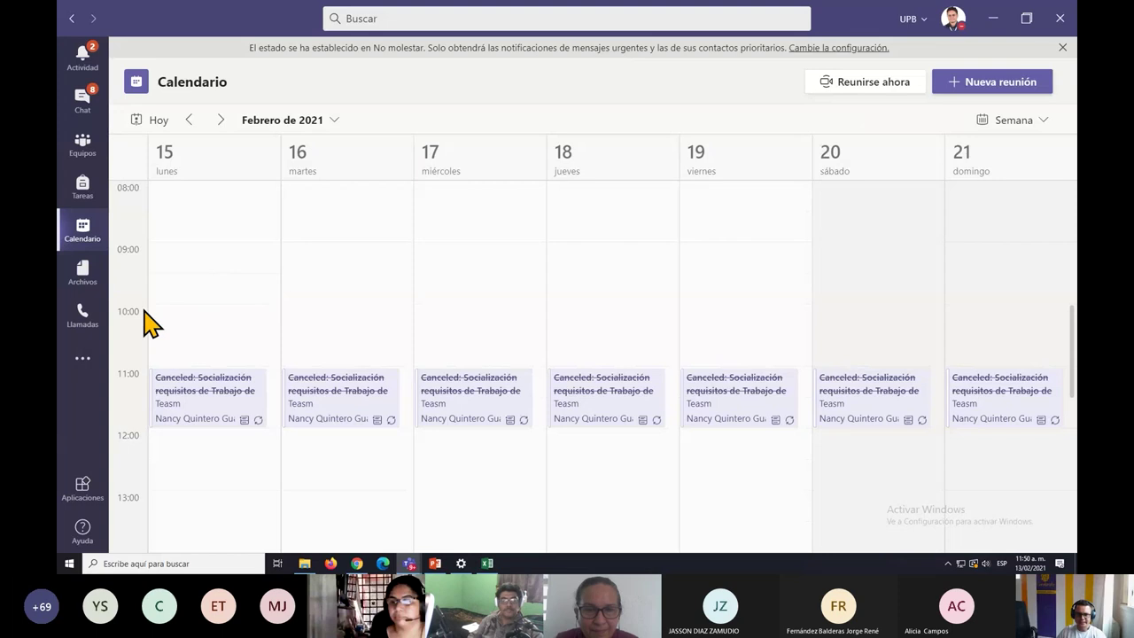
scroll(770, 309, "up", 3)
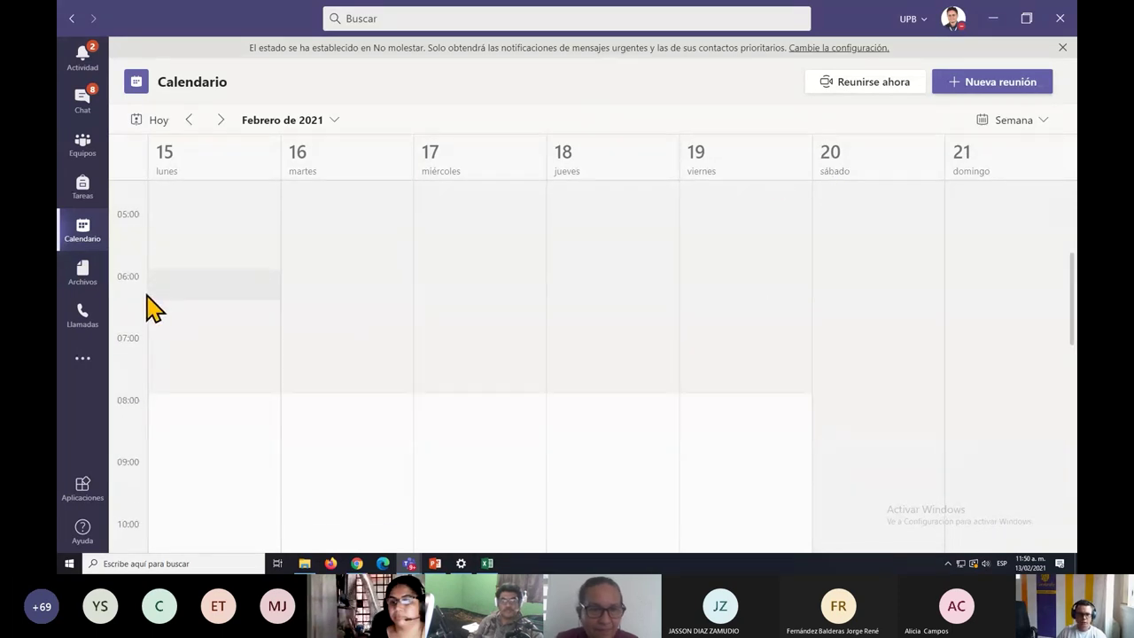
scroll(158, 439, "down", 1)
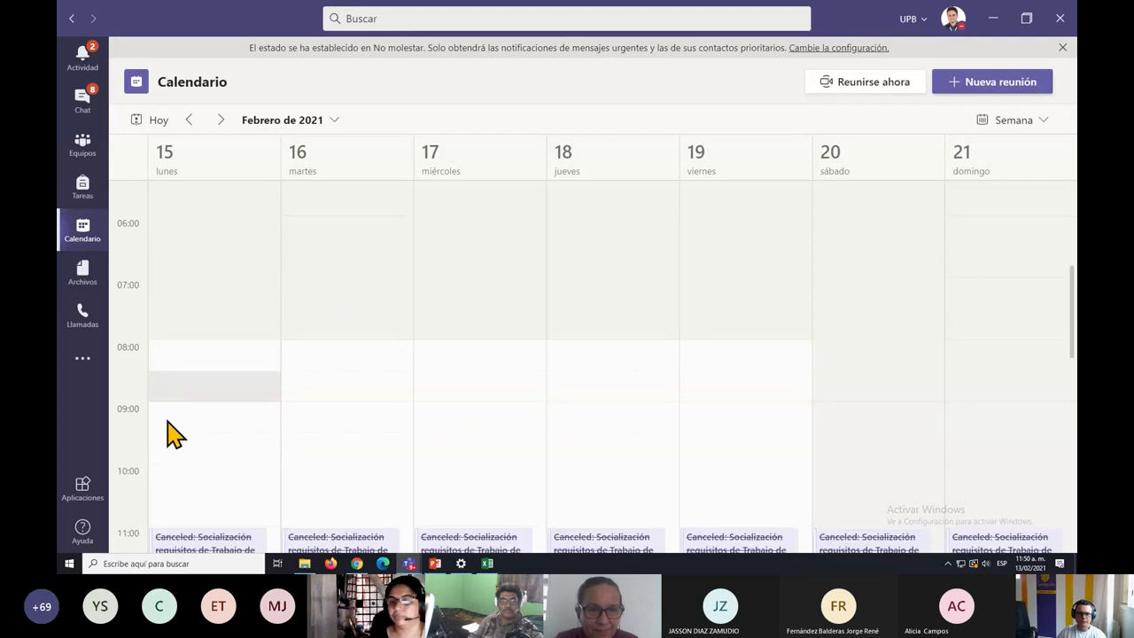
Create a Saturday 20 February 9:00 meeting titled 'Taller de Forms Cerebrote'.
left_click(861, 433)
left_click(861, 432)
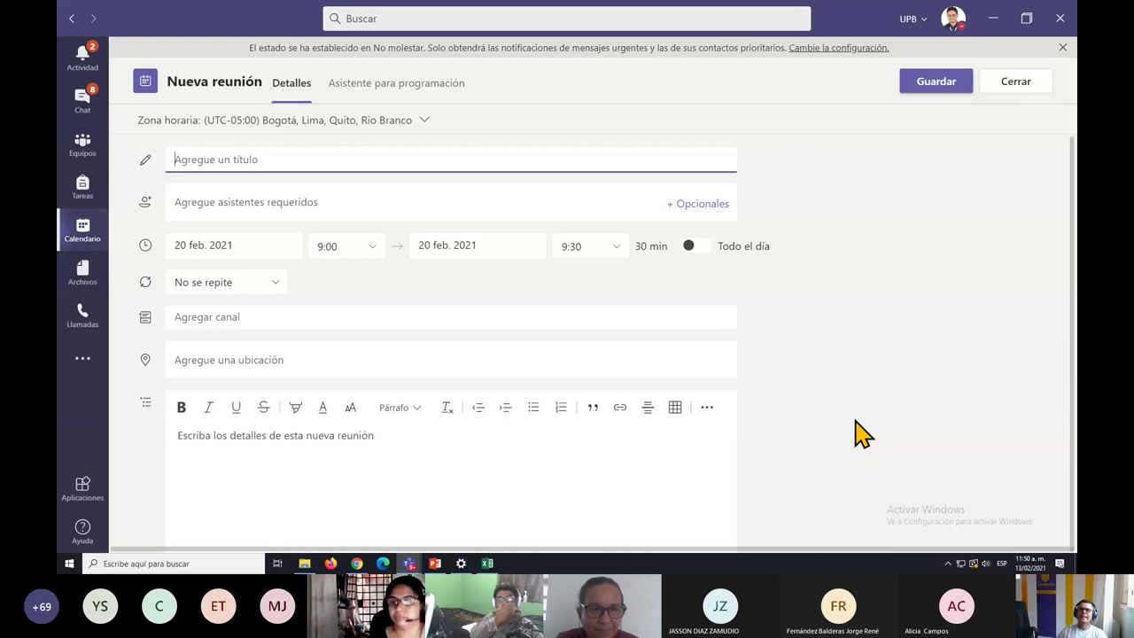
type("Ta")
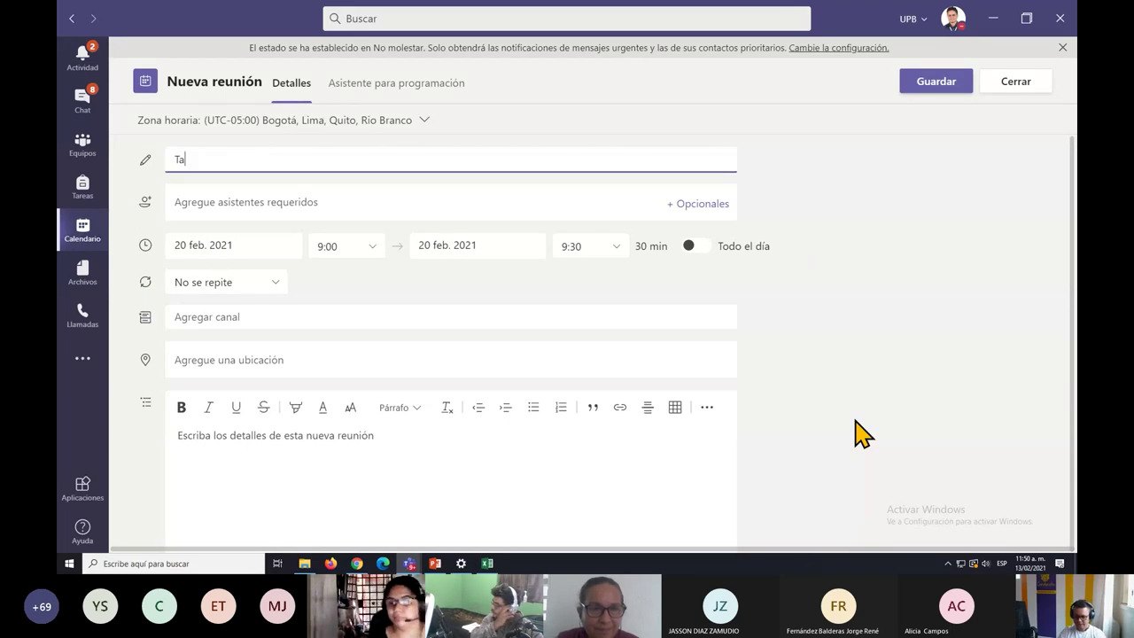
type("ller de Forms ")
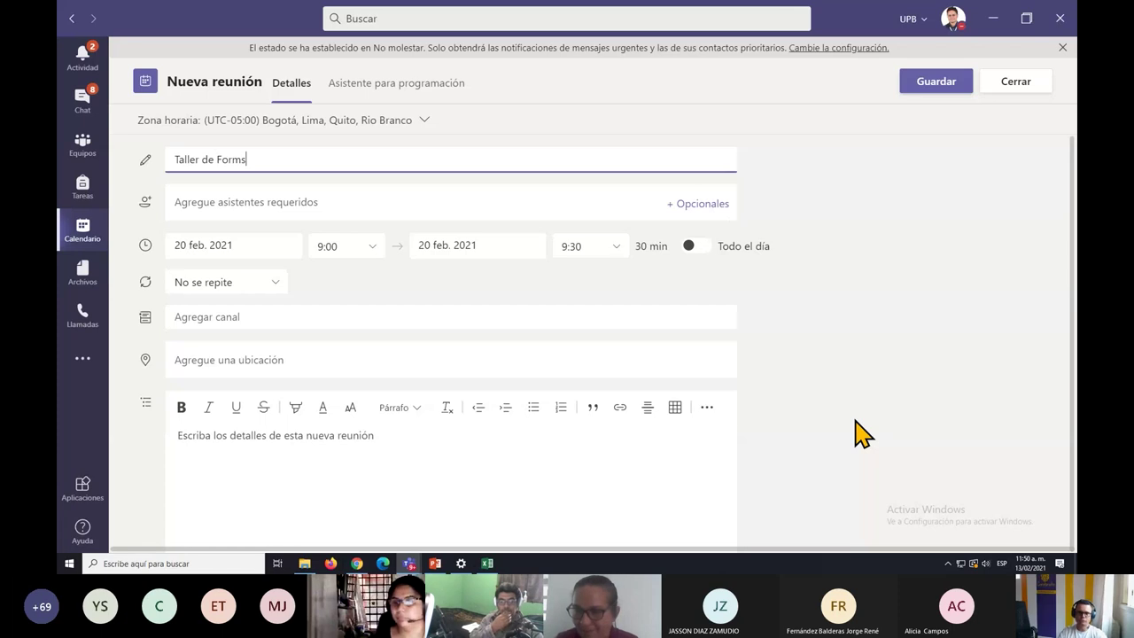
type("Cerebrote")
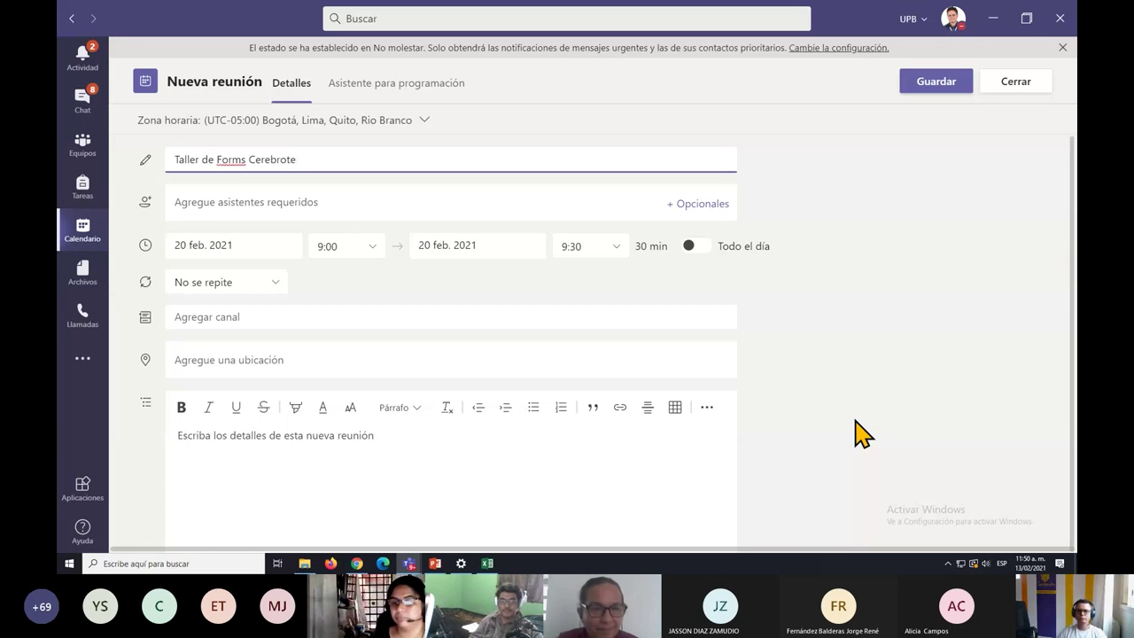
Enter the external guest's e-mail address as a required attendee and add the suggestion.
left_click(227, 206)
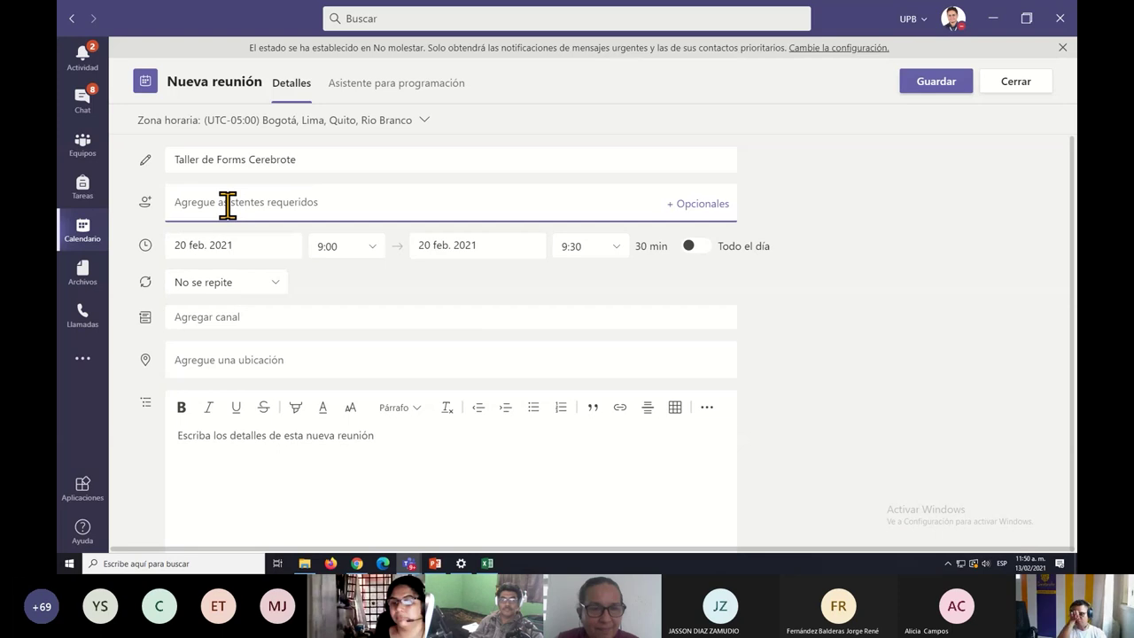
type("guido")
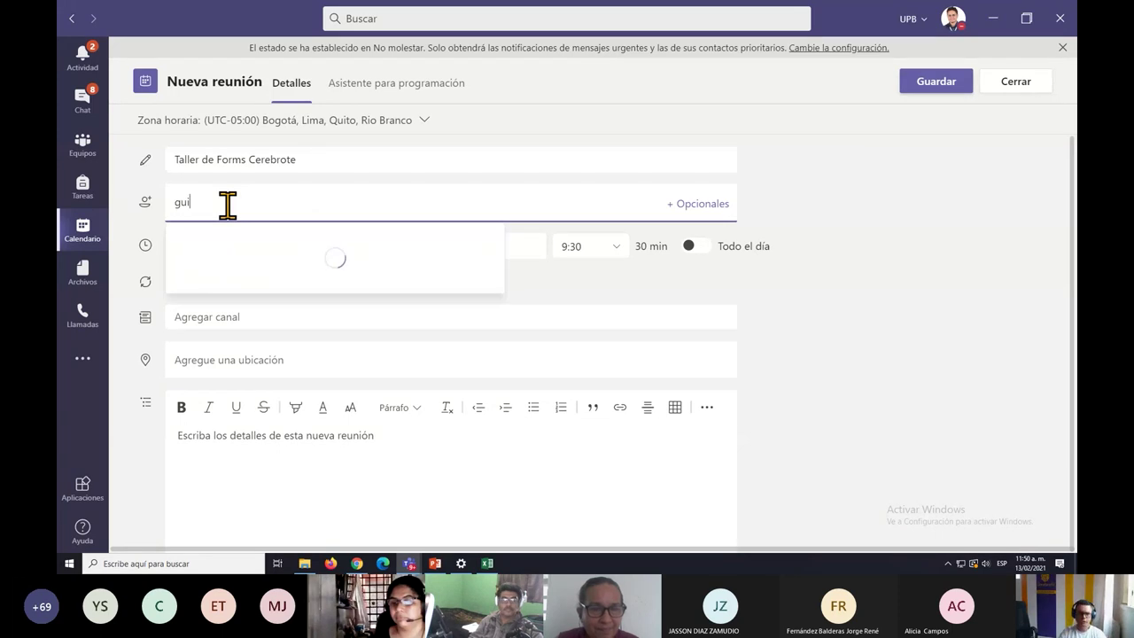
key("BackSpace")
key("BackSpace")
key("BackSpace")
key("BackSpace")
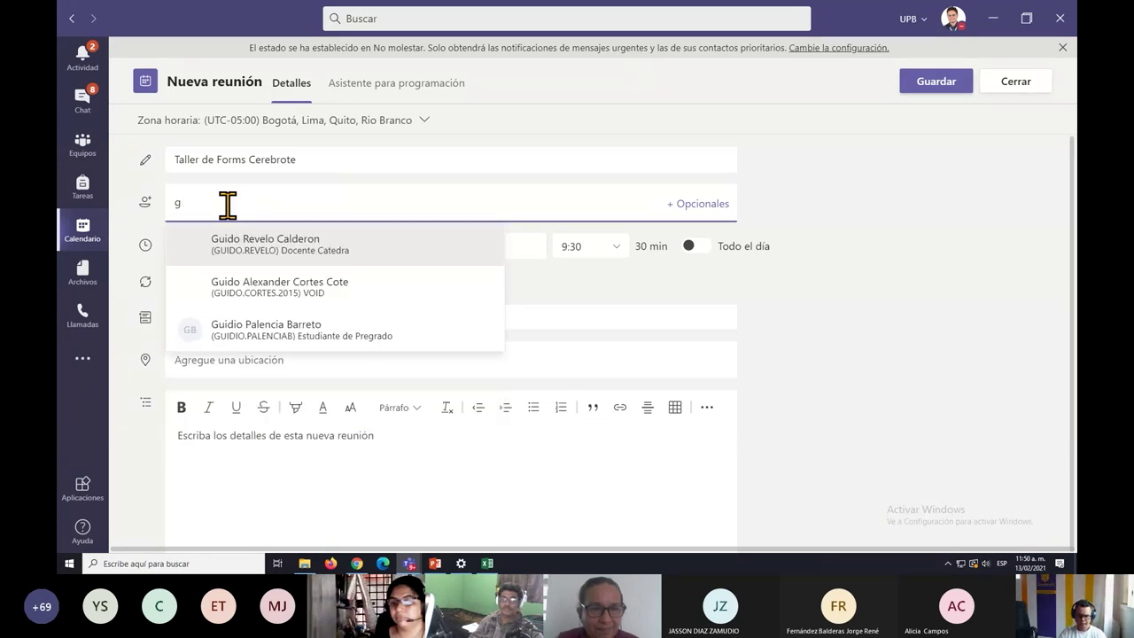
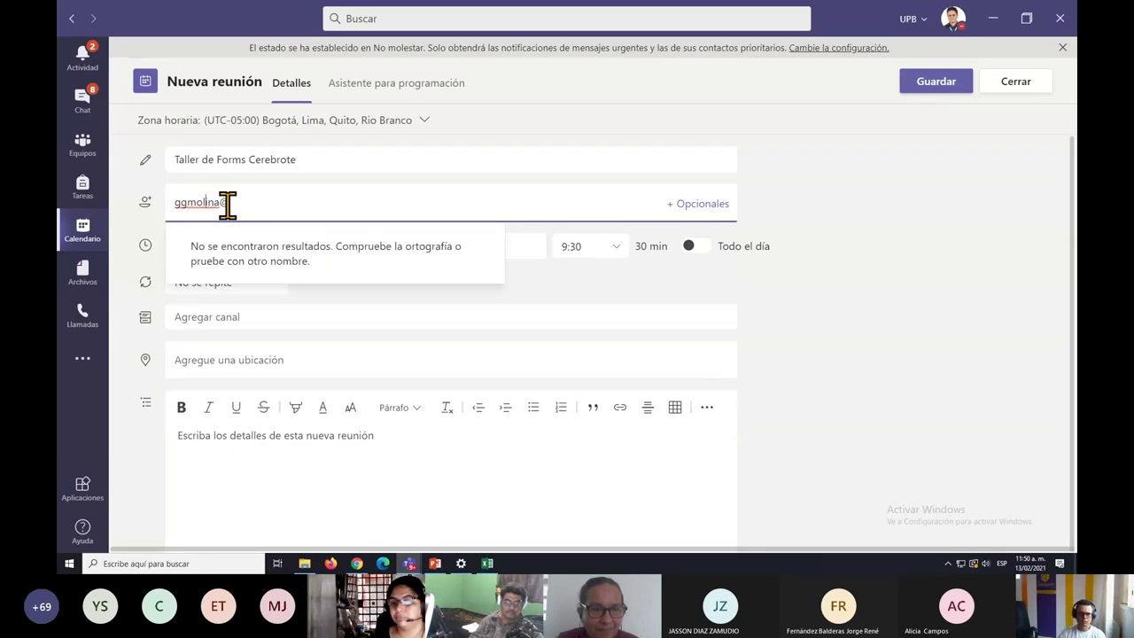
key("Left")
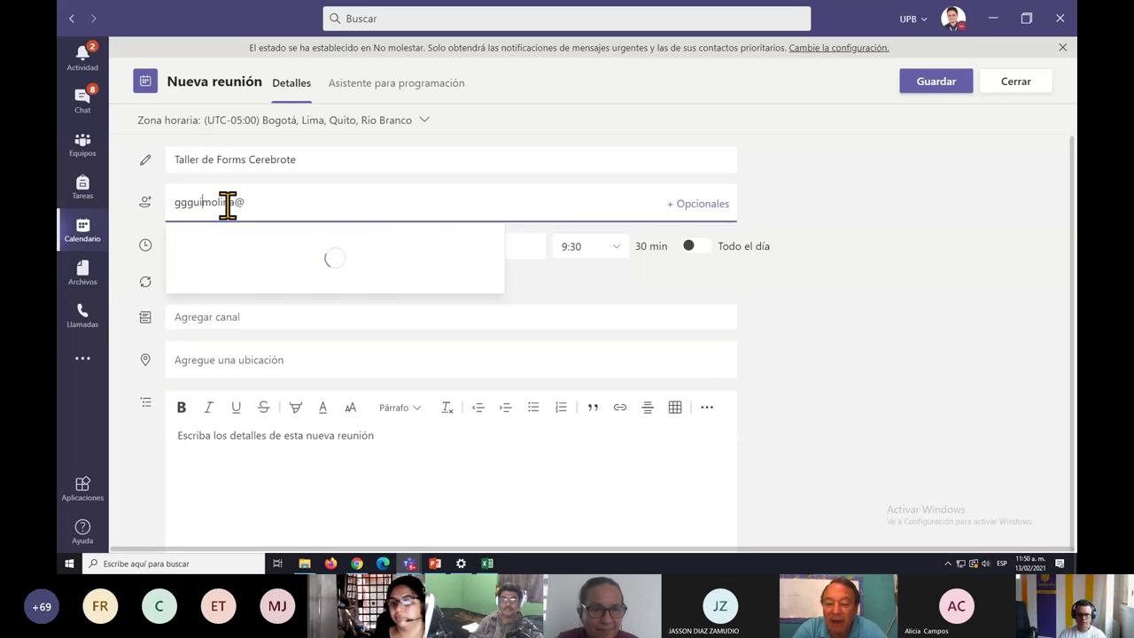
key("Left")
key("Left")
key("Left")
key("Left")
key("Left")
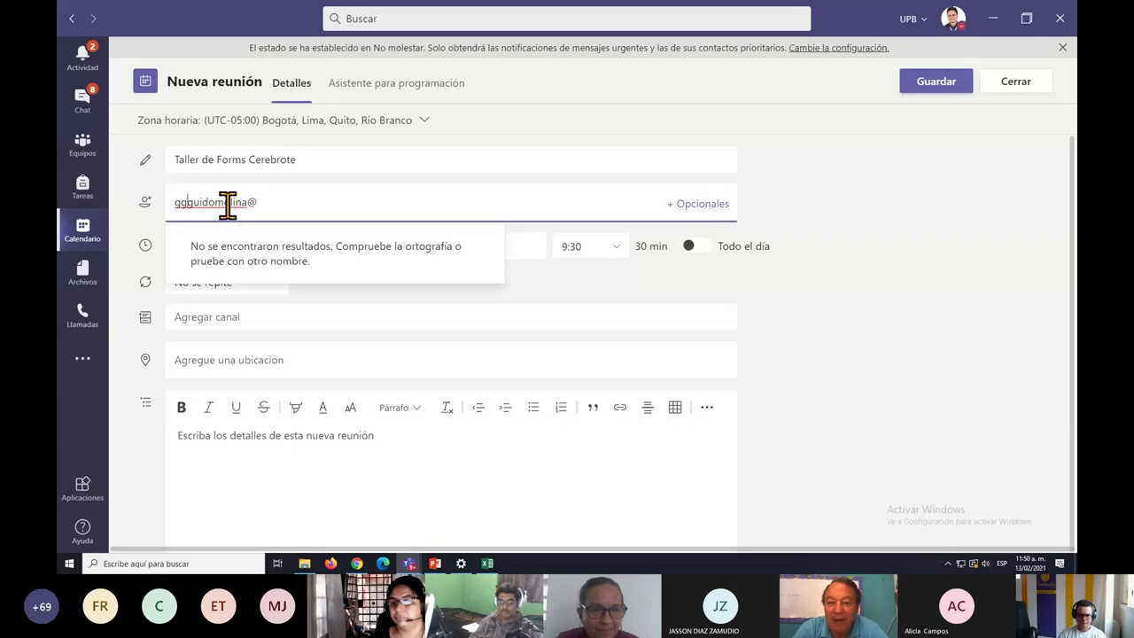
key("BackSpace")
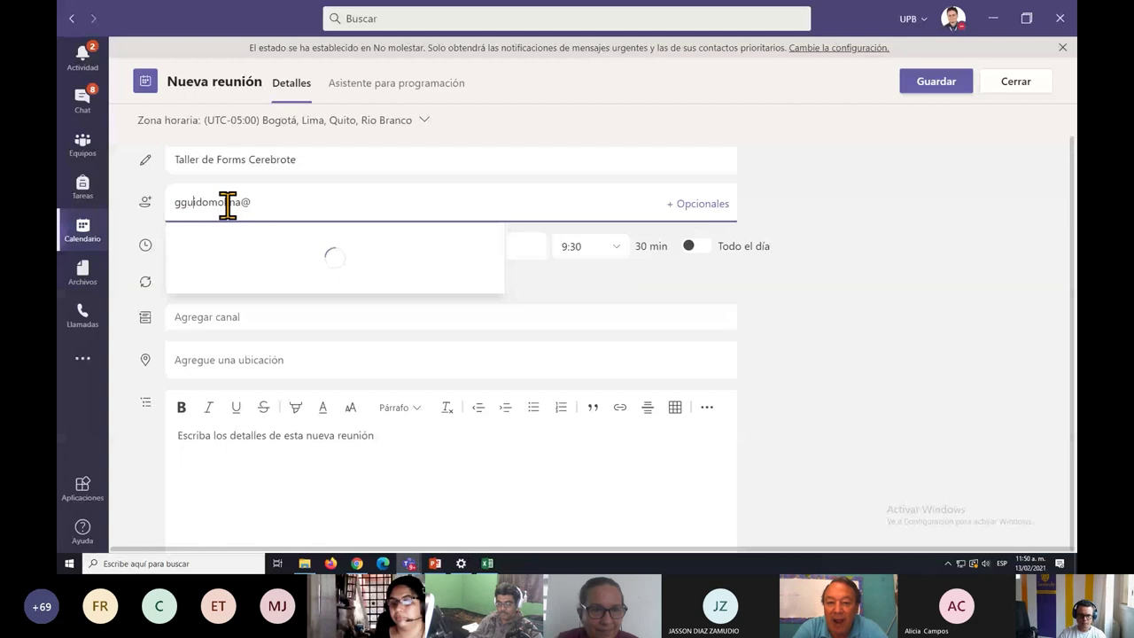
key("End")
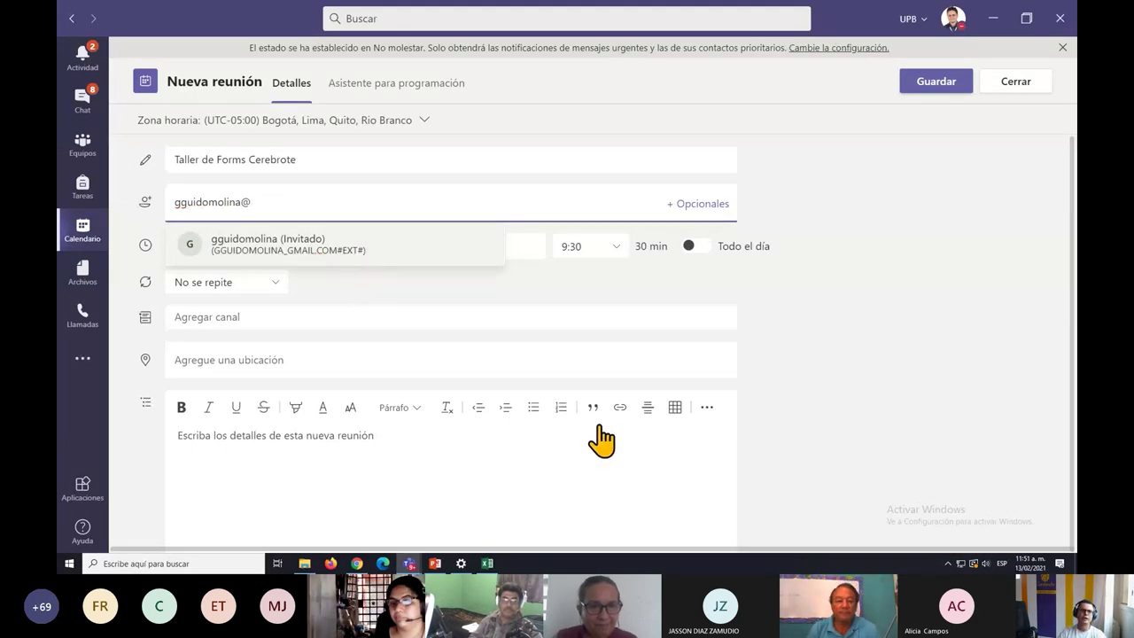
key("Return")
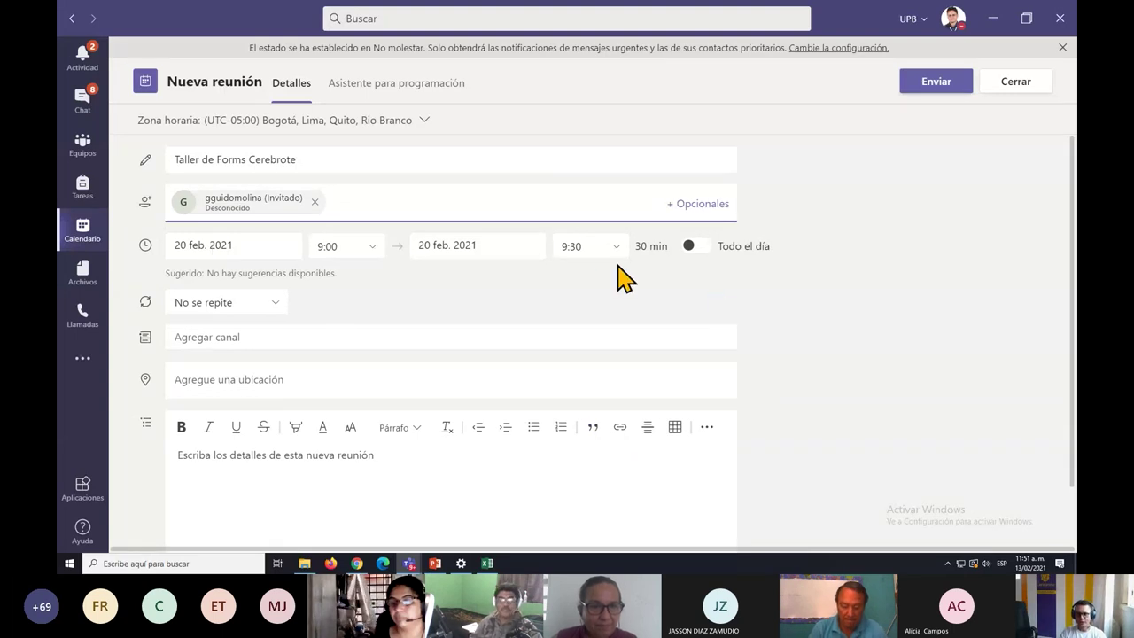
Try a 9:10 end time and look over the scheduling-suggestions note.
left_click(591, 247)
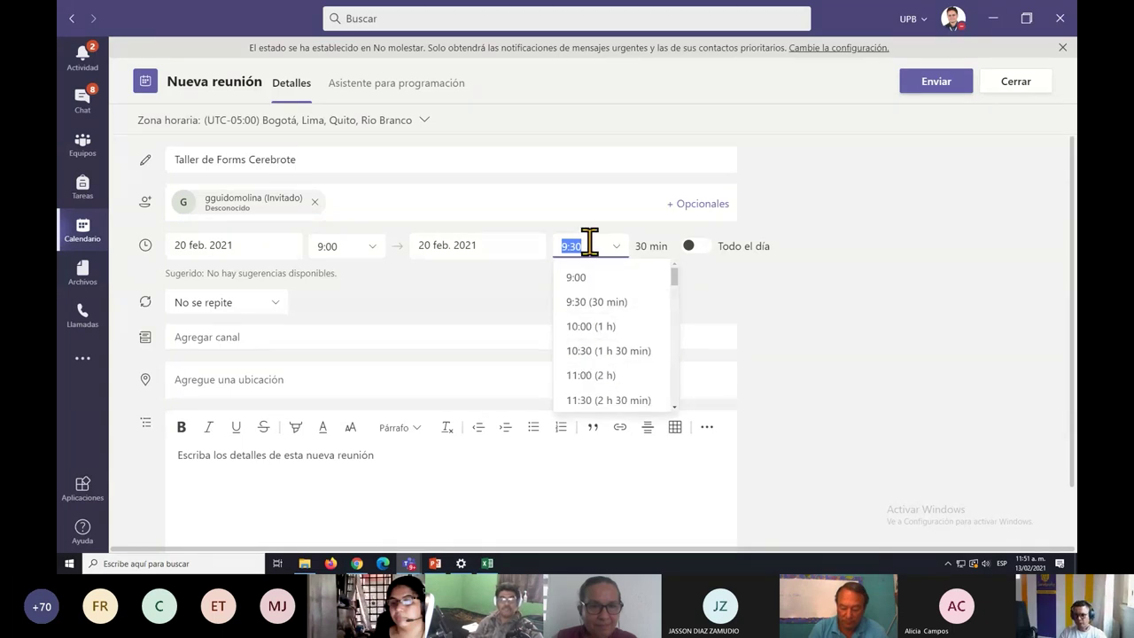
left_click(587, 246)
key("BackSpace")
key("BackSpace")
type("10")
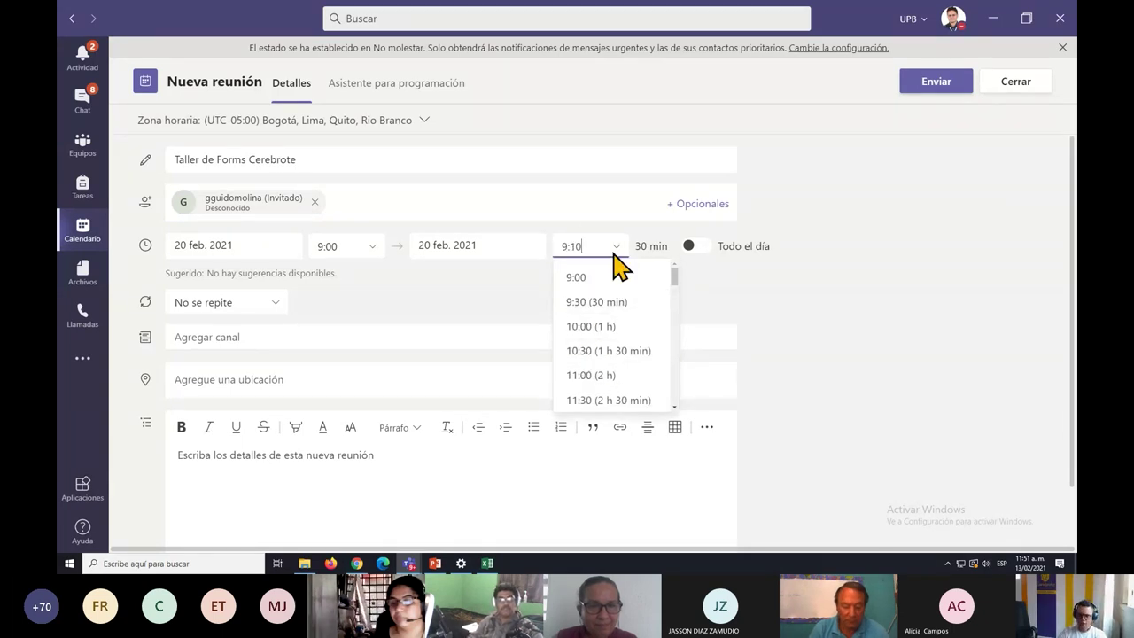
left_click(849, 304)
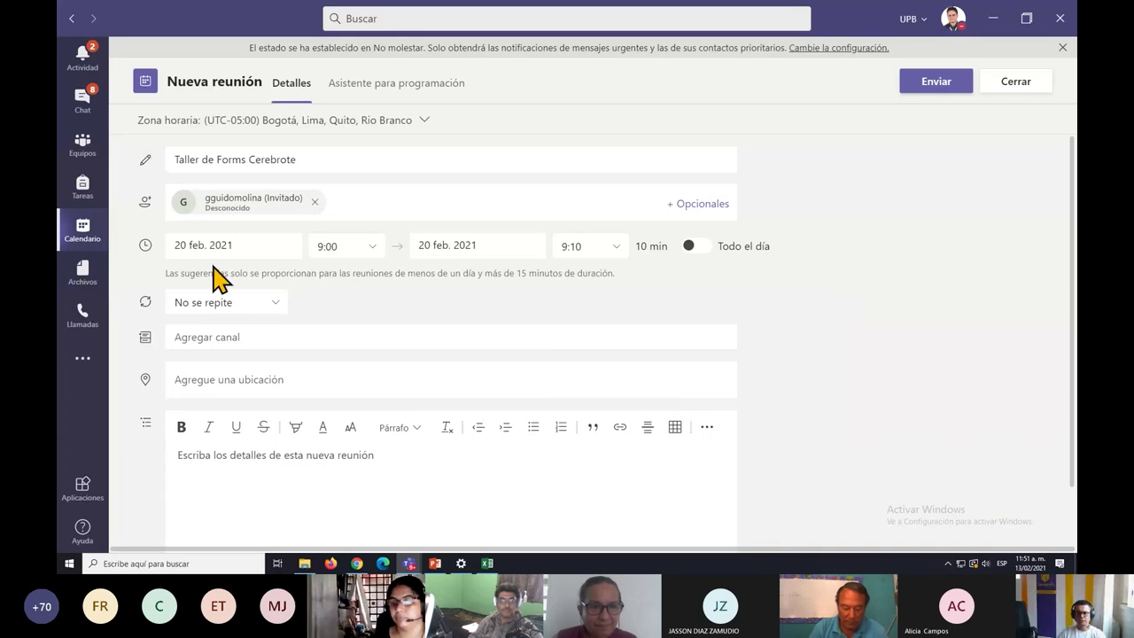
left_click_drag(217, 273, 626, 289)
left_click(673, 299)
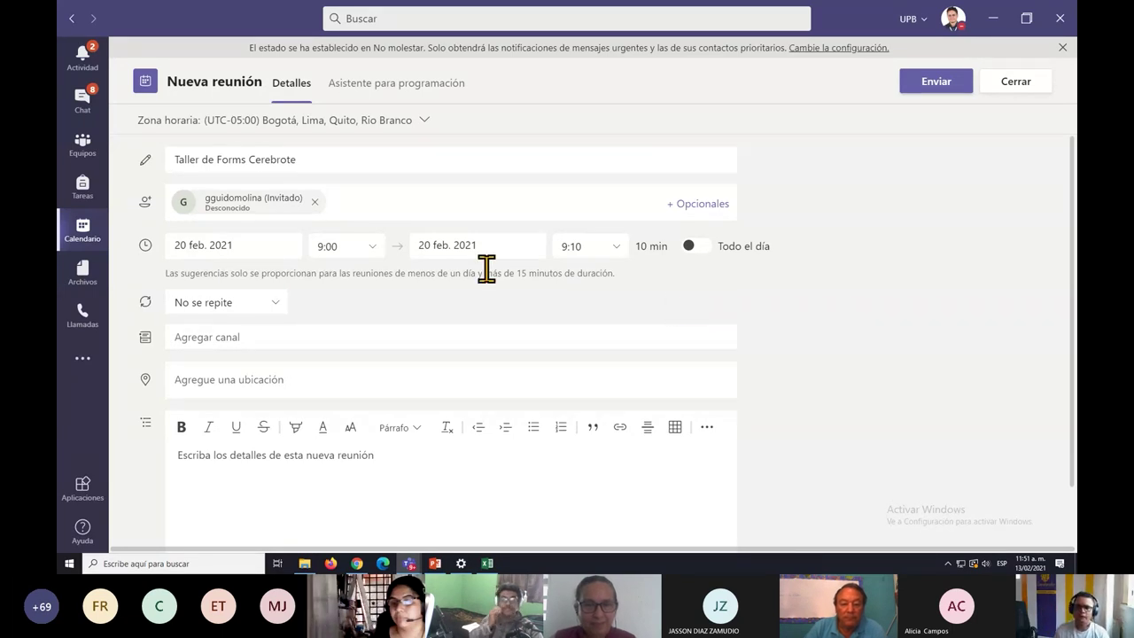
Change the meeting's end time to 12:00, a three-hour session.
left_click(592, 246)
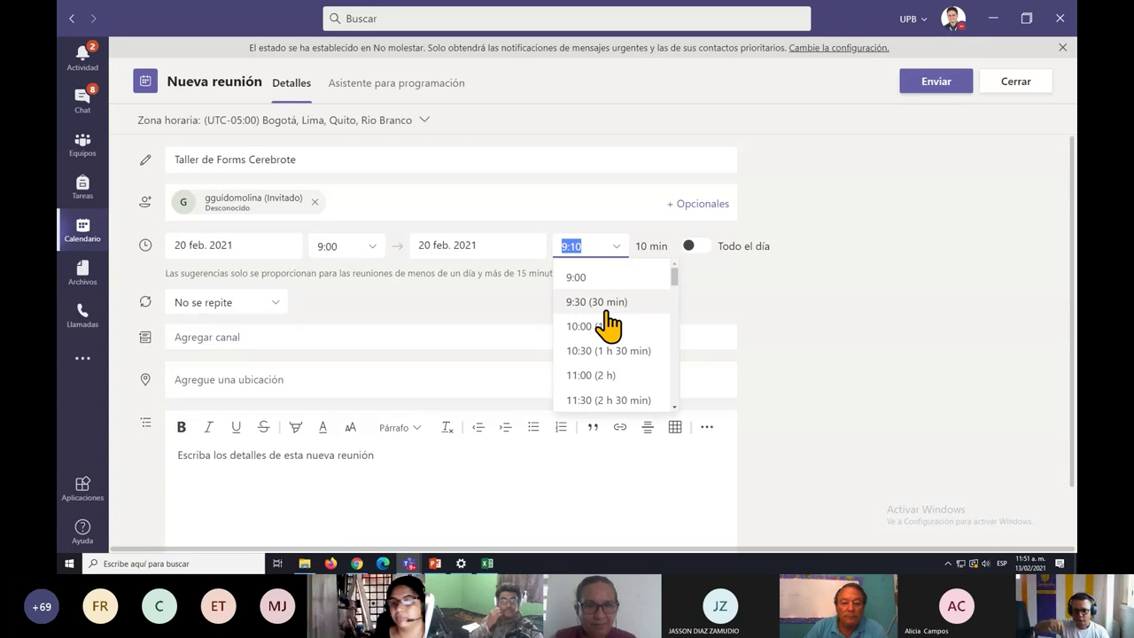
scroll(611, 337, "down", 2)
scroll(612, 334, "up", 2)
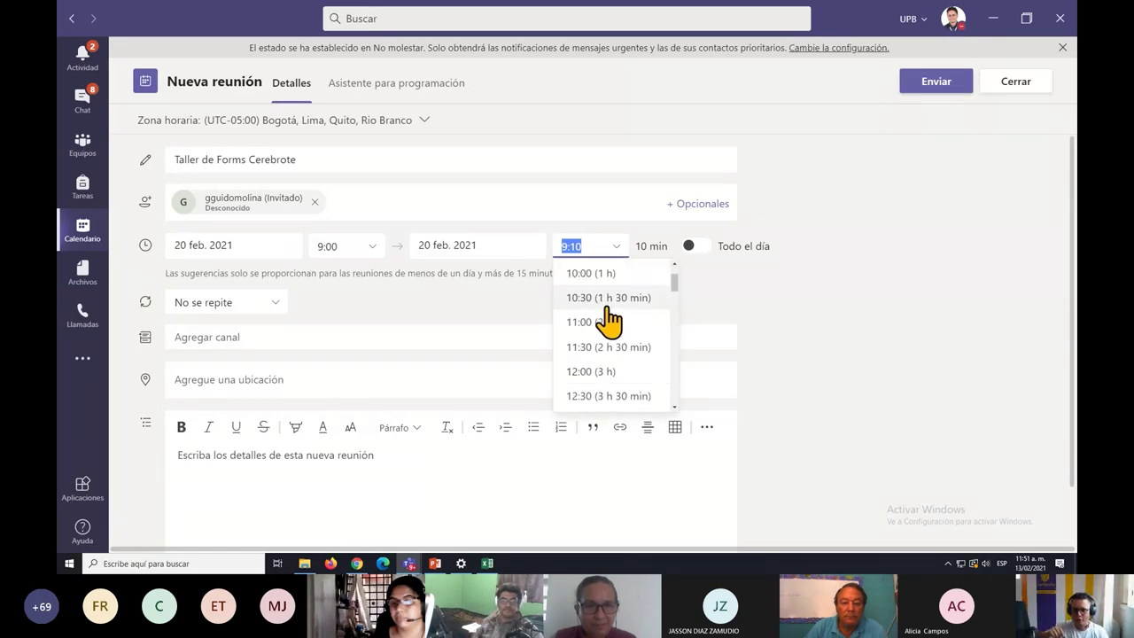
scroll(602, 331, "down", 2)
left_click(598, 319)
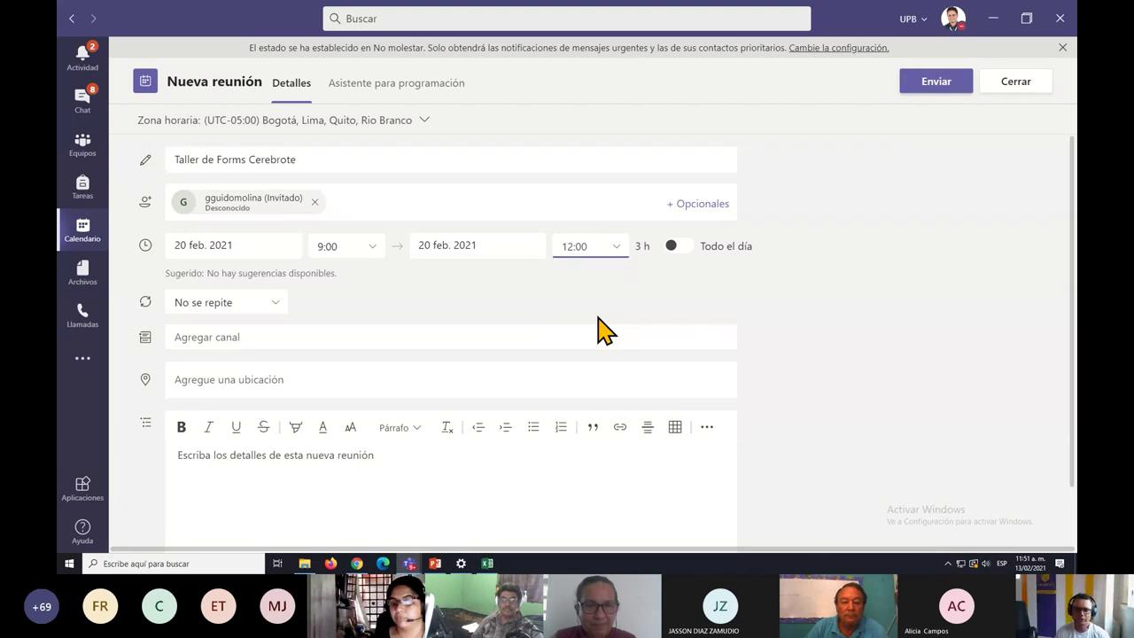
Send the Taller de Forms Cerebrote invitation and return the calendar to the current week.
left_click(937, 93)
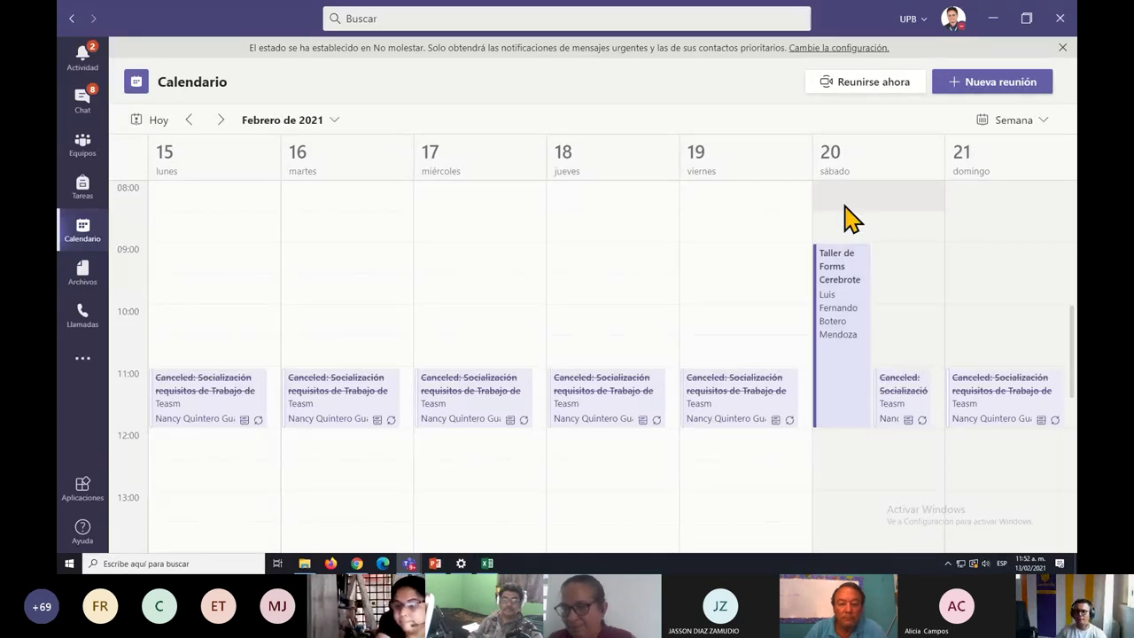
left_click(83, 232)
Open the 20 February Taller de Forms Cerebrote meeting for editing and scroll to its invitation.
scroll(762, 334, "up", 3)
scroll(762, 338, "up", 1)
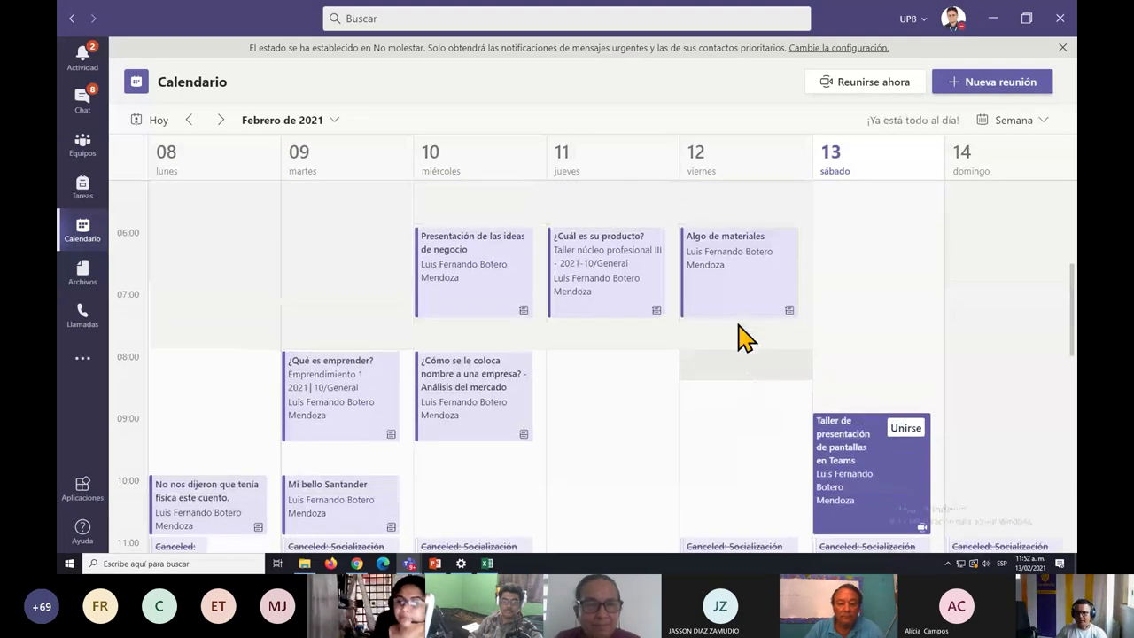
left_click(220, 119)
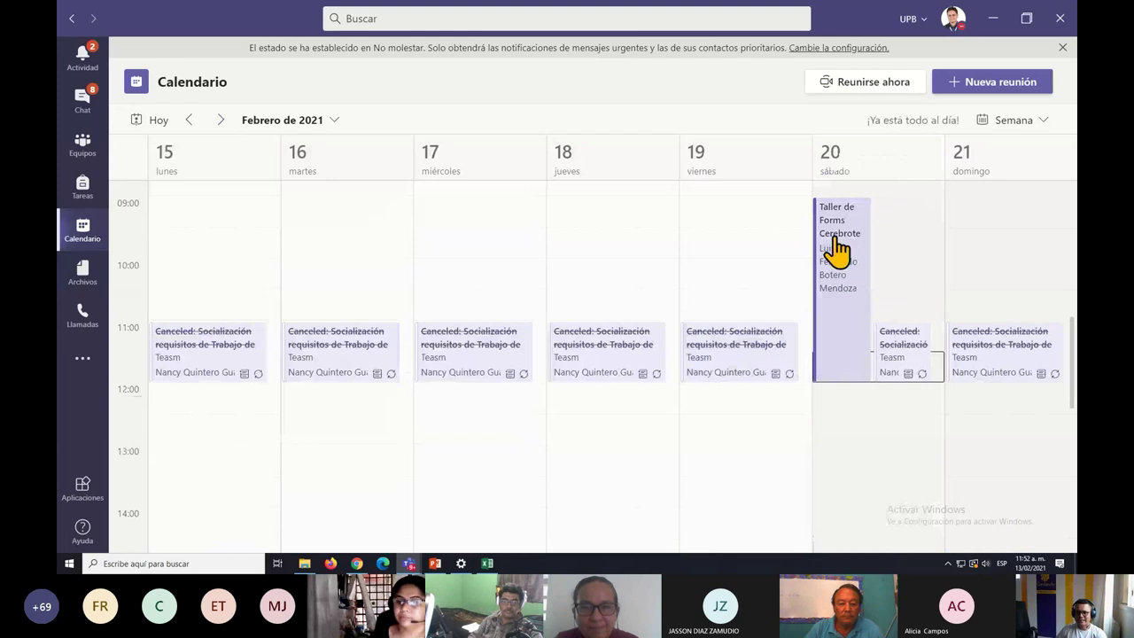
left_click(838, 251)
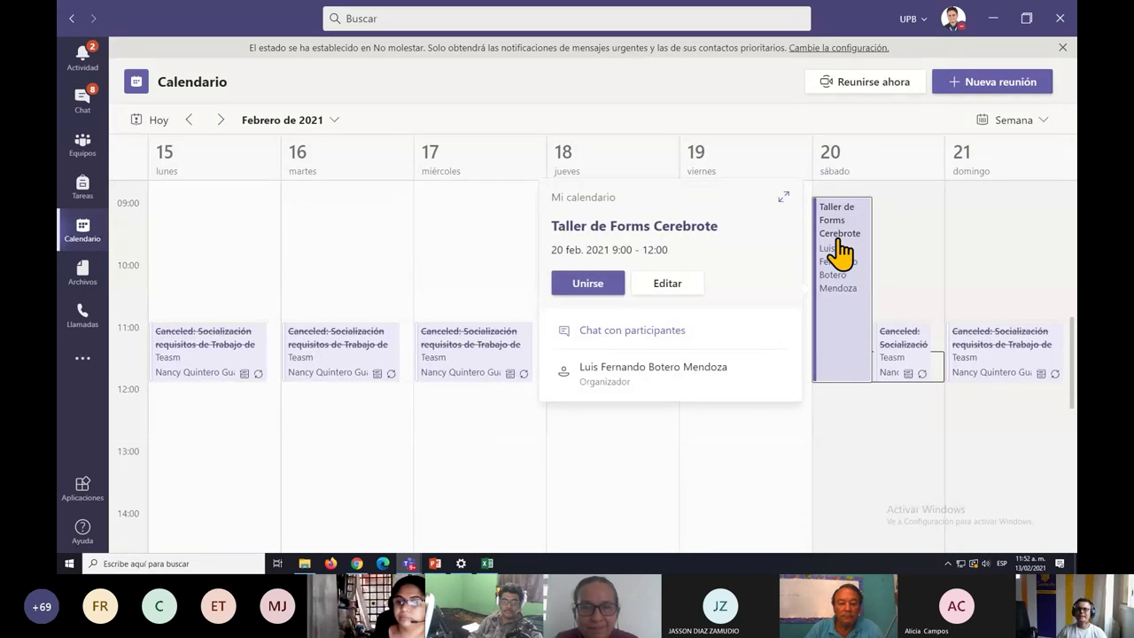
left_click(674, 283)
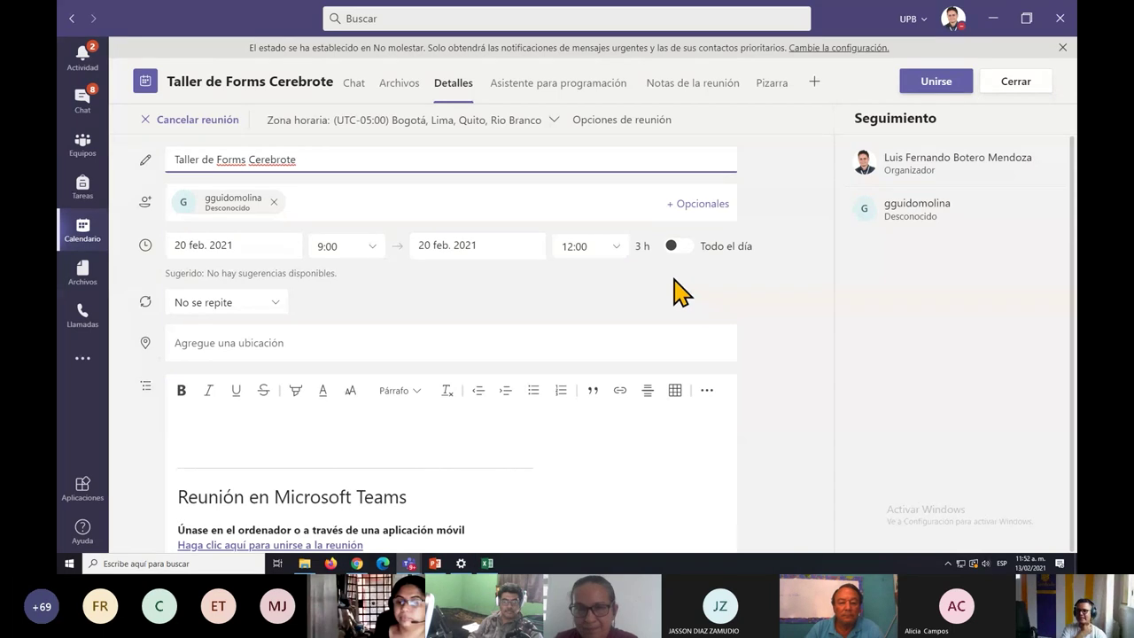
scroll(410, 496, "down", 2)
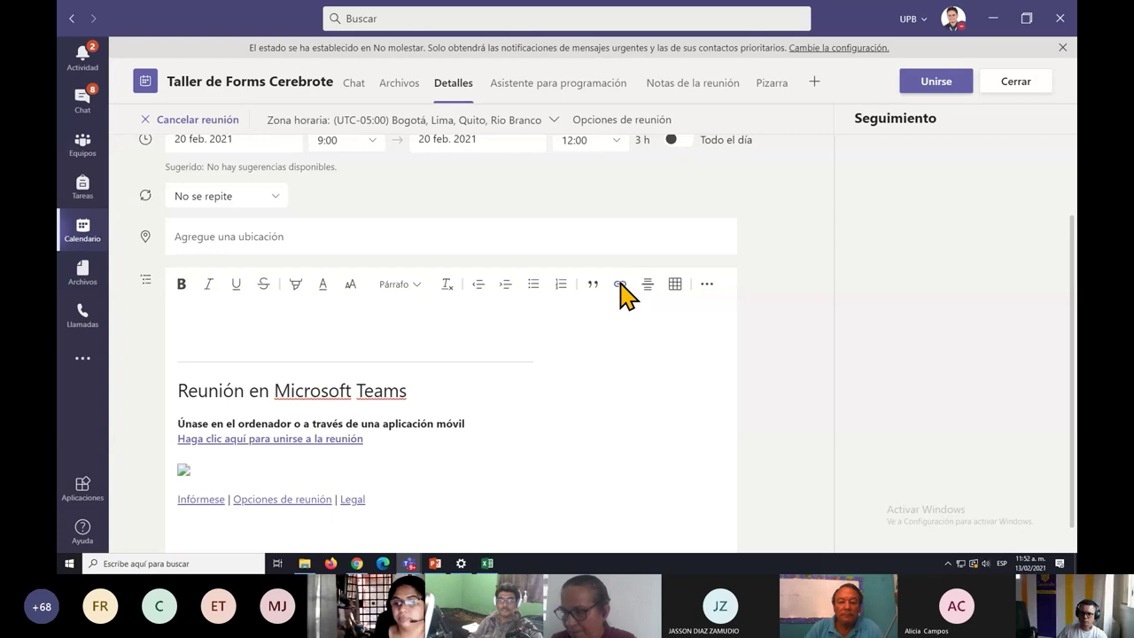
Copy the meeting's join link and start a Windows search for 'word'.
left_click_drag(362, 439, 249, 438)
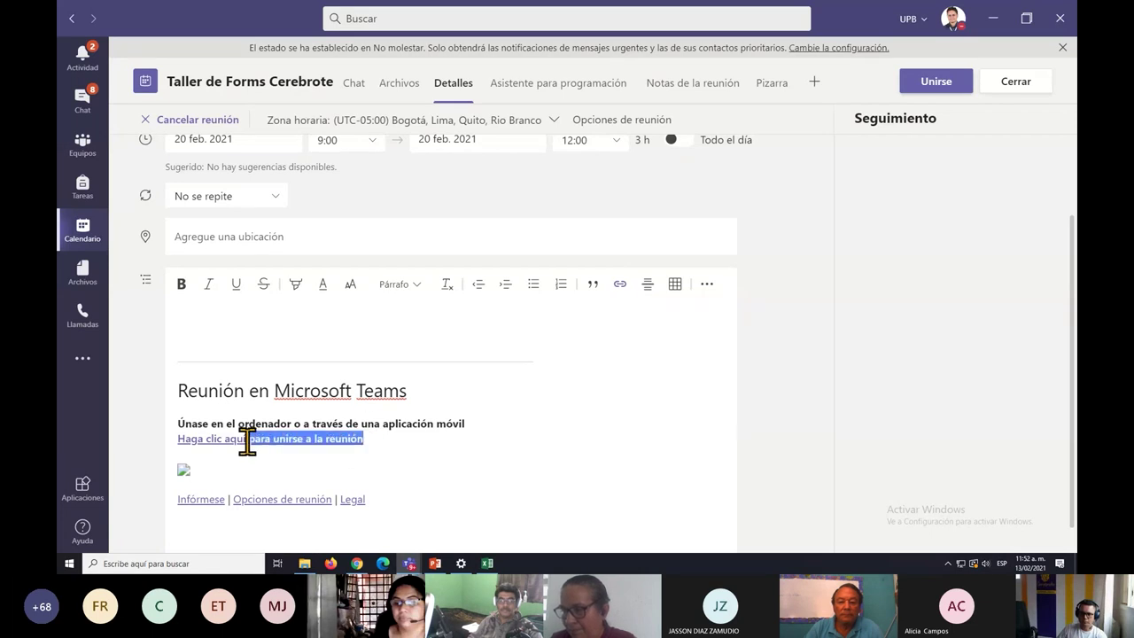
left_click(620, 284)
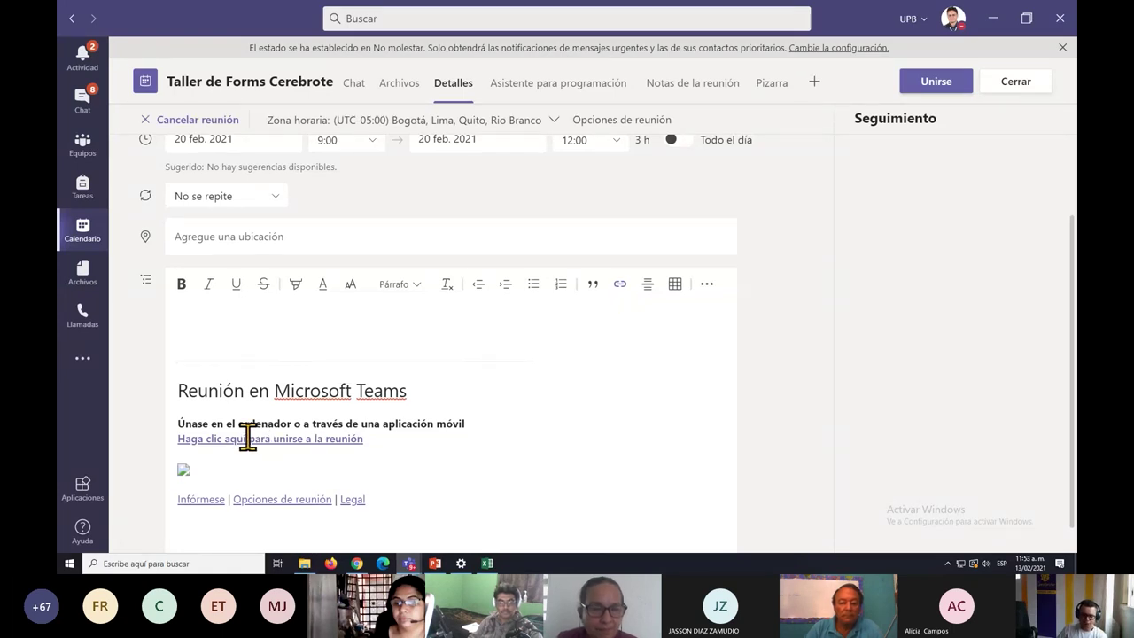
mouse_move(248, 436)
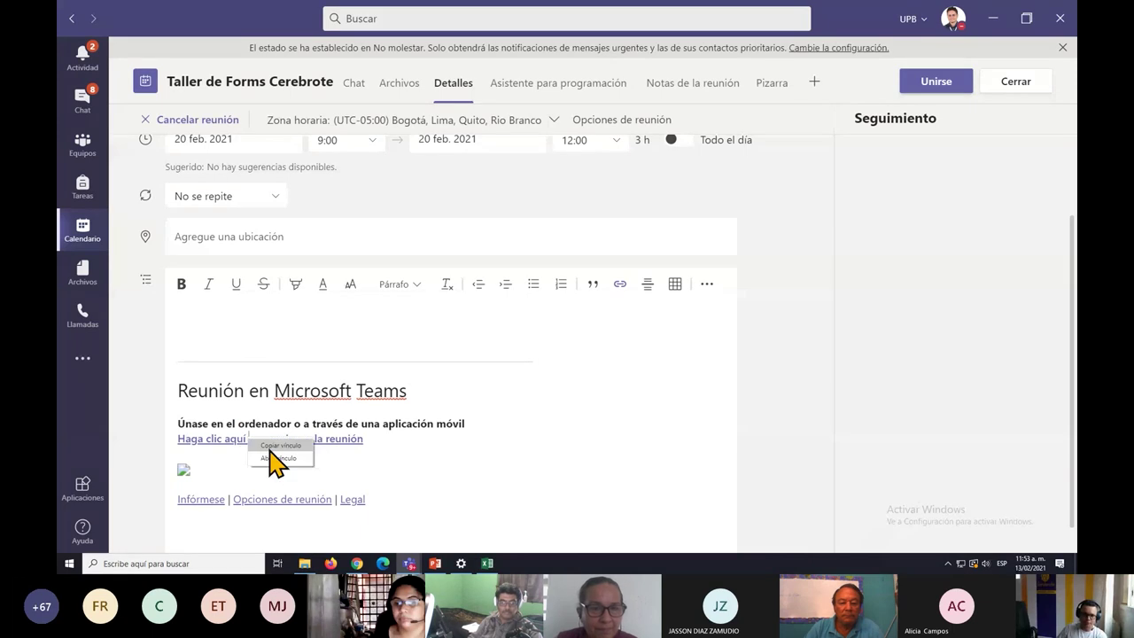
left_click(278, 446)
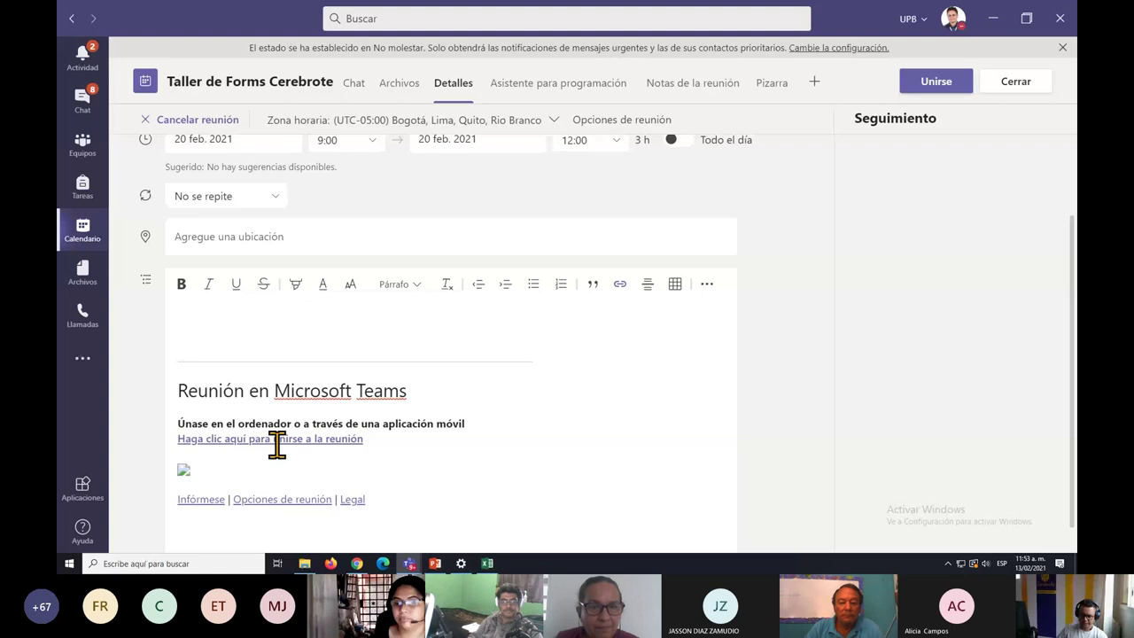
key("super")
type("word")
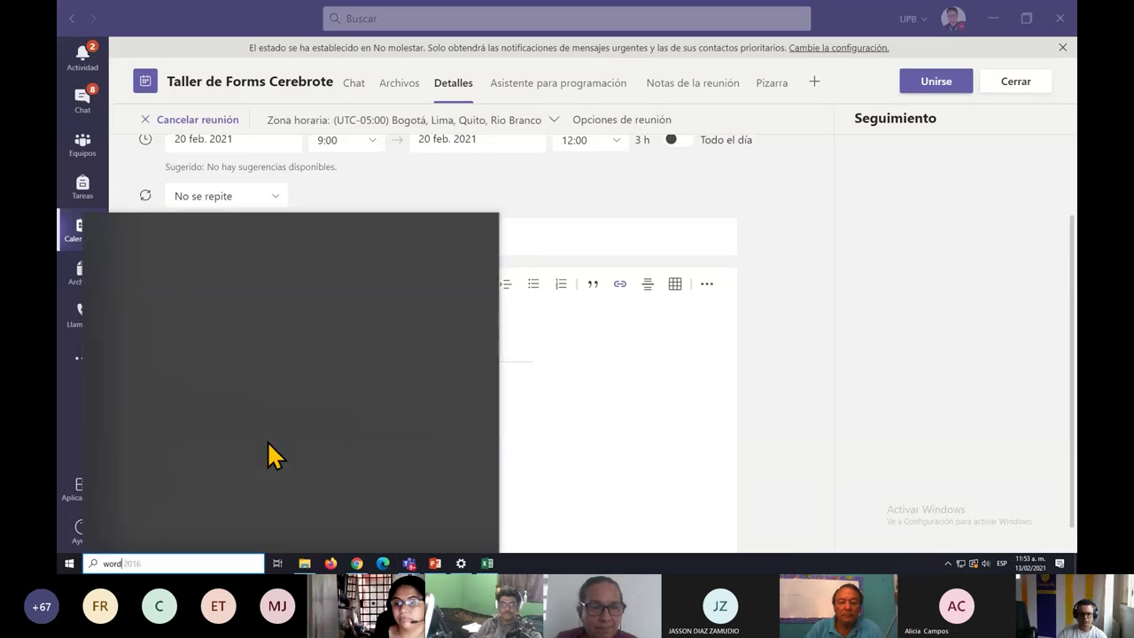
Launch Word 2016, dismiss the activation notice, and paste the join link into a blank document.
left_click(162, 283)
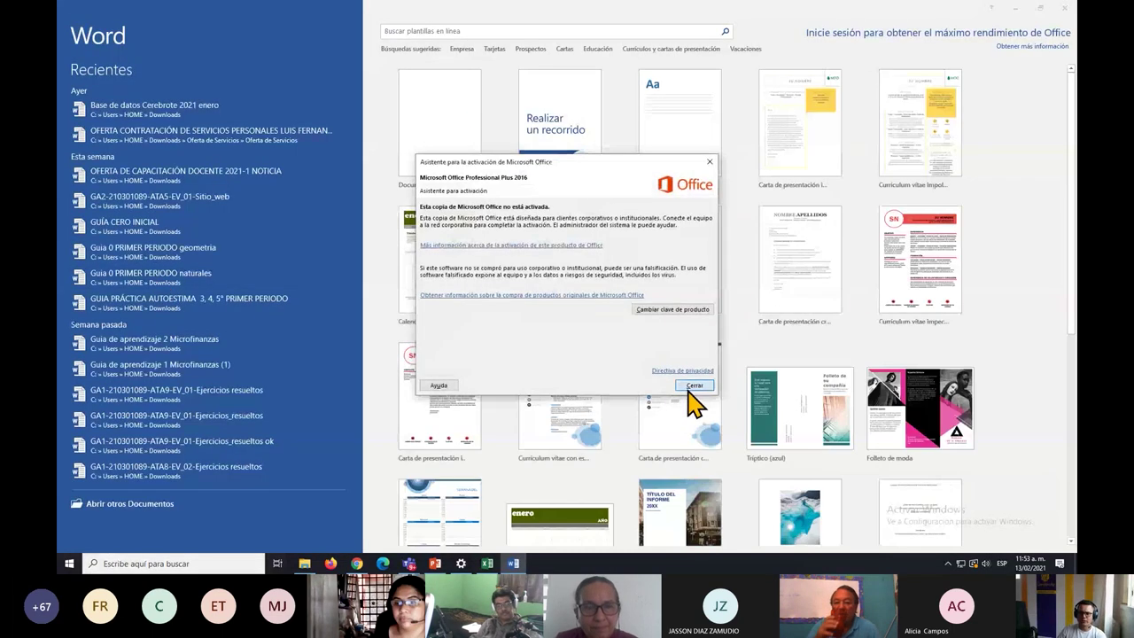
left_click(692, 387)
left_click(453, 146)
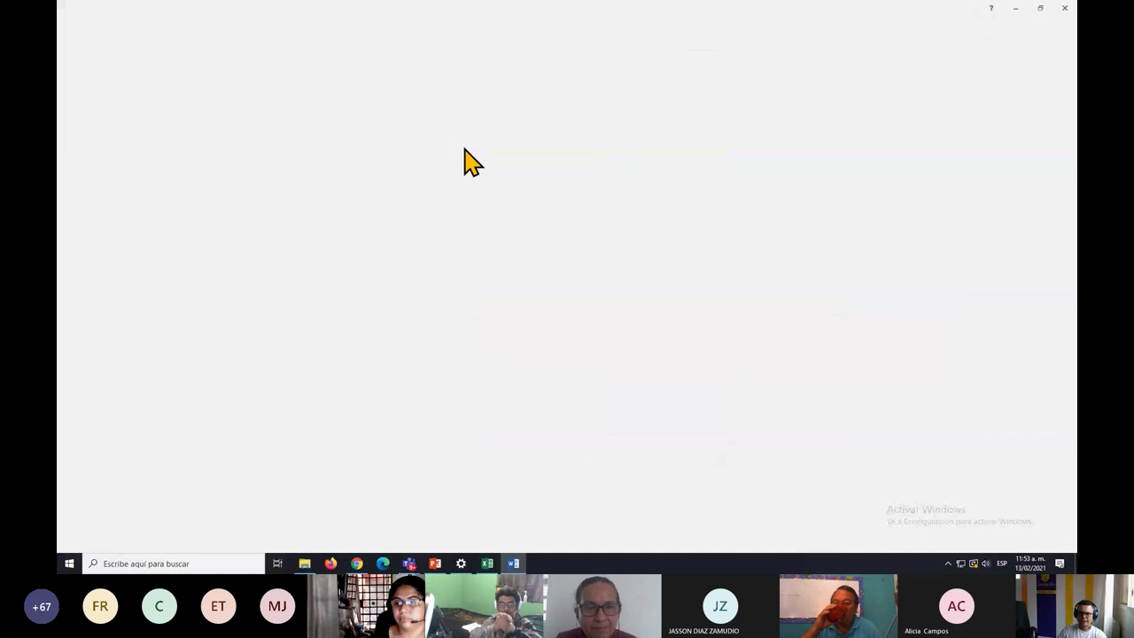
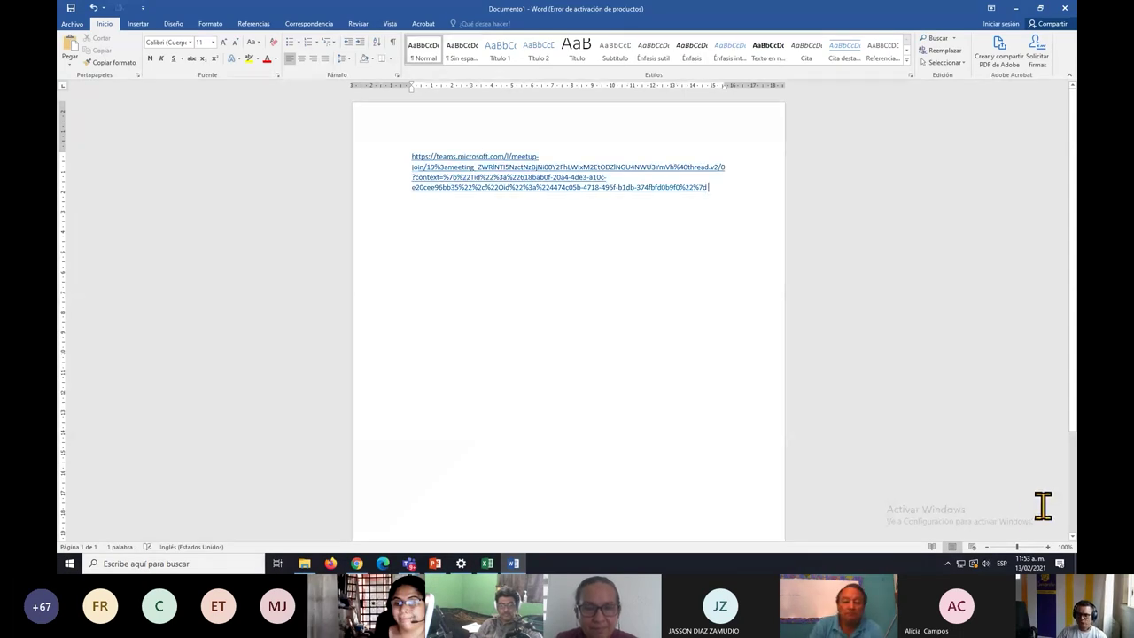
Zoom the document to 220% to inspect the pasted join link.
left_click(1048, 547)
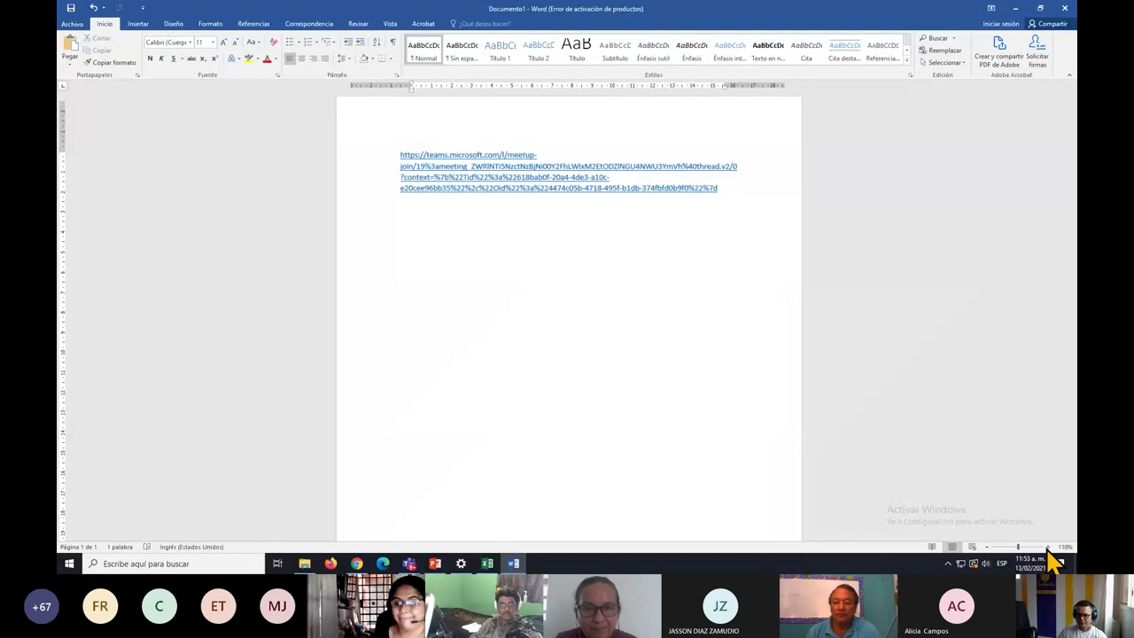
left_click(1048, 546)
left_click(1048, 547)
left_click(1048, 547)
left_click(1048, 547)
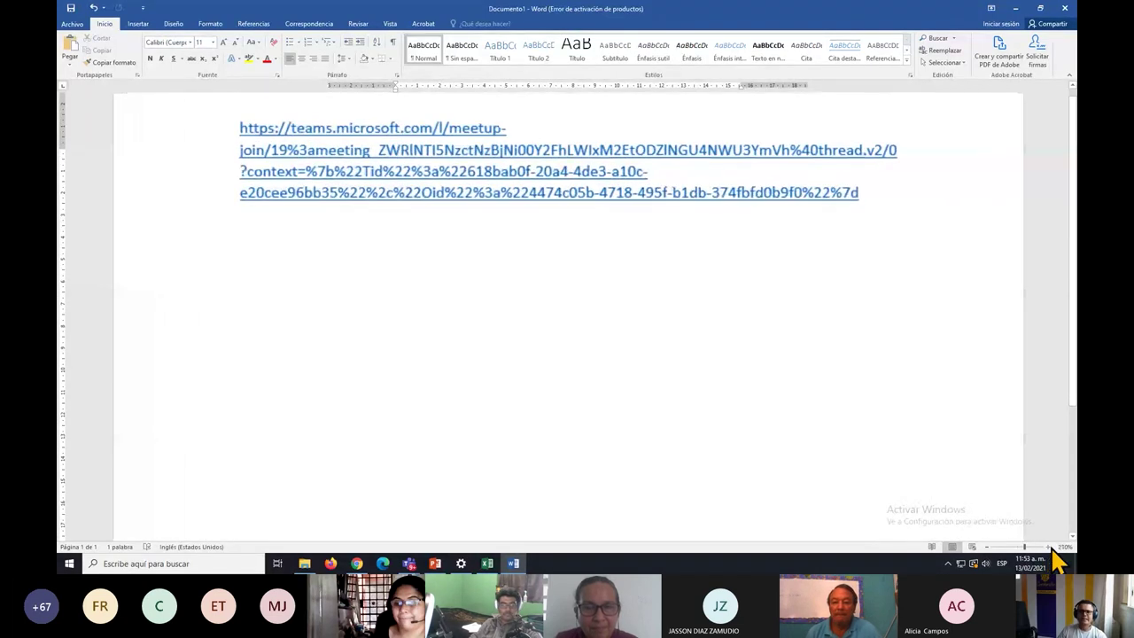
left_click(1051, 547)
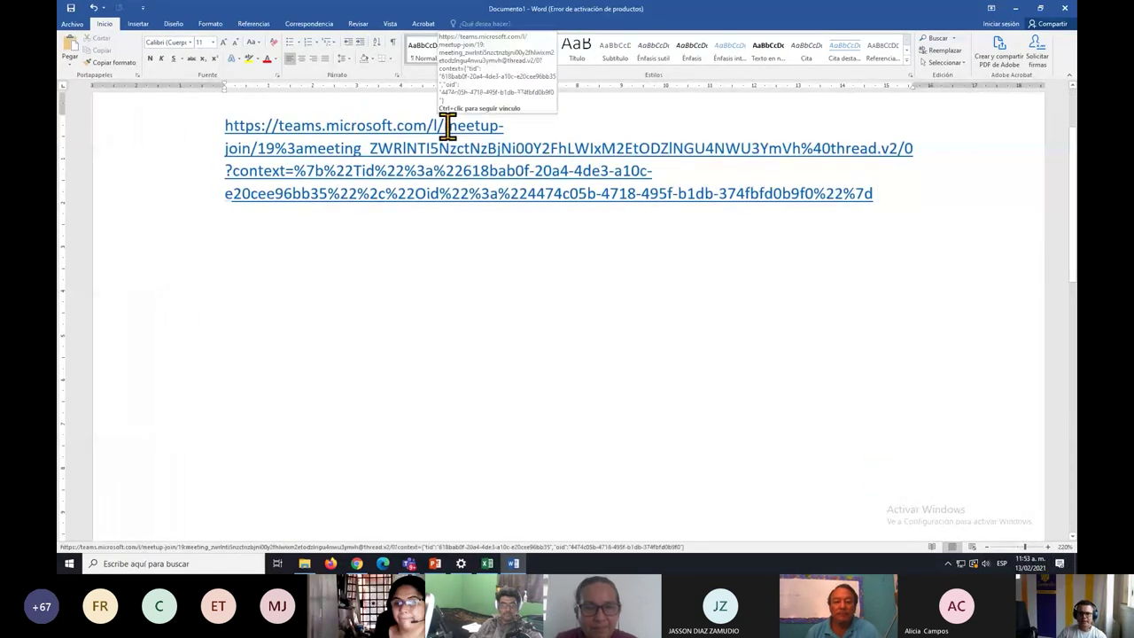
left_click_drag(445, 125, 501, 125)
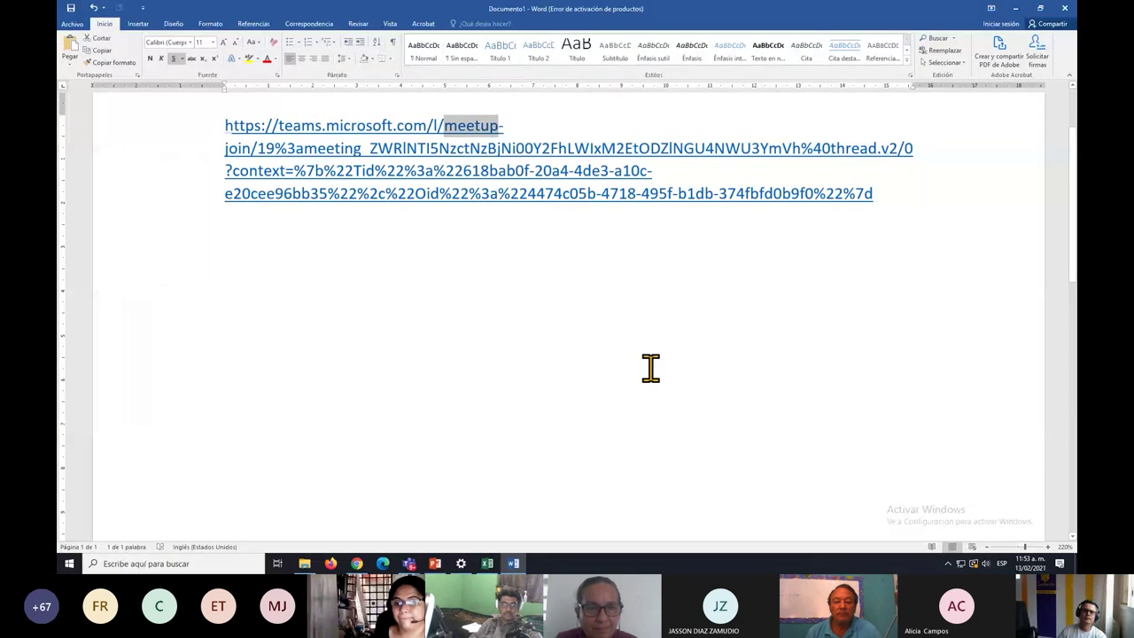
left_click(650, 368)
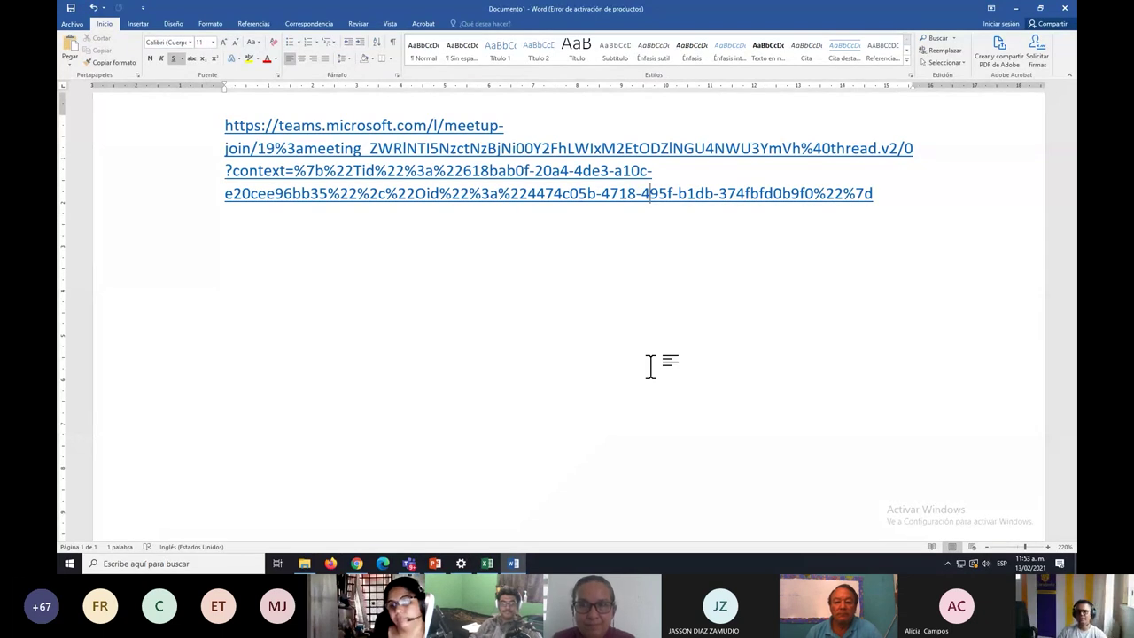
Select the invitation from 'Reunión en Microsoft Teams' to the Legal line and return to Word.
key("alt+Tab")
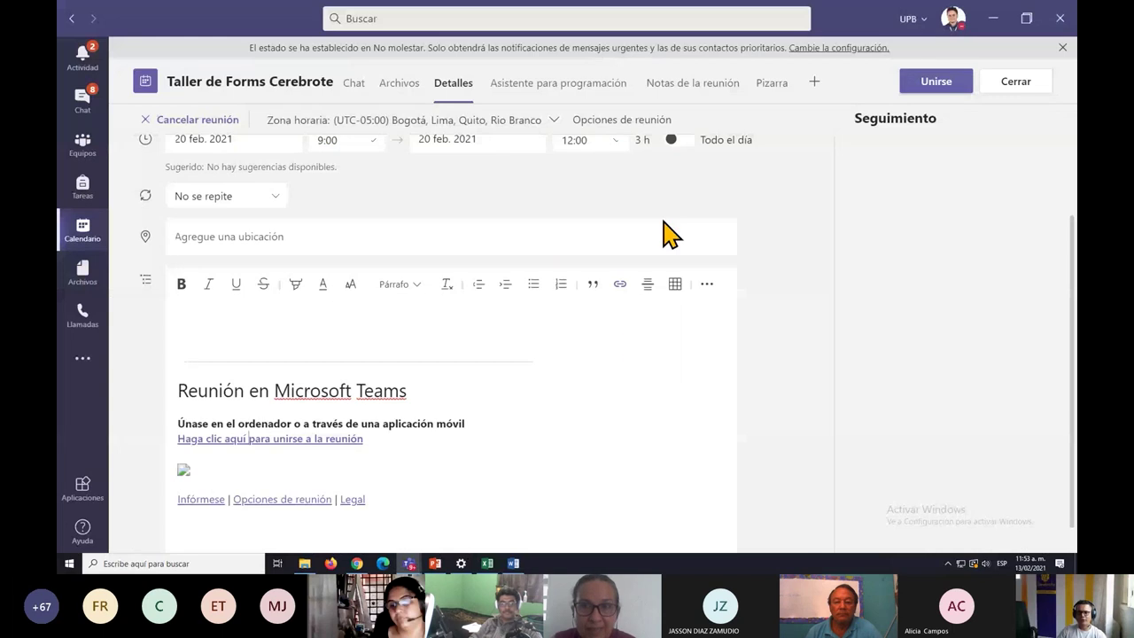
left_click_drag(396, 497, 157, 352)
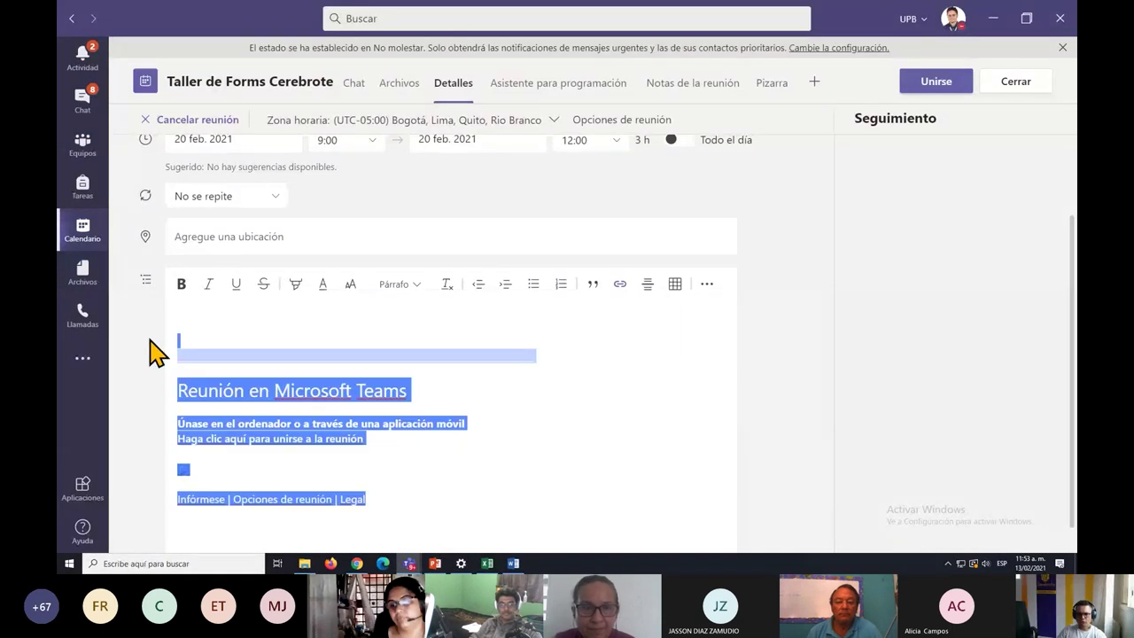
left_click(546, 479)
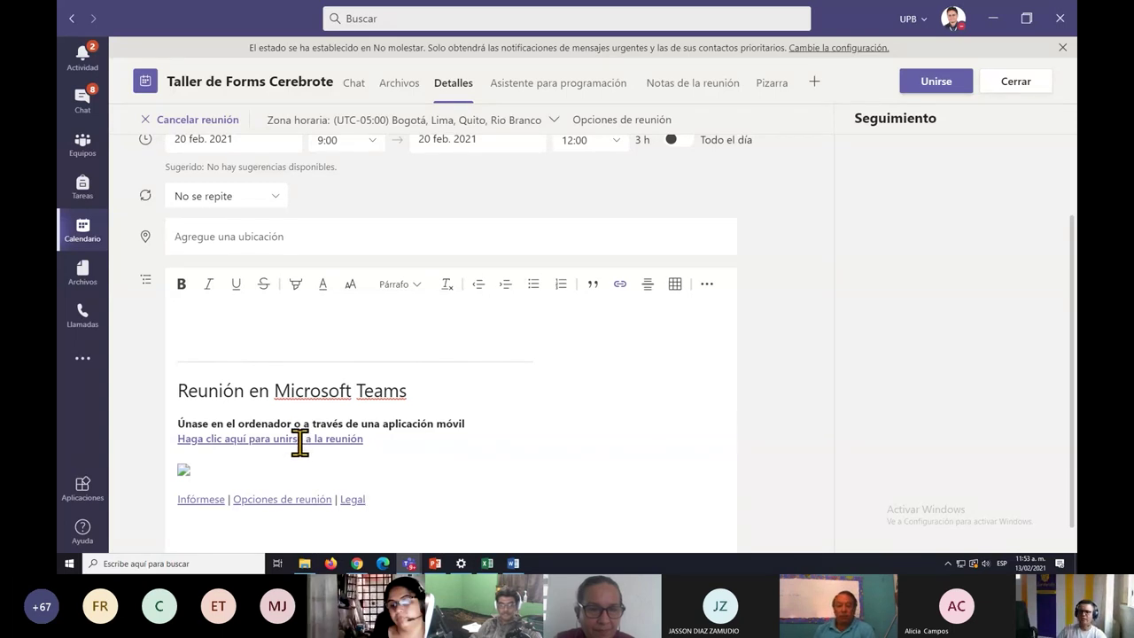
triple_click(392, 501)
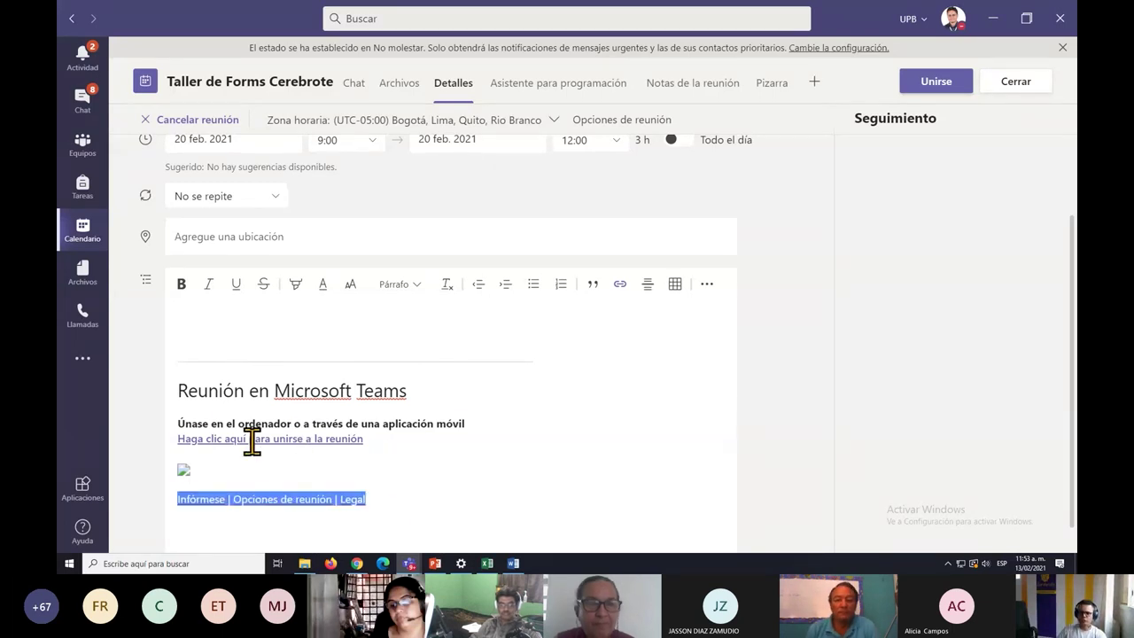
left_click(172, 390, "shift")
key("ctrl+c")
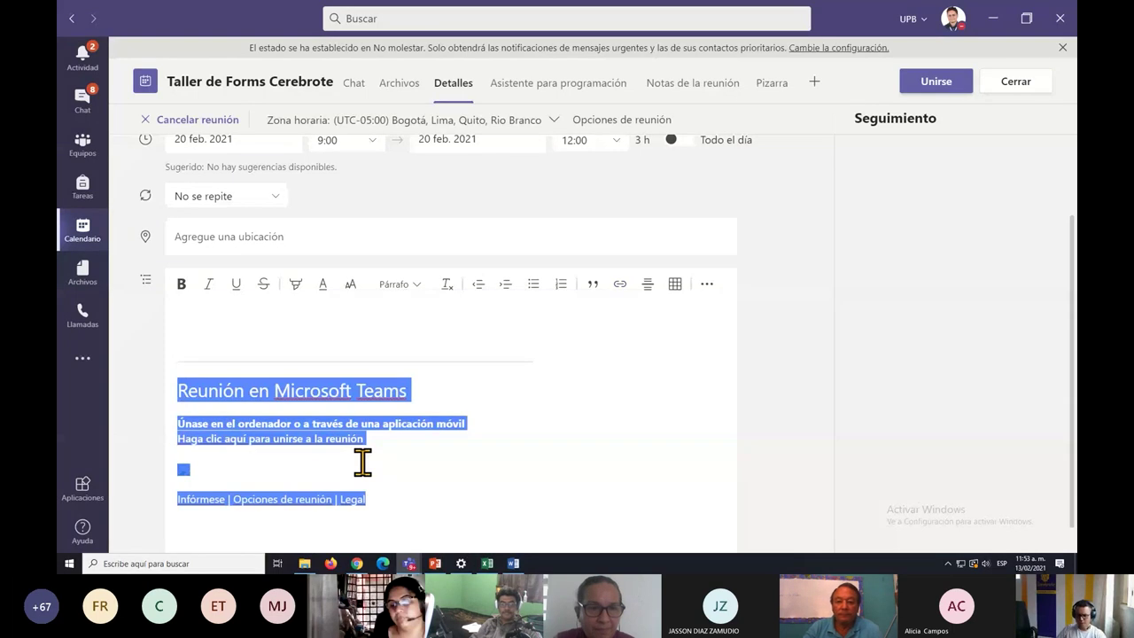
key("alt+Tab")
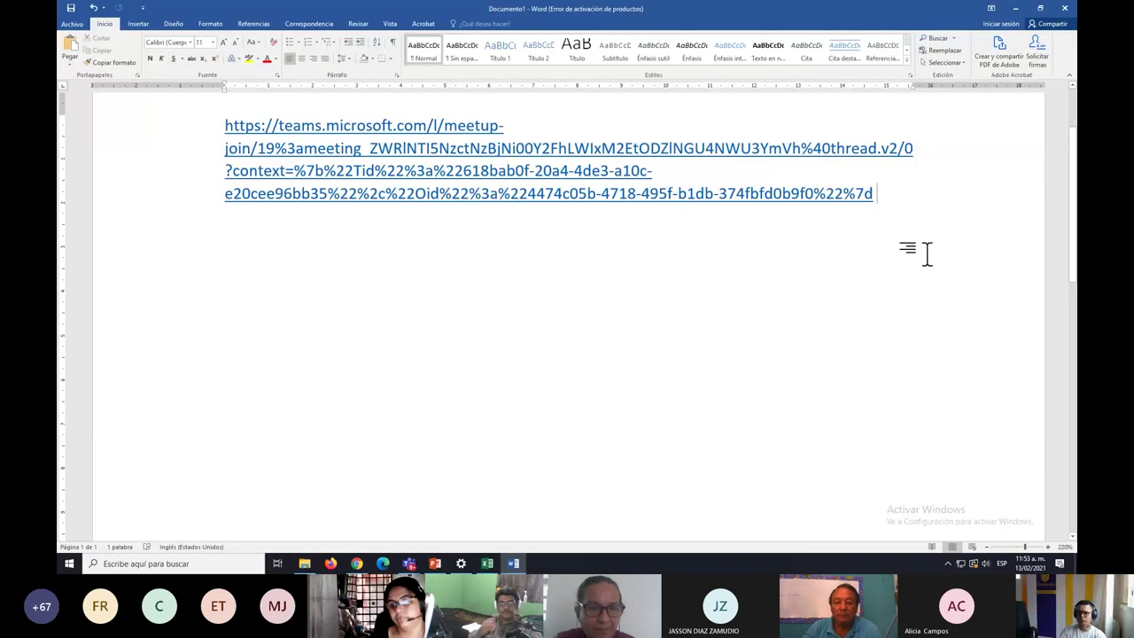
Paste the invitation as plain text below the link, then stop sharing the screen in Teams.
key("Return")
key("Return")
key("Return")
right_click(277, 291)
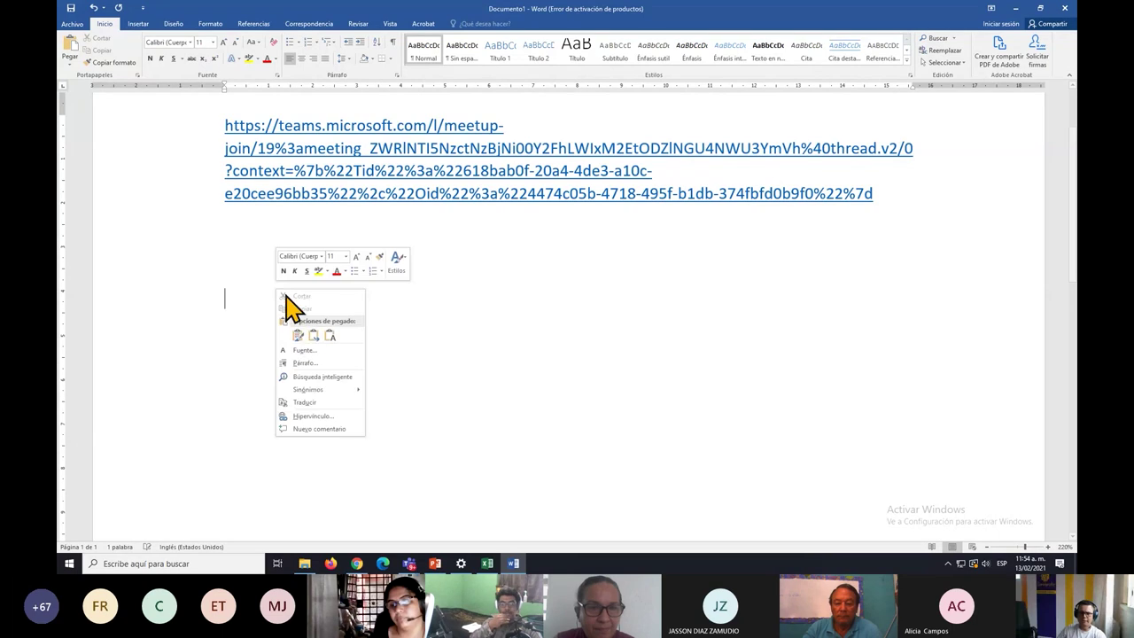
left_click(329, 335)
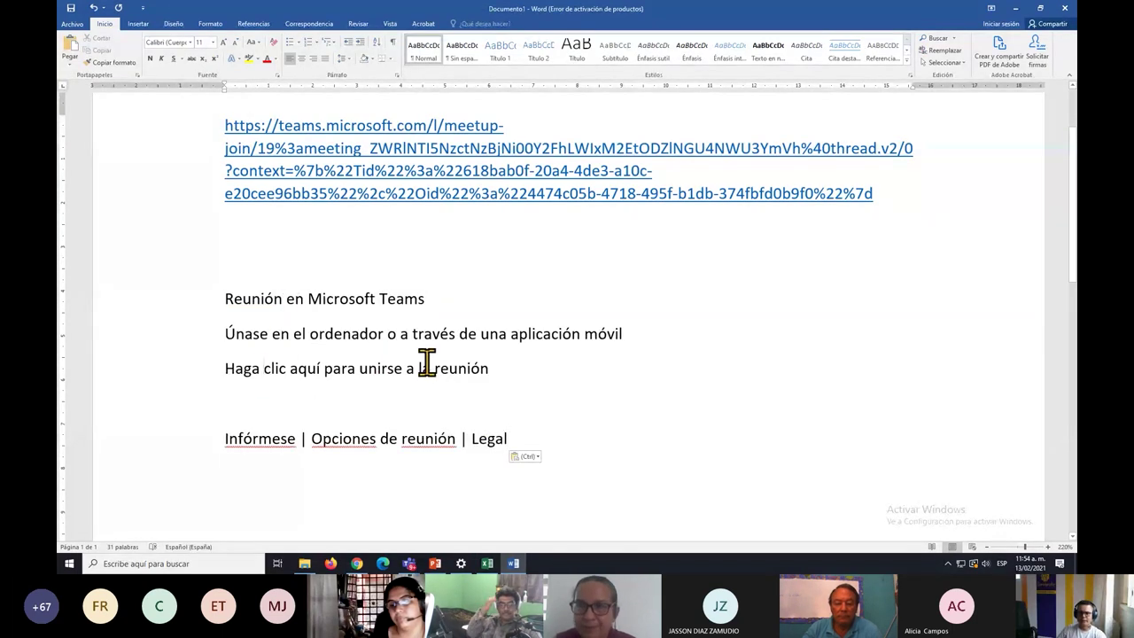
left_click(429, 367)
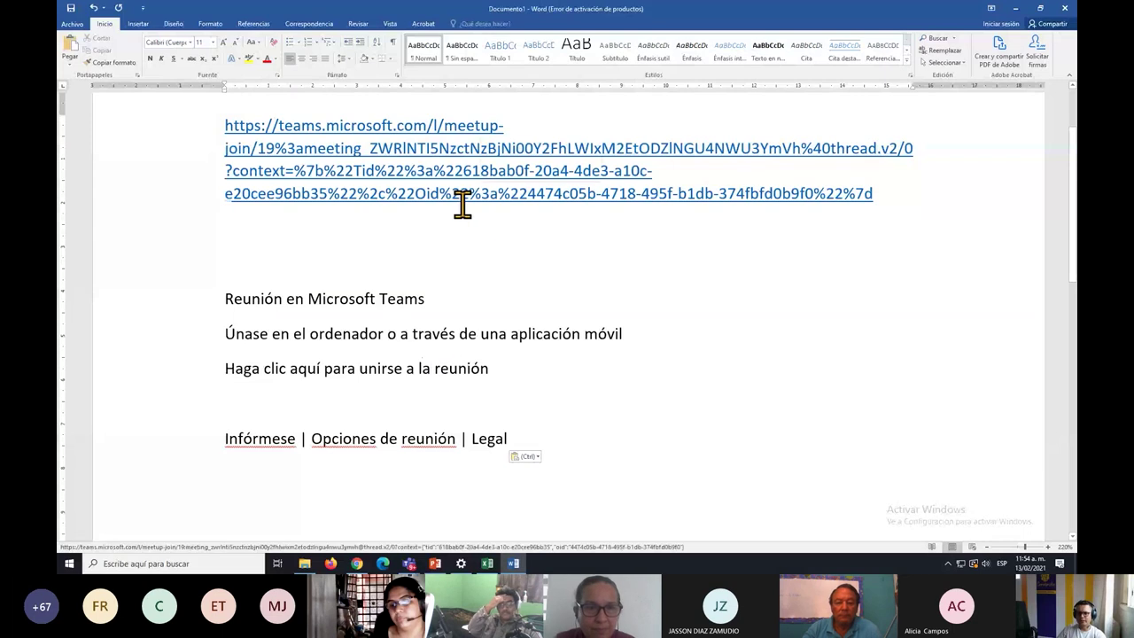
key("alt+Tab")
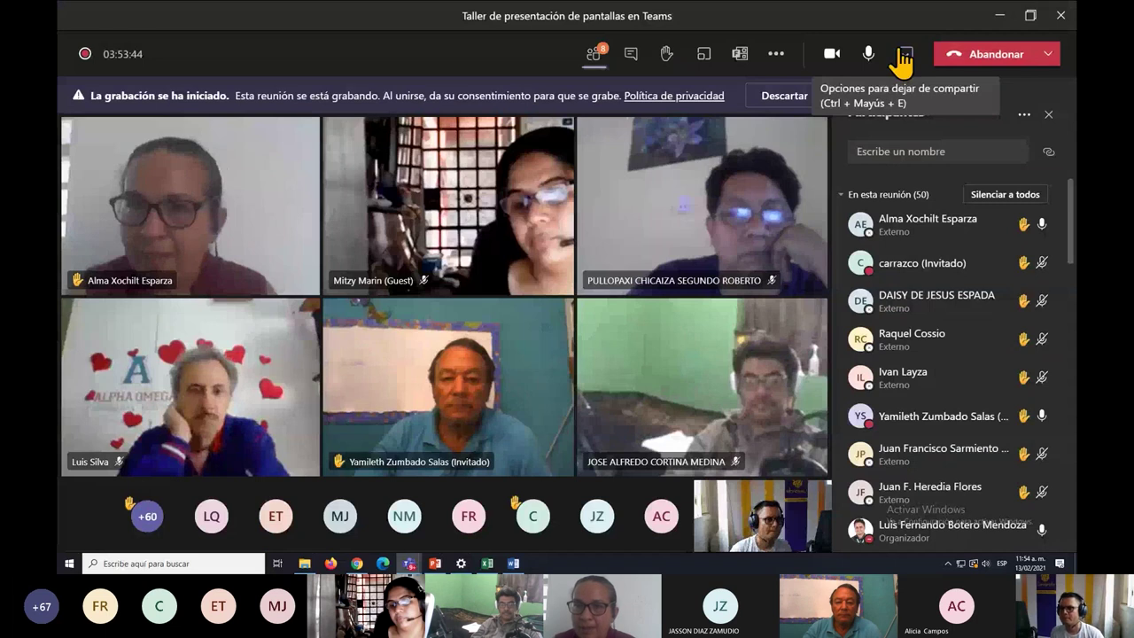
left_click(903, 58)
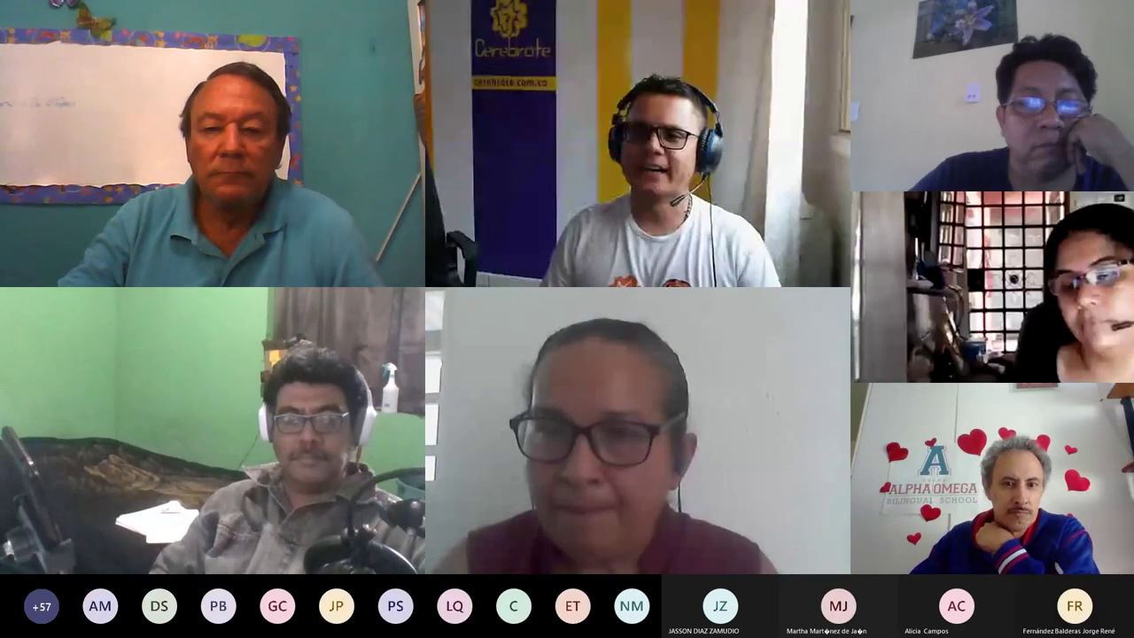
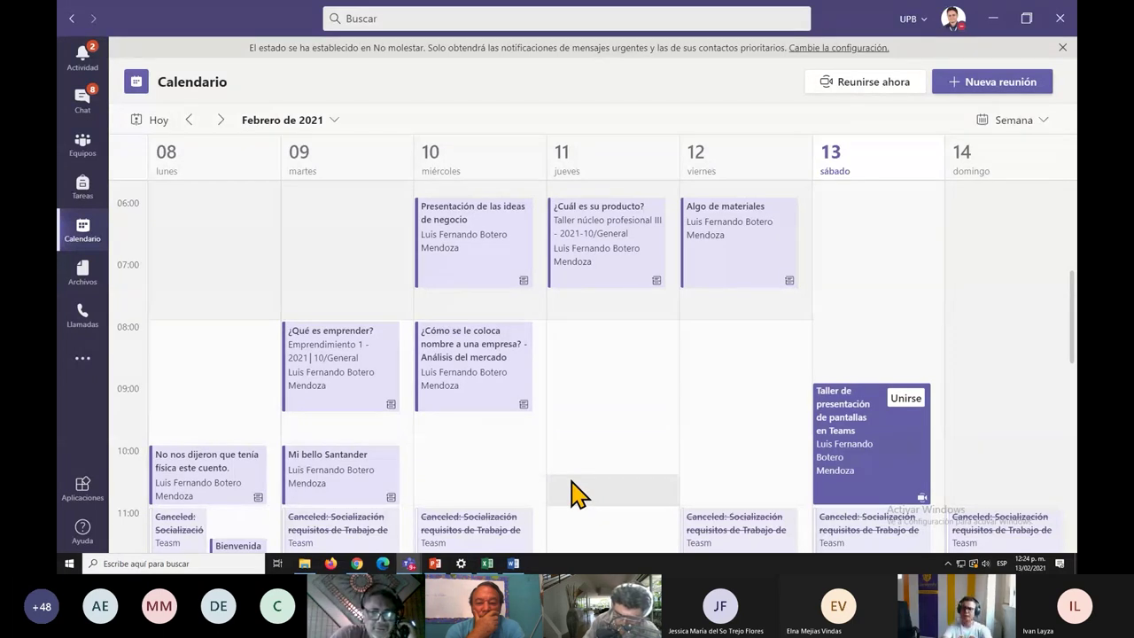
Start a new meeting titled Sondeos in the Saturday 14:00 calendar slot.
scroll(850, 355, "down", 5)
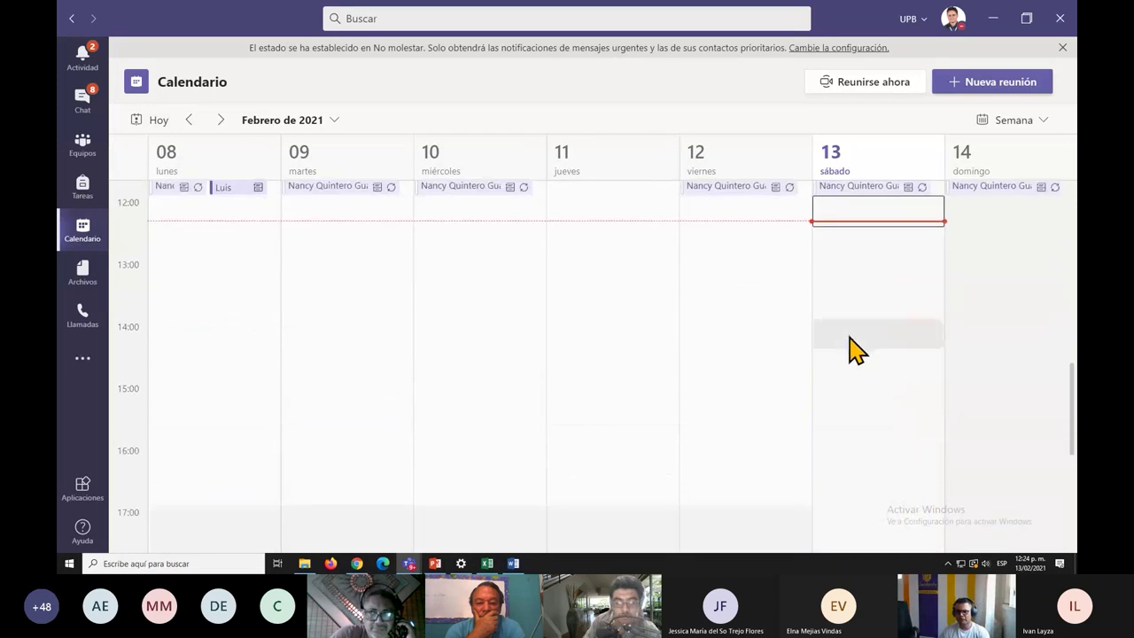
double_click(853, 337)
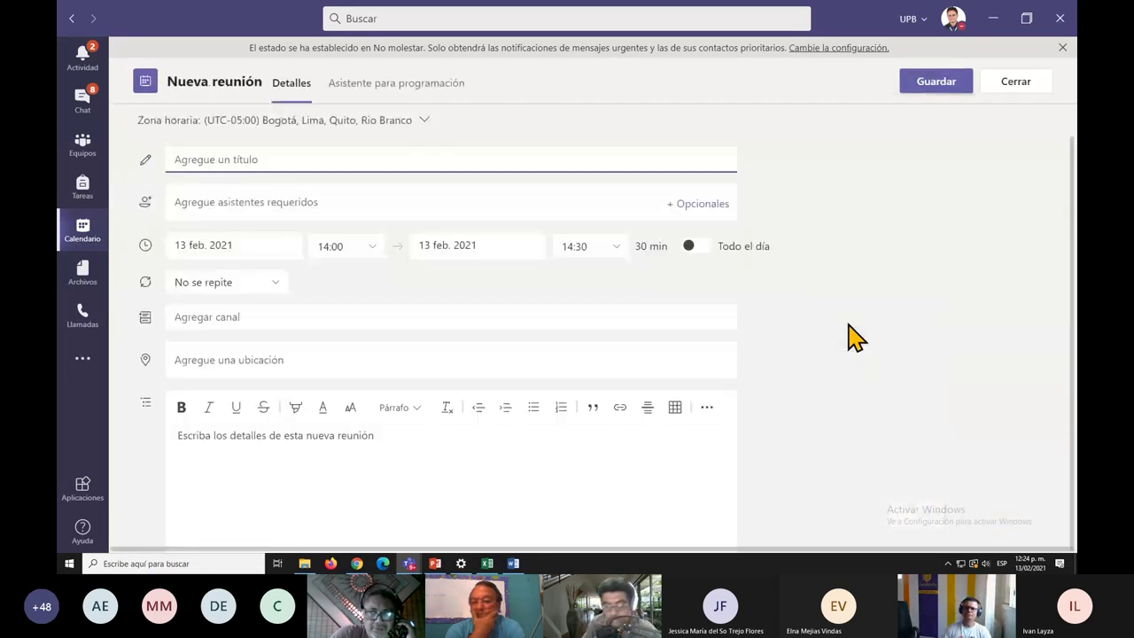
type("Sondeos")
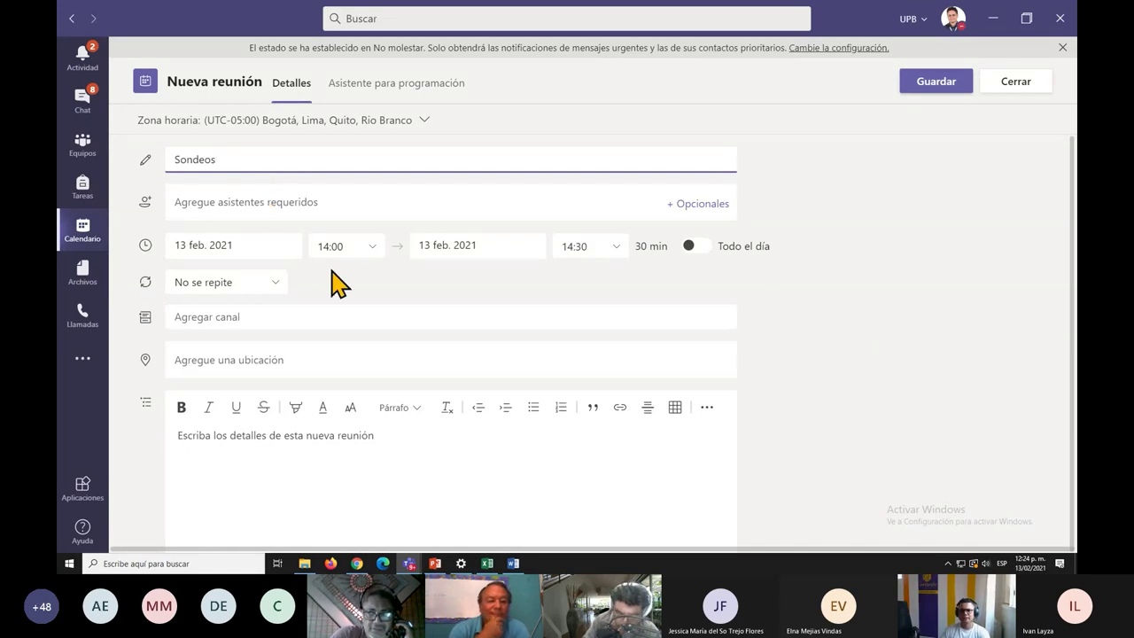
Invite the guest attendee and send the 14:00–14:30 Sondeos meeting invitation.
left_click(267, 202)
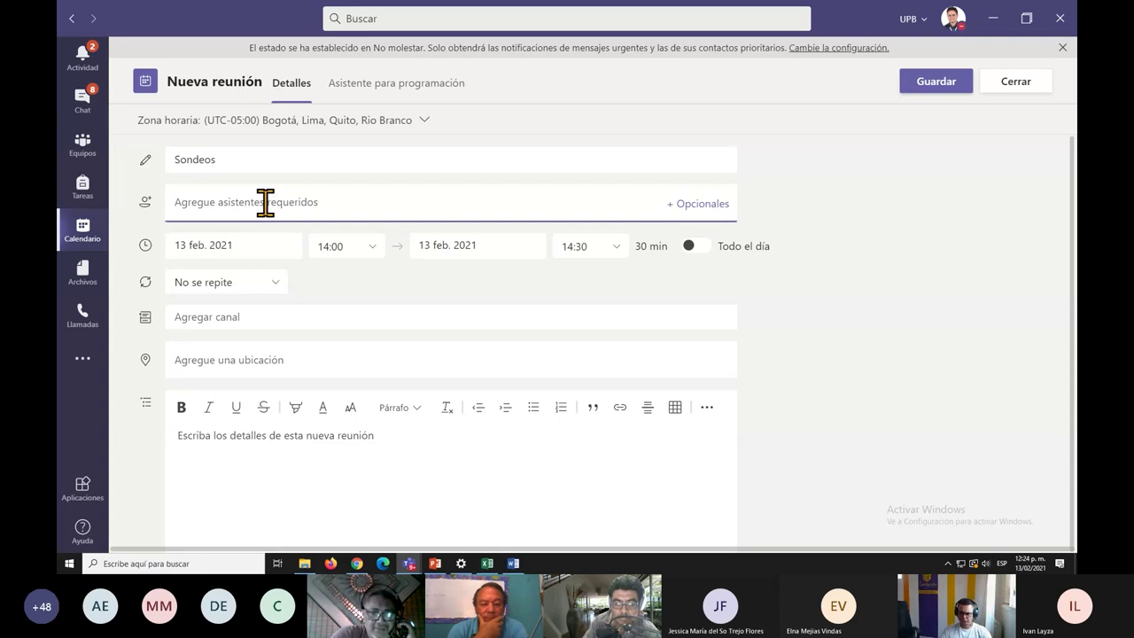
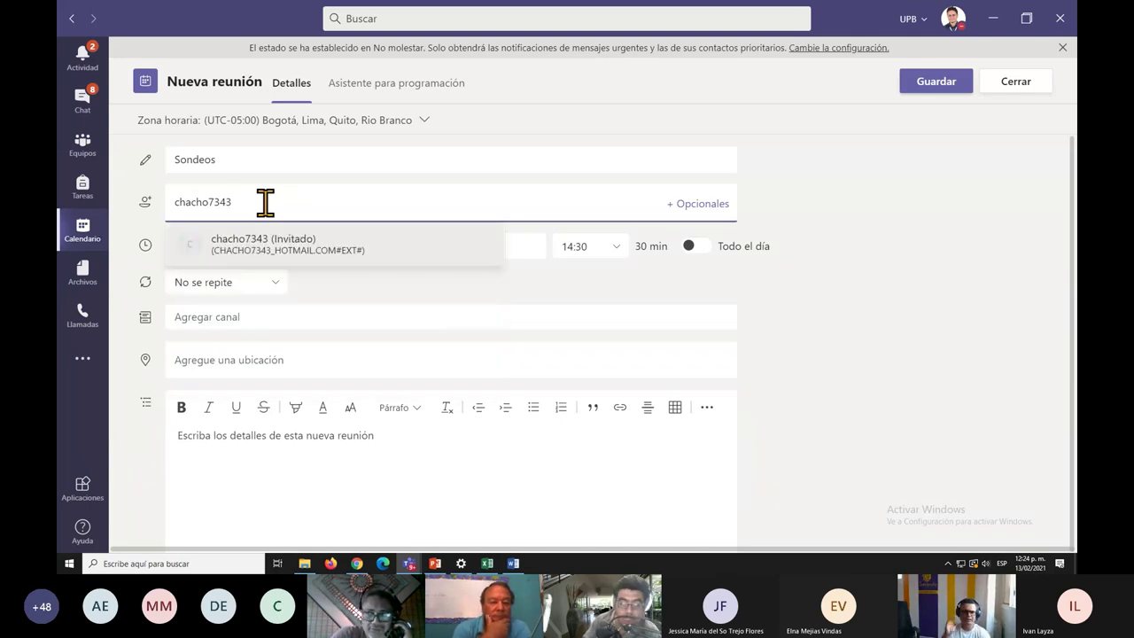
left_click(271, 253)
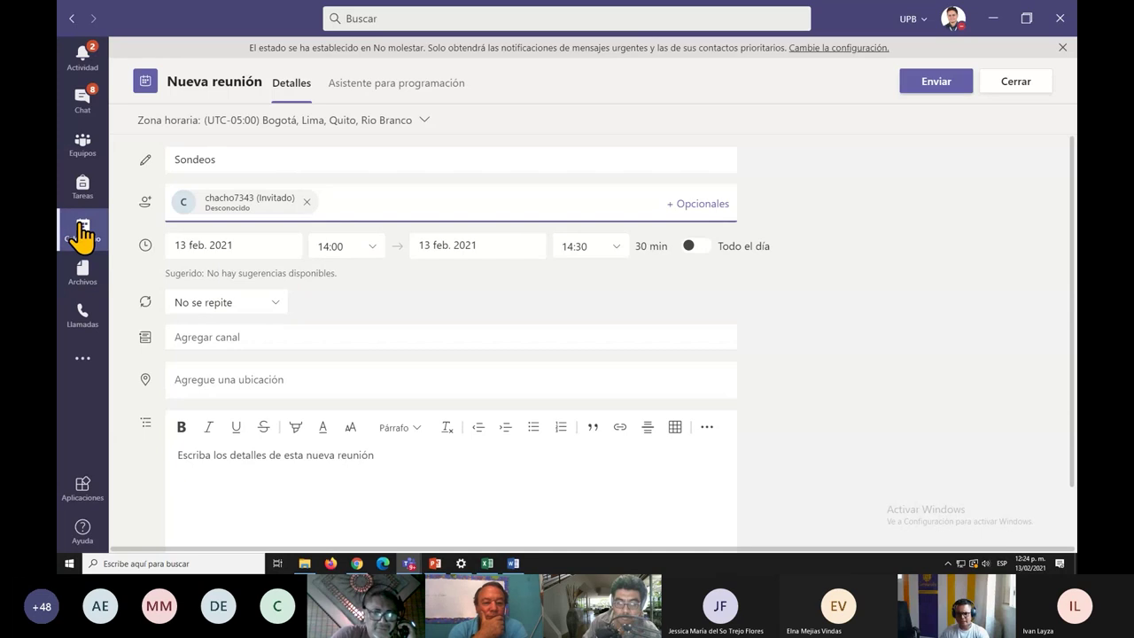
scroll(374, 494, "down", 1)
scroll(414, 450, "up", 1)
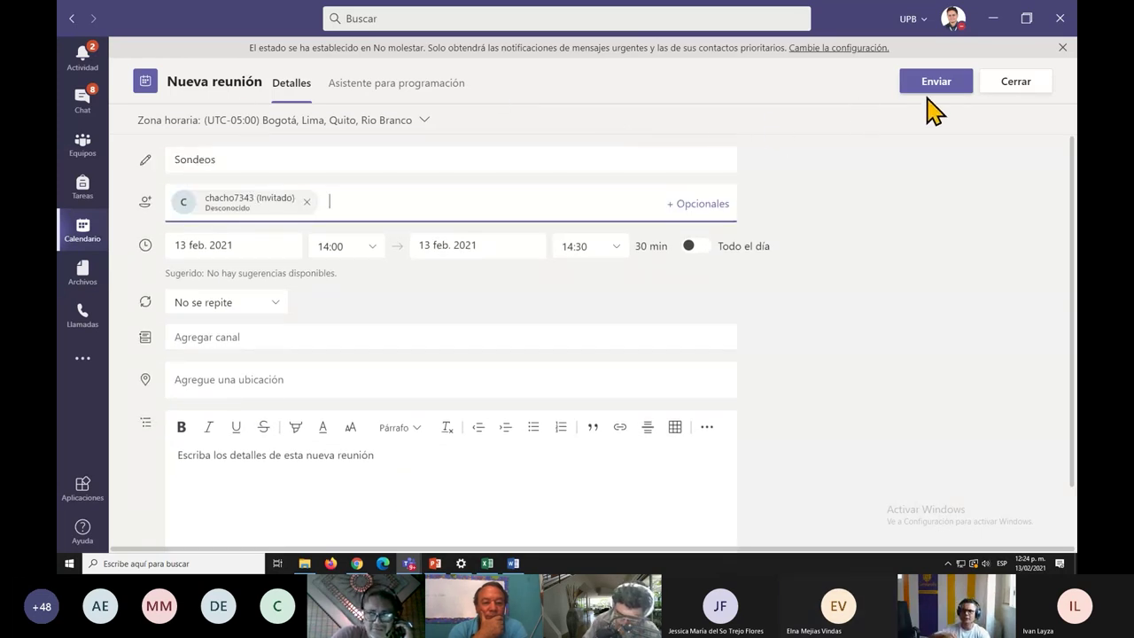
left_click(934, 94)
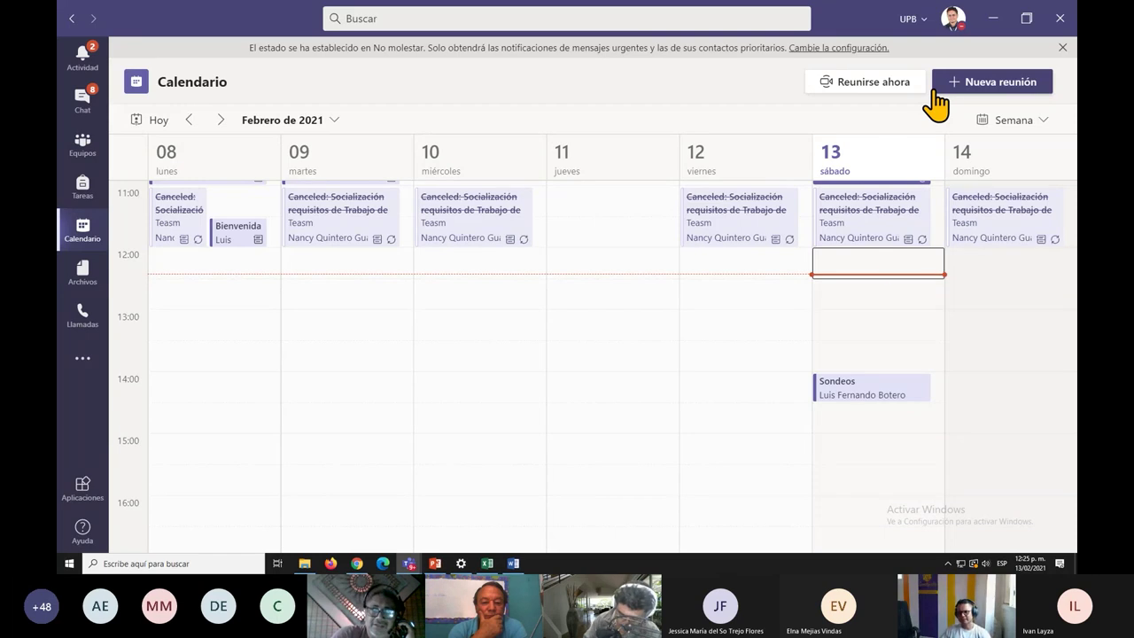
Open the Sondeos meeting in edit mode and review its guest, time slot and join link.
left_click(854, 396)
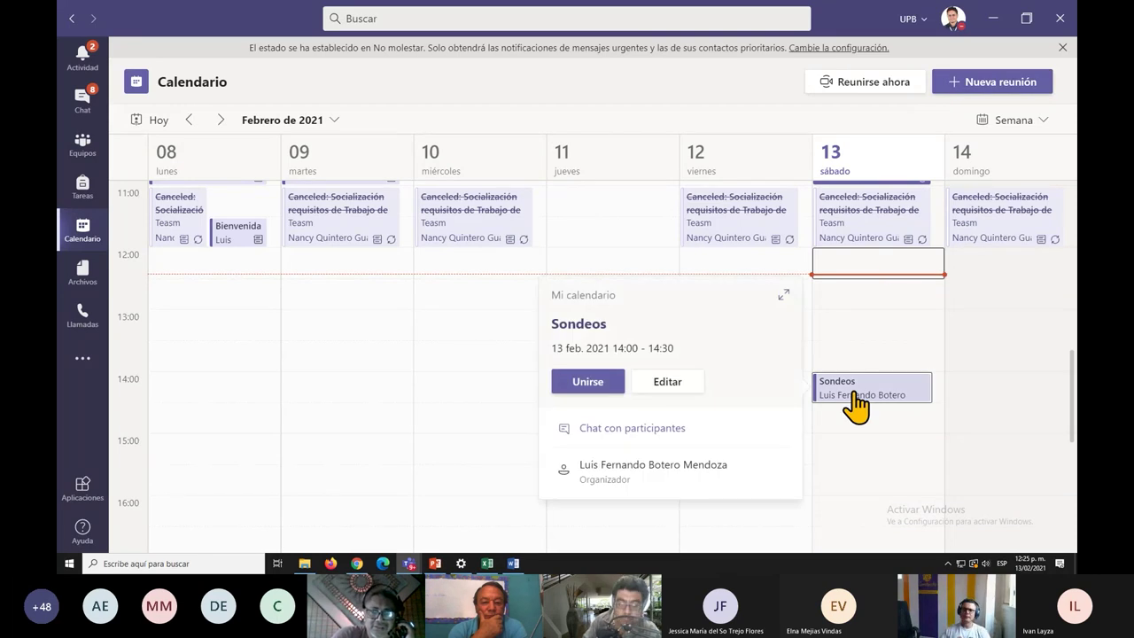
left_click(660, 382)
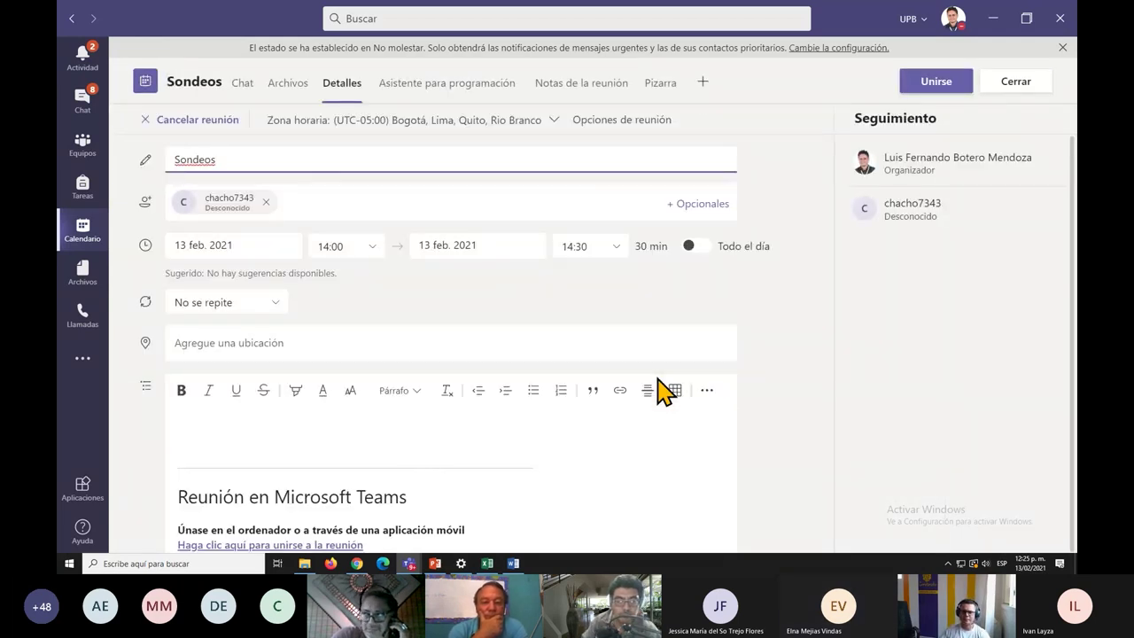
scroll(660, 393, "down", 2)
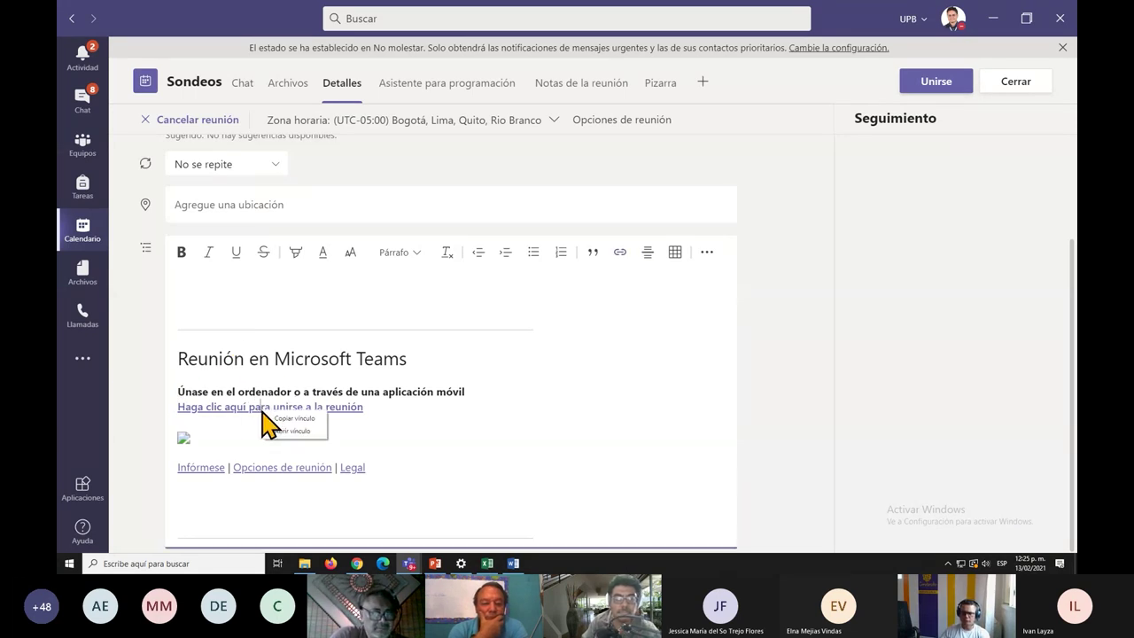
left_click(580, 395)
scroll(575, 383, "up", 1)
scroll(576, 383, "up", 1)
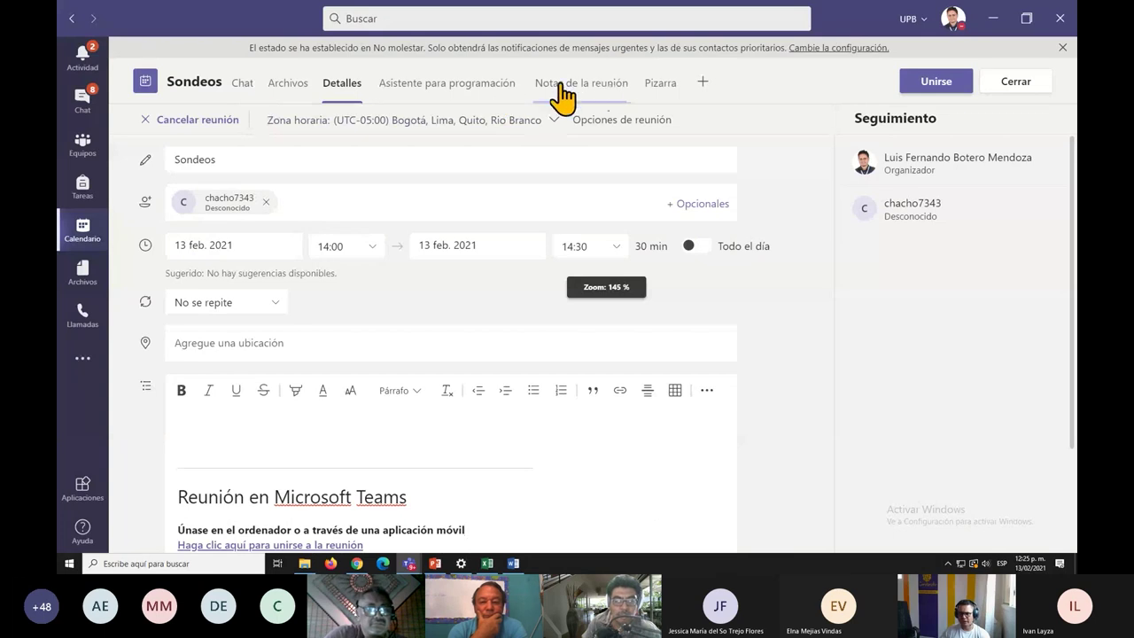
Add a Forms polls tab named Sondeos to the meeting and save it.
left_click(703, 83)
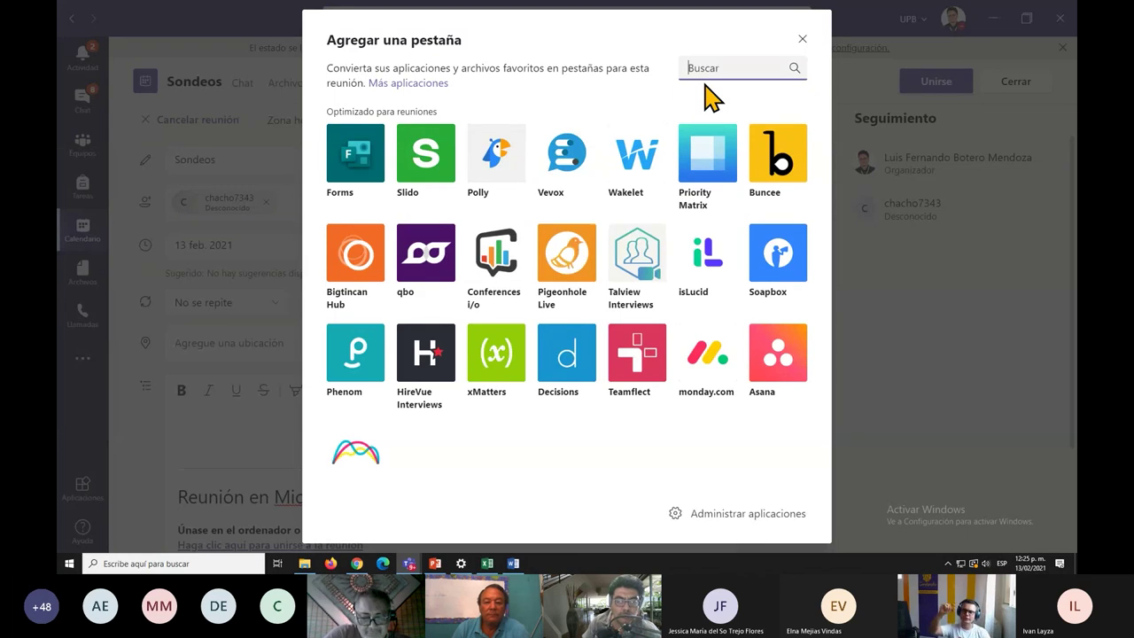
left_click(343, 148)
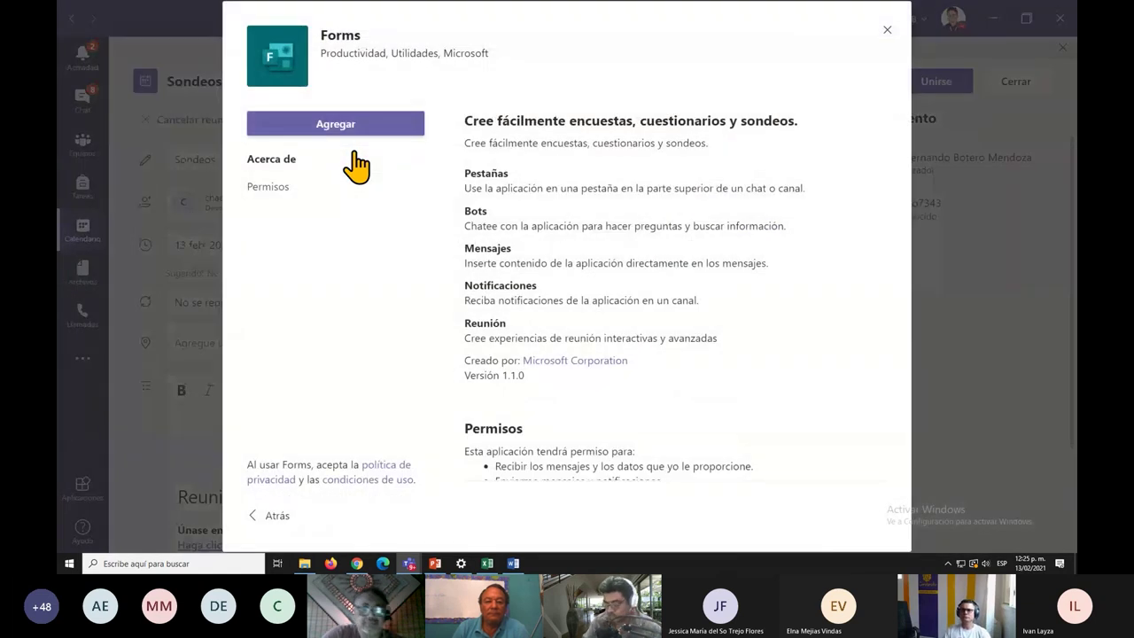
left_click(346, 140)
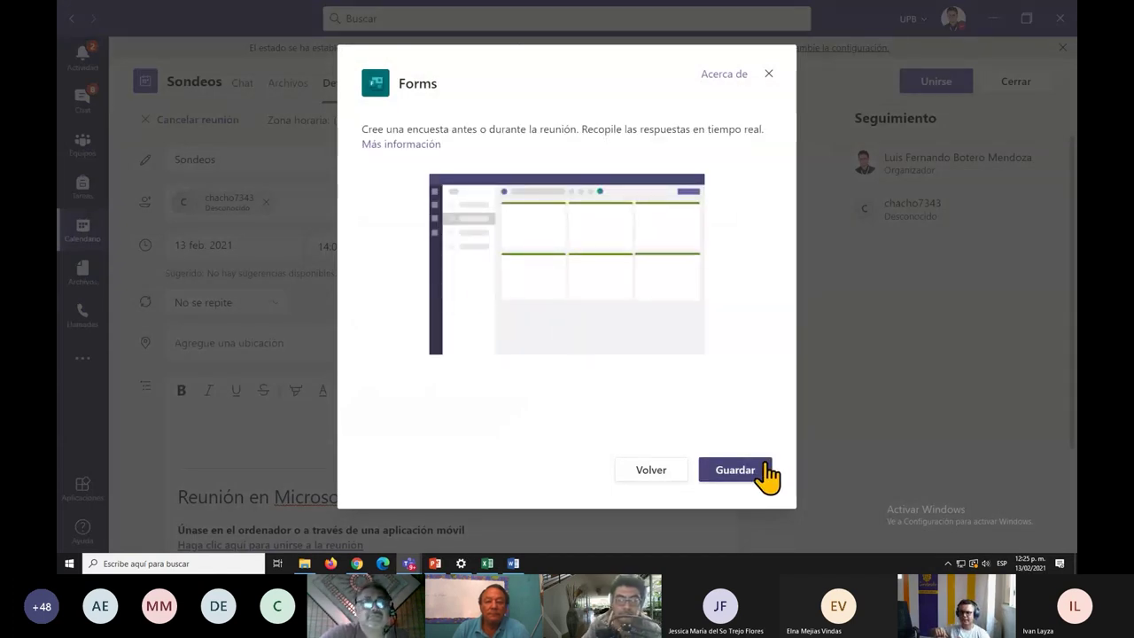
left_click(760, 469)
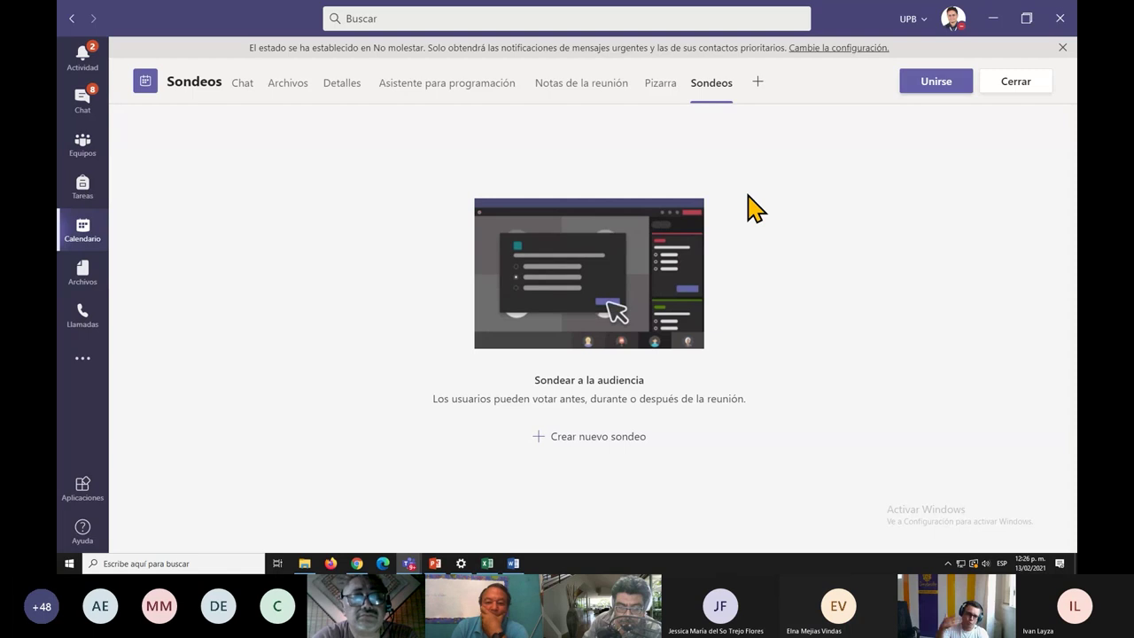
In the live meeting, show the participants list, enlarge the window and turn off incoming video.
key("alt+Tab")
key("alt+Tab")
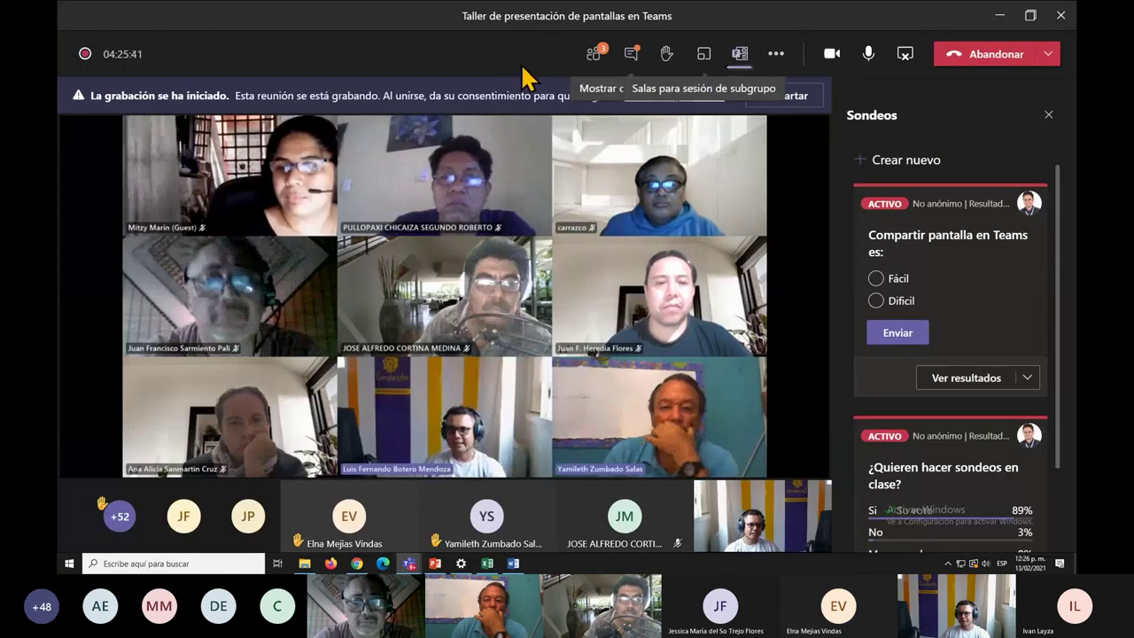
left_click(592, 55)
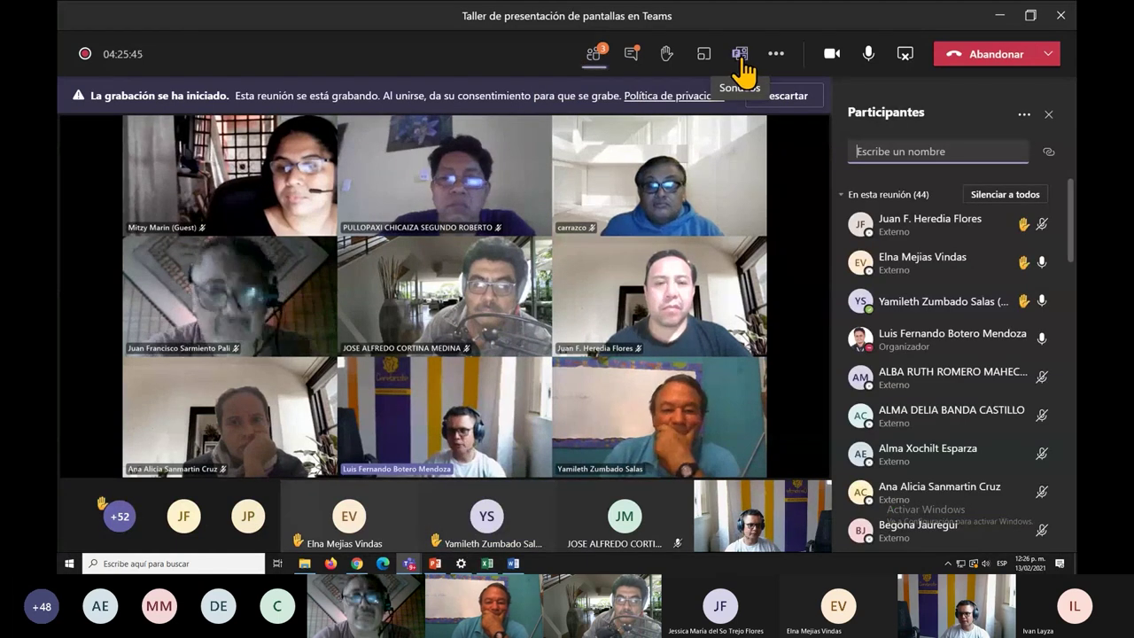
key("ctrl+equal")
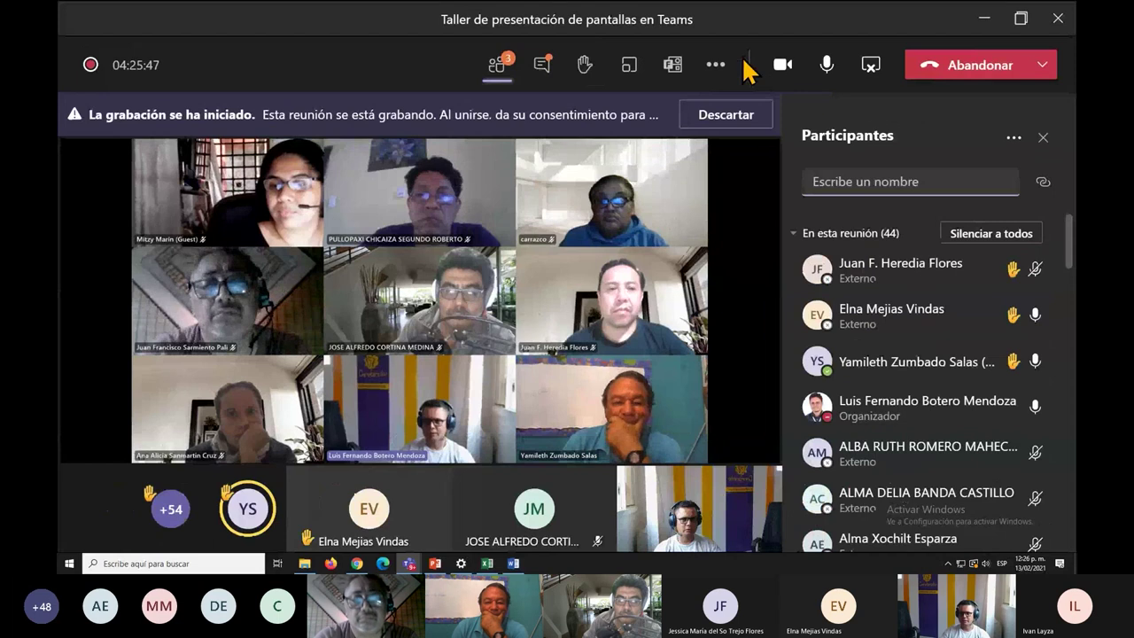
left_click(717, 67)
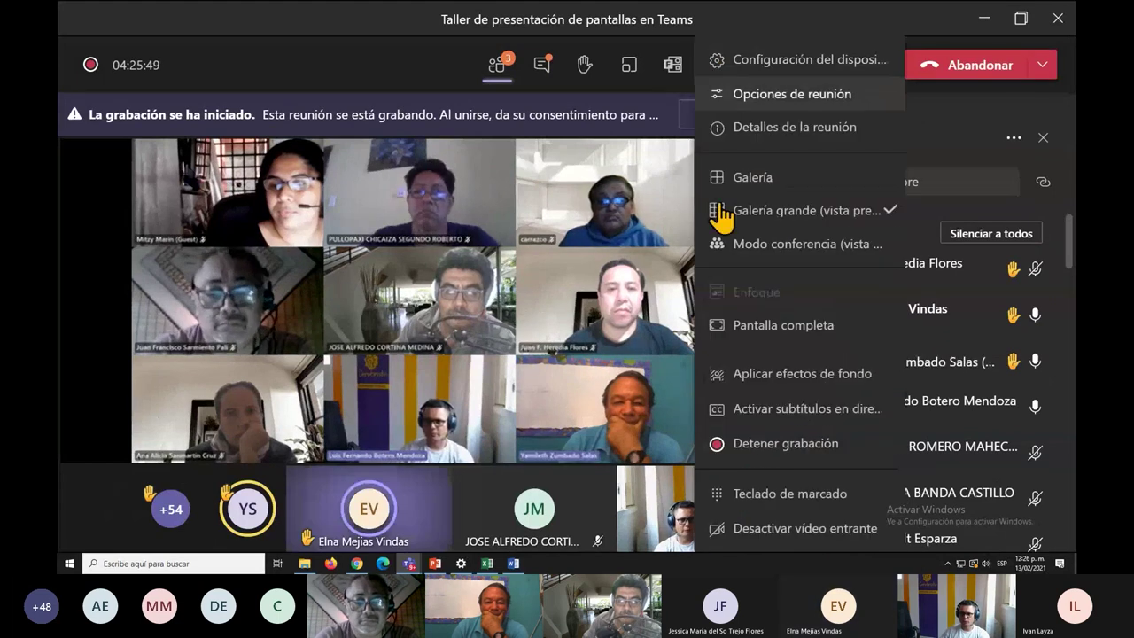
left_click(781, 534)
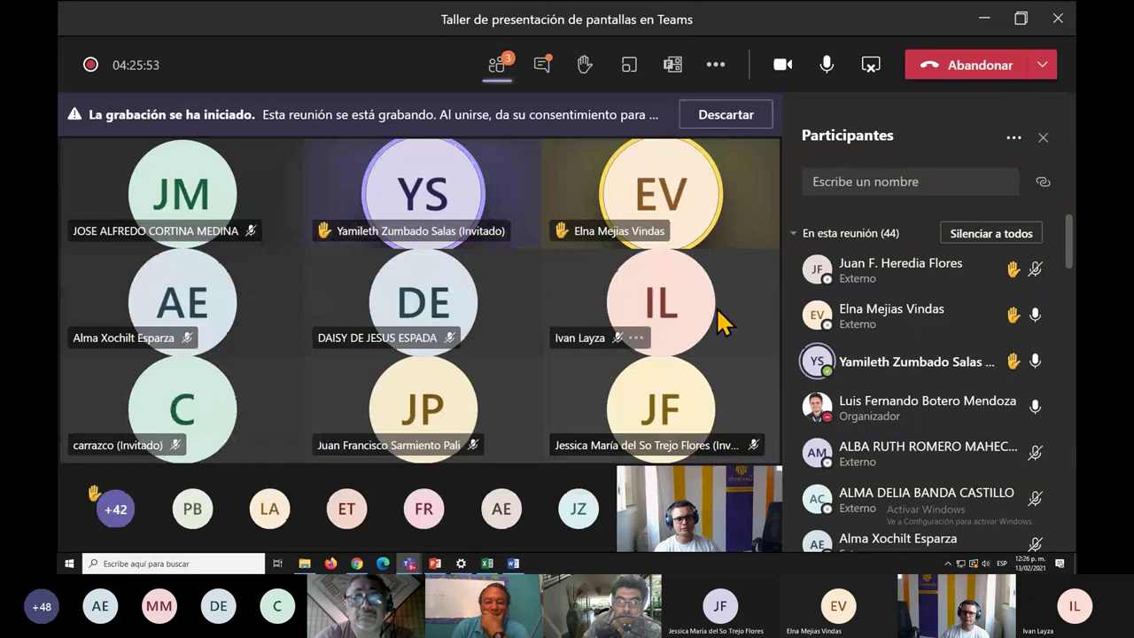
Open the meeting's polls panel and start a new poll.
left_click(673, 82)
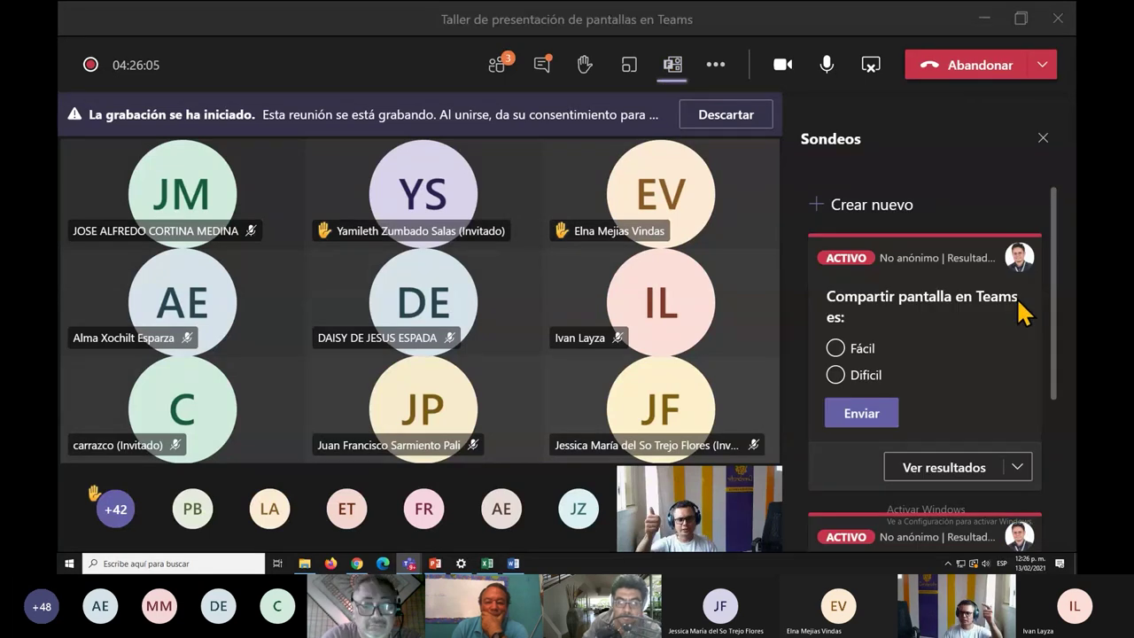
scroll(1024, 311, "down", 1)
scroll(1023, 312, "down", 4)
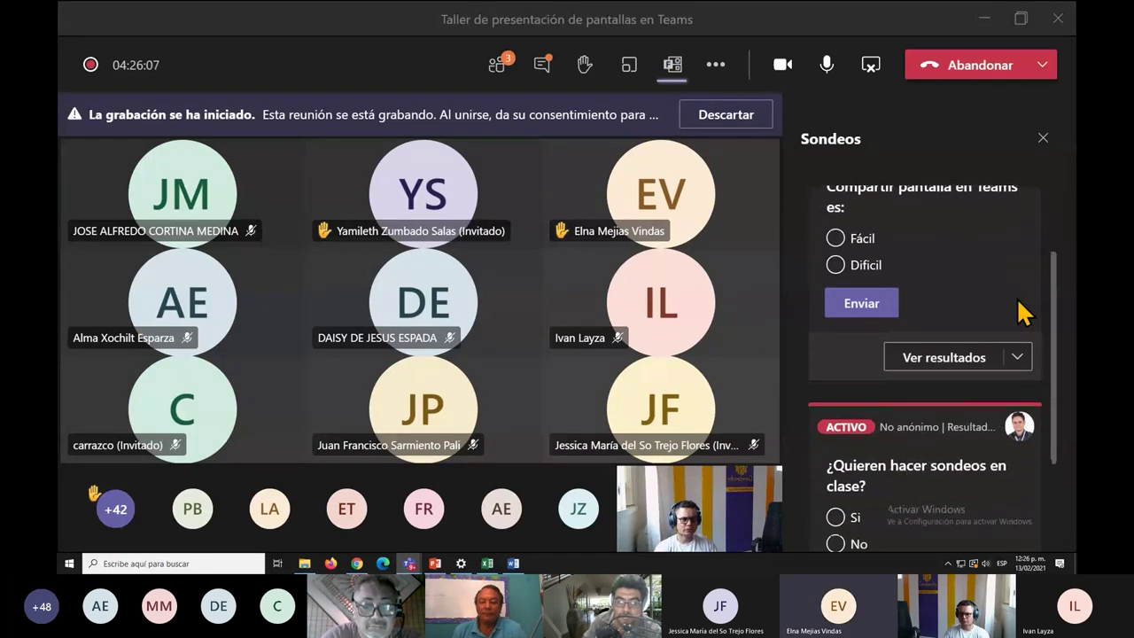
scroll(979, 349, "up", 5)
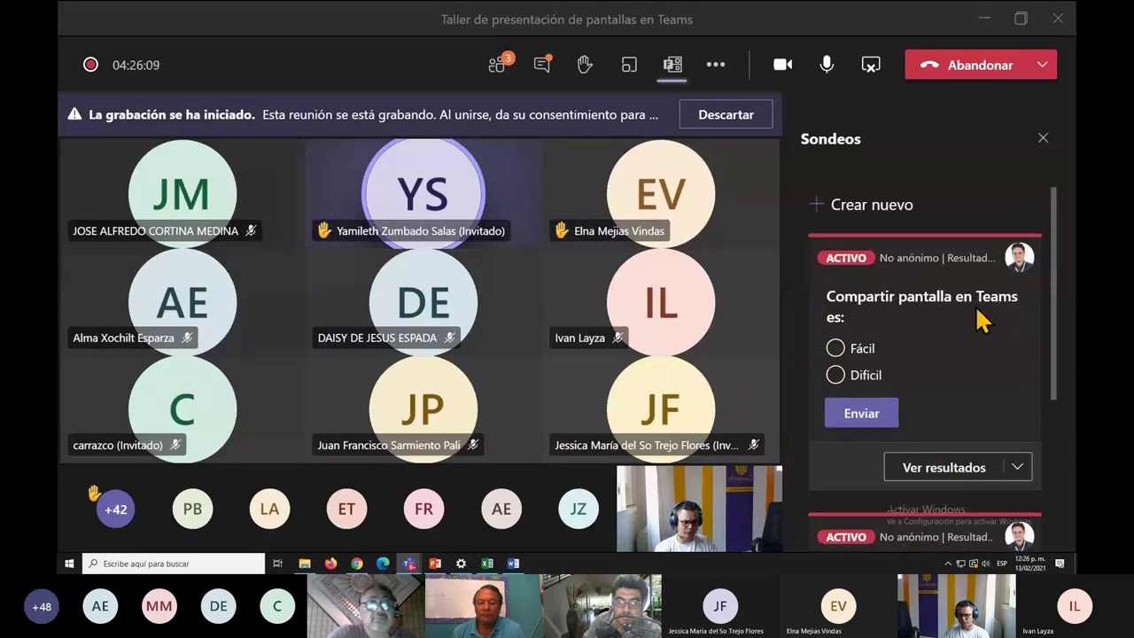
left_click(853, 210)
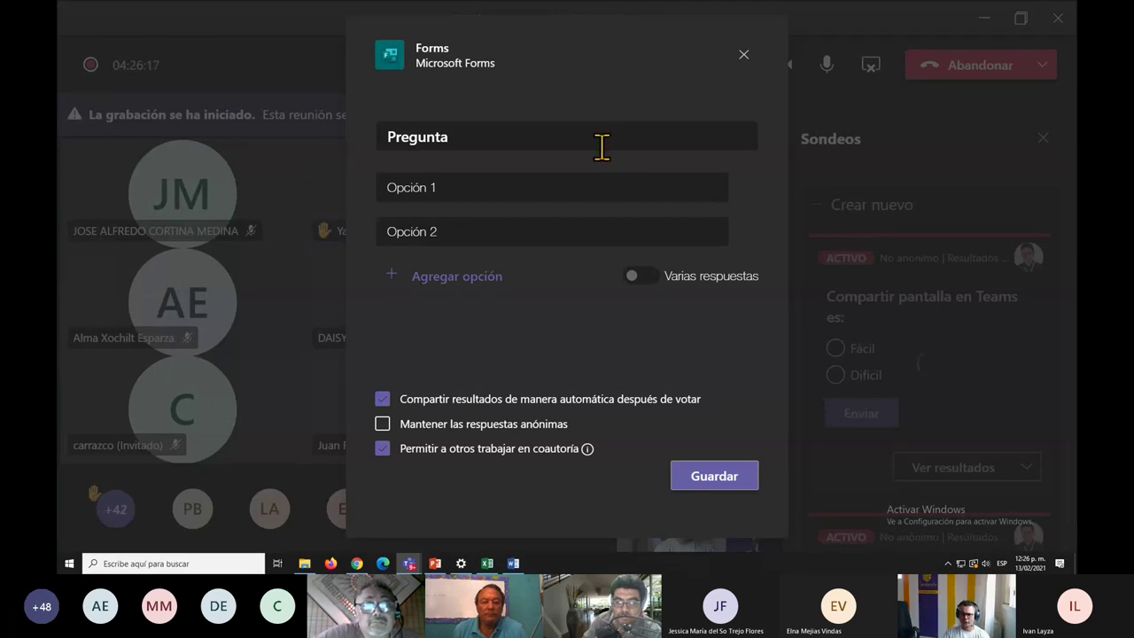
Enter the question 'Color favorito' with options Blanco, Azul, Negro and Rojo.
double_click(563, 133)
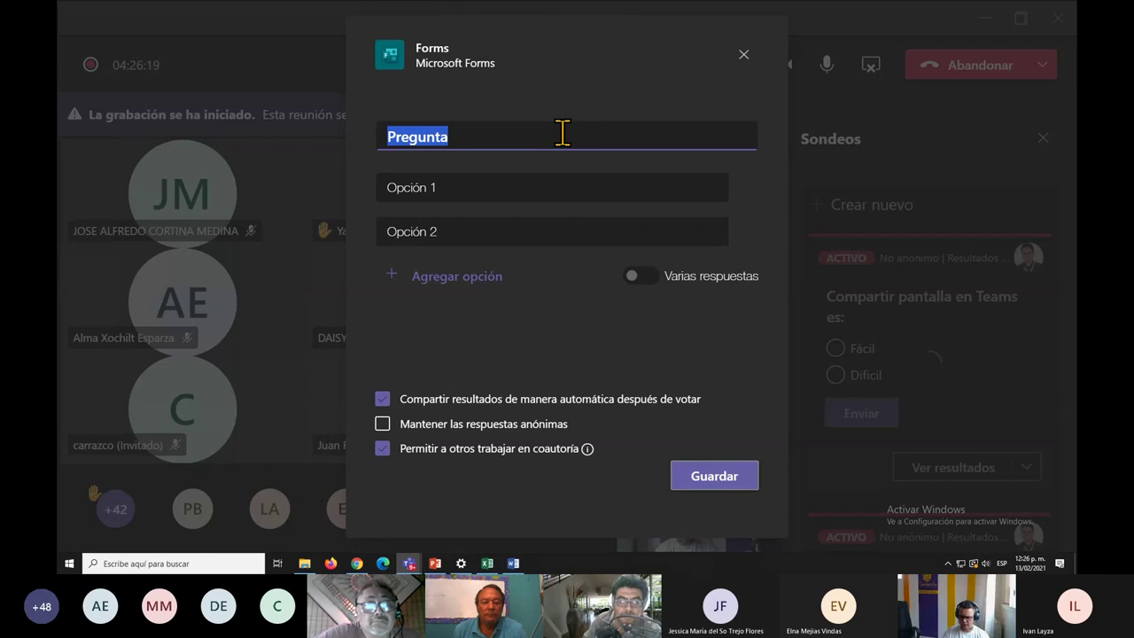
type("Color favorito")
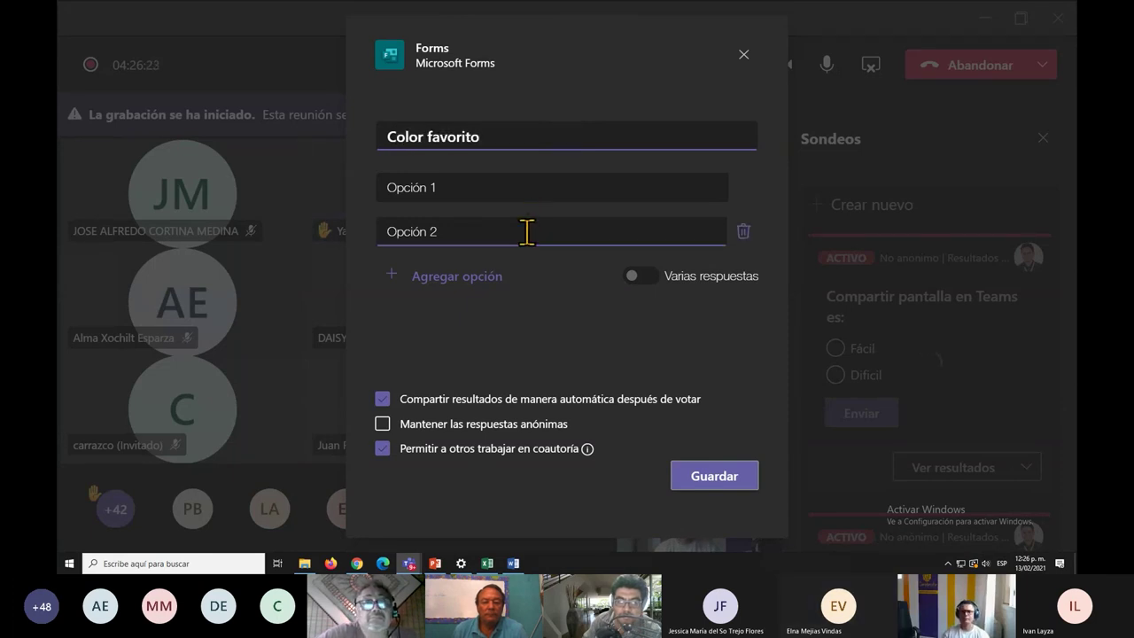
left_click(504, 195)
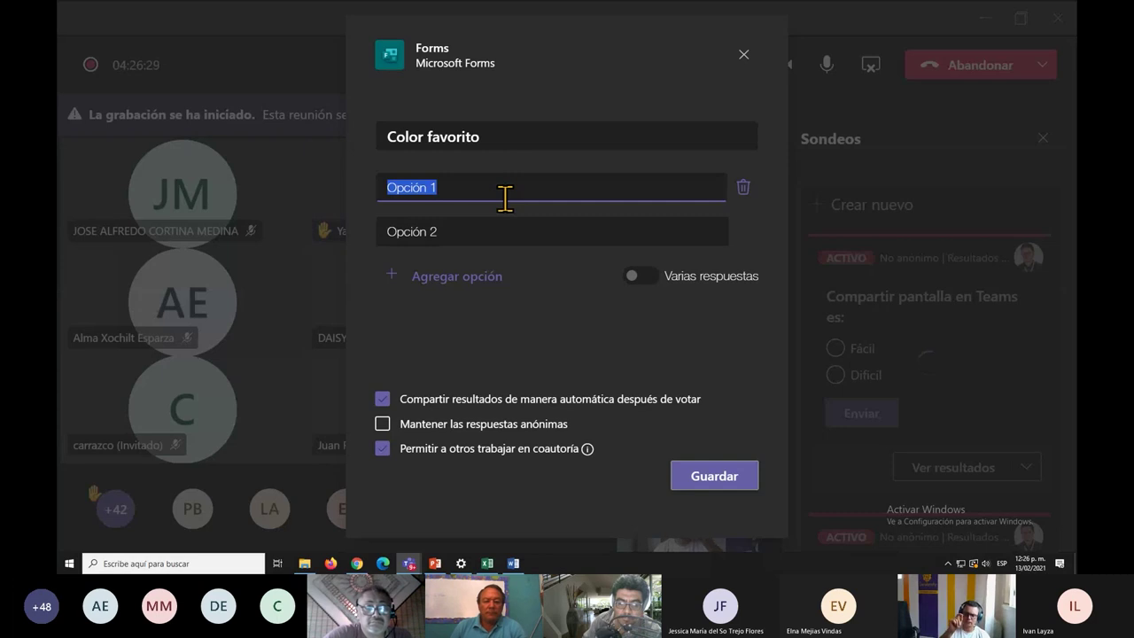
type("Blanco")
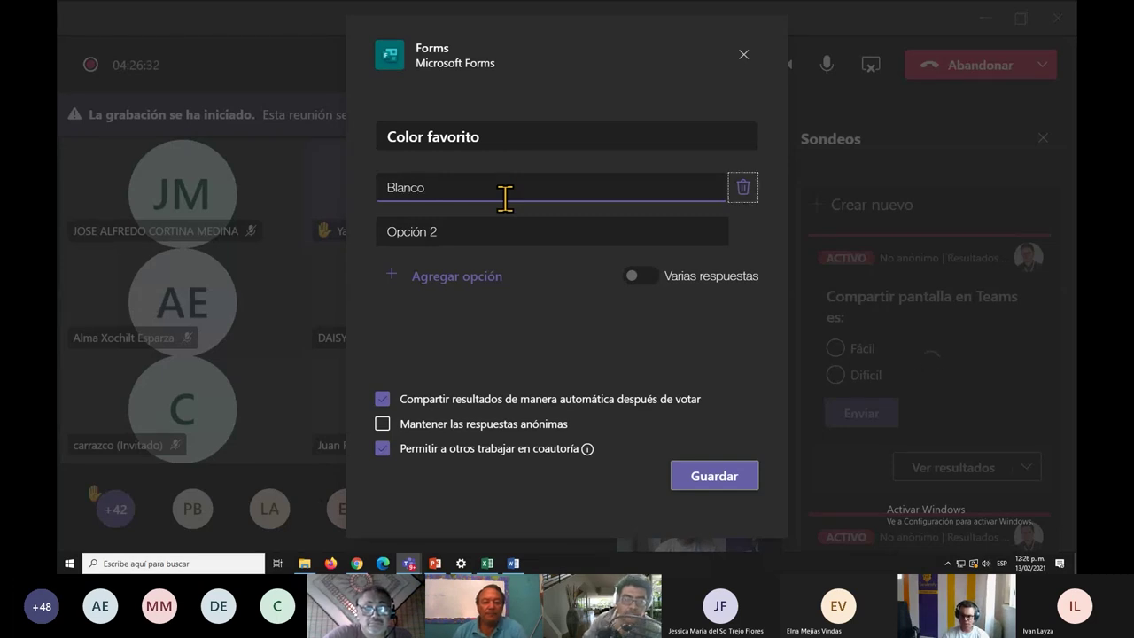
key("Tab")
type("Azul")
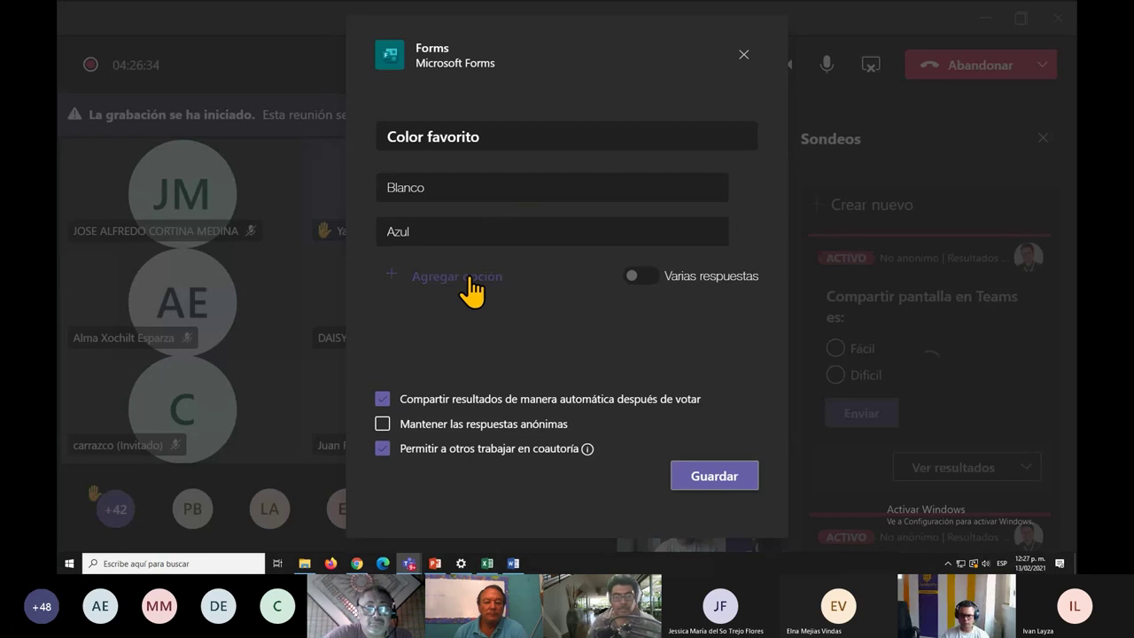
left_click(463, 276)
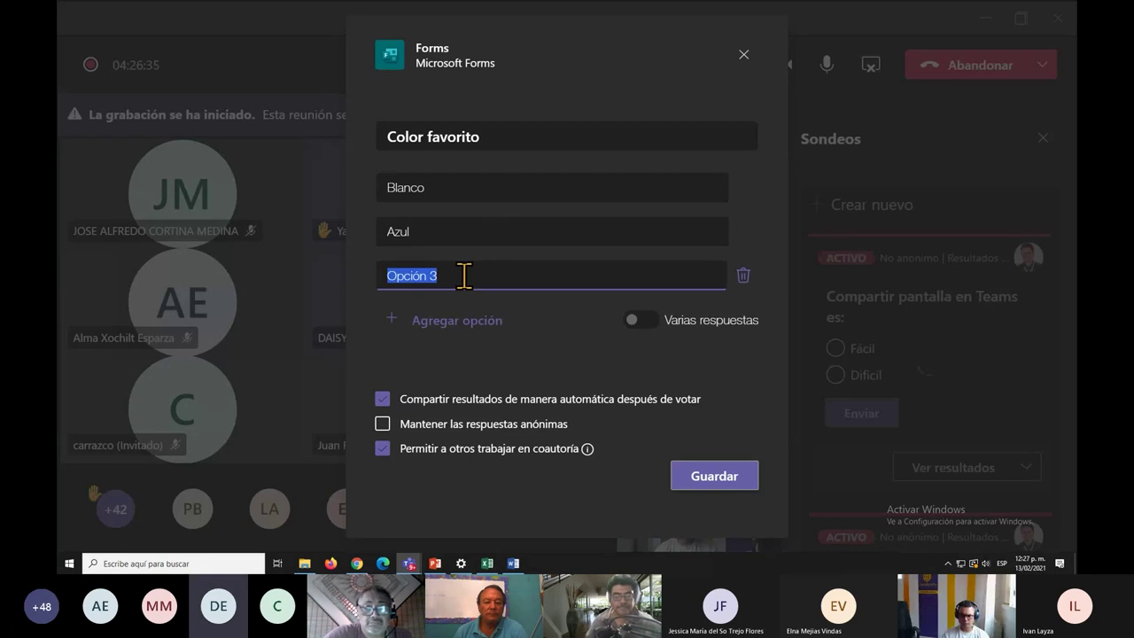
type("Negro")
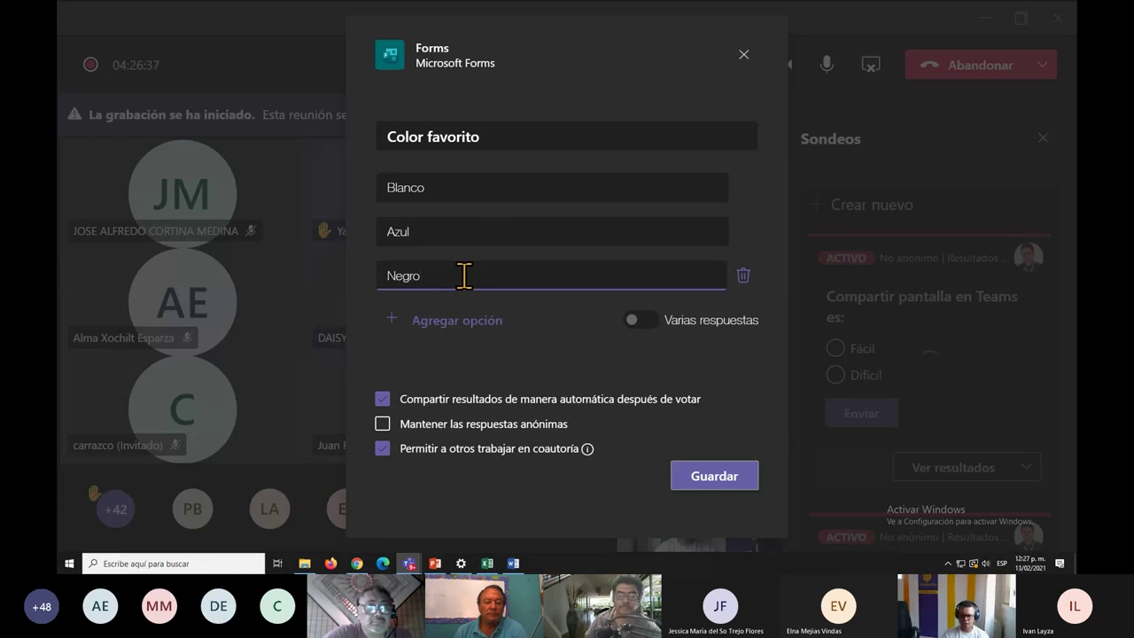
left_click(469, 320)
type("Rojo")
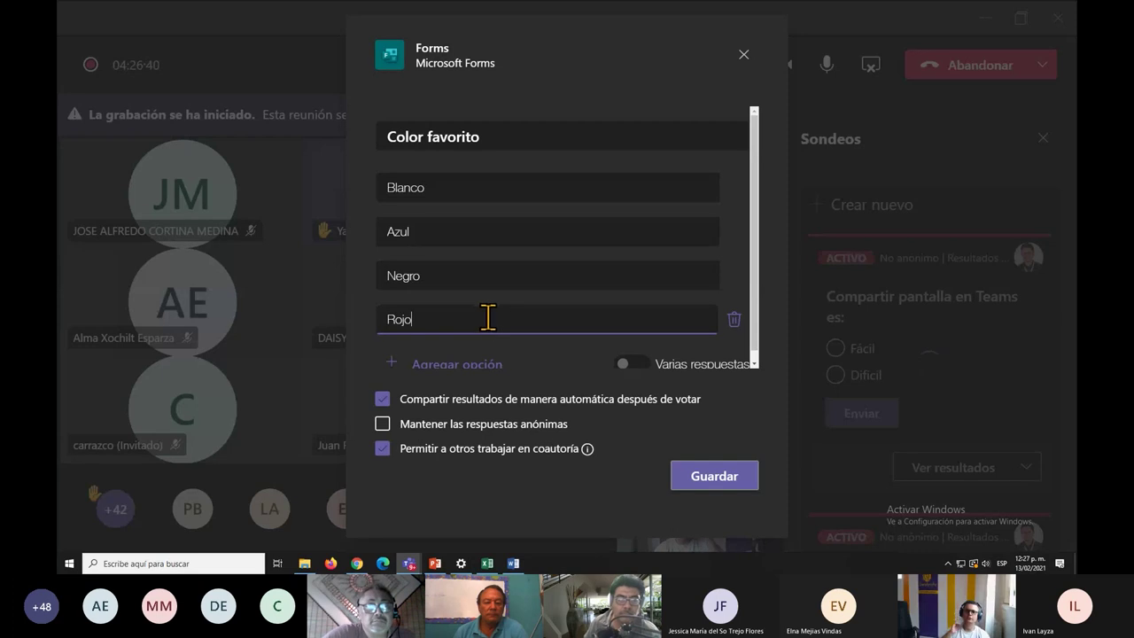
scroll(494, 322, "down", 1)
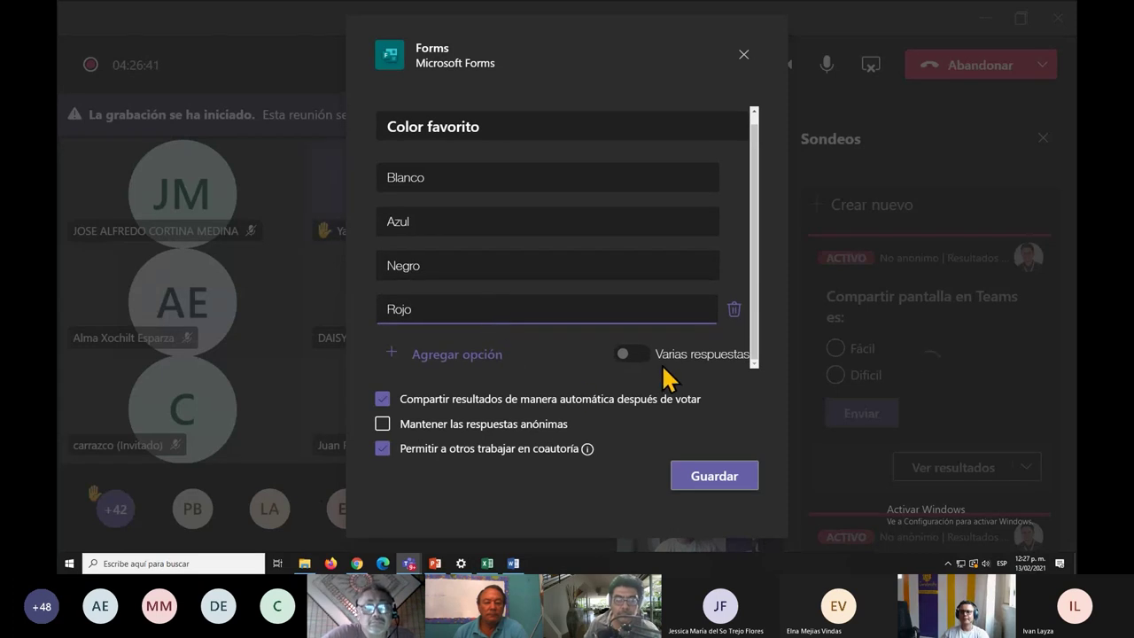
left_click_drag(656, 354, 686, 368)
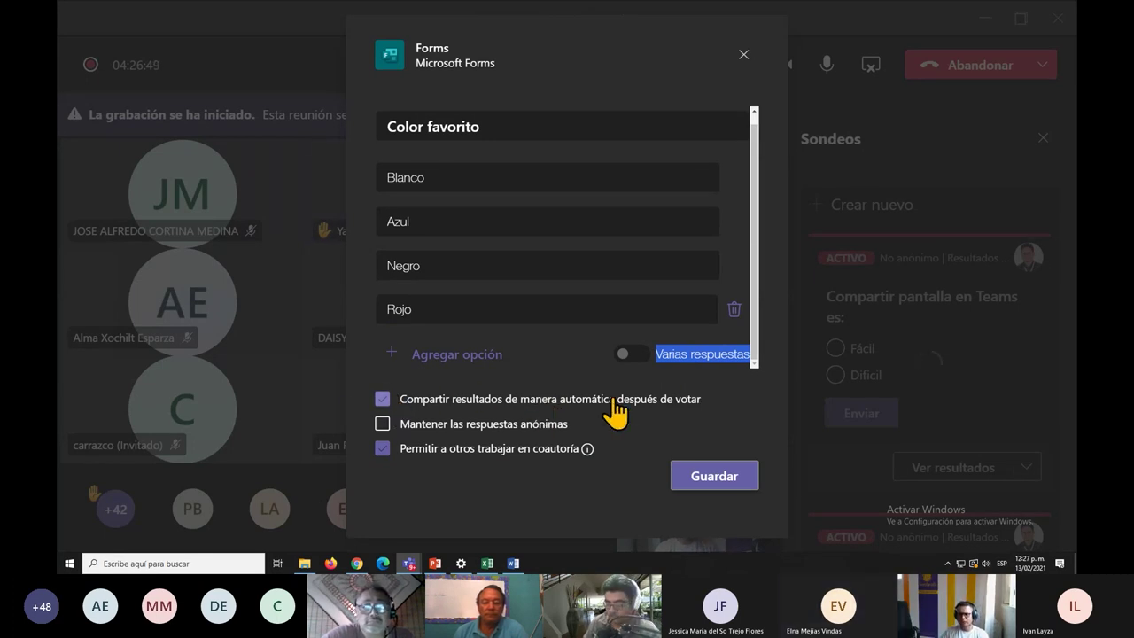
Toggle automatic result sharing off and back on, then save the Color favorito poll.
left_click(387, 404)
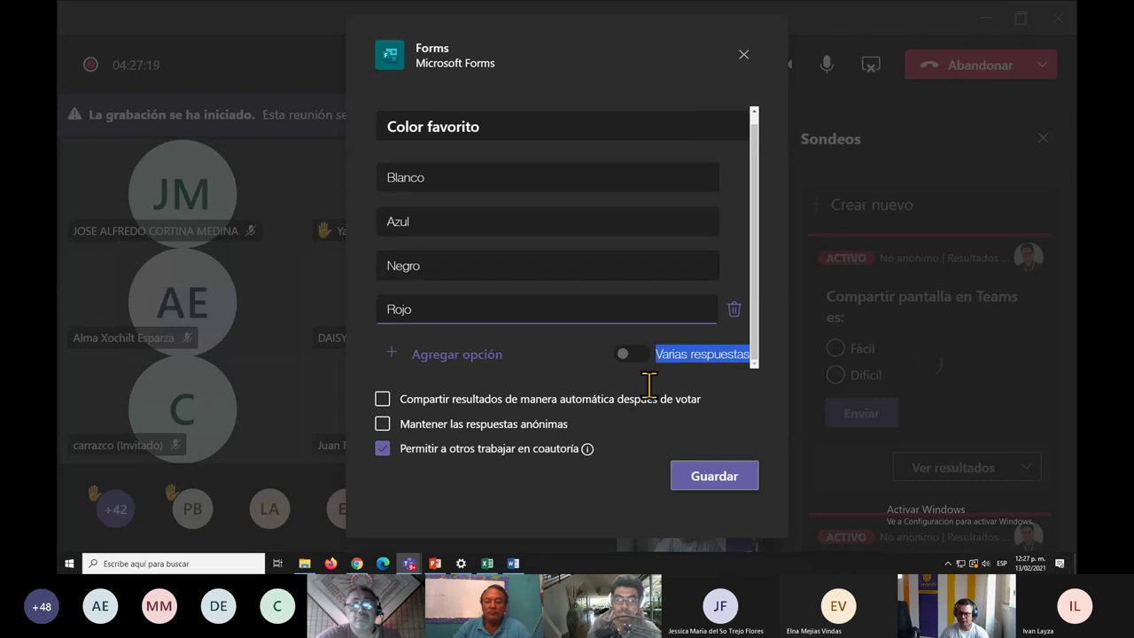
left_click(382, 399)
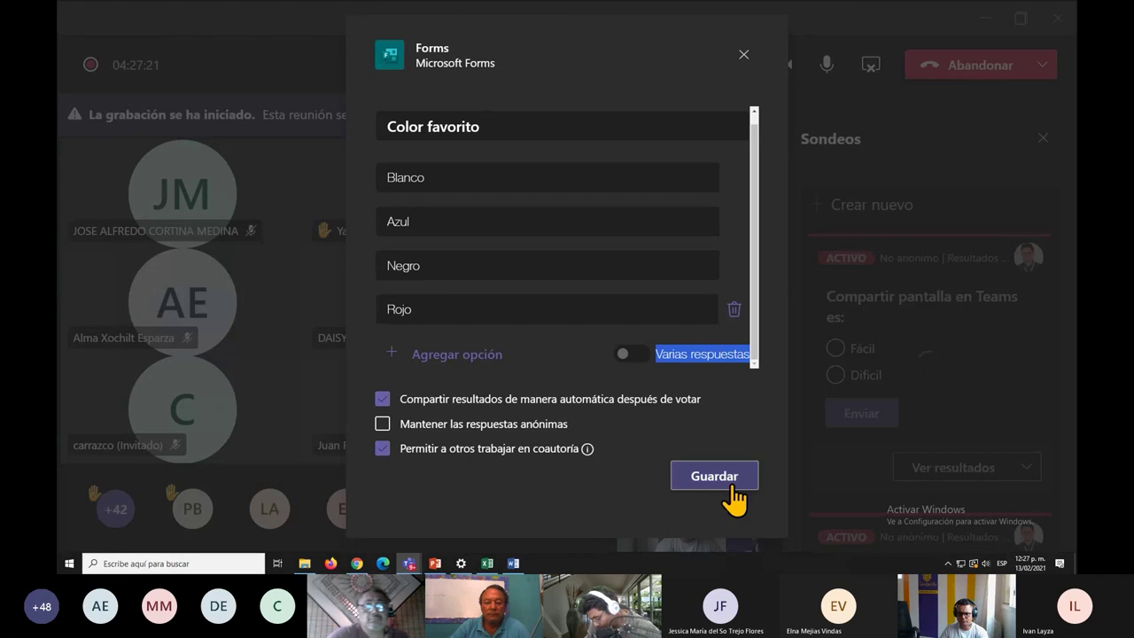
left_click(730, 484)
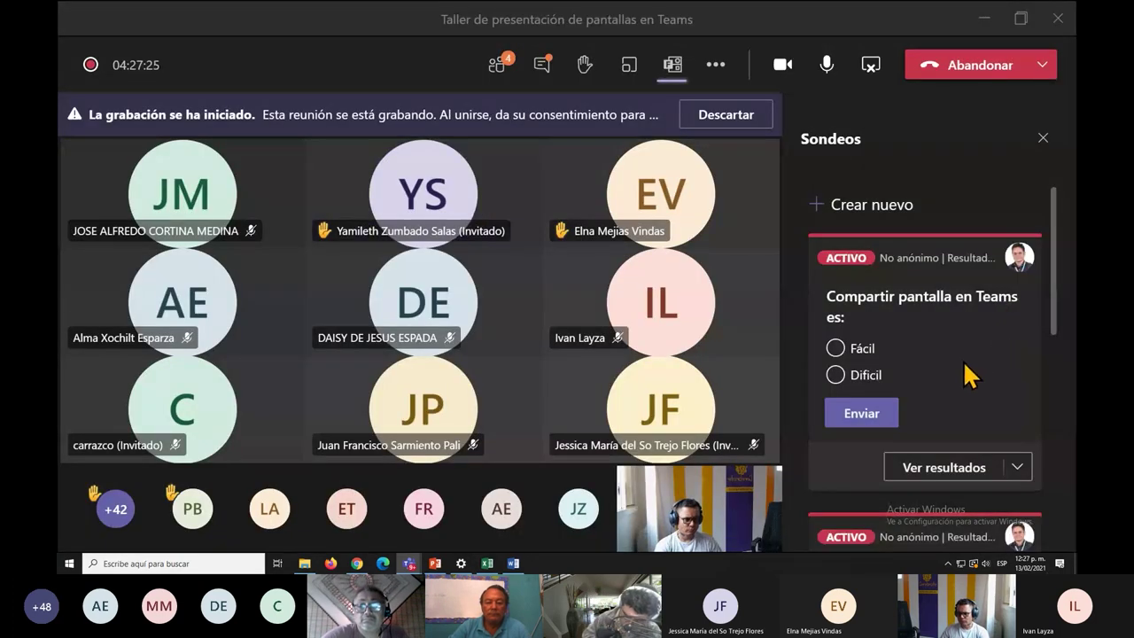
Delete the older screen-sharing poll from the Sondeos panel.
scroll(964, 374, "down", 3)
scroll(894, 266, "up", 3)
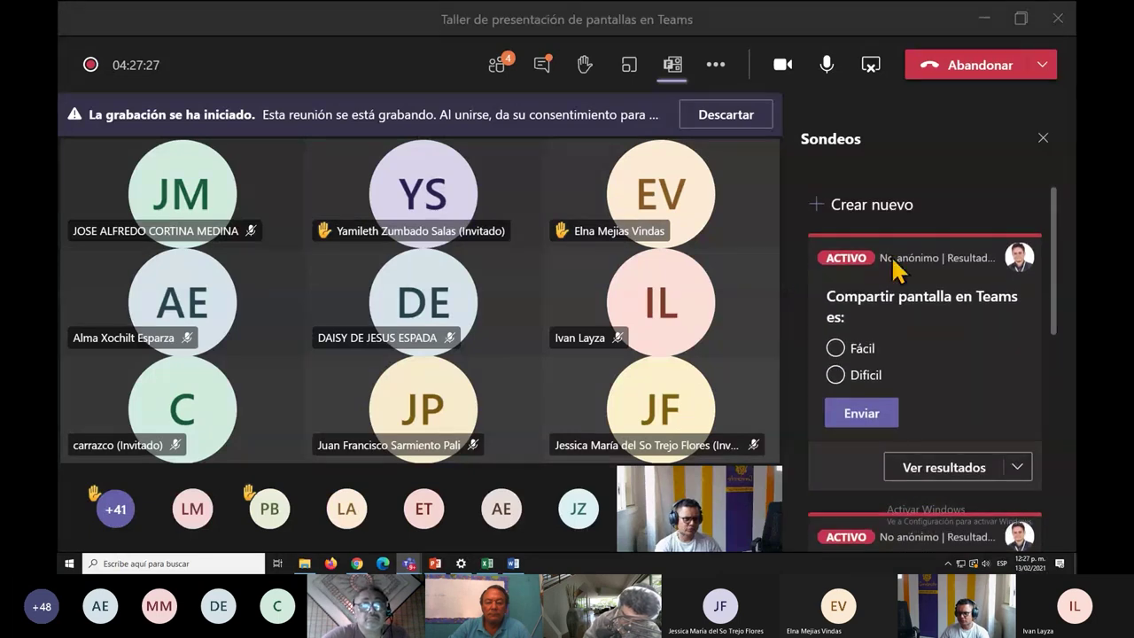
left_click(1017, 468)
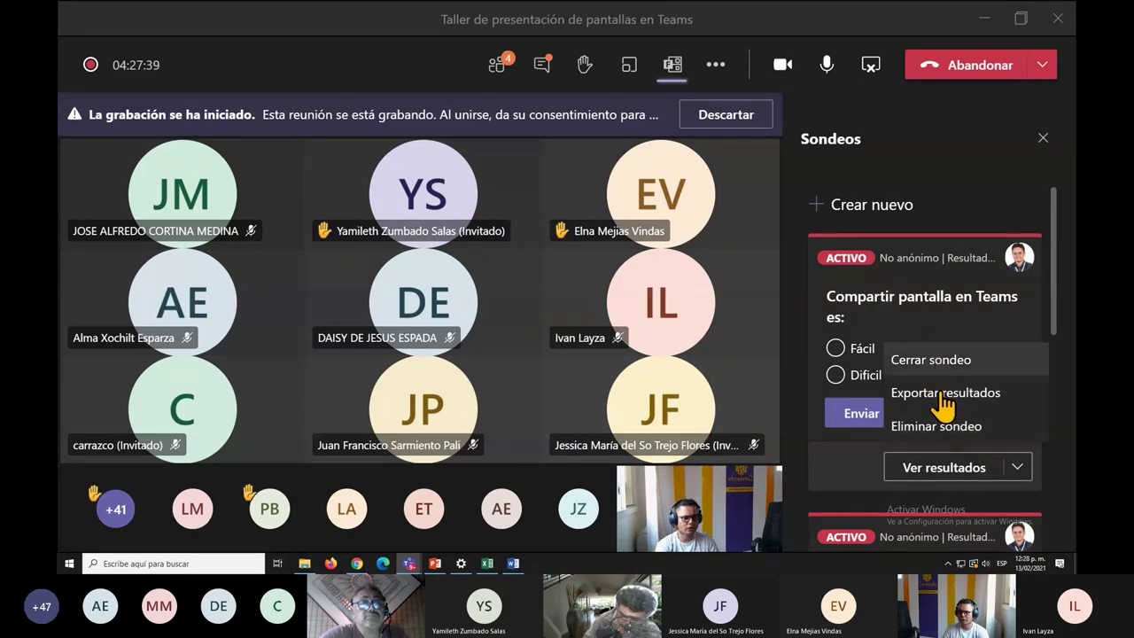
left_click(906, 328)
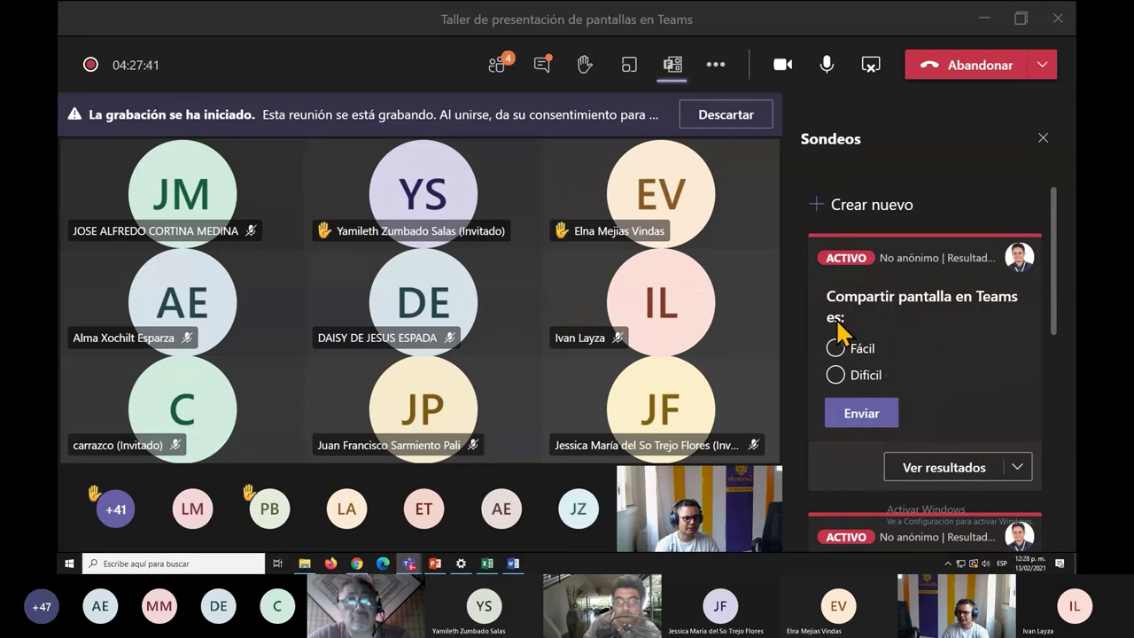
left_click(1026, 474)
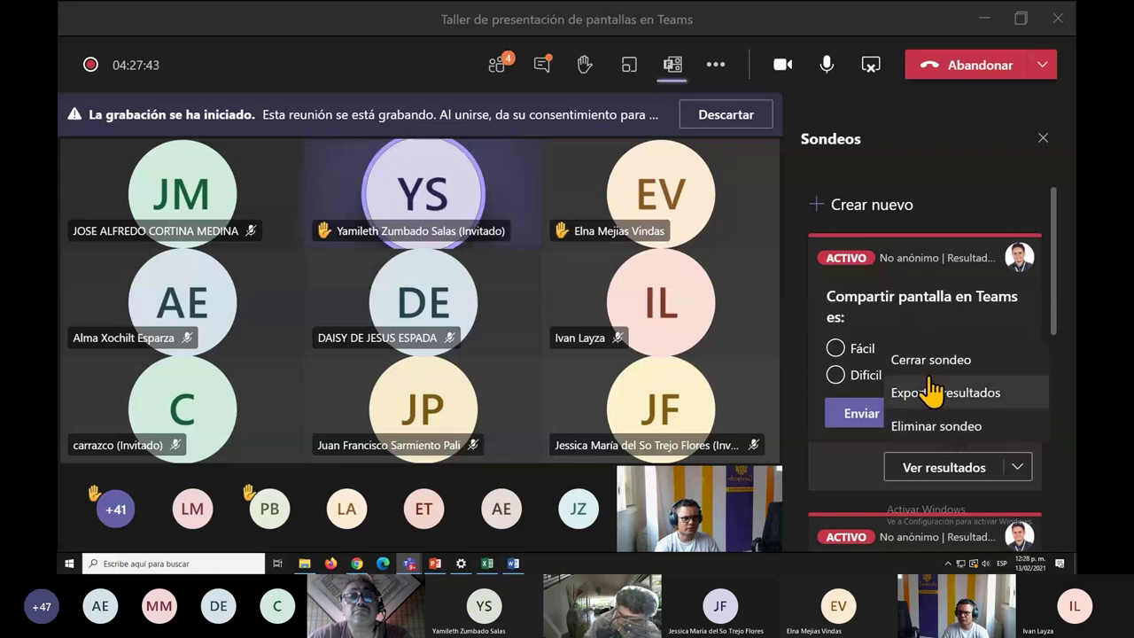
left_click(964, 435)
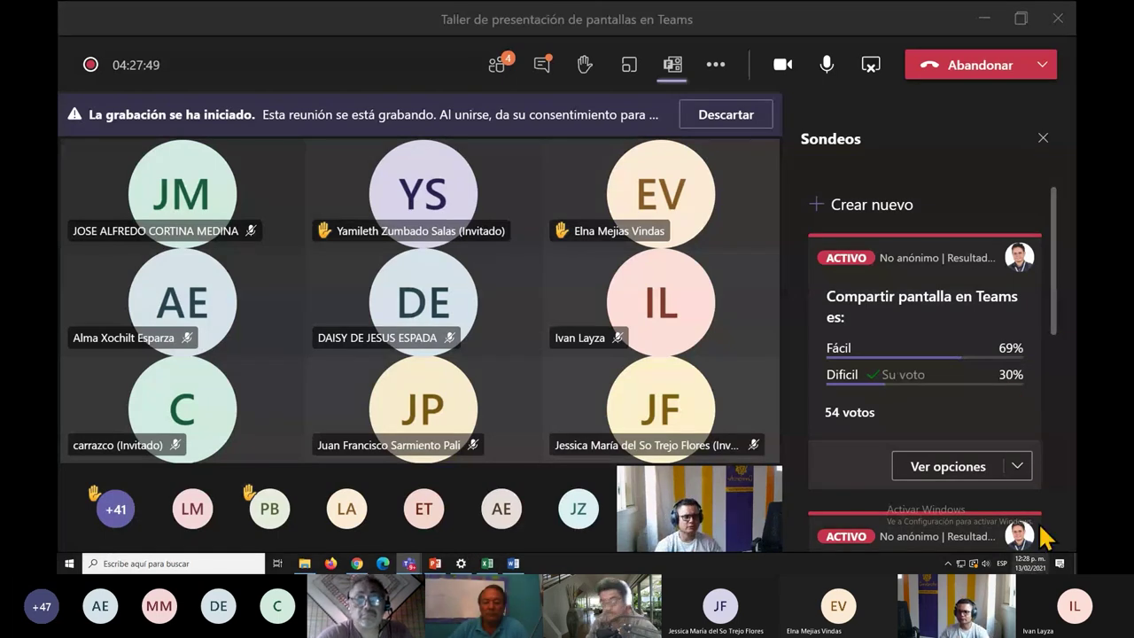
left_click(1016, 466)
left_click(975, 438)
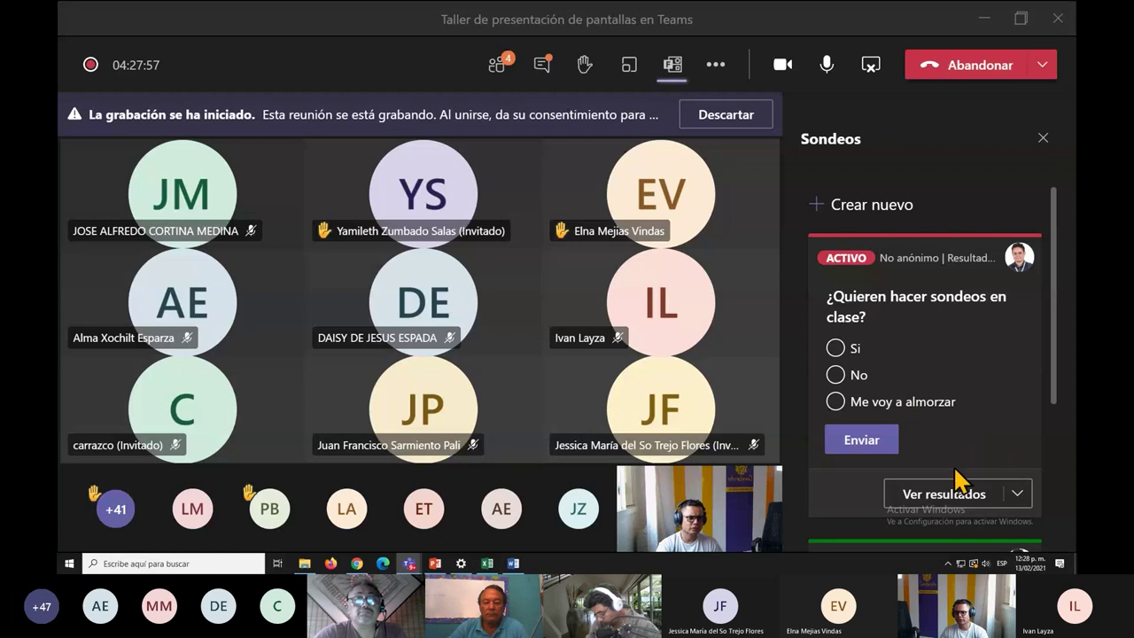
View the classroom polls question's results, then delete that poll.
left_click(916, 494)
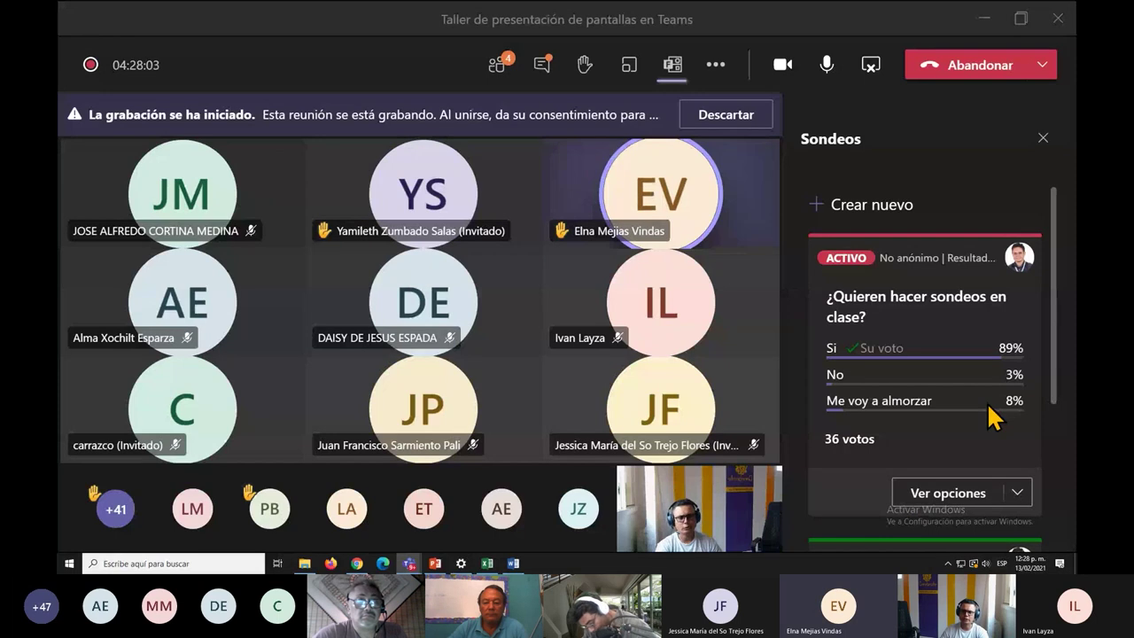
left_click(1013, 497)
left_click(989, 463)
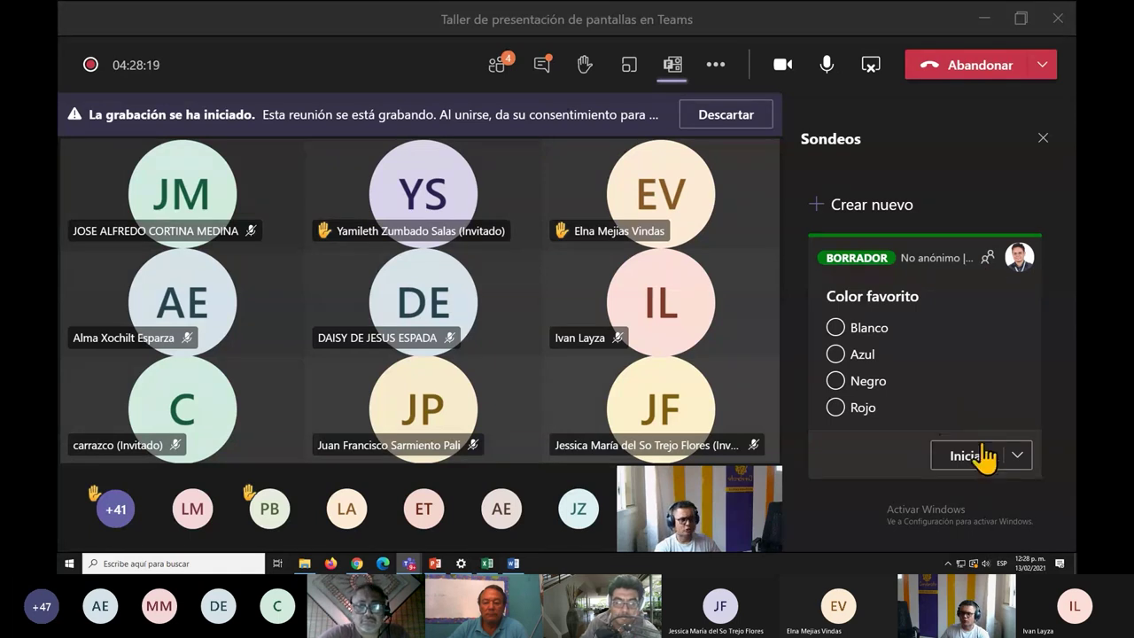
Add a fifth option, Otro, to the Color favorito draft, save it and launch the poll.
left_click(1014, 457)
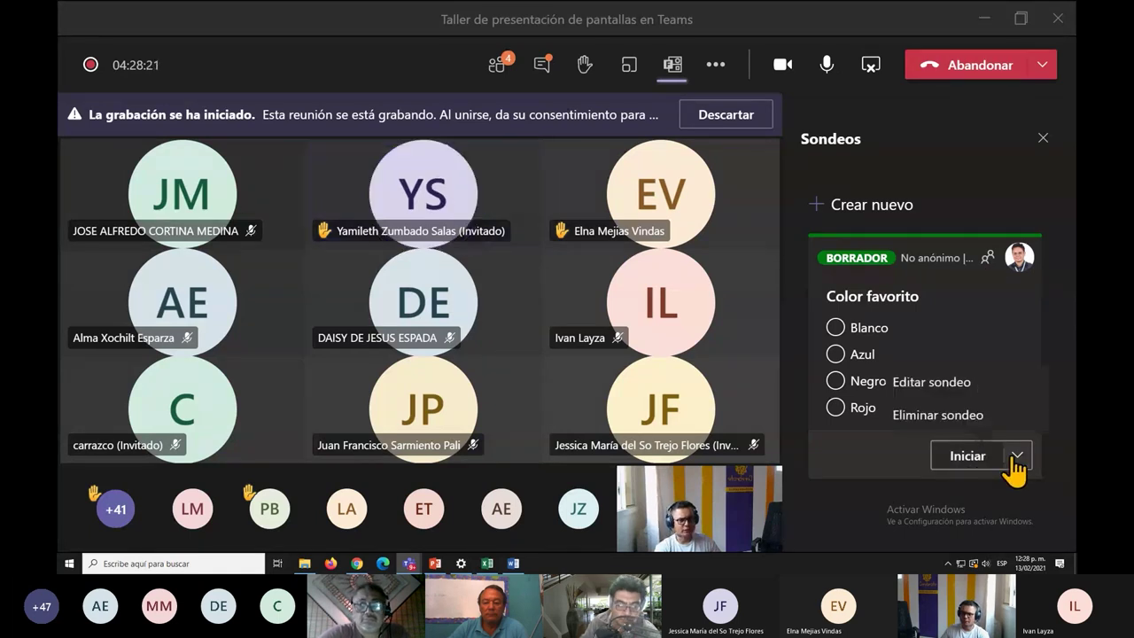
left_click(946, 395)
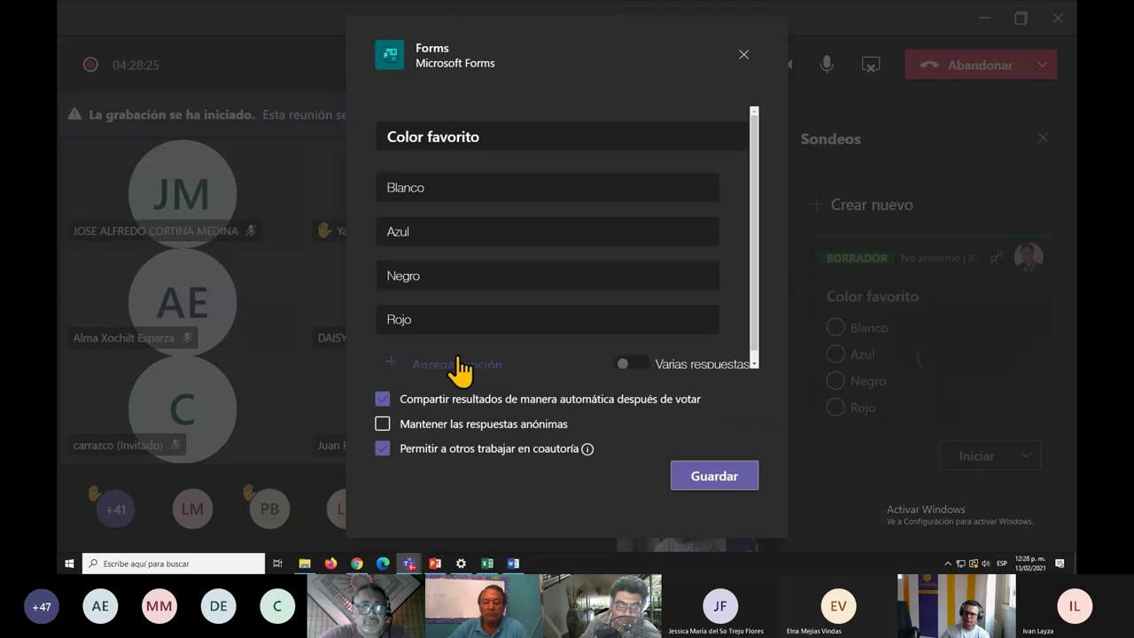
left_click(457, 367)
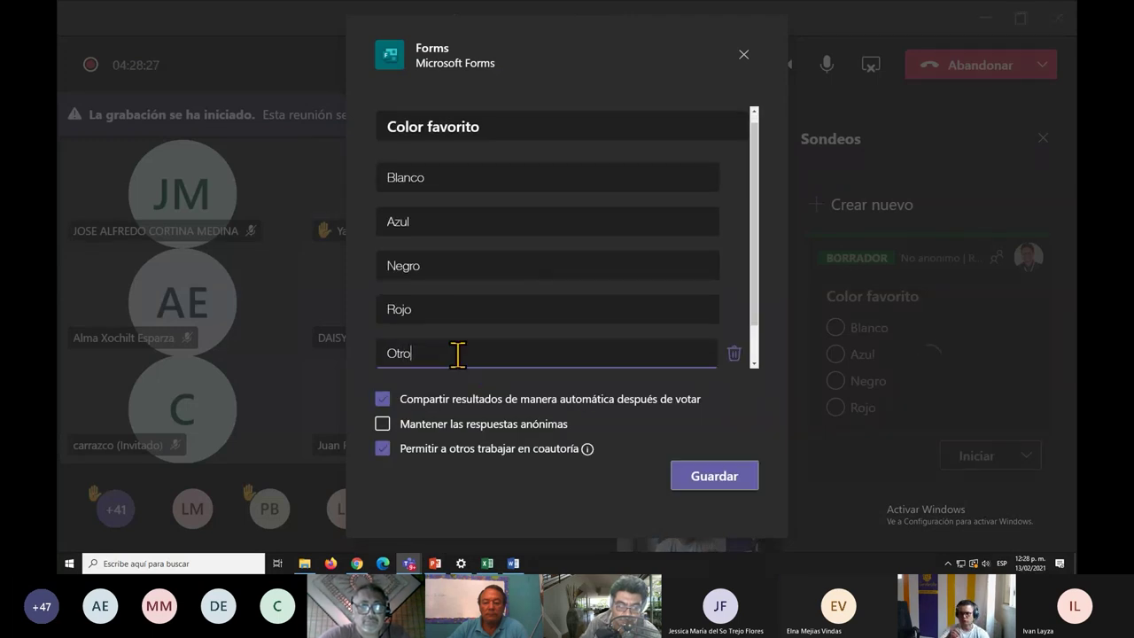
left_click(713, 478)
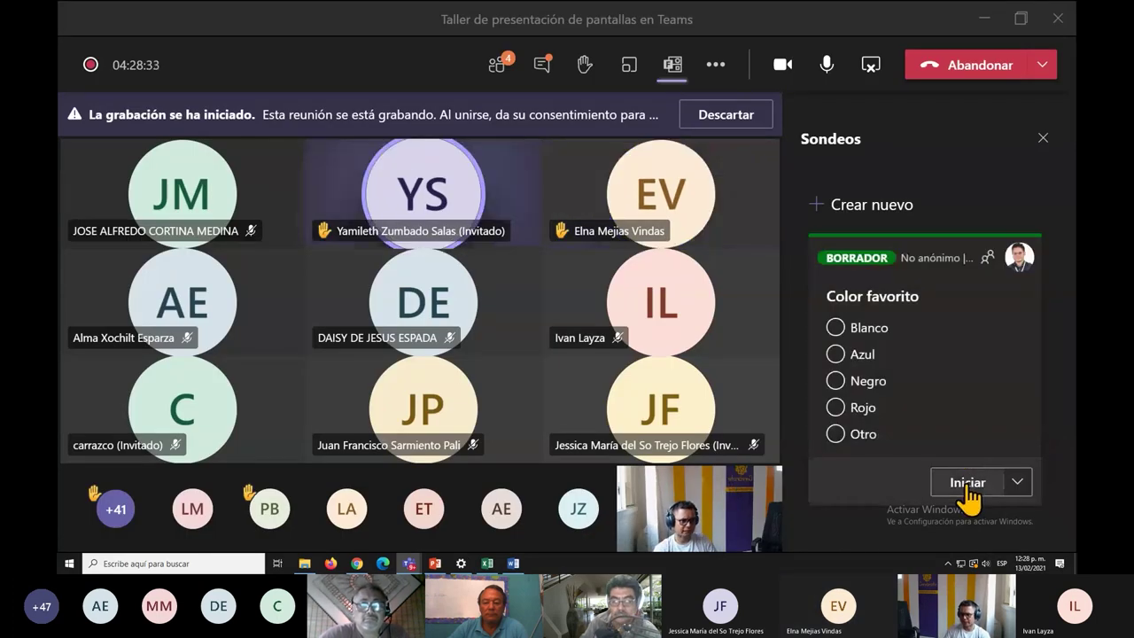
left_click(967, 485)
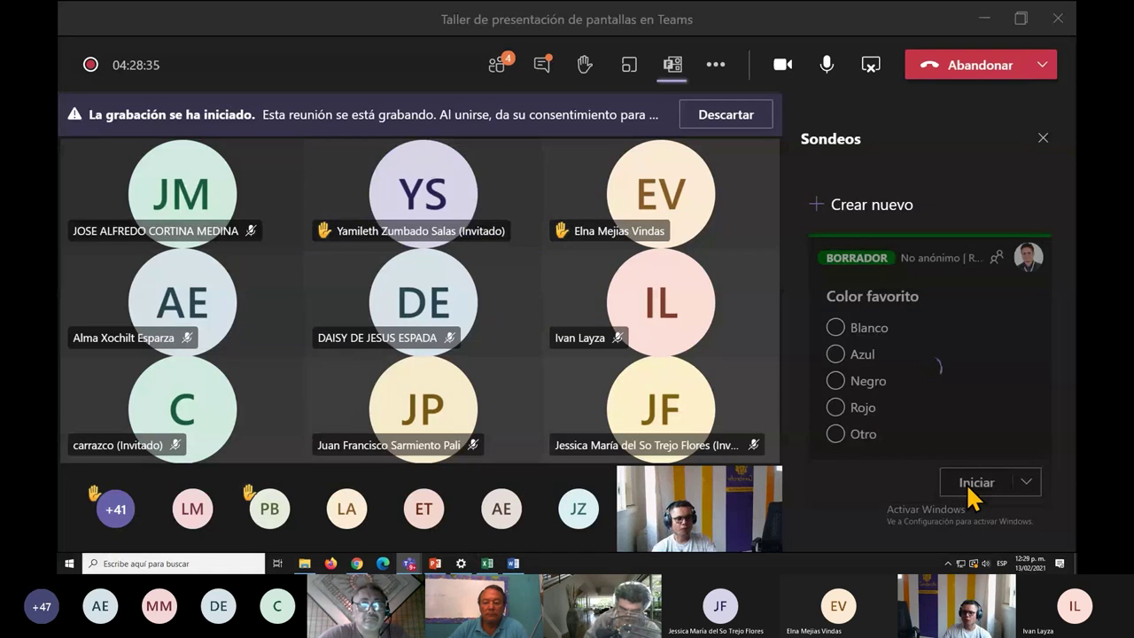